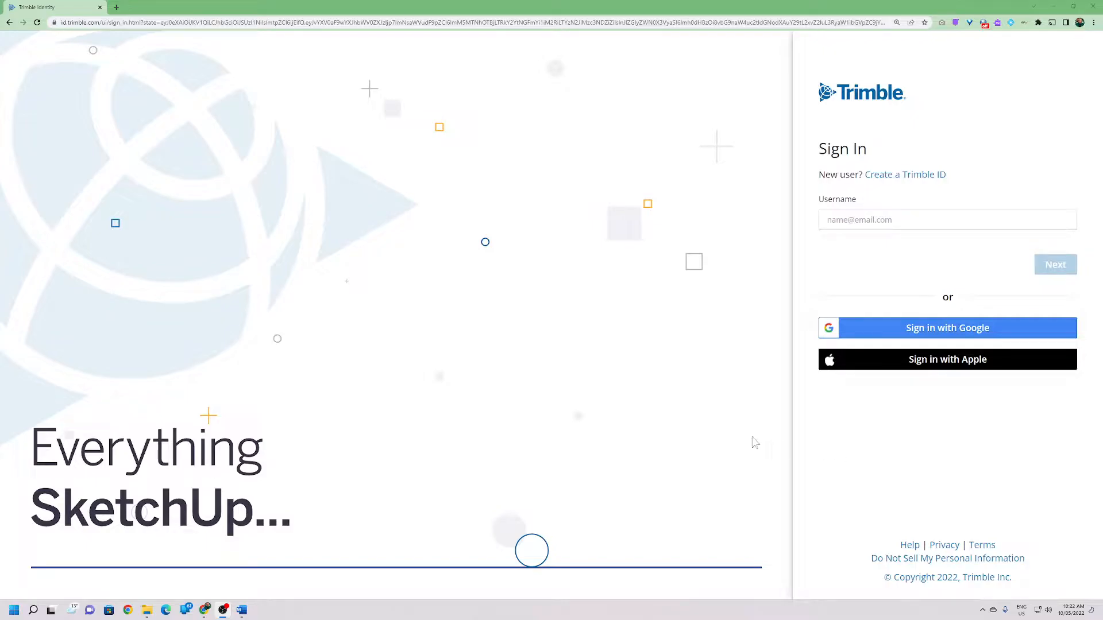
Look up the SketchUp web app address noted in the Word document.
{"action": "left_click", "coordinate": [240, 611]}
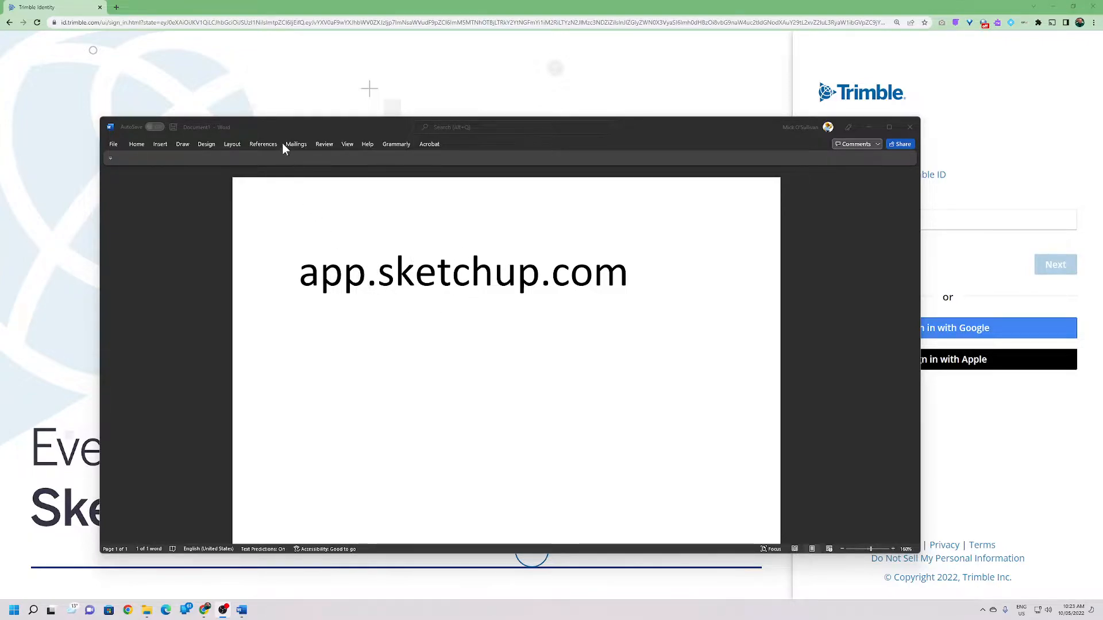
{"action": "left_click", "coordinate": [161, 24]}
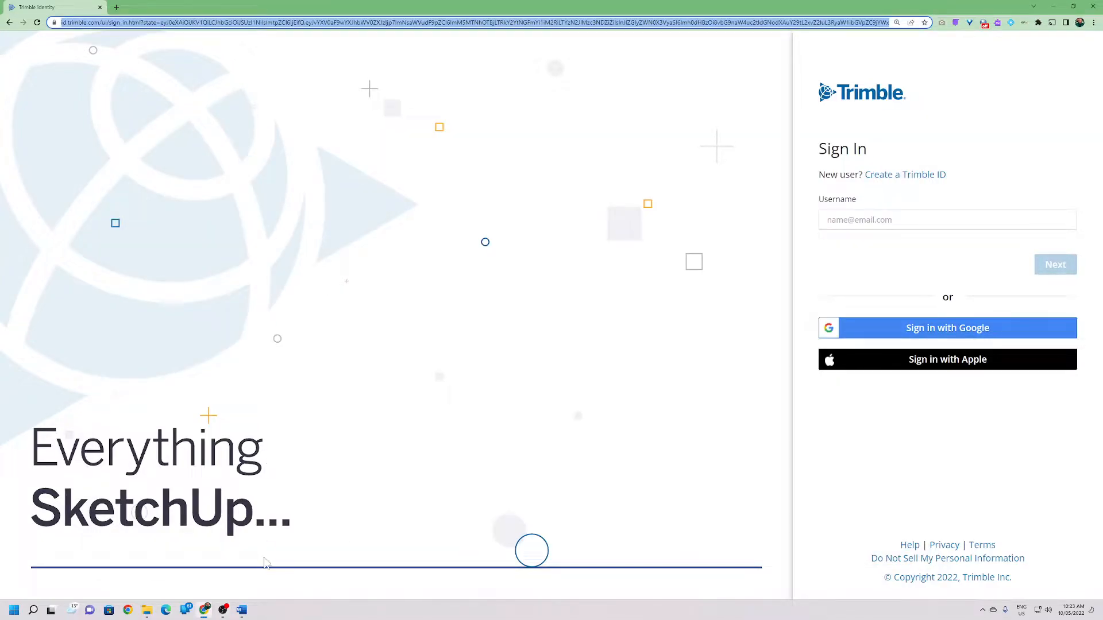
{"action": "left_click", "coordinate": [244, 611]}
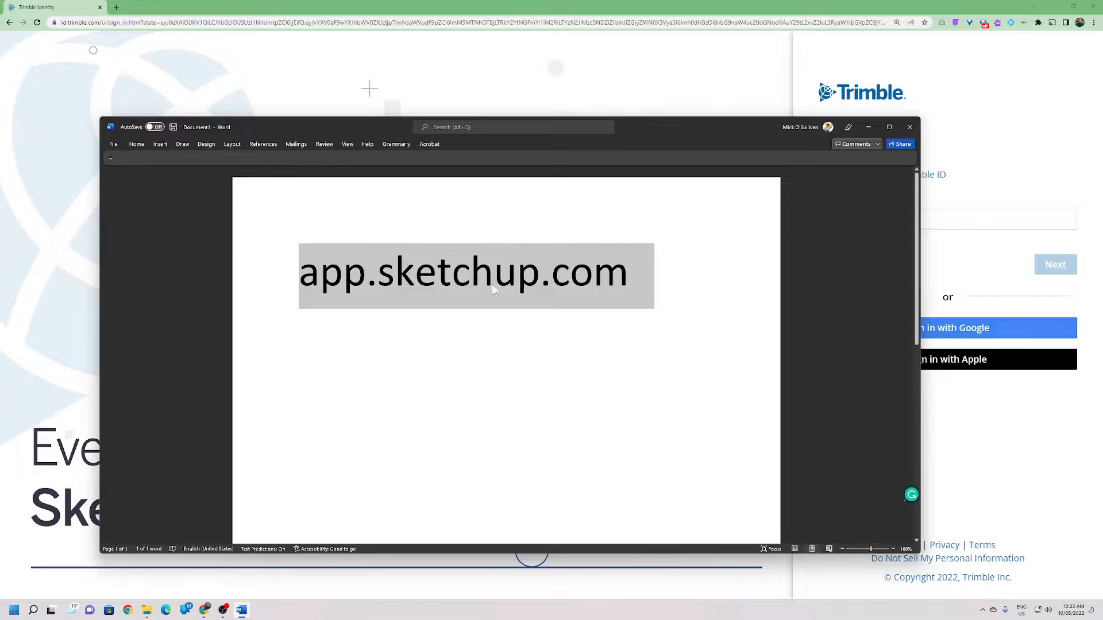
{"action": "left_click", "coordinate": [868, 128]}
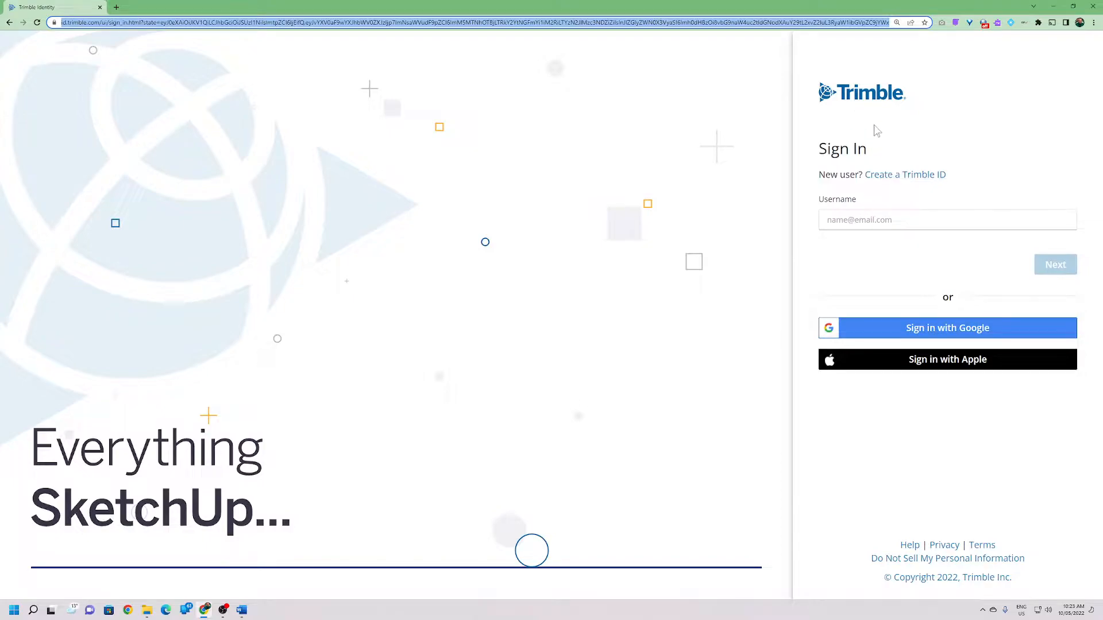
Sign in to Trimble using the browser's saved username and password.
{"action": "left_click", "coordinate": [869, 225]}
{"action": "left_click", "coordinate": [920, 217]}
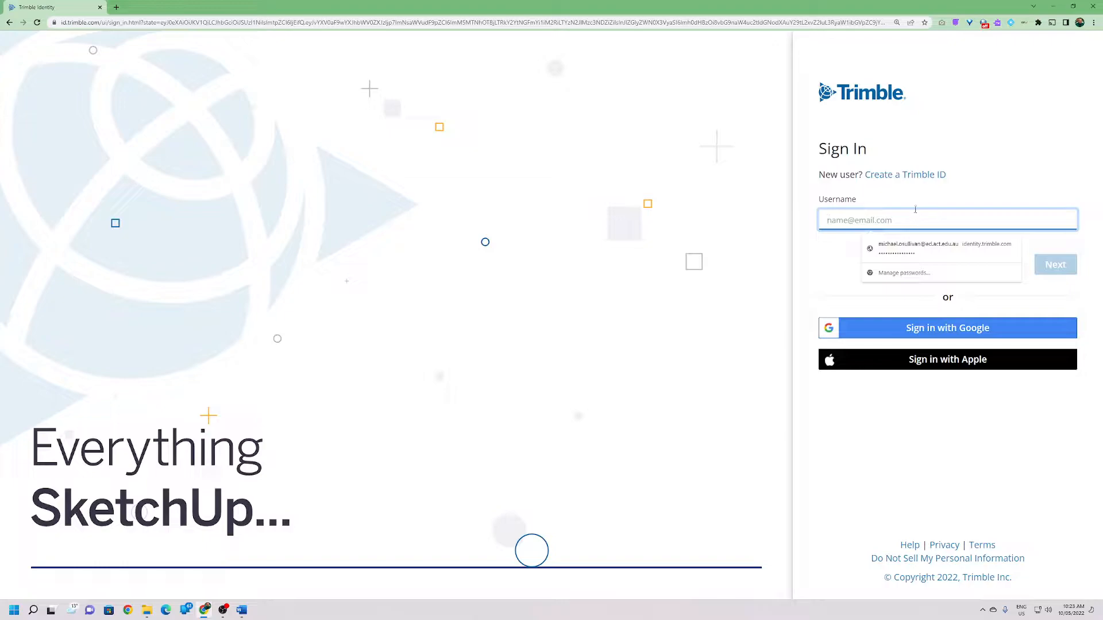
{"action": "left_click", "coordinate": [891, 329]}
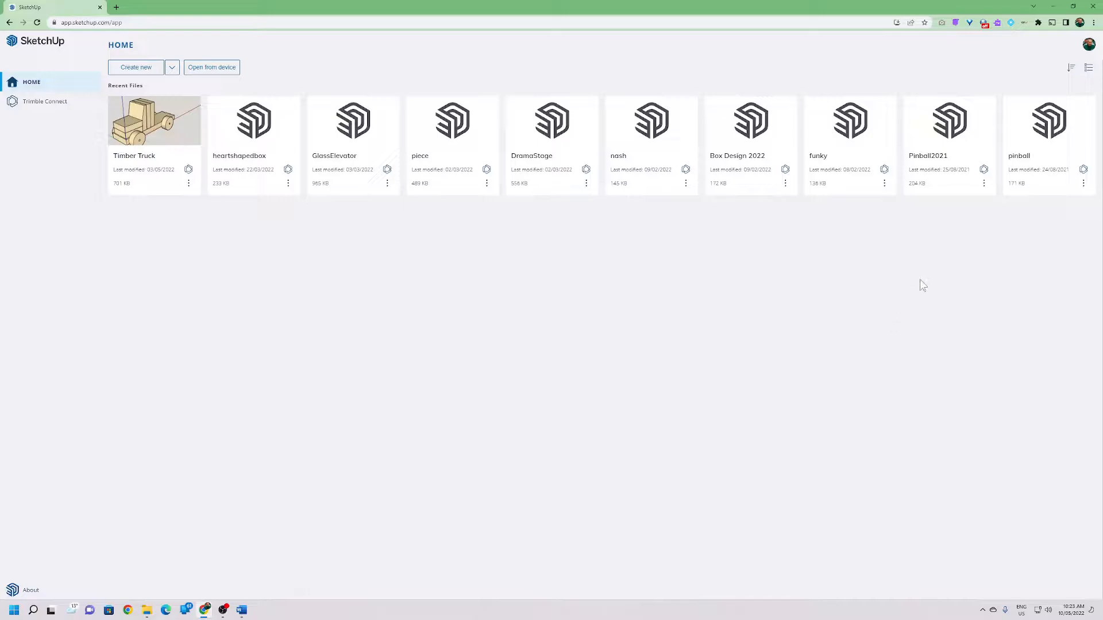
{"action": "left_click", "coordinate": [134, 69]}
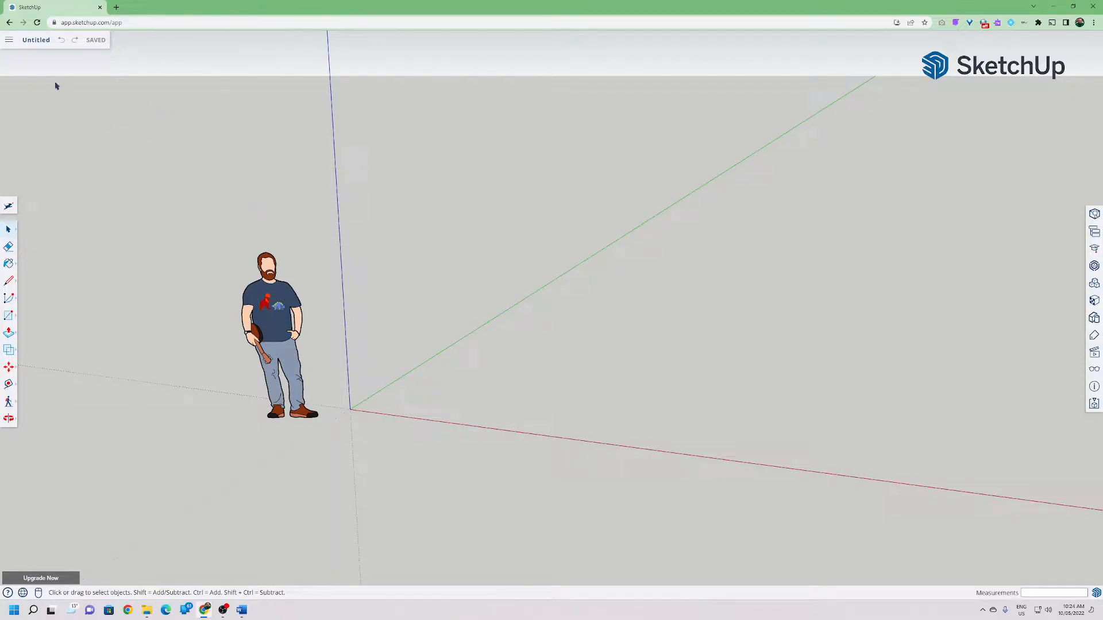
{"action": "left_click", "coordinate": [9, 41]}
{"action": "left_click", "coordinate": [28, 64]}
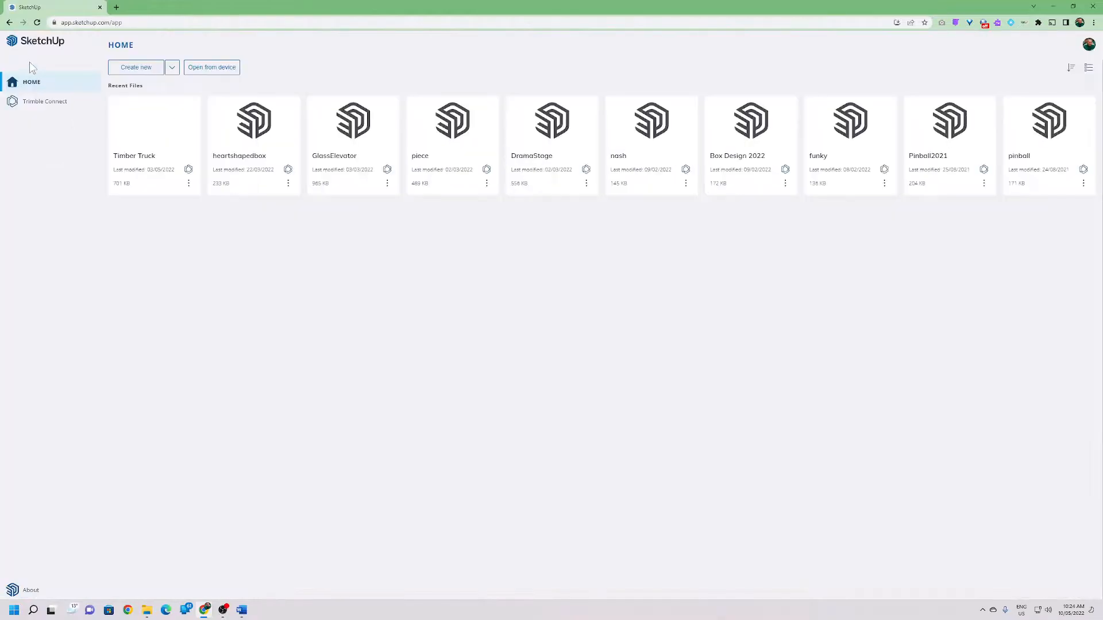
Create a new model using the Decimal - Millimeters template.
{"action": "left_click", "coordinate": [172, 67]}
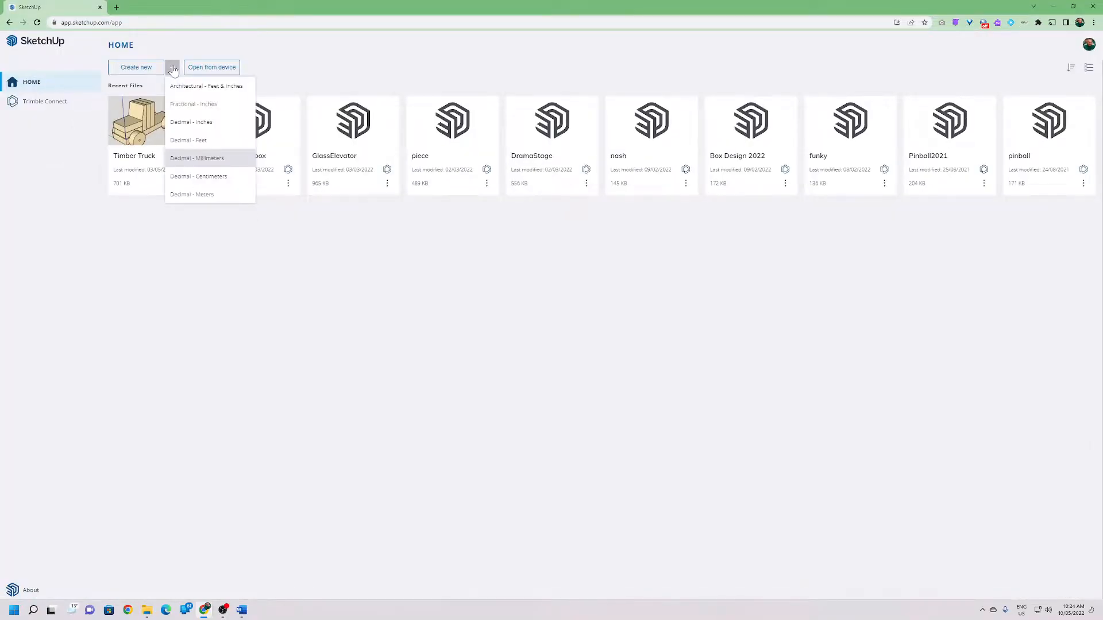
{"action": "left_click", "coordinate": [191, 160]}
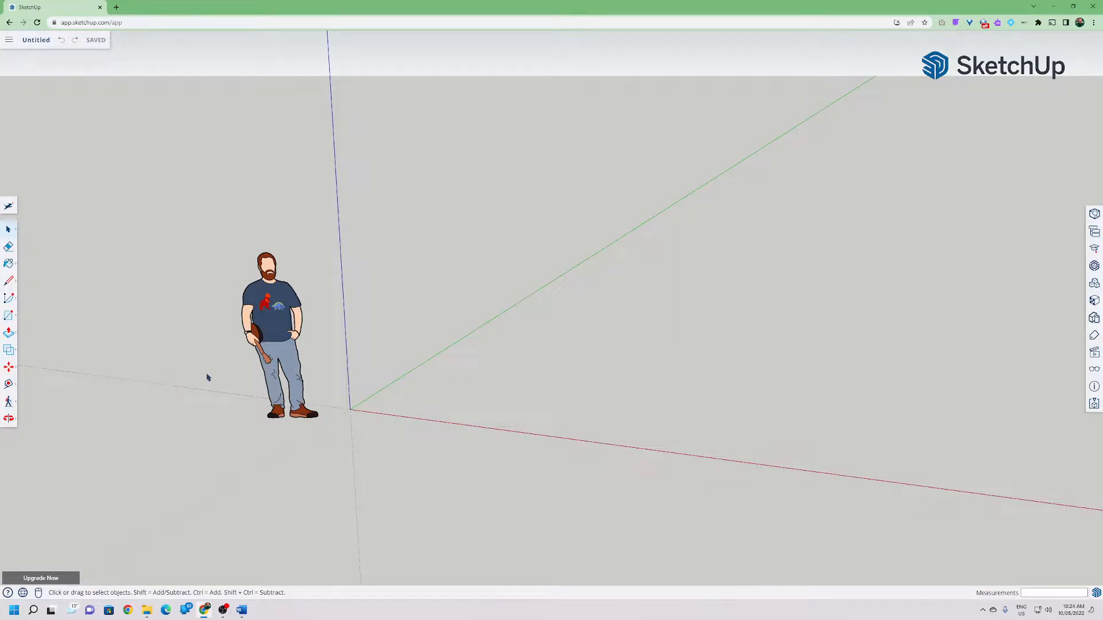
Select the scale figure standing near the origin and delete it.
{"action": "left_click", "coordinate": [274, 354]}
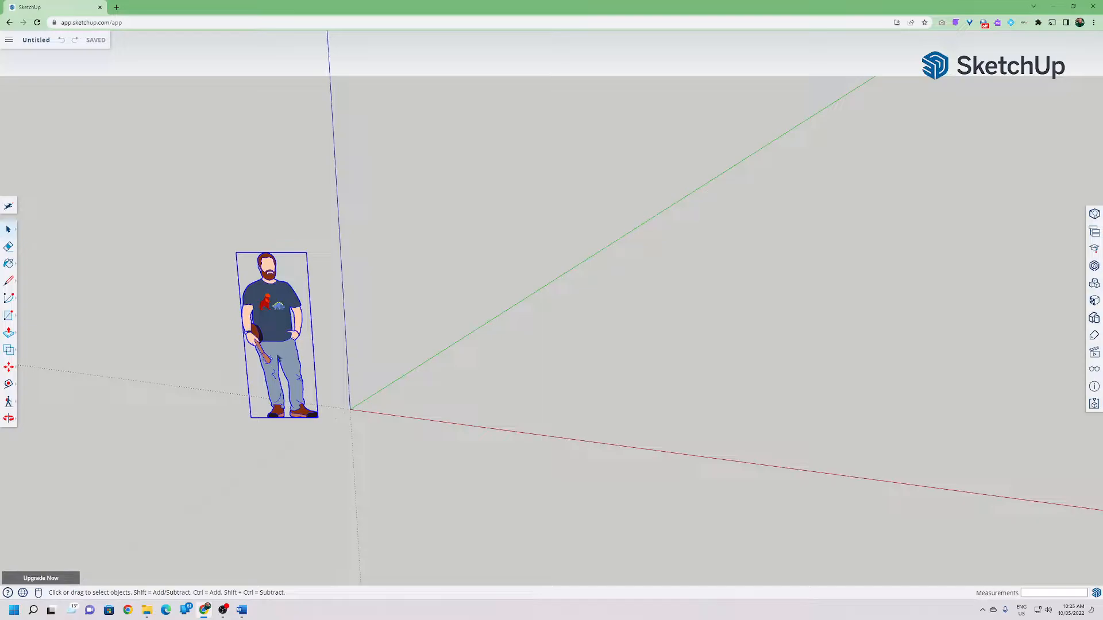
{"action": "left_click", "coordinate": [337, 330]}
{"action": "left_click", "coordinate": [293, 314]}
{"action": "scroll", "coordinate": [260, 393], "scroll_direction": "up", "scroll_amount": 2}
{"action": "scroll", "coordinate": [259, 395], "scroll_direction": "down", "scroll_amount": 1}
{"action": "scroll", "coordinate": [256, 399], "scroll_direction": "up", "scroll_amount": 3}
{"action": "middle_click_drag", "start_coordinate": [253, 400], "coordinate": [332, 370]}
{"action": "scroll", "coordinate": [333, 369], "scroll_direction": "down", "scroll_amount": 1}
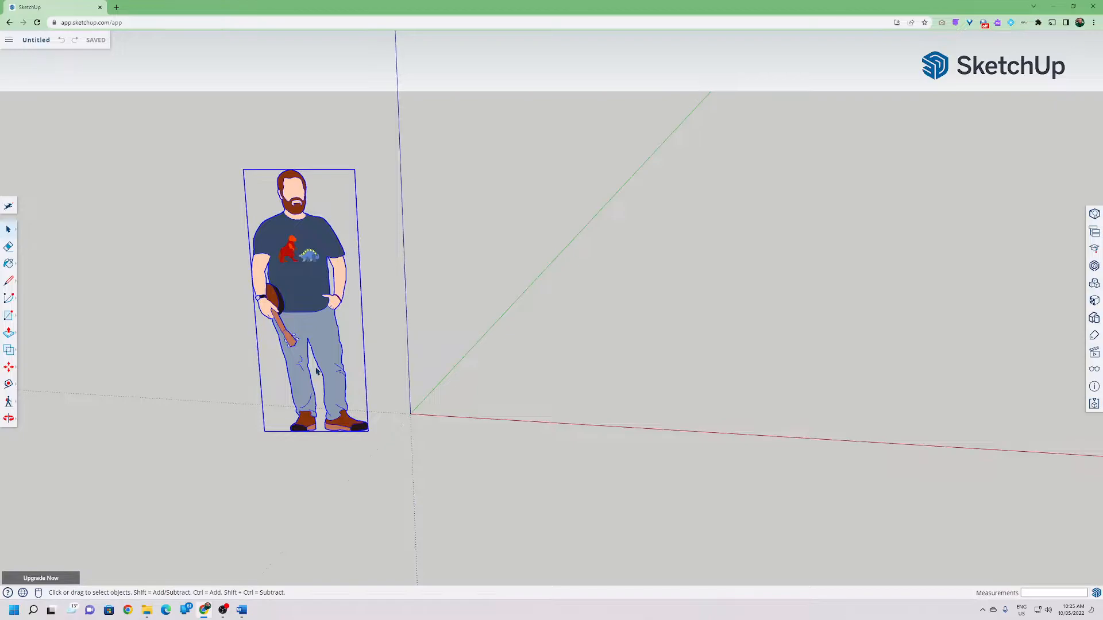
{"action": "middle_click_drag", "start_coordinate": [320, 341], "coordinate": [370, 344]}
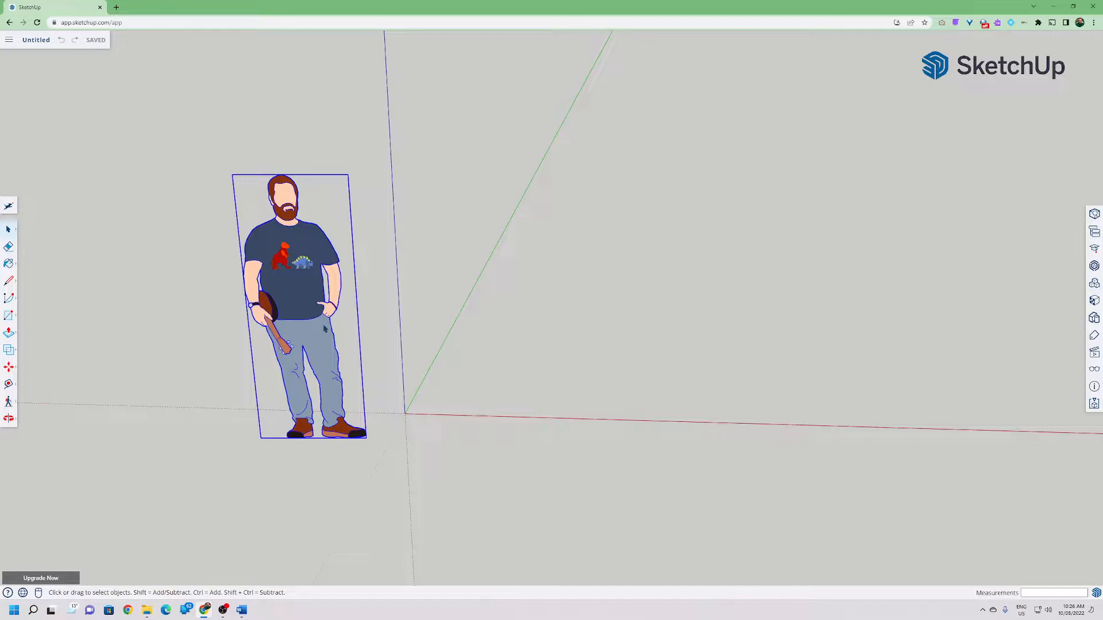
{"action": "left_click", "coordinate": [419, 314]}
{"action": "left_click", "coordinate": [277, 306]}
{"action": "key", "text": "o"}
{"action": "left_click_drag", "start_coordinate": [155, 281], "coordinate": [136, 294]}
{"action": "key", "text": "space"}
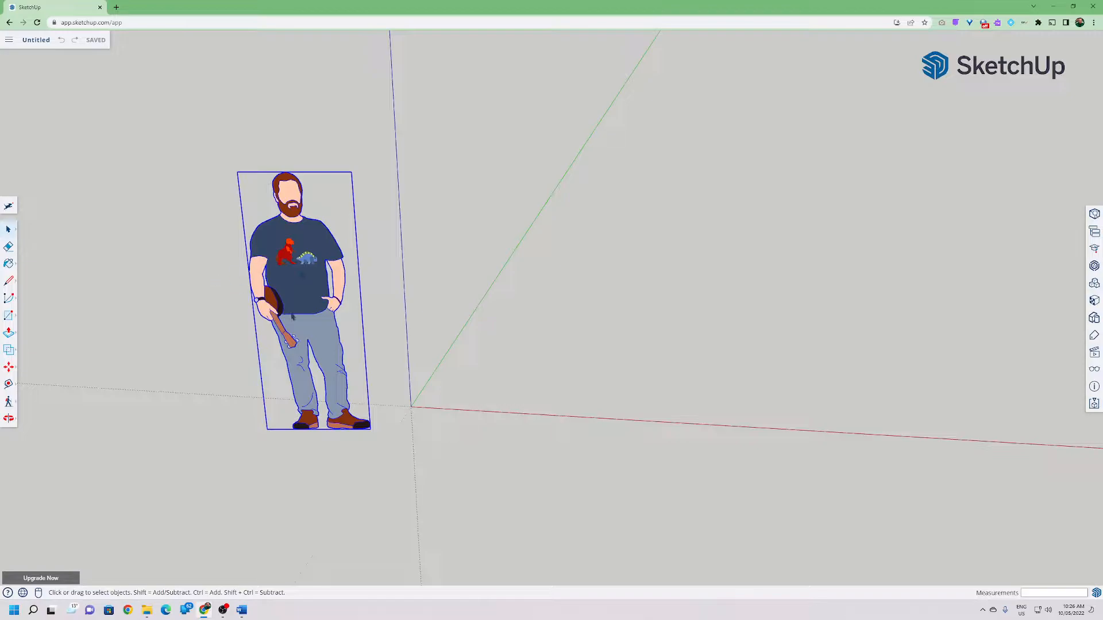
{"action": "key", "text": "Delete"}
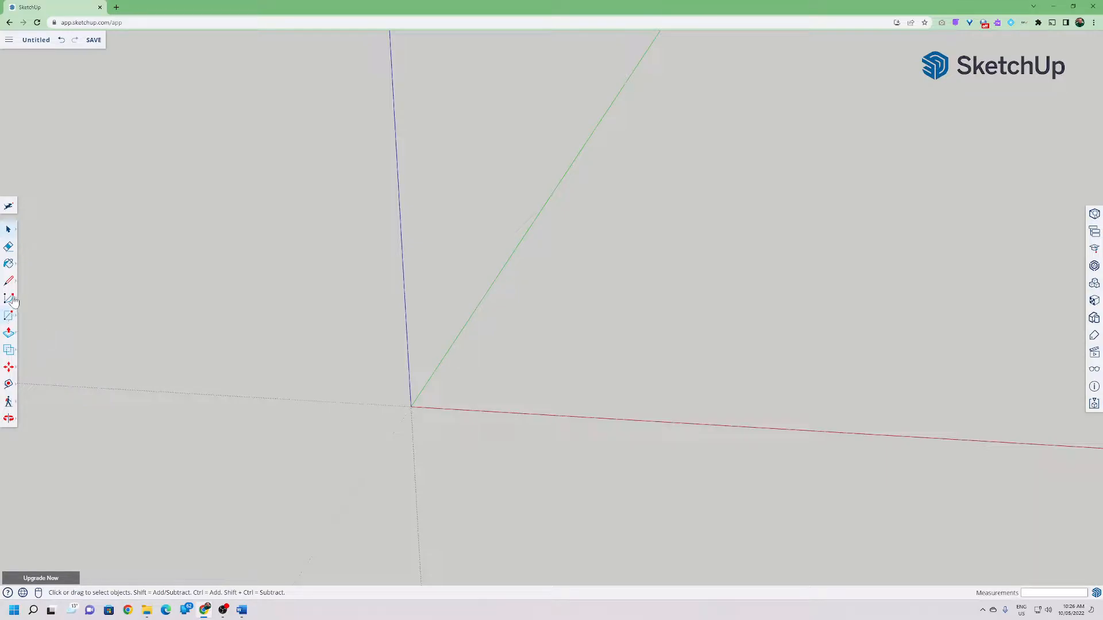
Draw a rectangle 300 mm by 65 mm on the ground plane near the origin with the Rectangle tool.
{"action": "left_click", "coordinate": [8, 317]}
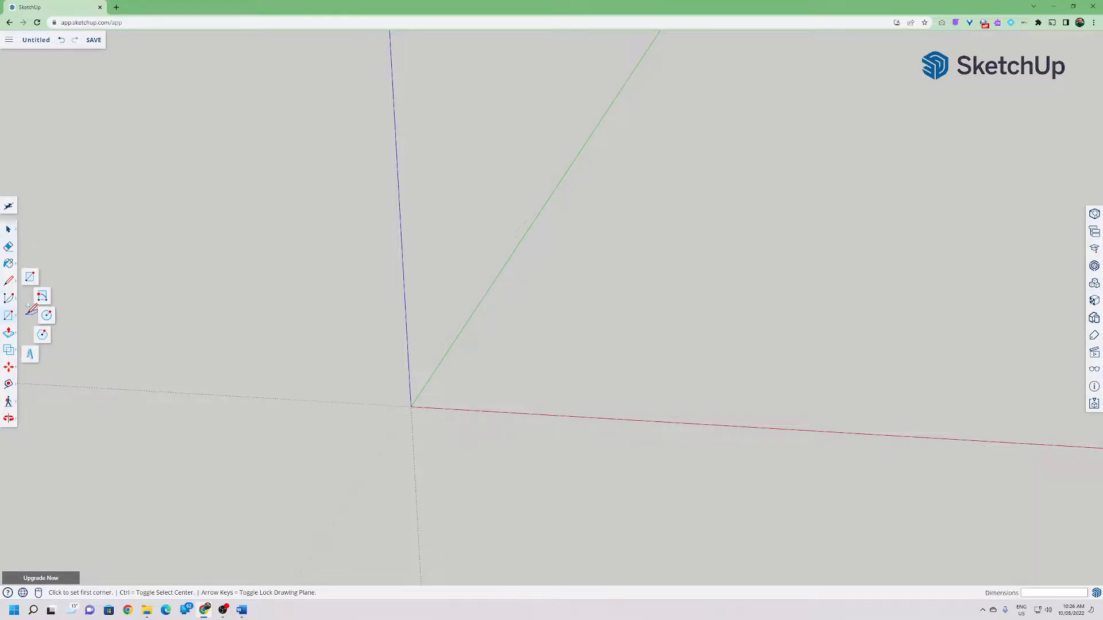
{"action": "left_click", "coordinate": [37, 322]}
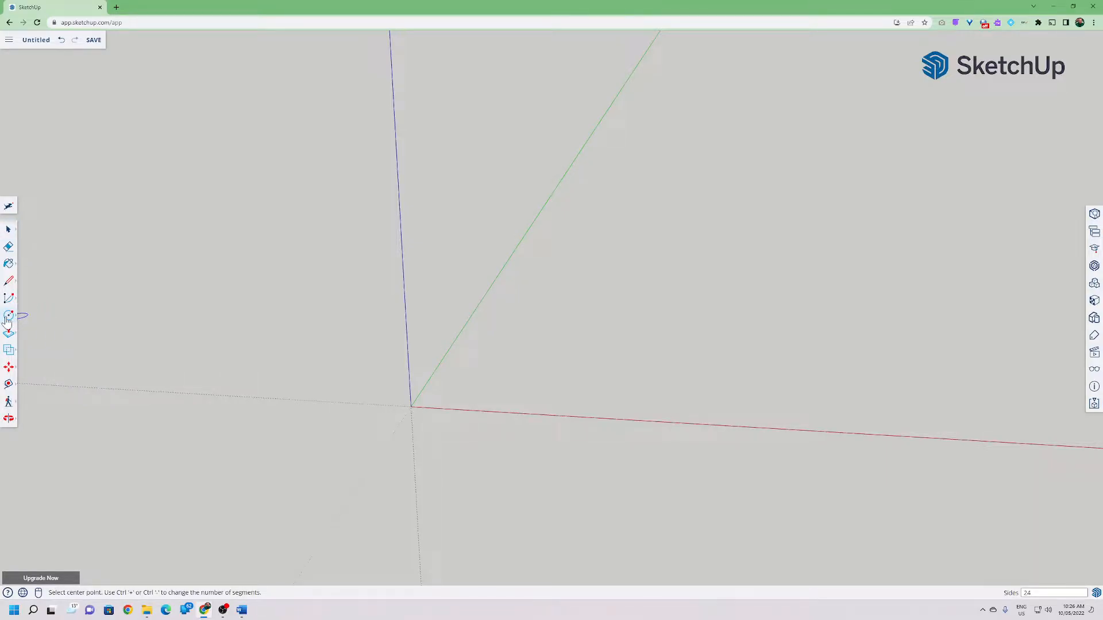
{"action": "left_click", "coordinate": [8, 317]}
{"action": "left_click", "coordinate": [30, 278]}
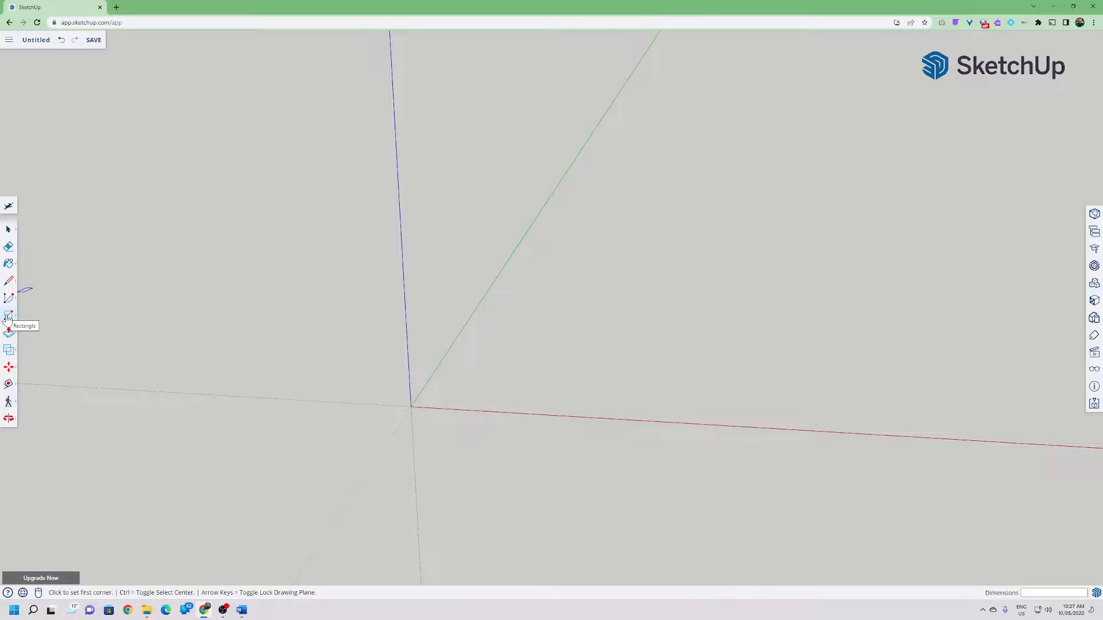
{"action": "left_click", "coordinate": [7, 318]}
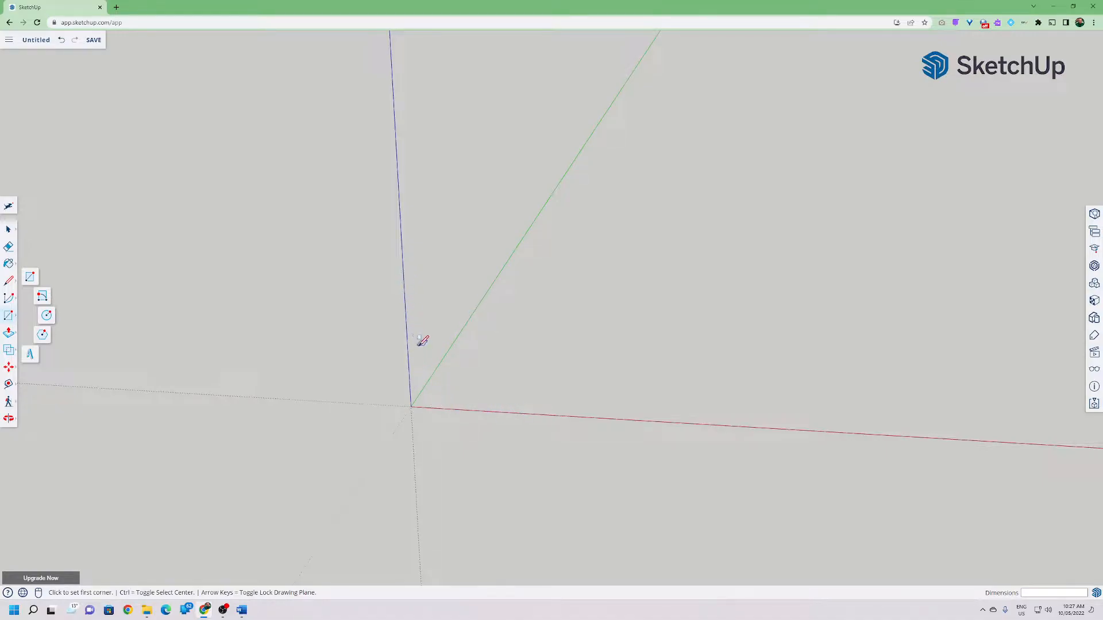
{"action": "left_click", "coordinate": [451, 363]}
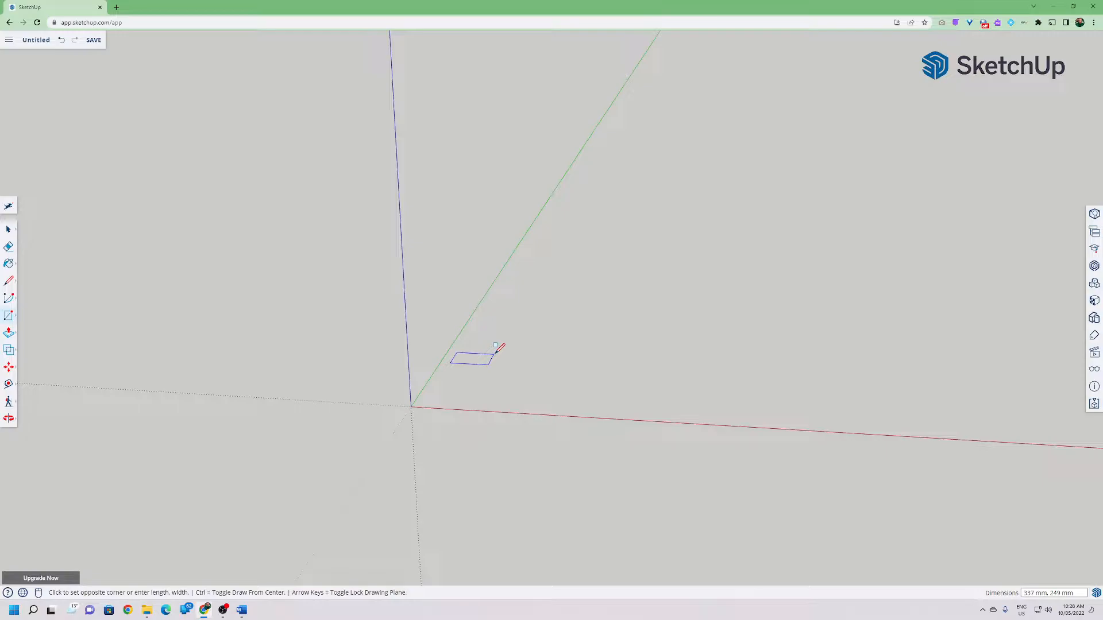
{"action": "type", "text": "300,65"}
{"action": "key", "text": "Return"}
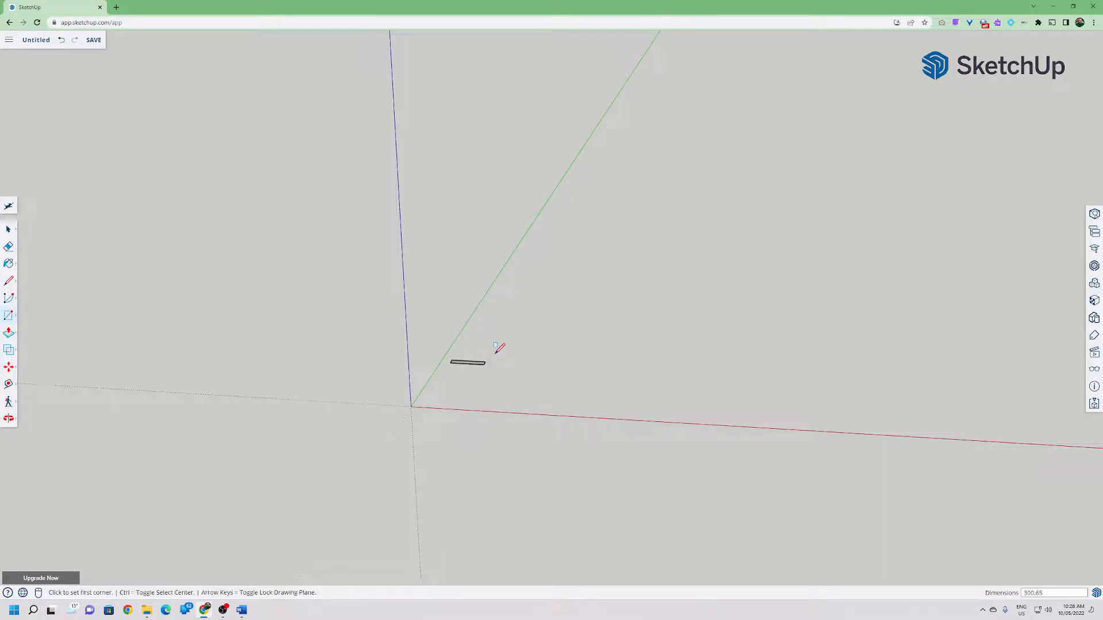
Push/pull the rectangle's face upward 19 mm to form a block.
{"action": "scroll", "coordinate": [464, 358], "scroll_direction": "up", "scroll_amount": 5}
{"action": "scroll", "coordinate": [470, 355], "scroll_direction": "up", "scroll_amount": 4}
{"action": "middle_click_drag", "start_coordinate": [469, 359], "coordinate": [552, 425]}
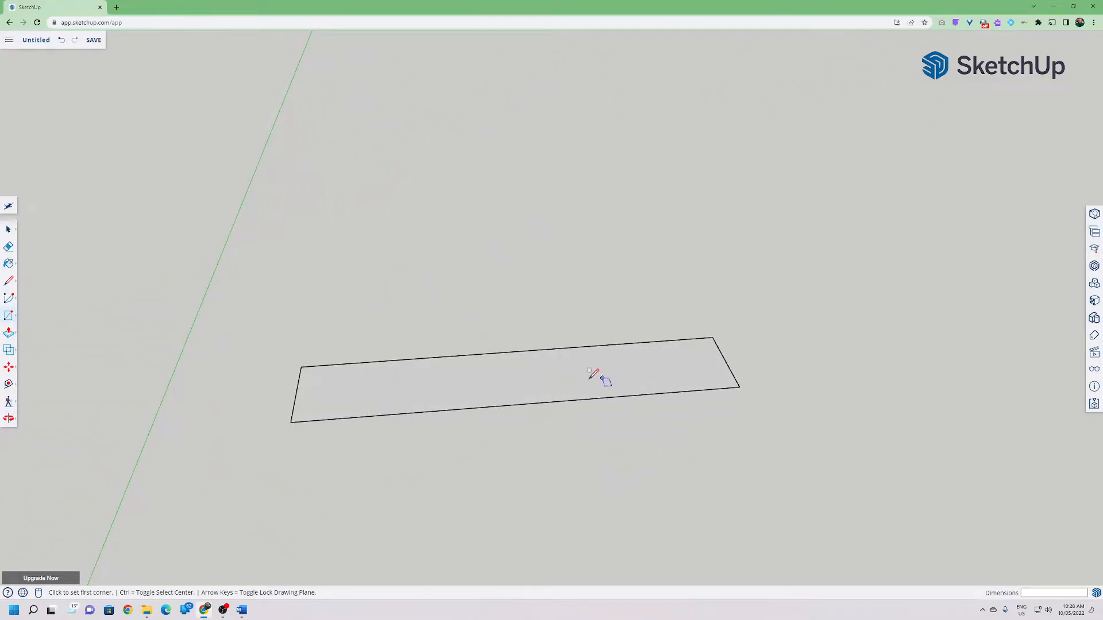
{"action": "mouse_move", "coordinate": [270, 397]}
{"action": "middle_mouse_down"}
{"action": "mouse_move", "coordinate": [301, 406]}
{"action": "mouse_move", "coordinate": [591, 333]}
{"action": "mouse_move", "coordinate": [484, 443]}
{"action": "middle_mouse_up"}
{"action": "middle_click_drag", "start_coordinate": [390, 430], "coordinate": [143, 474]}
{"action": "middle_click_drag", "start_coordinate": [259, 408], "coordinate": [54, 335]}
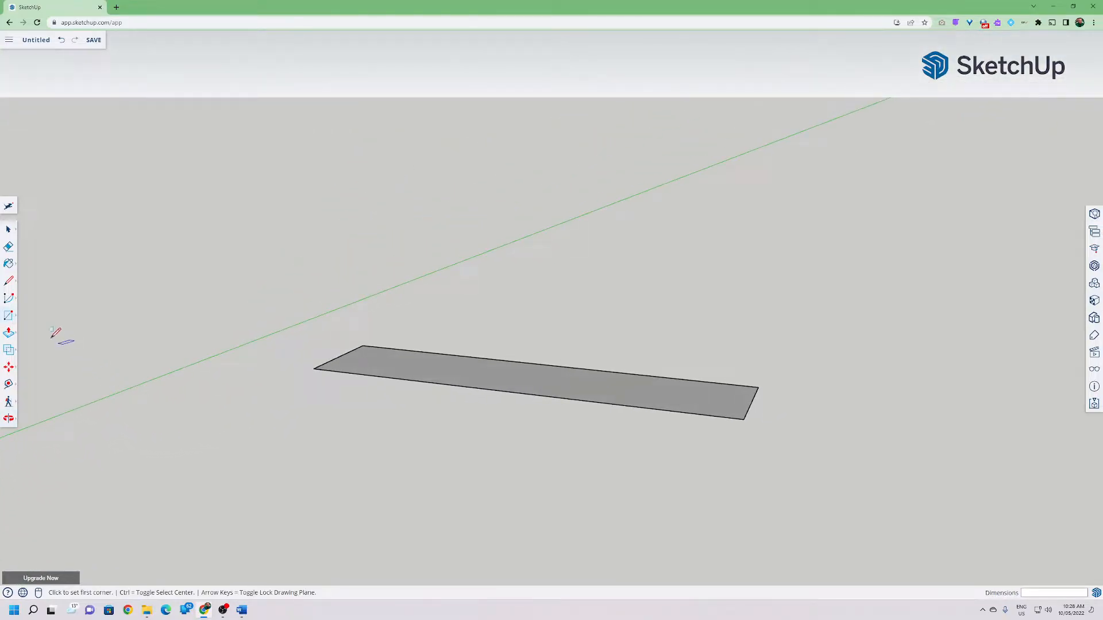
{"action": "left_click", "coordinate": [9, 333]}
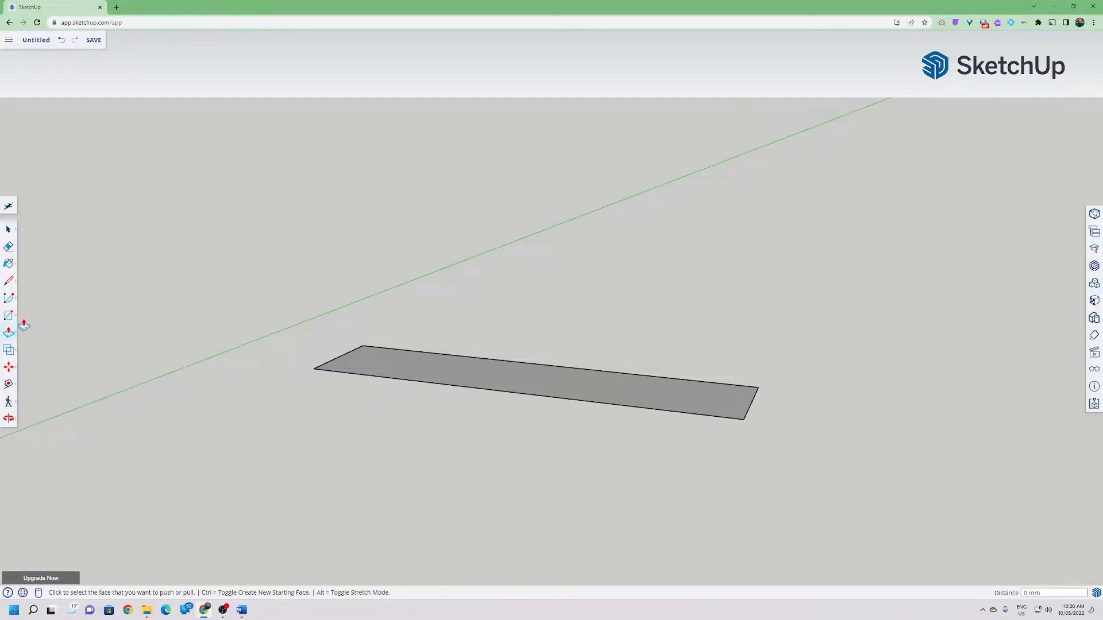
{"action": "middle_click_drag", "start_coordinate": [219, 356], "coordinate": [509, 475]}
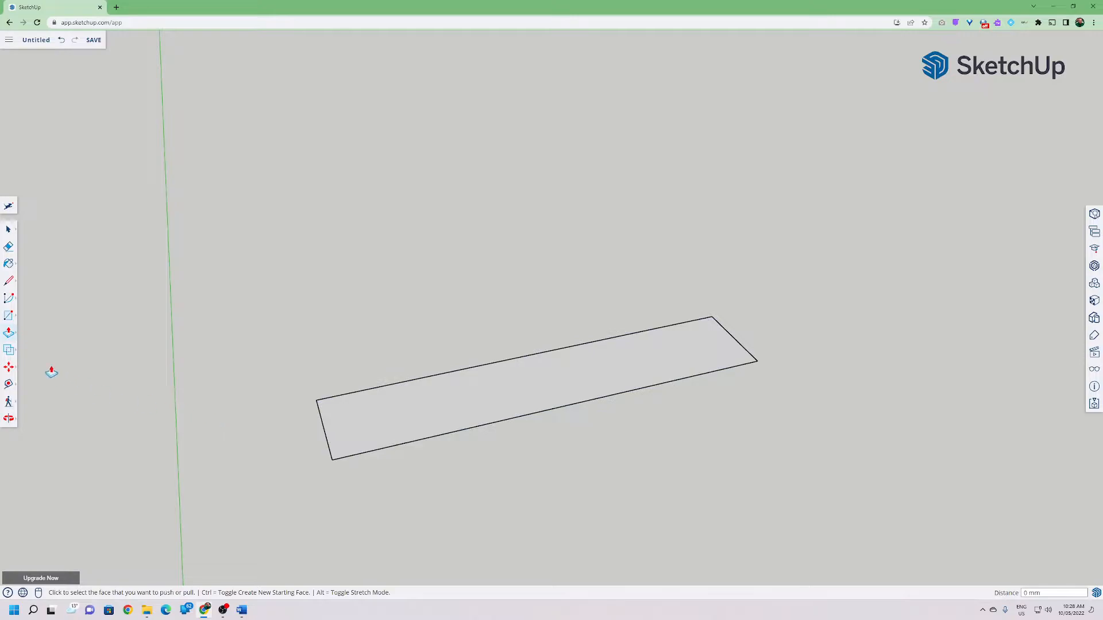
{"action": "mouse_move", "coordinate": [9, 333]}
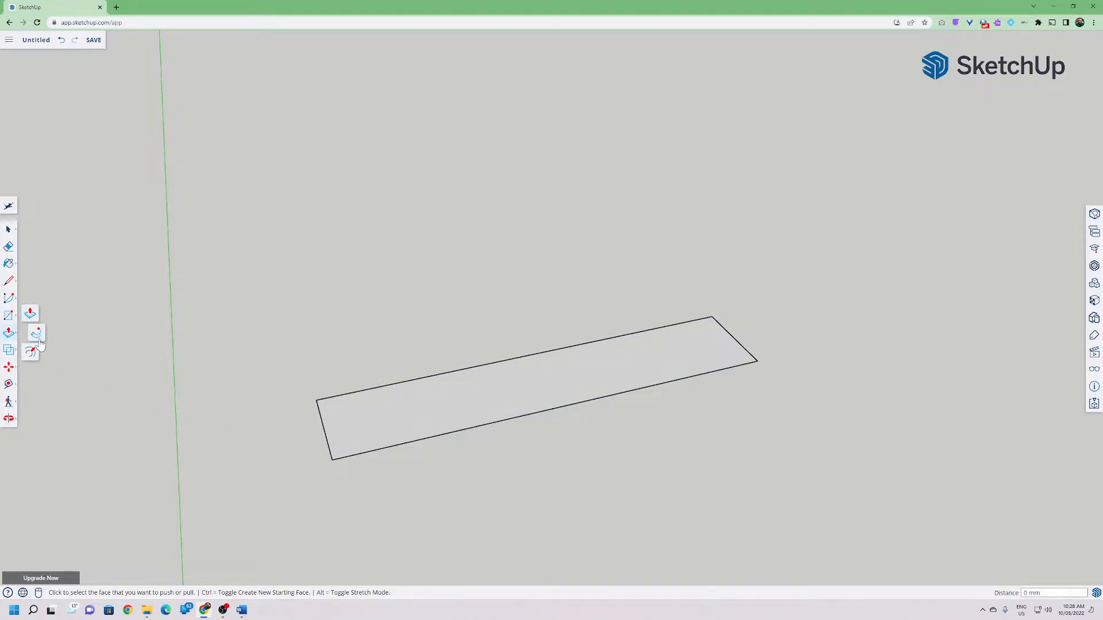
{"action": "left_click", "coordinate": [11, 335]}
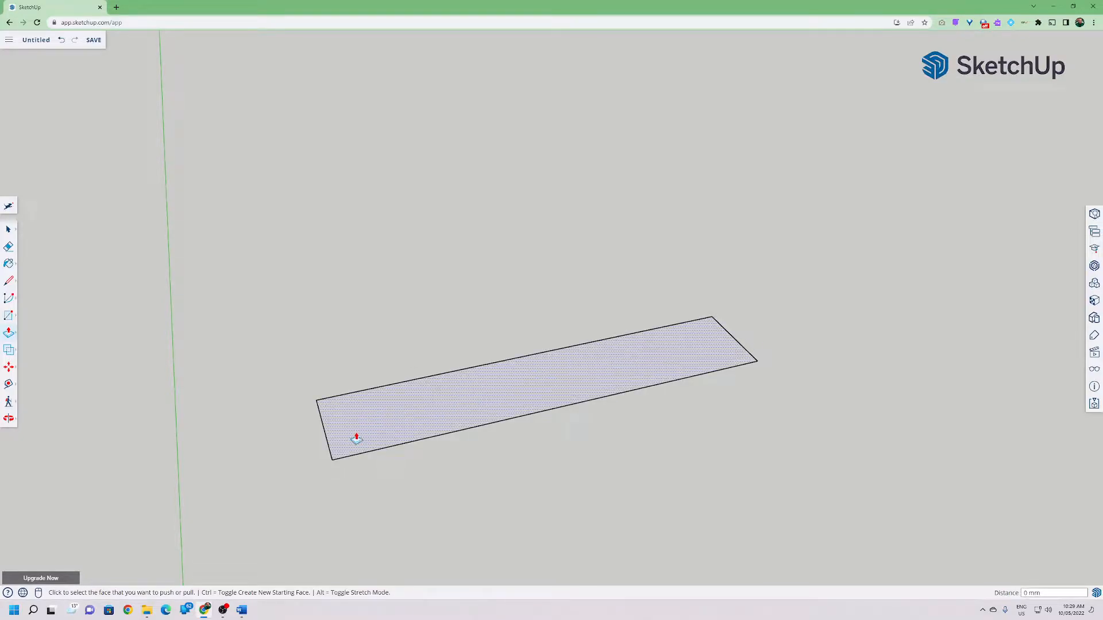
{"action": "scroll", "coordinate": [353, 439], "scroll_direction": "up", "scroll_amount": 2}
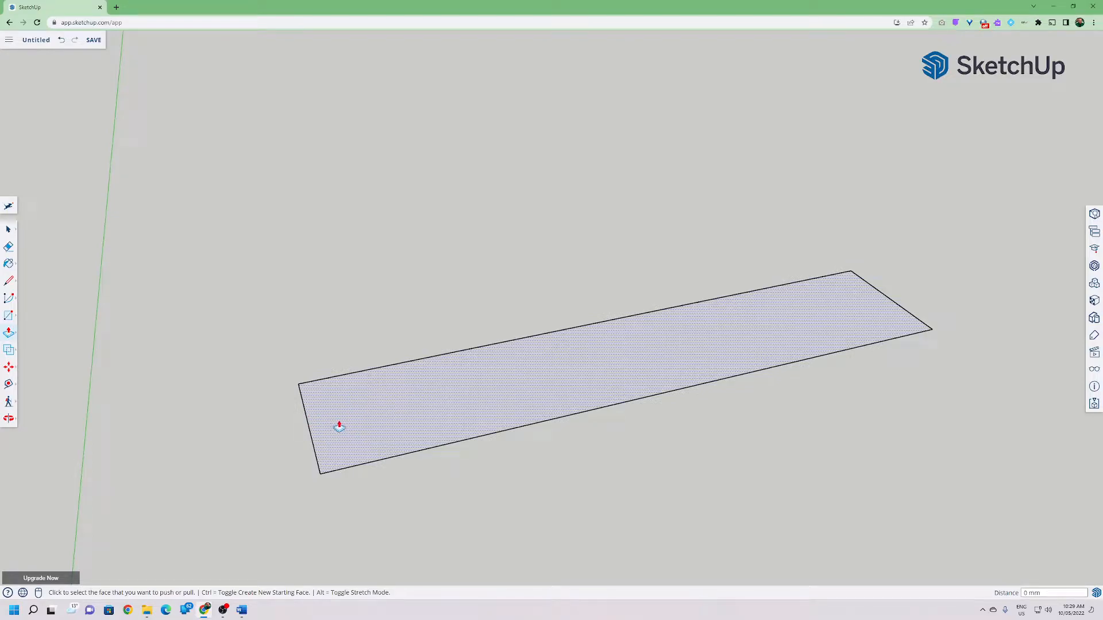
{"action": "left_click", "coordinate": [386, 417]}
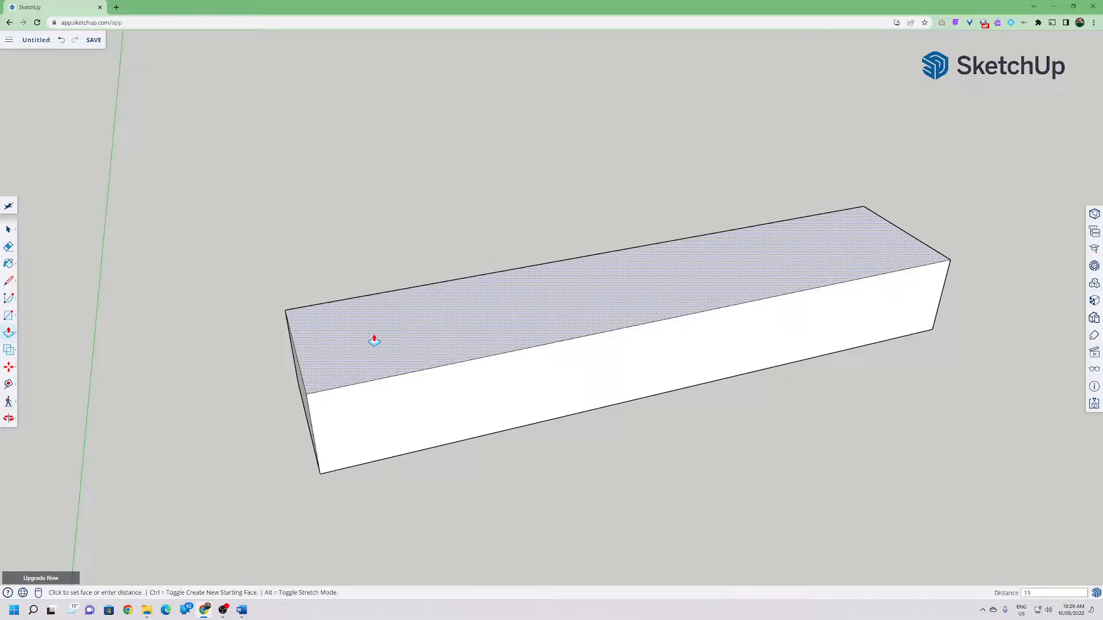
{"action": "key", "text": "Return"}
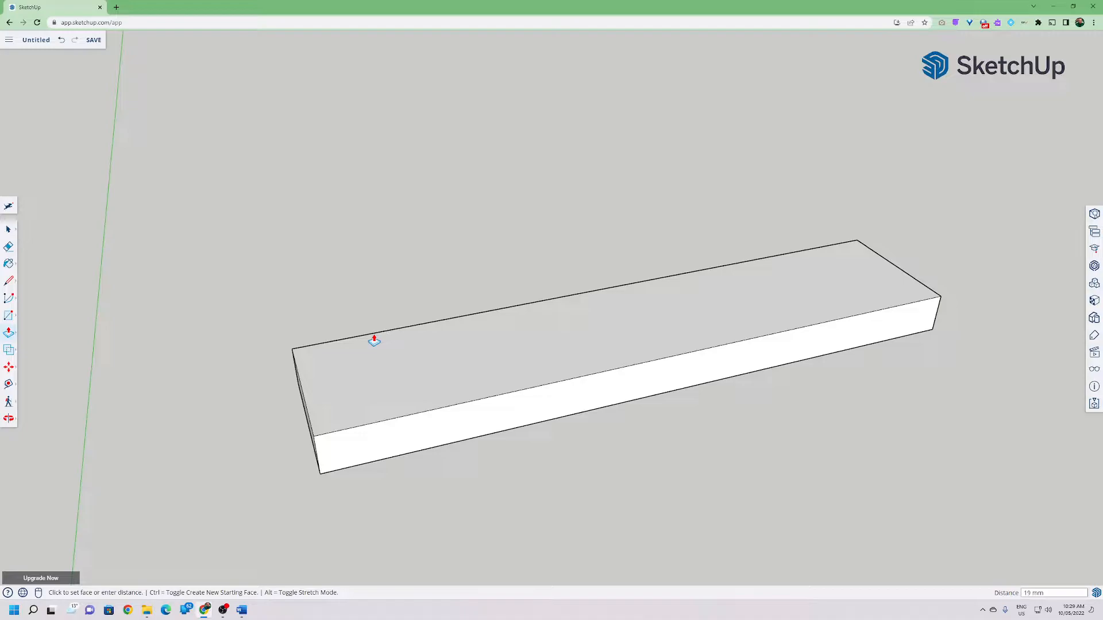
Search the tools for Push/Pull and Rectangle using the tool search box.
{"action": "middle_click_drag", "start_coordinate": [192, 368], "coordinate": [115, 293]}
{"action": "left_click", "coordinate": [9, 229]}
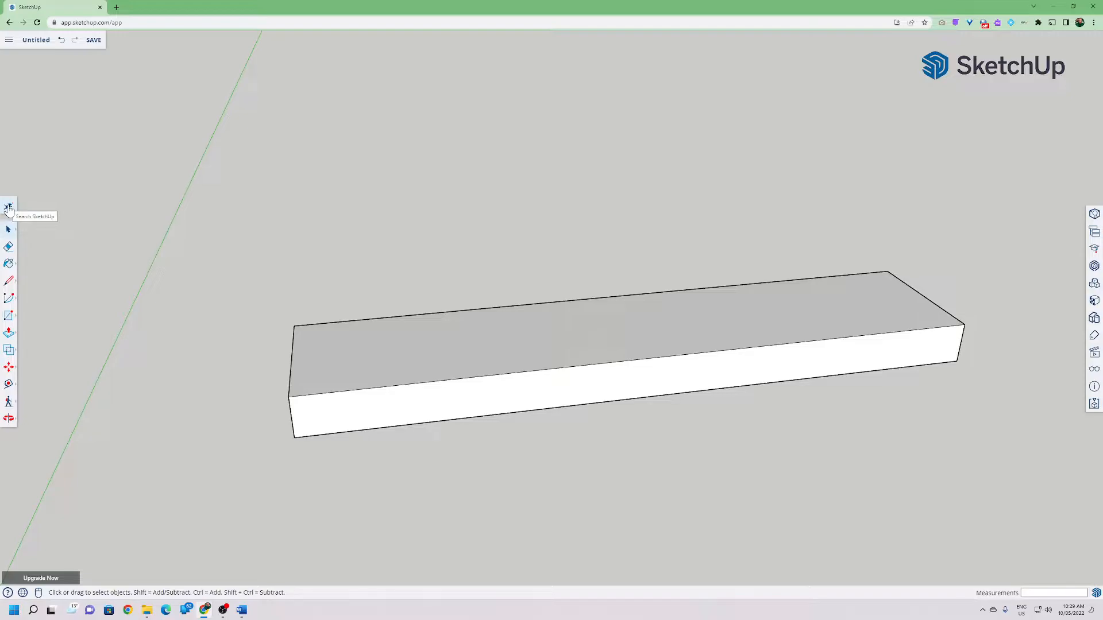
{"action": "left_click", "coordinate": [8, 208]}
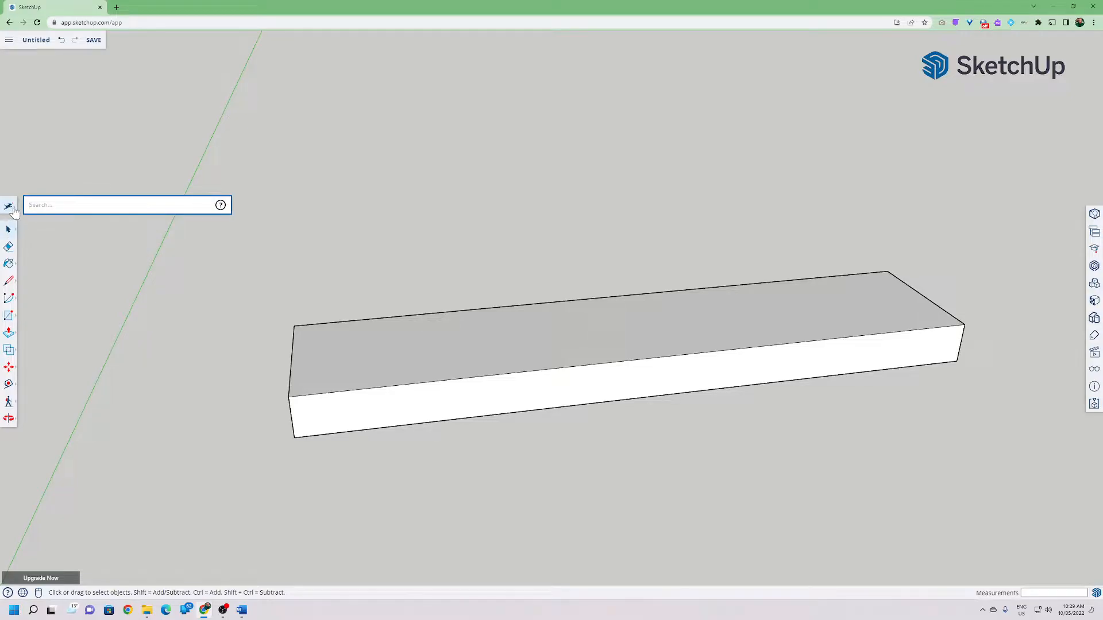
{"action": "type", "text": "push"}
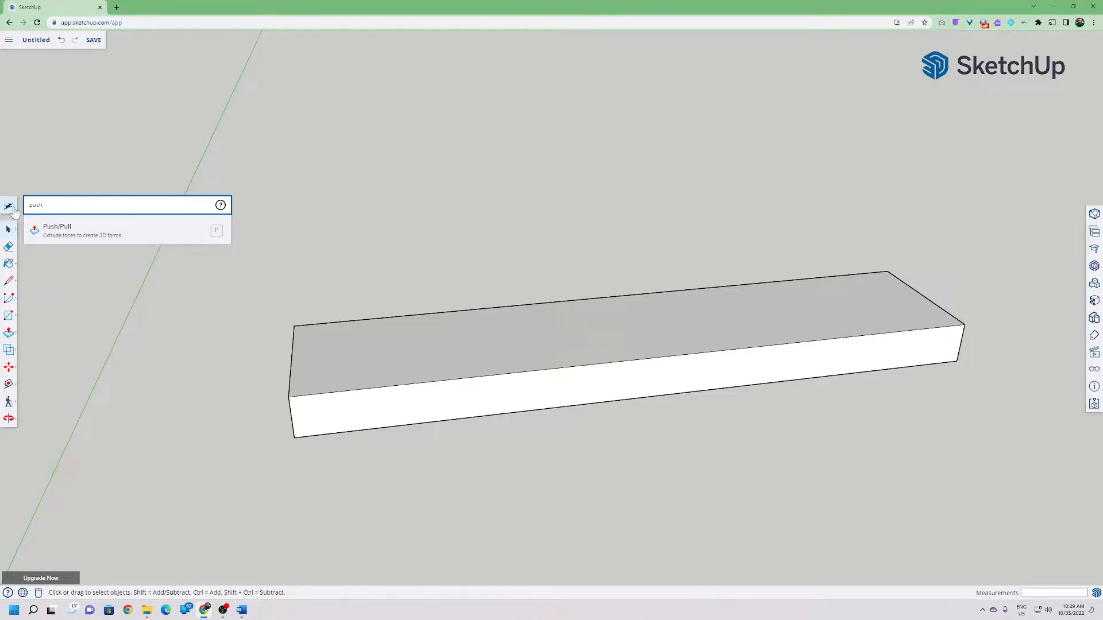
{"action": "key", "text": "BackSpace"}
{"action": "key", "text": "BackSpace"}
{"action": "key", "text": "BackSpace"}
{"action": "key", "text": "BackSpace"}
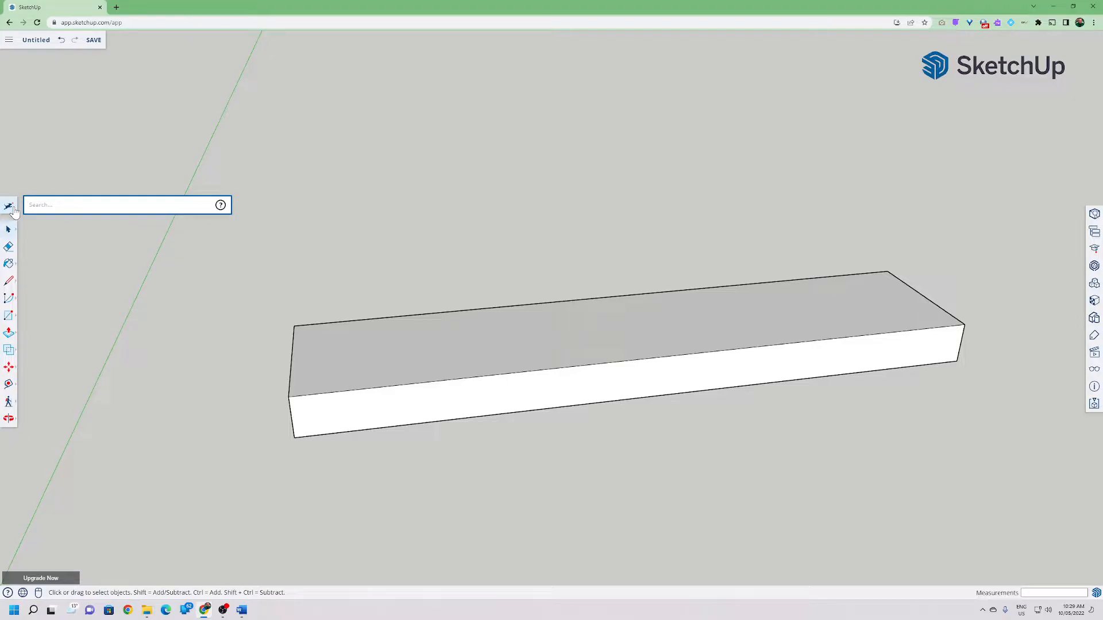
{"action": "type", "text": "rec"}
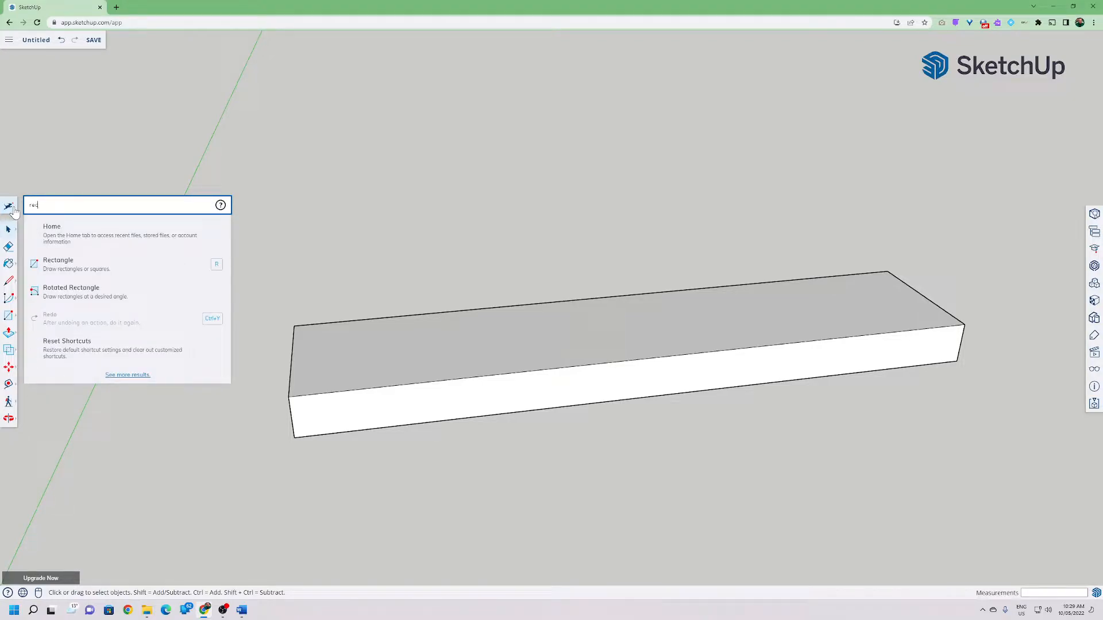
{"action": "key", "text": "BackSpace"}
{"action": "key", "text": "BackSpace"}
{"action": "key", "text": "BackSpace"}
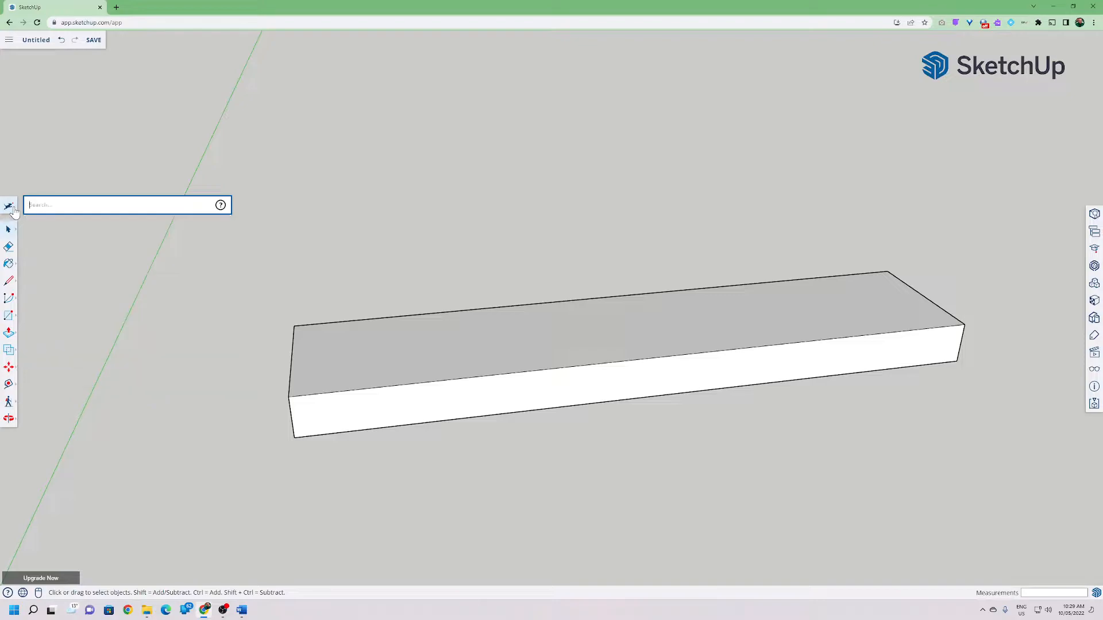
{"action": "left_click", "coordinate": [8, 229]}
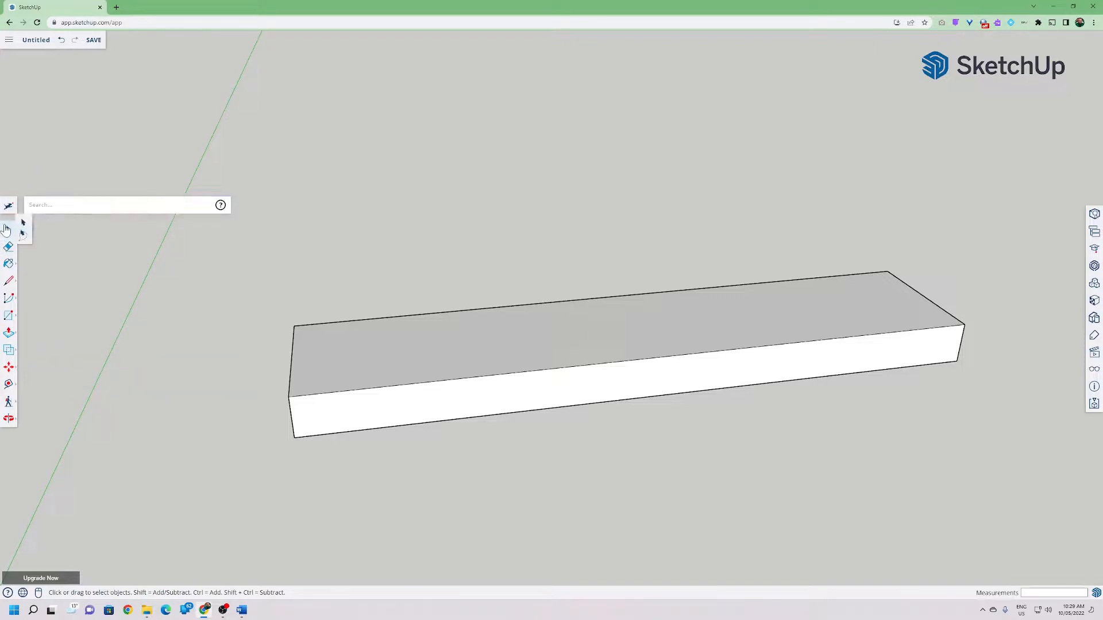
{"action": "left_click", "coordinate": [259, 269]}
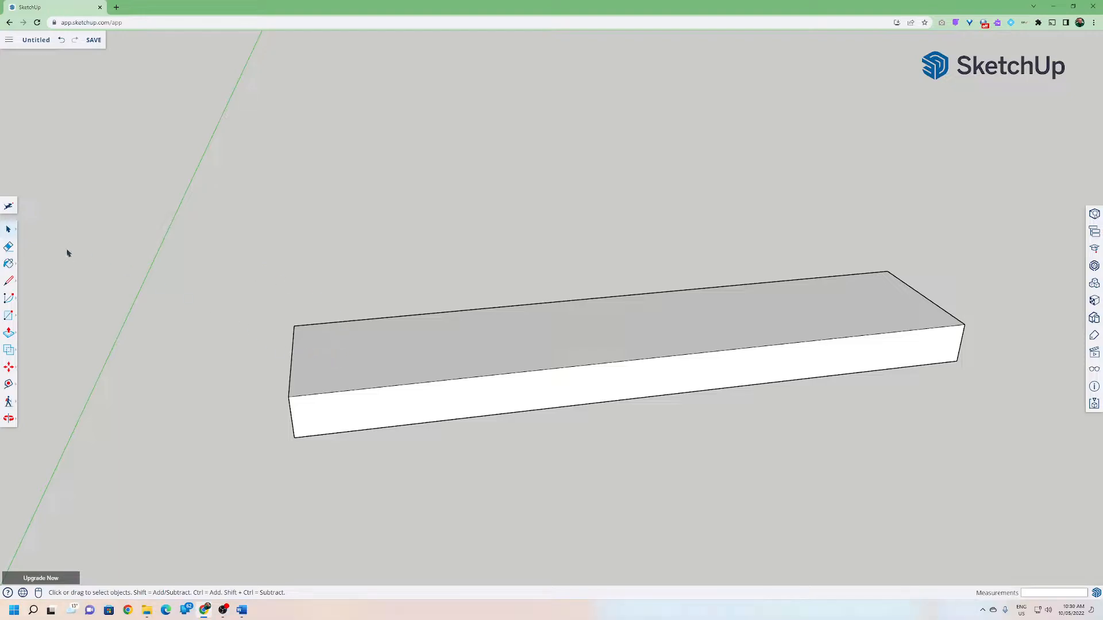
Select individual edges of the block with the Select tool.
{"action": "left_click", "coordinate": [9, 229]}
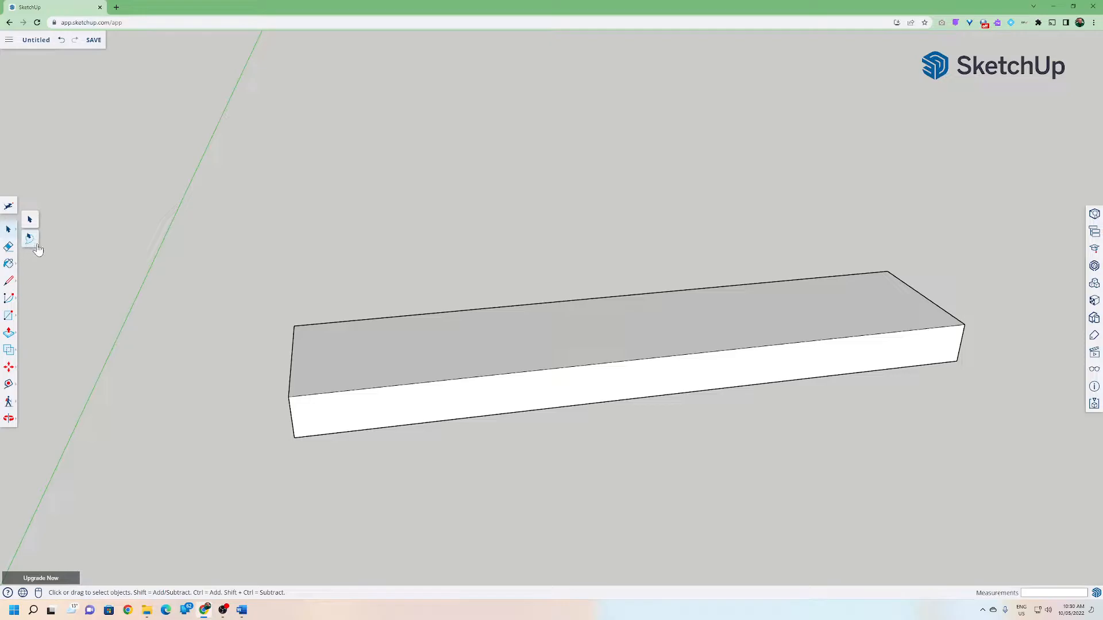
{"action": "left_click", "coordinate": [33, 221]}
{"action": "left_click", "coordinate": [324, 380]}
{"action": "left_click", "coordinate": [332, 395]}
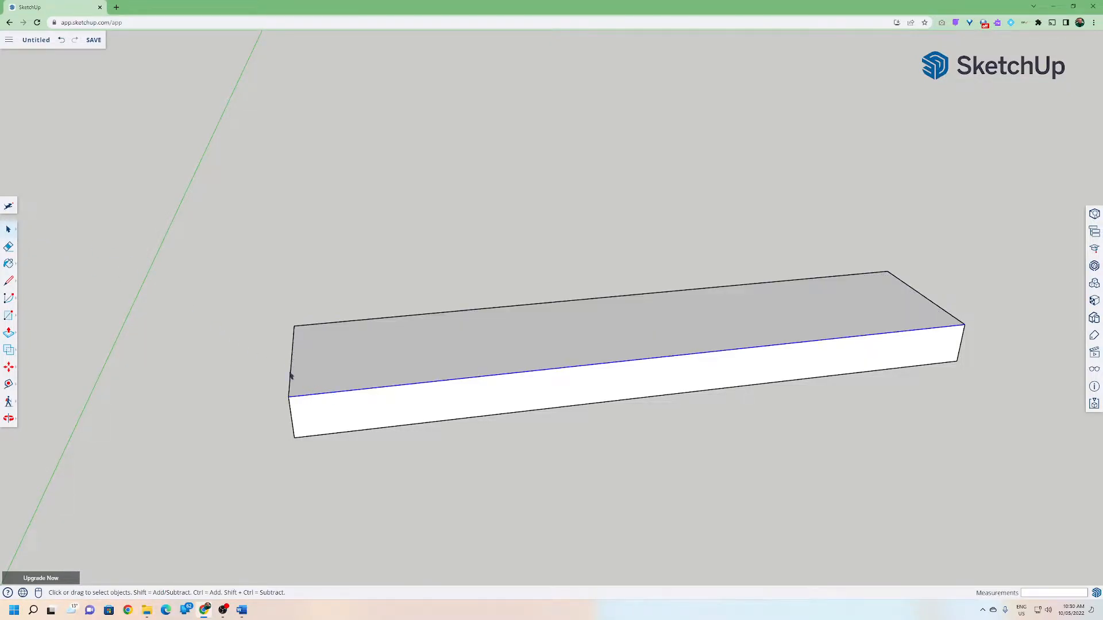
{"action": "left_click", "coordinate": [295, 374]}
{"action": "middle_click_drag", "start_coordinate": [271, 399], "coordinate": [435, 452]}
{"action": "left_click", "coordinate": [434, 451]}
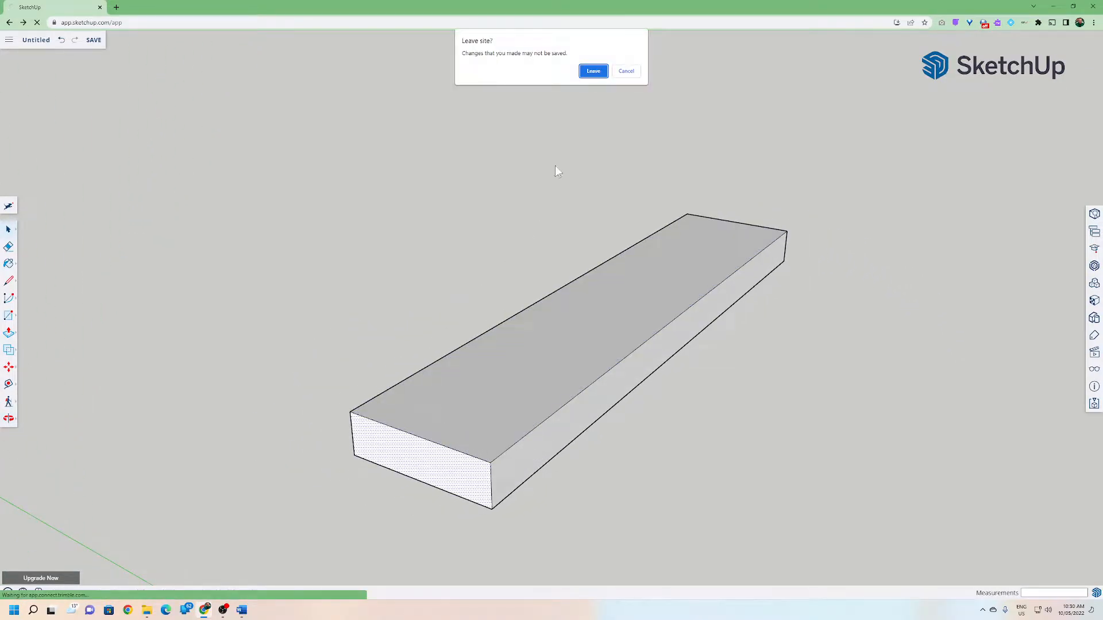
{"action": "left_click", "coordinate": [626, 71]}
Orbit around the block and select its edges and faces to examine them.
{"action": "middle_click_drag", "start_coordinate": [575, 202], "coordinate": [200, 184]}
{"action": "middle_click_drag", "start_coordinate": [349, 317], "coordinate": [737, 425]}
{"action": "scroll", "coordinate": [657, 417], "scroll_direction": "down", "scroll_amount": 2}
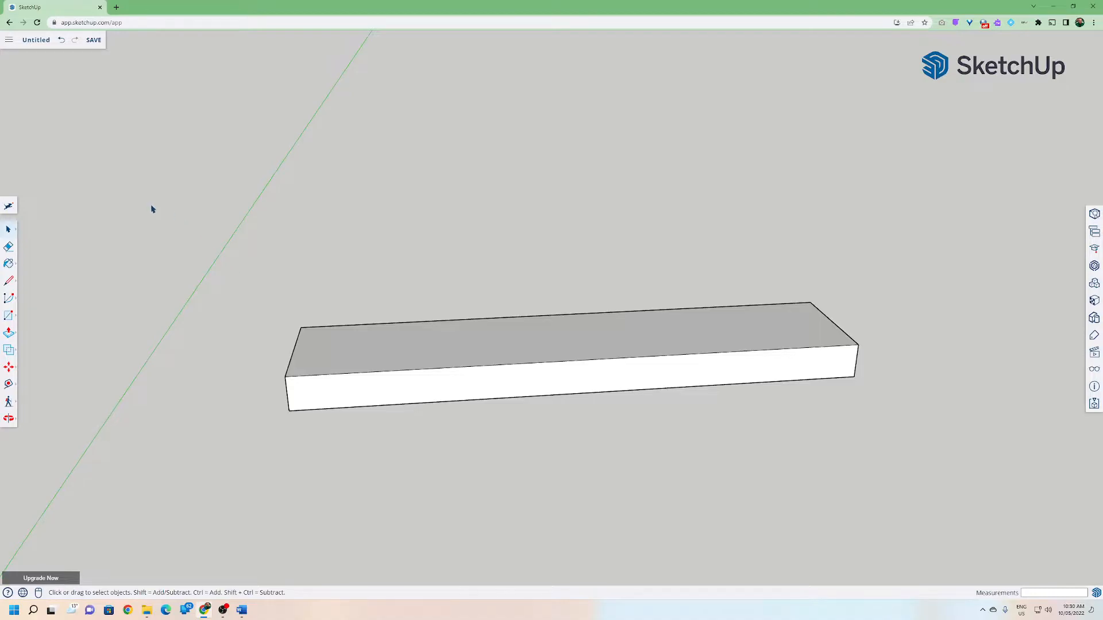
{"action": "left_click_drag", "start_coordinate": [152, 209], "coordinate": [928, 468]}
{"action": "mouse_move", "coordinate": [841, 473]}
{"action": "middle_mouse_down"}
{"action": "mouse_move", "coordinate": [770, 457]}
{"action": "mouse_move", "coordinate": [389, 202]}
{"action": "mouse_move", "coordinate": [347, 310]}
{"action": "mouse_move", "coordinate": [714, 473]}
{"action": "mouse_move", "coordinate": [822, 479]}
{"action": "middle_mouse_up"}
{"action": "middle_click_drag", "start_coordinate": [357, 357], "coordinate": [293, 401]}
{"action": "scroll", "coordinate": [314, 371], "scroll_direction": "up", "scroll_amount": 3}
{"action": "scroll", "coordinate": [294, 401], "scroll_direction": "down", "scroll_amount": 4}
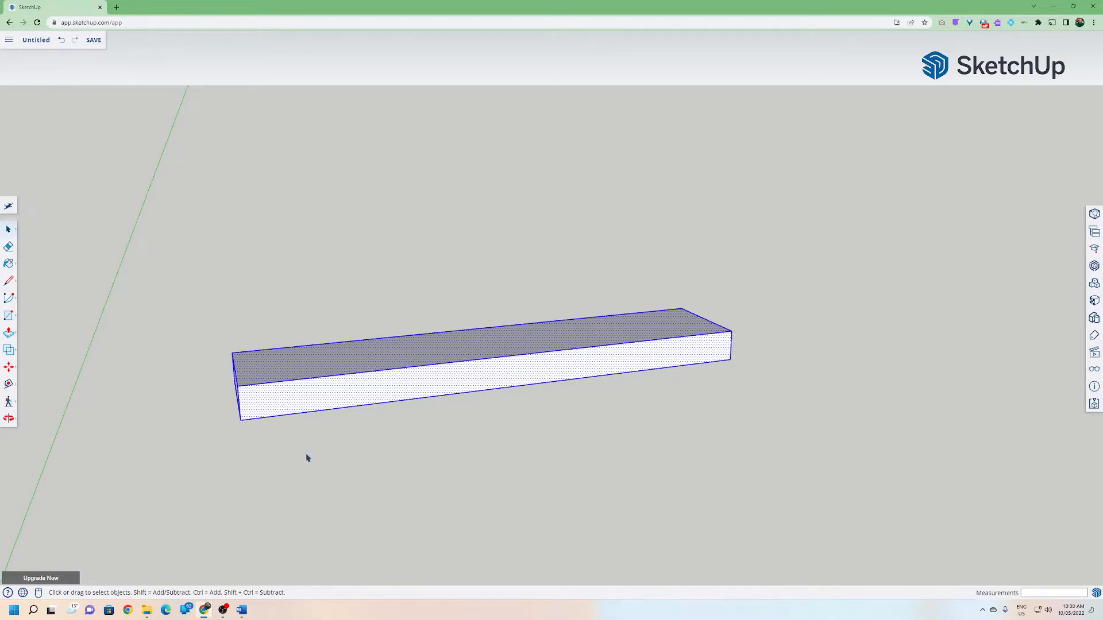
{"action": "left_click", "coordinate": [307, 458]}
{"action": "left_click", "coordinate": [291, 365], "text": "shift"}
{"action": "left_click", "coordinate": [293, 381], "text": "ctrl"}
{"action": "middle_click_drag", "start_coordinate": [197, 447], "coordinate": [367, 457]}
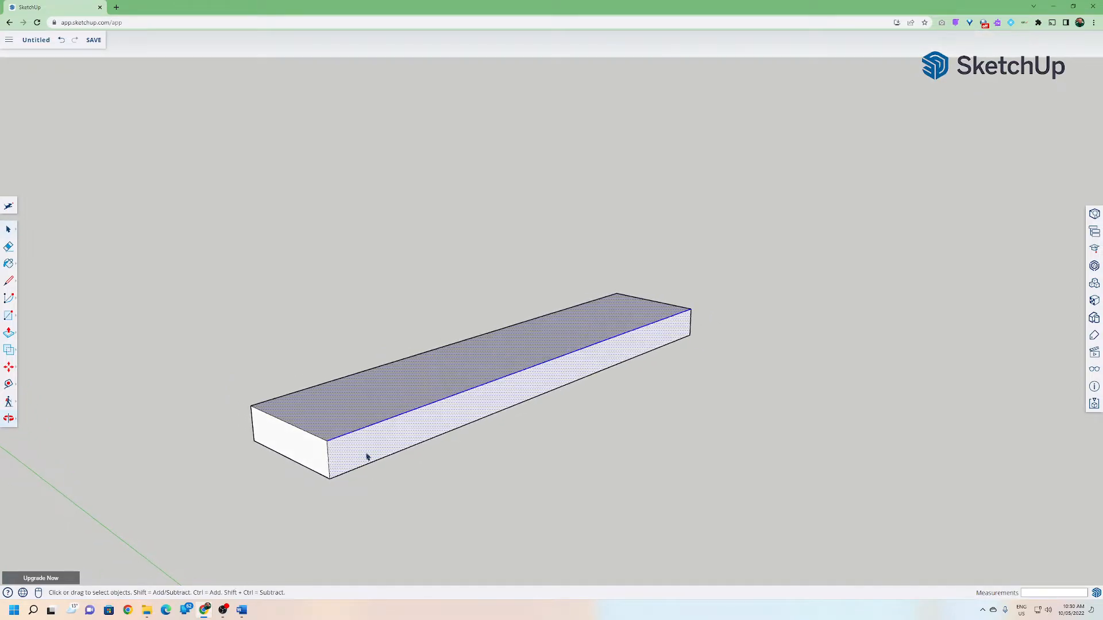
{"action": "left_click", "coordinate": [367, 456], "text": "ctrl+shift"}
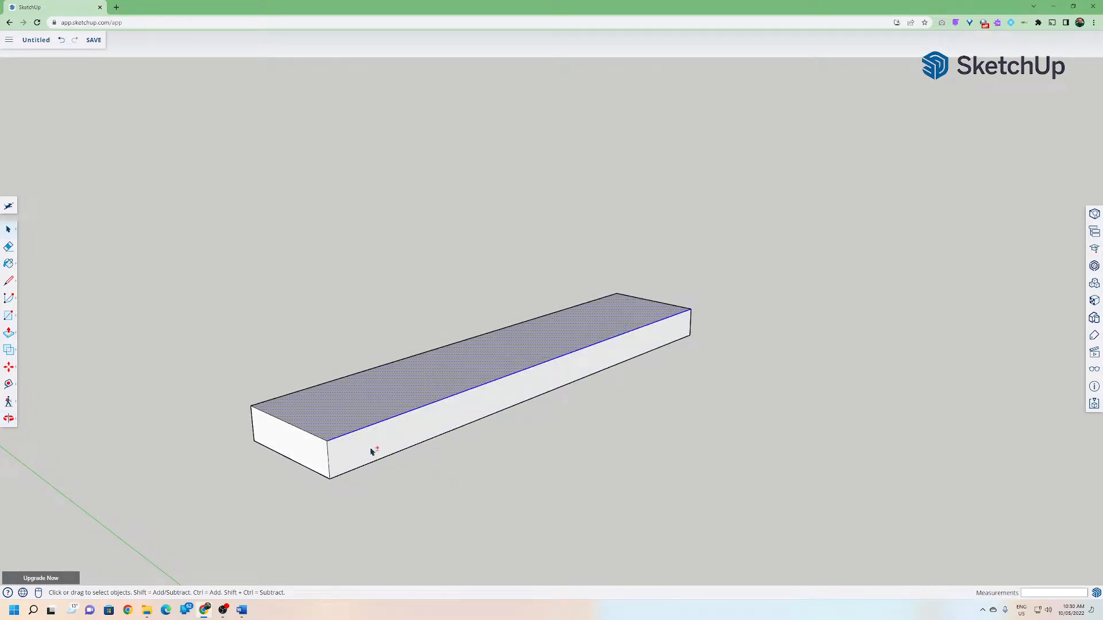
{"action": "left_click", "coordinate": [365, 456], "text": "ctrl"}
{"action": "left_click", "coordinate": [323, 451], "text": "ctrl"}
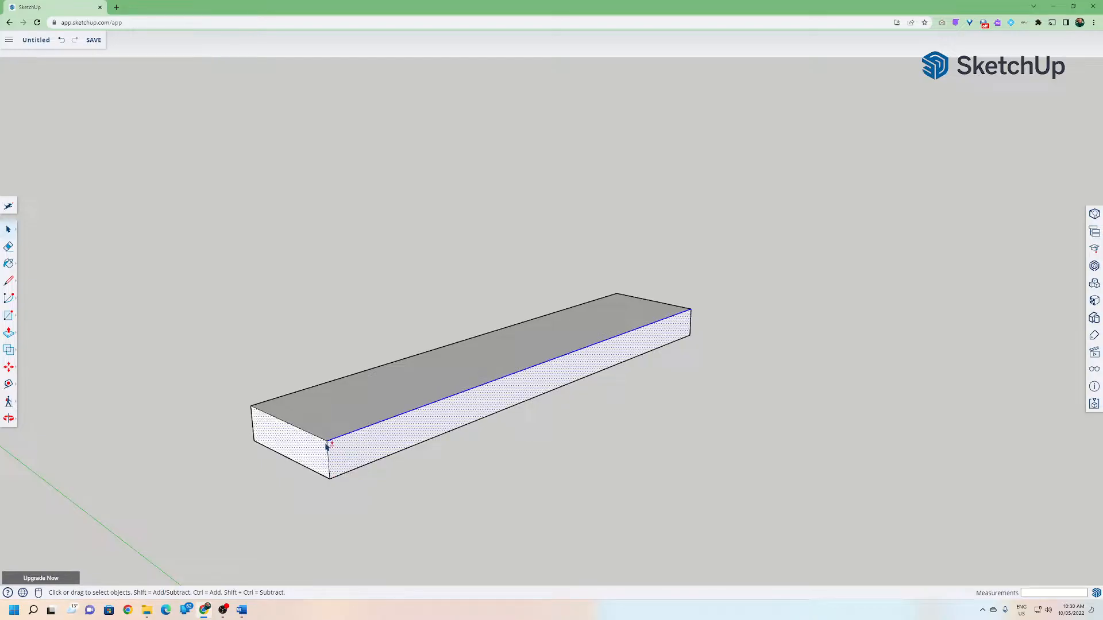
{"action": "left_click", "coordinate": [315, 438], "text": "ctrl+shift"}
{"action": "left_click", "coordinate": [352, 458], "text": "ctrl+shift"}
{"action": "left_click", "coordinate": [352, 435], "text": "ctrl+shift"}
{"action": "middle_click_drag", "start_coordinate": [443, 482], "coordinate": [225, 454]}
Select the whole block and make it a component named Chassis.
{"action": "left_click_drag", "start_coordinate": [244, 240], "coordinate": [828, 495]}
{"action": "mouse_move", "coordinate": [810, 492]}
{"action": "middle_mouse_down"}
{"action": "mouse_move", "coordinate": [608, 419]}
{"action": "mouse_move", "coordinate": [455, 219]}
{"action": "mouse_move", "coordinate": [678, 455]}
{"action": "mouse_move", "coordinate": [857, 554]}
{"action": "middle_mouse_up"}
{"action": "right_click", "coordinate": [542, 340]}
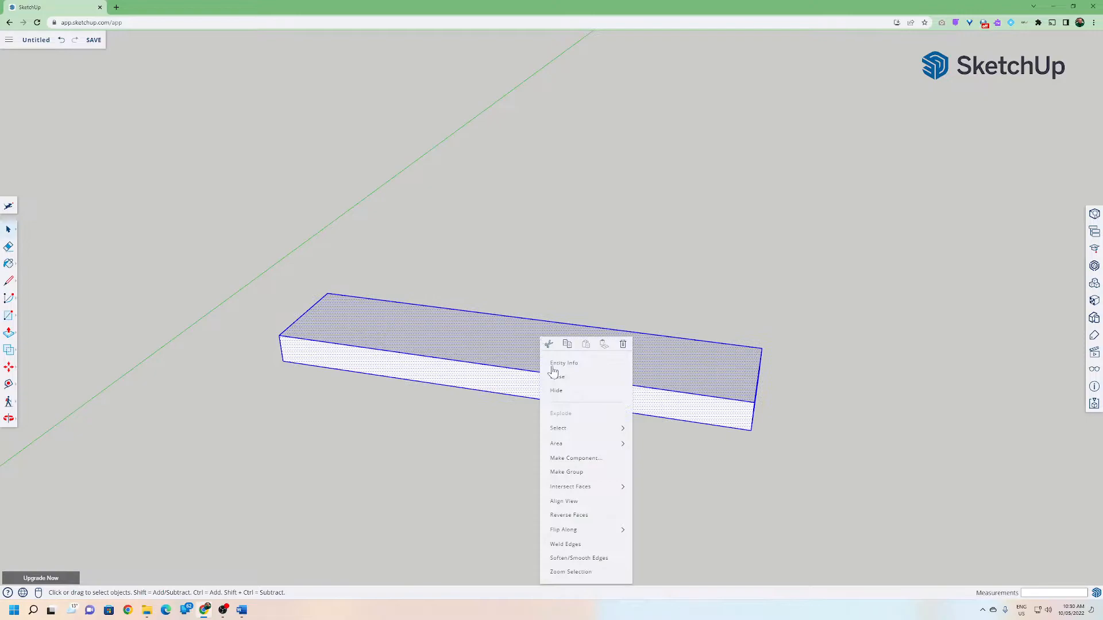
{"action": "left_click", "coordinate": [575, 459]}
{"action": "type", "text": "c"}
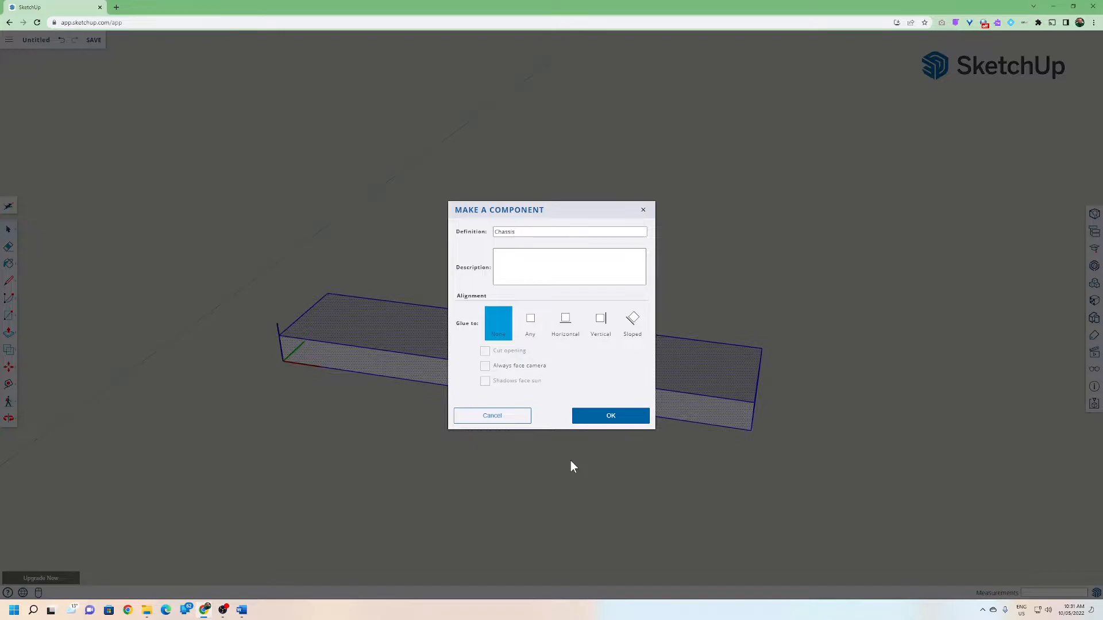
{"action": "key", "text": "Return"}
Draw a 65 mm by 65 mm square on the block's top face at its near end.
{"action": "middle_click_drag", "start_coordinate": [563, 459], "coordinate": [278, 499]}
{"action": "middle_click_drag", "start_coordinate": [396, 464], "coordinate": [485, 492]}
{"action": "scroll", "coordinate": [404, 467], "scroll_direction": "up", "scroll_amount": 5}
{"action": "middle_click_drag", "start_coordinate": [382, 461], "coordinate": [345, 409]}
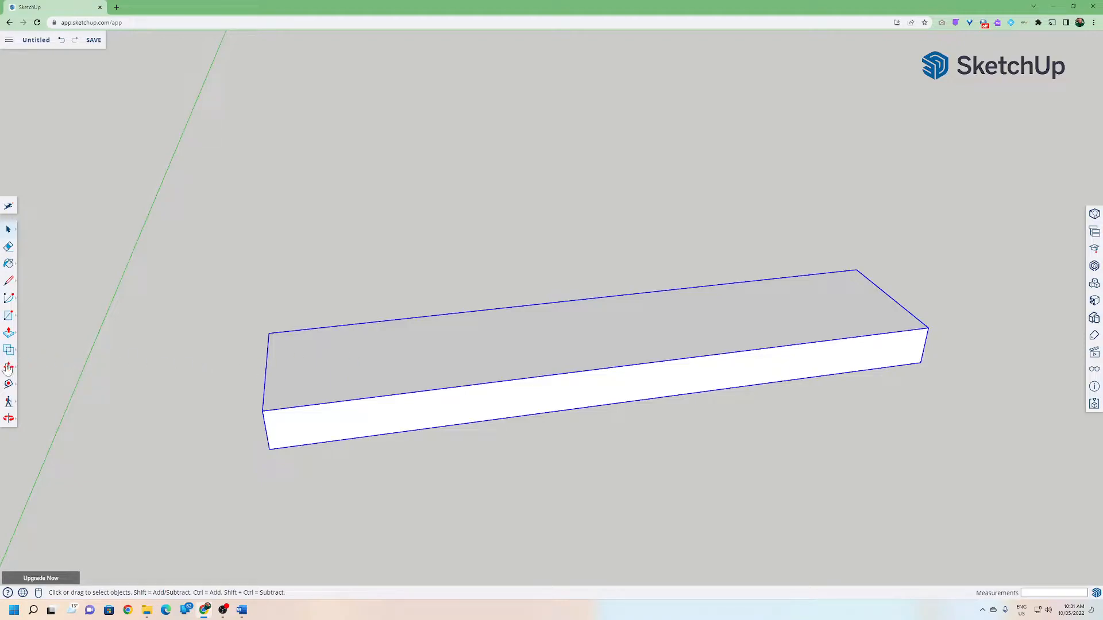
{"action": "left_click", "coordinate": [8, 316]}
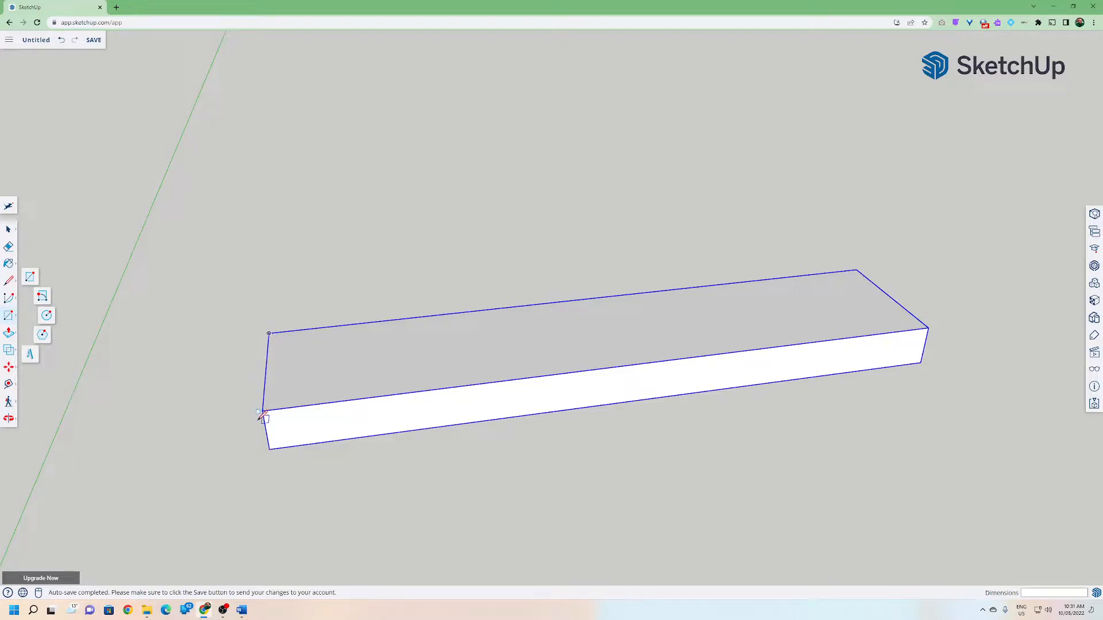
{"action": "left_click", "coordinate": [31, 277]}
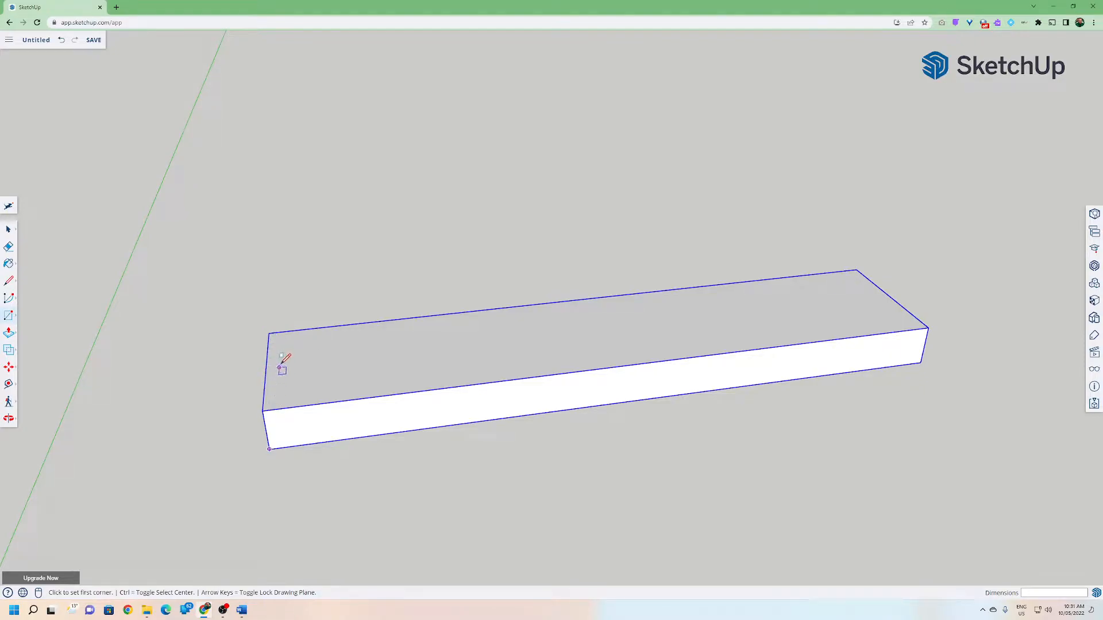
{"action": "left_click", "coordinate": [269, 334]}
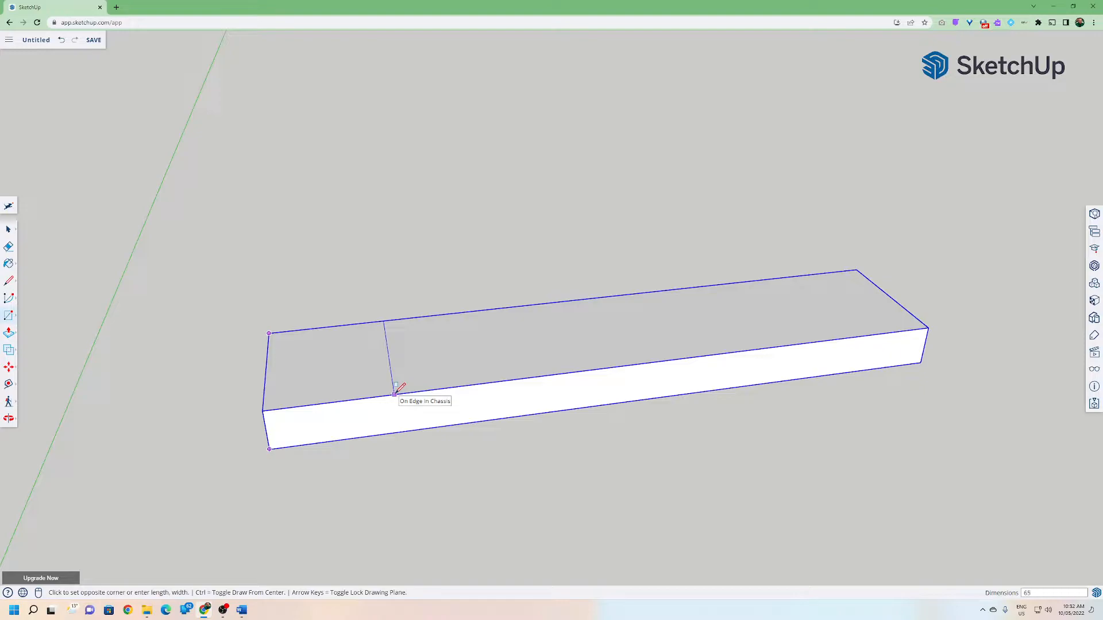
{"action": "left_click", "coordinate": [395, 393]}
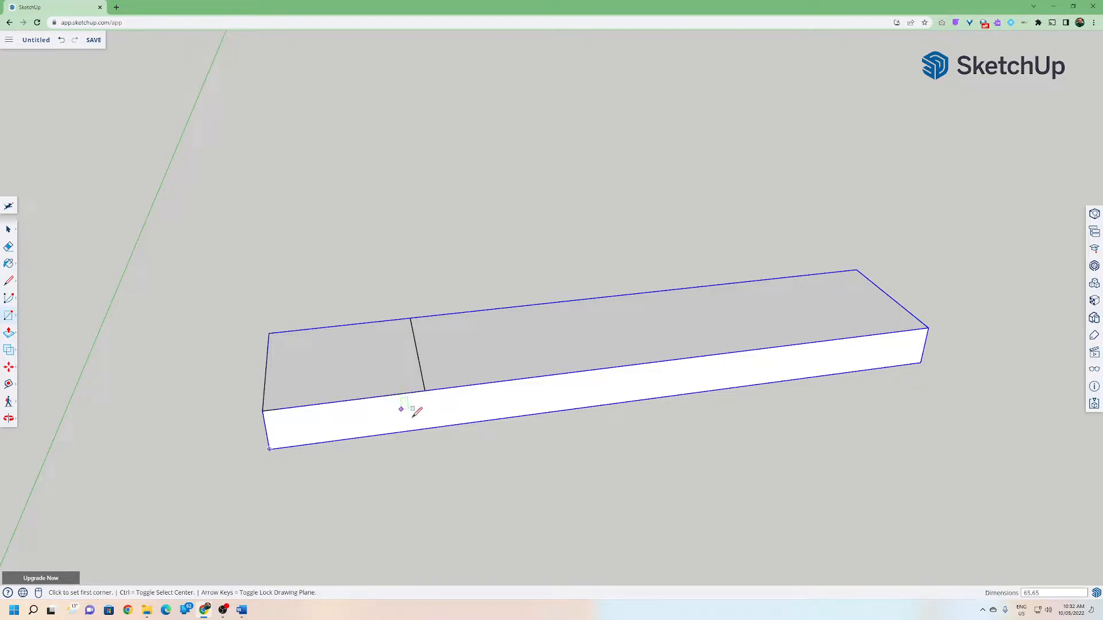
{"action": "left_click", "coordinate": [8, 229]}
{"action": "left_click", "coordinate": [9, 368]}
{"action": "left_click", "coordinate": [467, 364]}
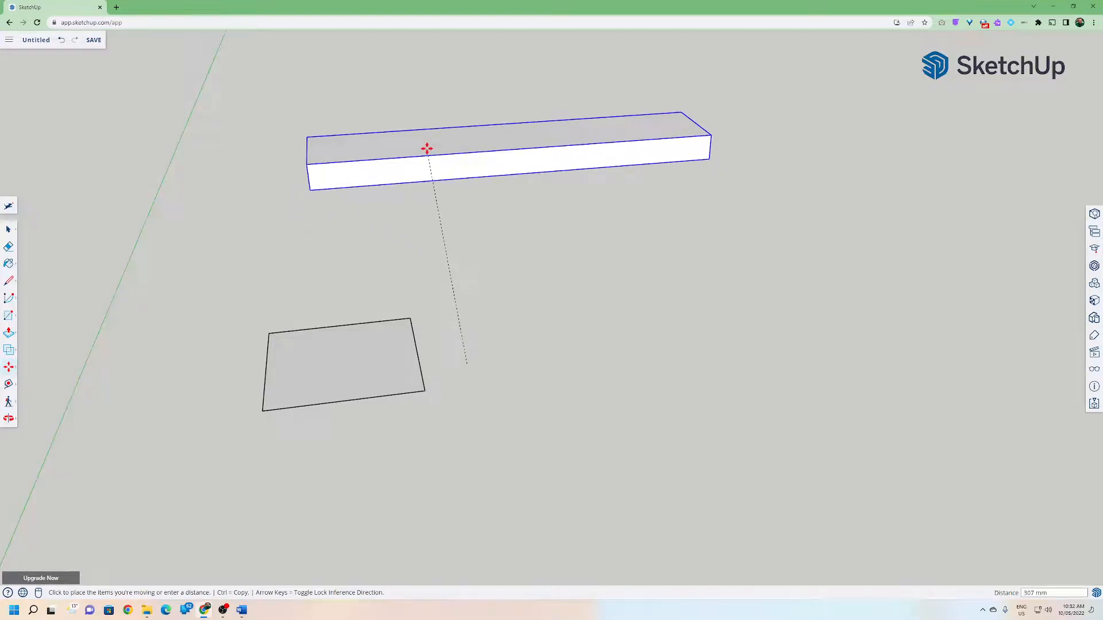
{"action": "key", "text": "Escape"}
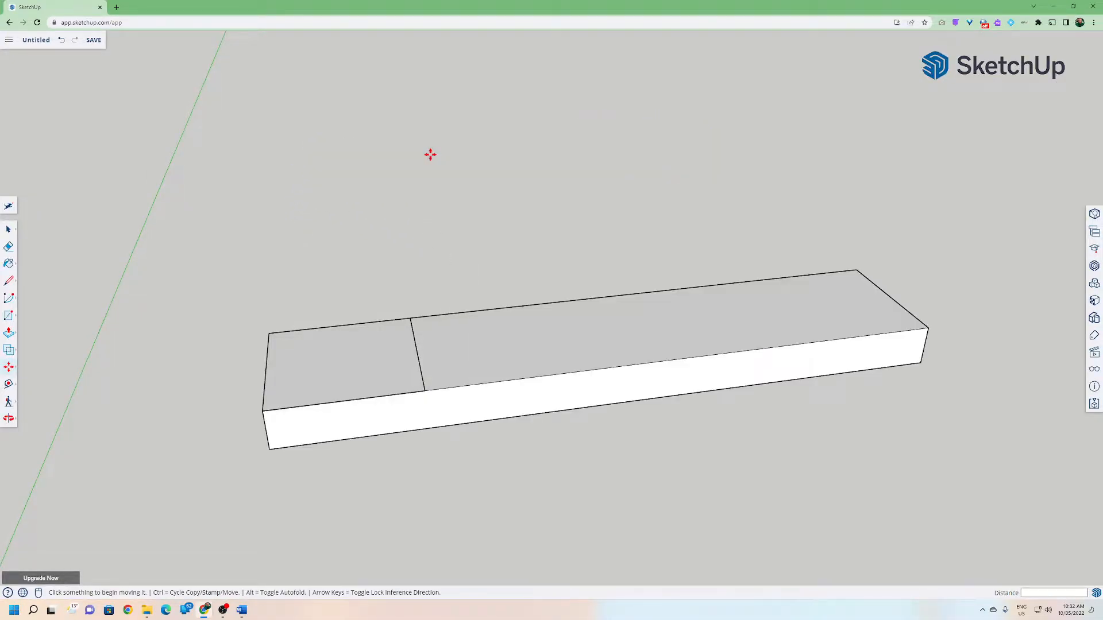
Push/pull the square upward to form a raised block on the Chassis.
{"action": "left_click", "coordinate": [8, 332]}
{"action": "left_click", "coordinate": [310, 364]}
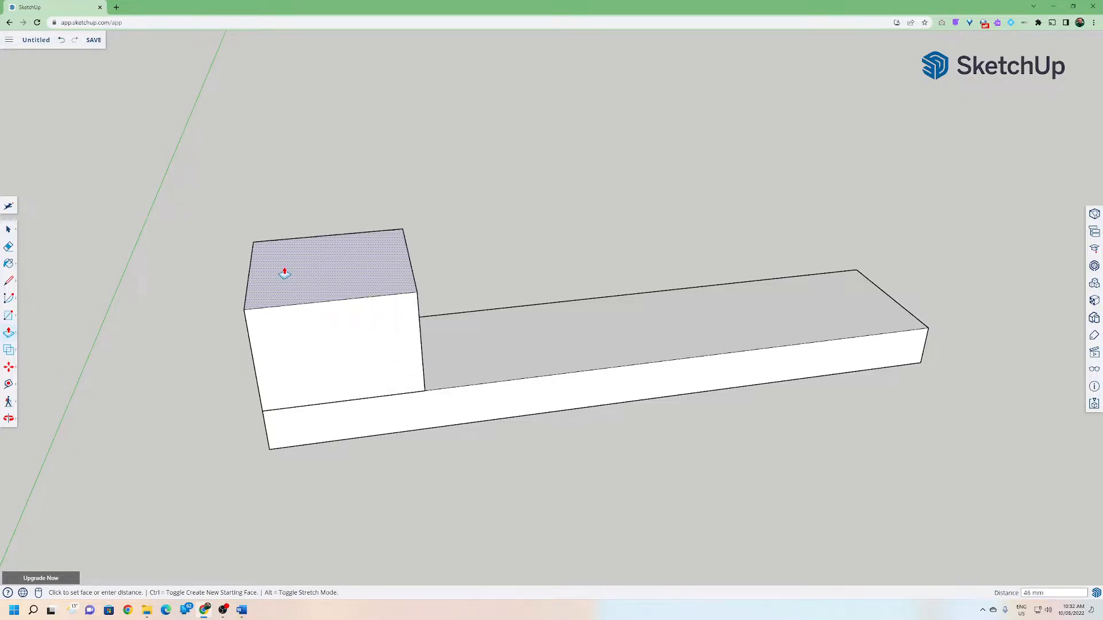
{"action": "key", "text": "Escape"}
{"action": "left_click", "coordinate": [8, 229]}
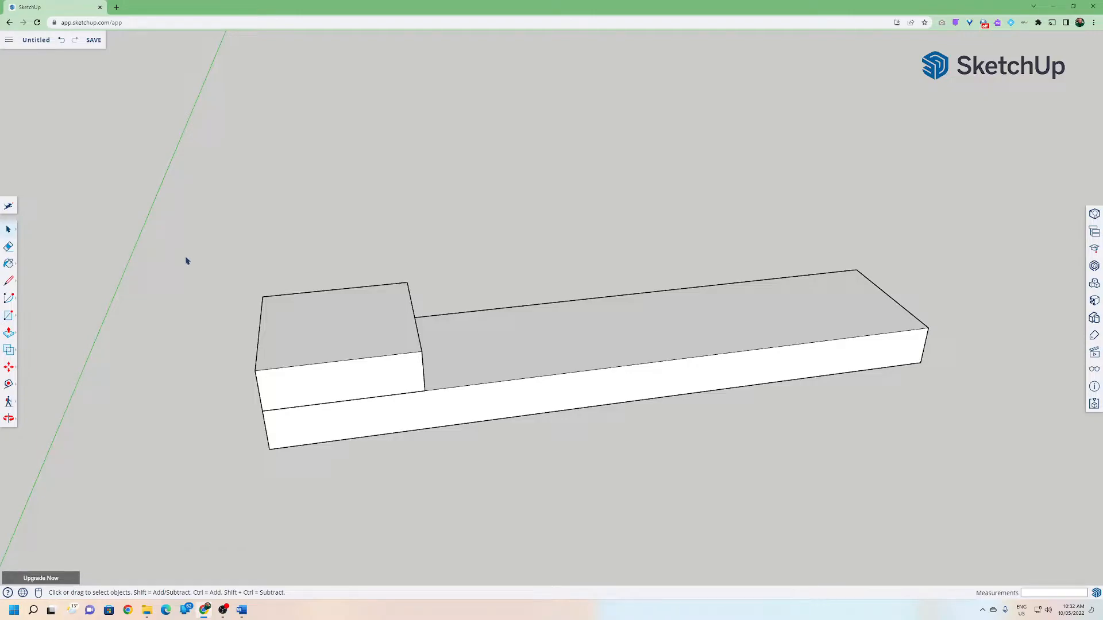
Orbit the model and select its parts to examine the raised block.
{"action": "left_click_drag", "start_coordinate": [199, 263], "coordinate": [515, 440]}
{"action": "middle_click_drag", "start_coordinate": [418, 473], "coordinate": [312, 357]}
{"action": "left_click_drag", "start_coordinate": [149, 201], "coordinate": [974, 465]}
{"action": "left_click", "coordinate": [779, 474]}
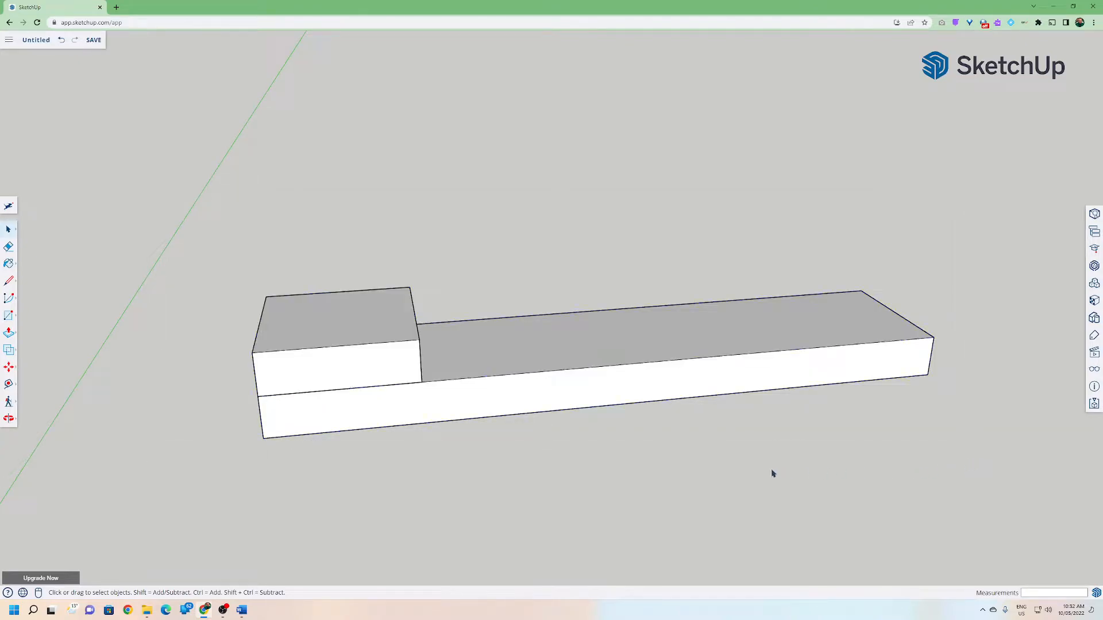
{"action": "middle_click_drag", "start_coordinate": [305, 418], "coordinate": [431, 380]}
{"action": "middle_click_drag", "start_coordinate": [226, 348], "coordinate": [189, 315]}
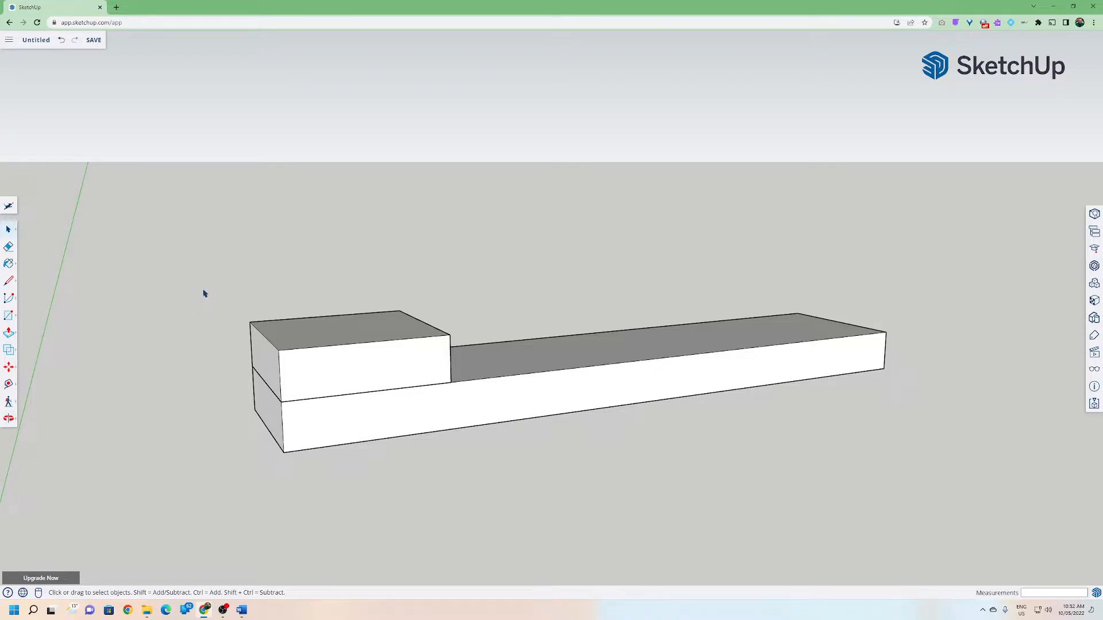
{"action": "left_click_drag", "start_coordinate": [171, 269], "coordinate": [296, 414]}
{"action": "left_click_drag", "start_coordinate": [168, 253], "coordinate": [324, 418]}
{"action": "left_click_drag", "start_coordinate": [195, 305], "coordinate": [195, 306]}
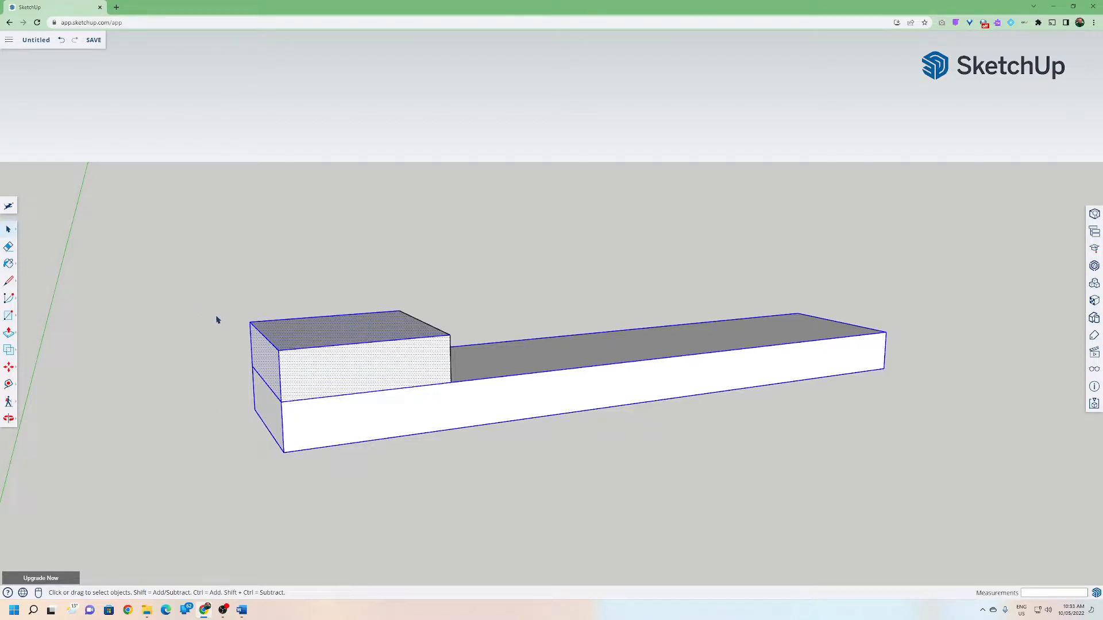
{"action": "left_click", "coordinate": [218, 321]}
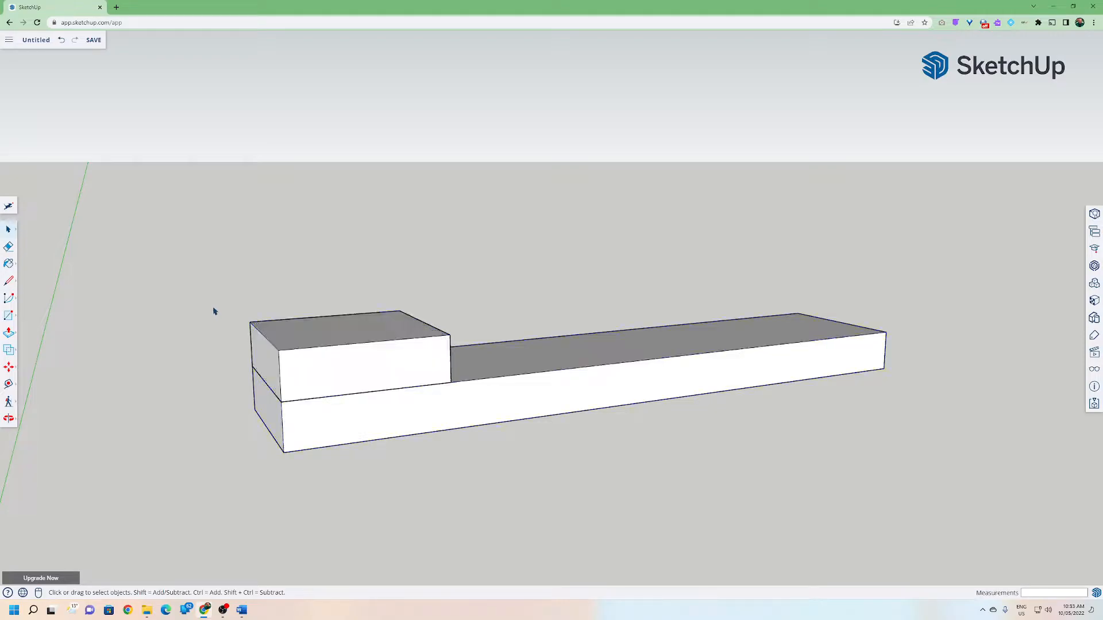
Select the raised block and make it a component named B.
{"action": "left_click_drag", "start_coordinate": [213, 305], "coordinate": [484, 418]}
{"action": "middle_click_drag", "start_coordinate": [485, 419], "coordinate": [453, 451]}
{"action": "left_click", "coordinate": [424, 452]}
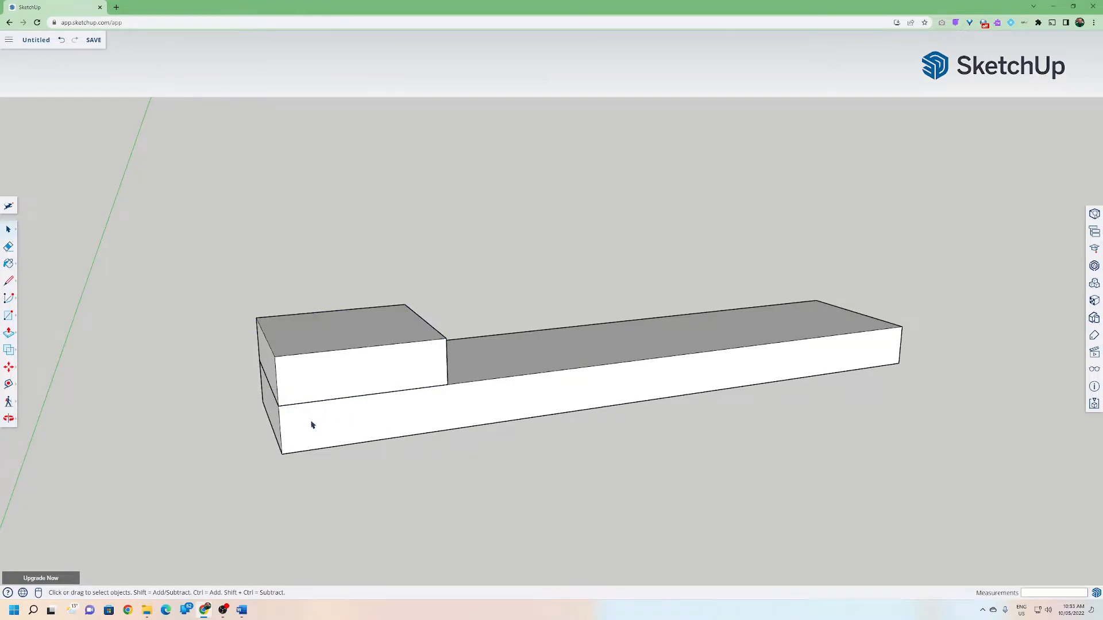
{"action": "middle_click_drag", "start_coordinate": [313, 424], "coordinate": [212, 338]}
{"action": "left_click_drag", "start_coordinate": [185, 255], "coordinate": [458, 446]}
{"action": "mouse_move", "coordinate": [458, 446]}
{"action": "middle_mouse_down"}
{"action": "mouse_move", "coordinate": [389, 275]}
{"action": "mouse_move", "coordinate": [386, 419]}
{"action": "mouse_move", "coordinate": [524, 505]}
{"action": "mouse_move", "coordinate": [574, 509]}
{"action": "mouse_move", "coordinate": [442, 438]}
{"action": "middle_mouse_up"}
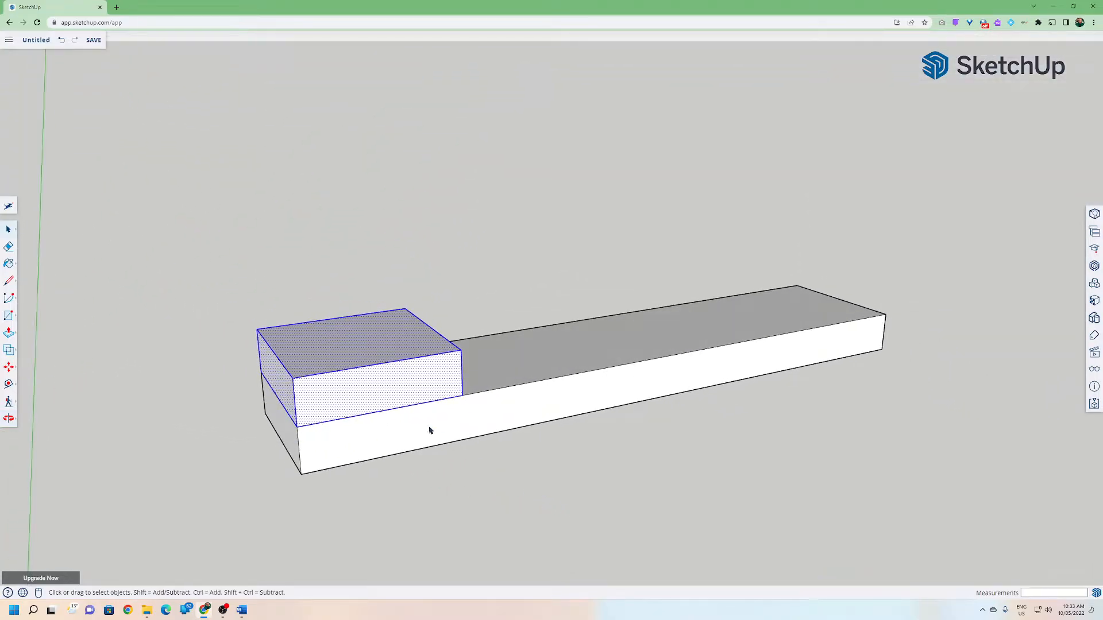
{"action": "right_click", "coordinate": [373, 392]}
{"action": "left_click", "coordinate": [405, 470]}
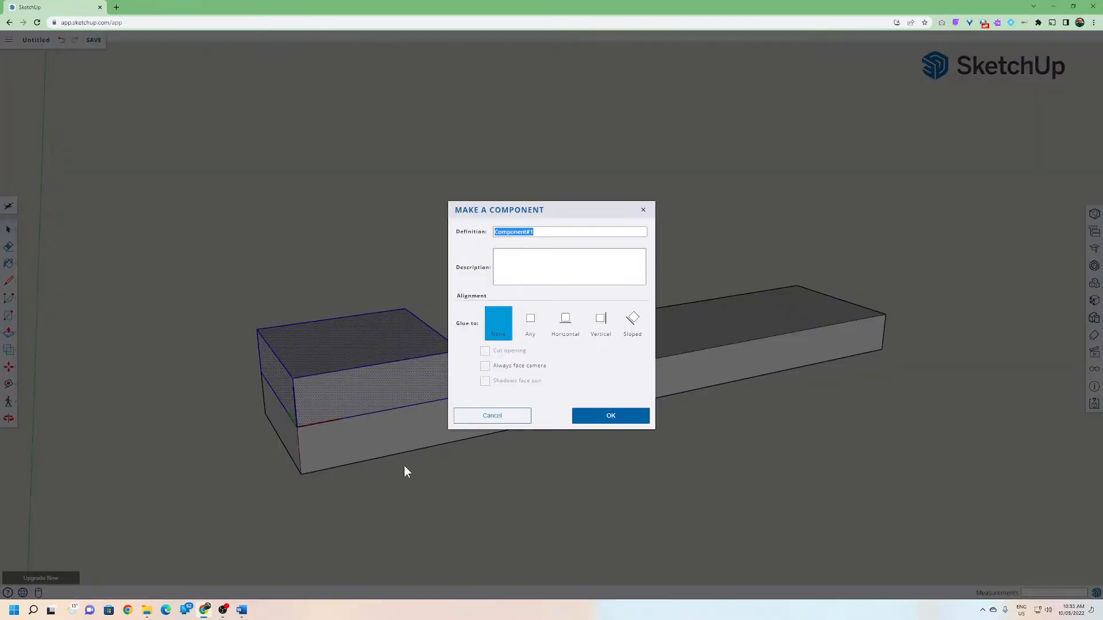
{"action": "type", "text": "B"}
{"action": "key", "text": "Return"}
{"action": "left_click", "coordinate": [9, 230]}
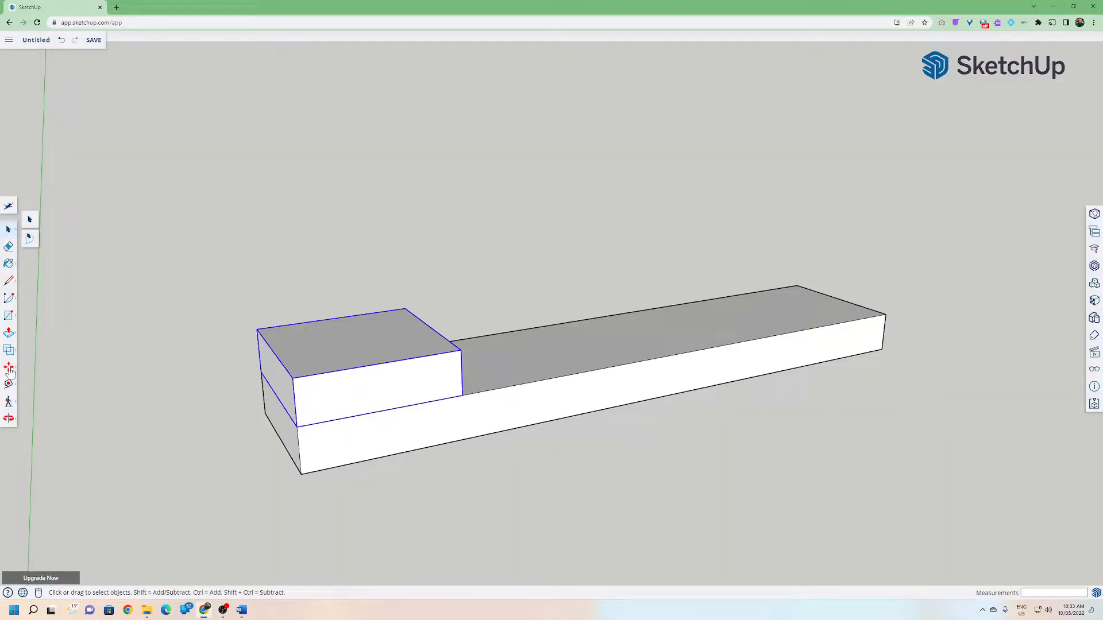
{"action": "left_click", "coordinate": [8, 367]}
{"action": "left_click", "coordinate": [298, 426]}
{"action": "key", "text": "Escape"}
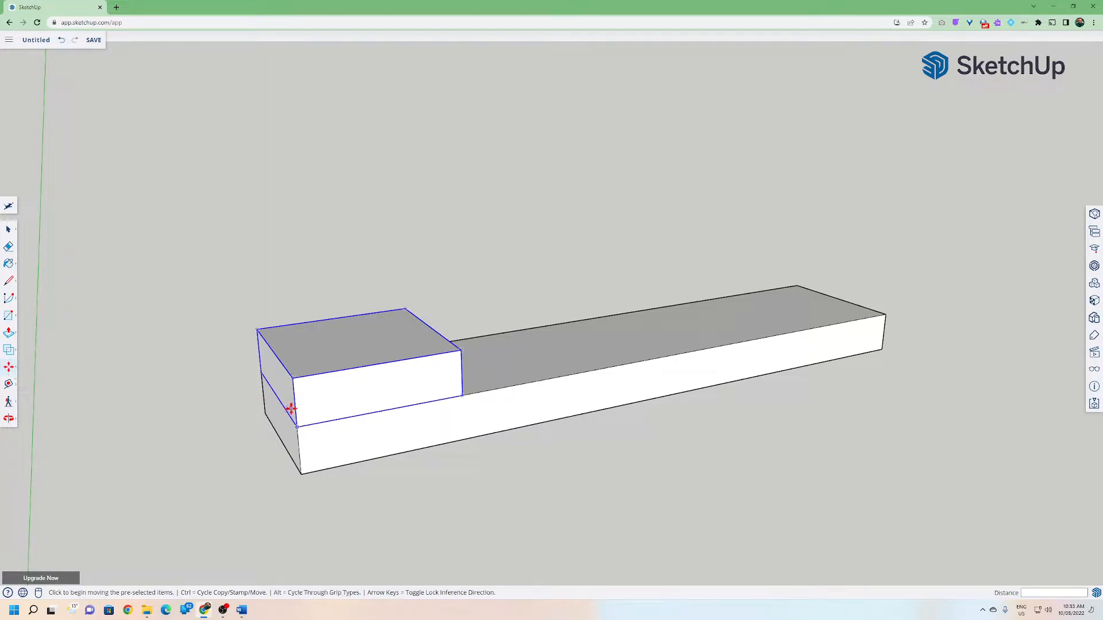
{"action": "left_click", "coordinate": [297, 427]}
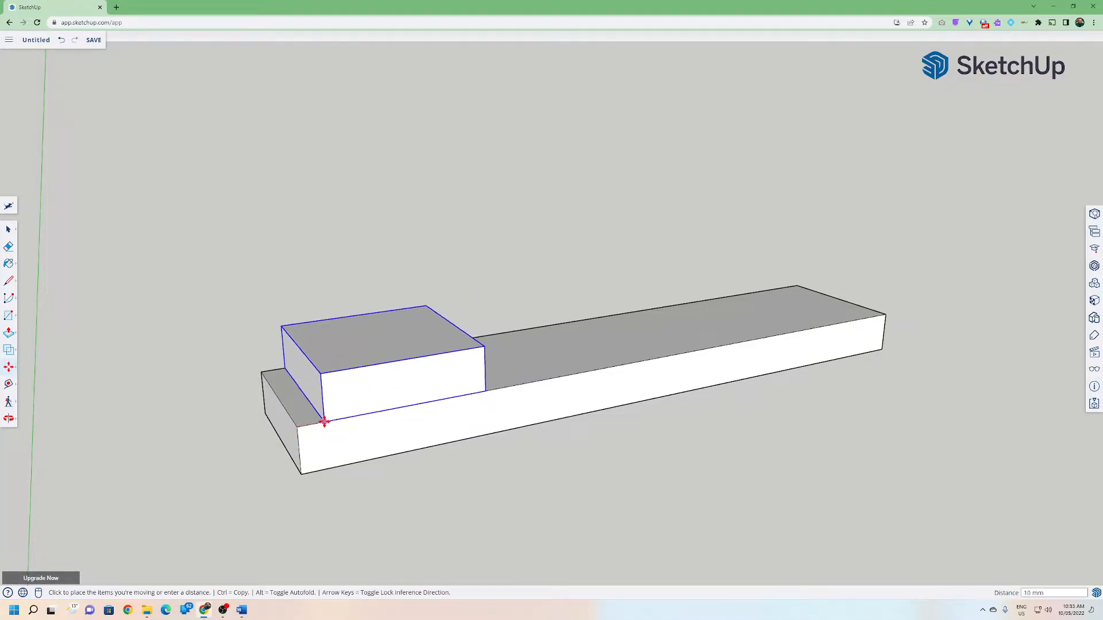
{"action": "left_click", "coordinate": [297, 426]}
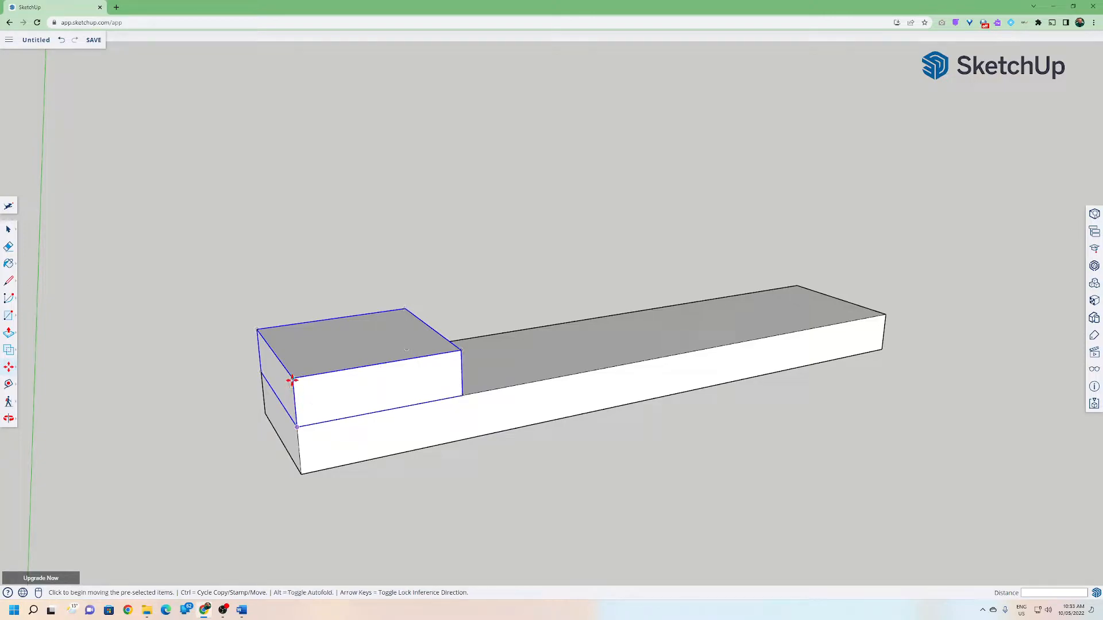
{"action": "left_click", "coordinate": [297, 427]}
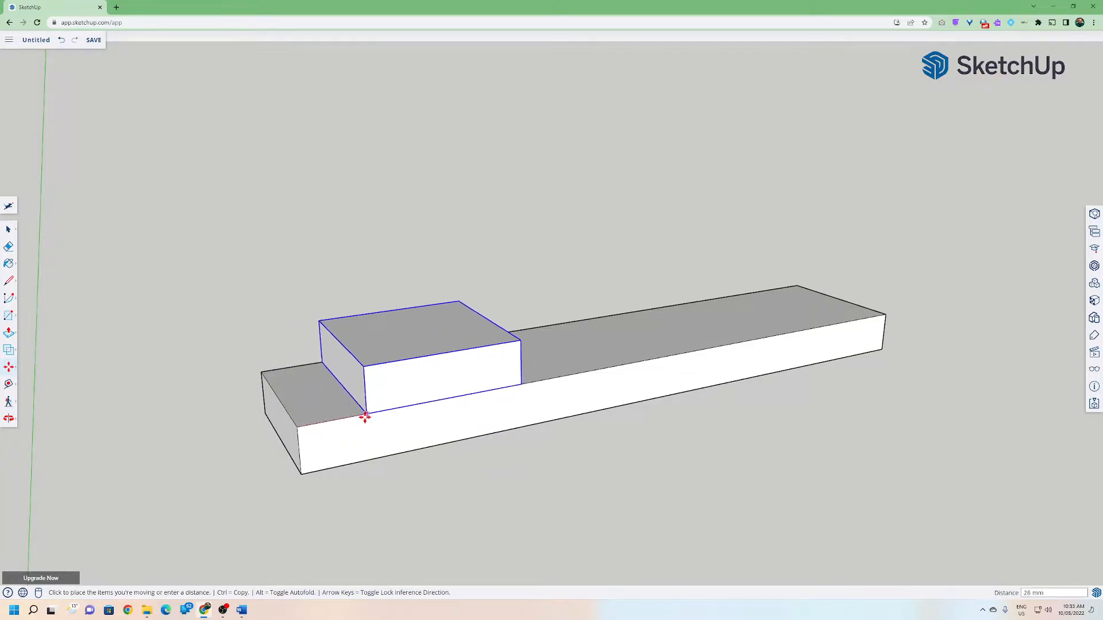
{"action": "left_click", "coordinate": [297, 427]}
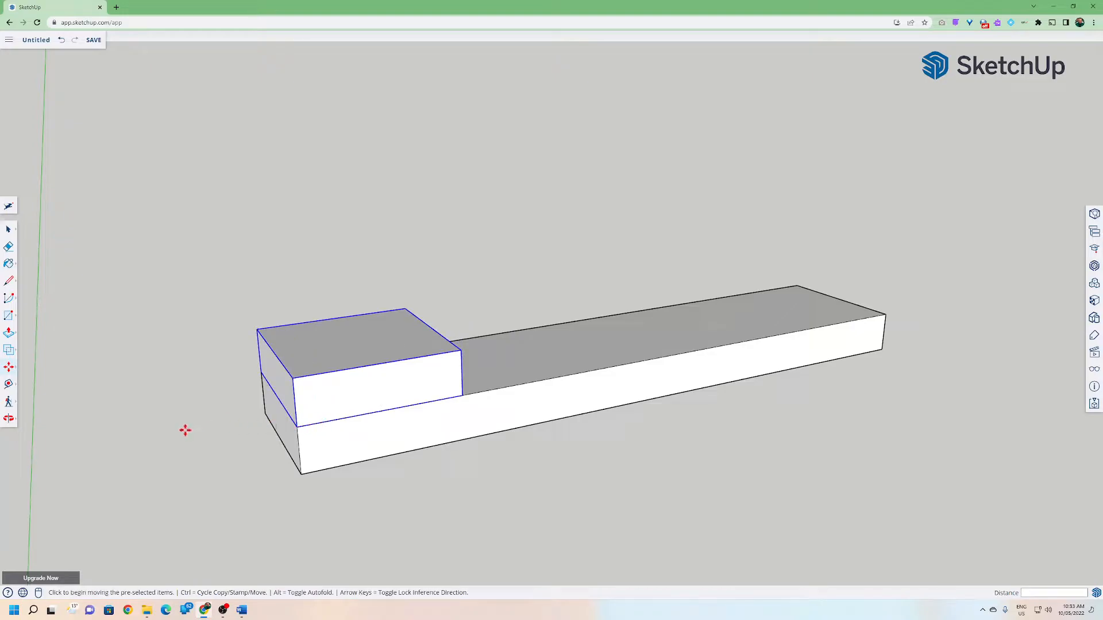
{"action": "left_click", "coordinate": [42, 155]}
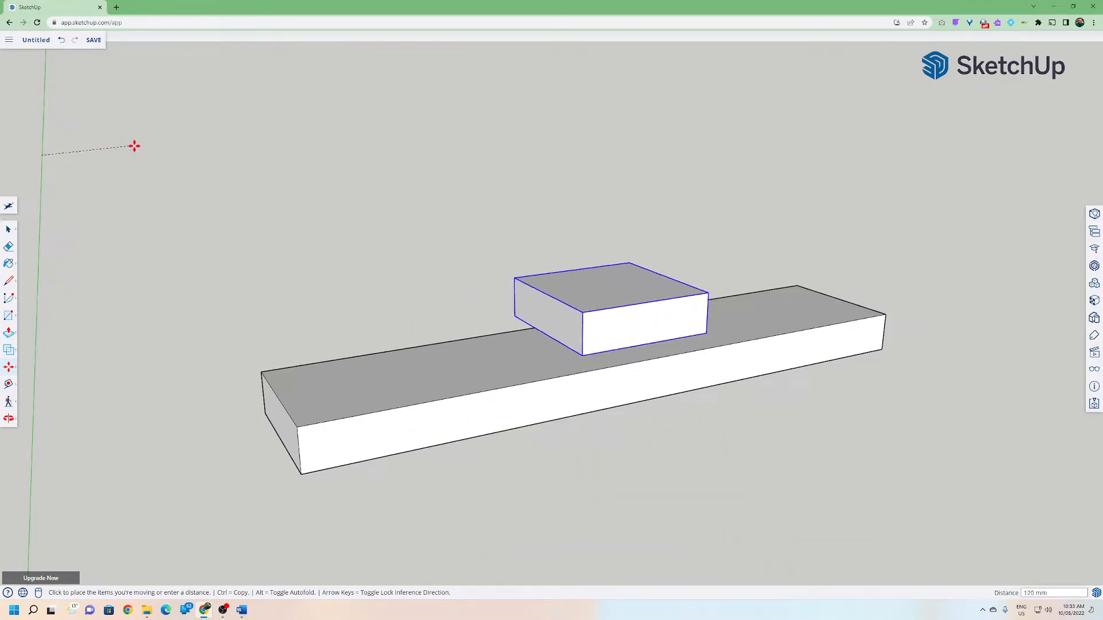
{"action": "left_click", "coordinate": [109, 153]}
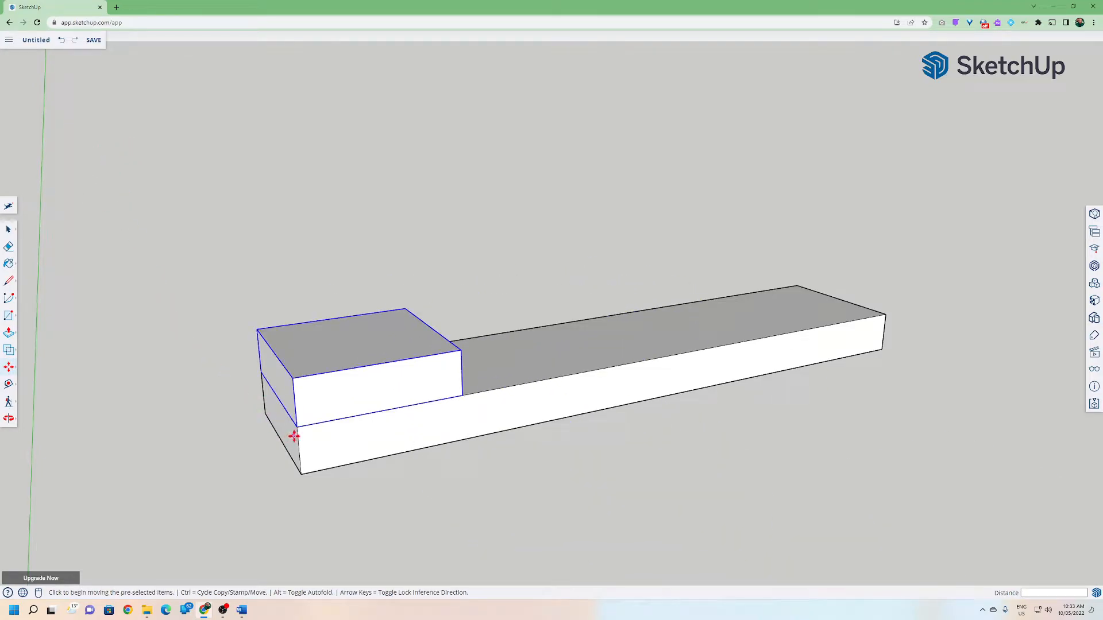
Copy the raised block B straight upward and stack the copy on top of it.
{"action": "scroll", "coordinate": [296, 428], "scroll_direction": "up", "scroll_amount": 1}
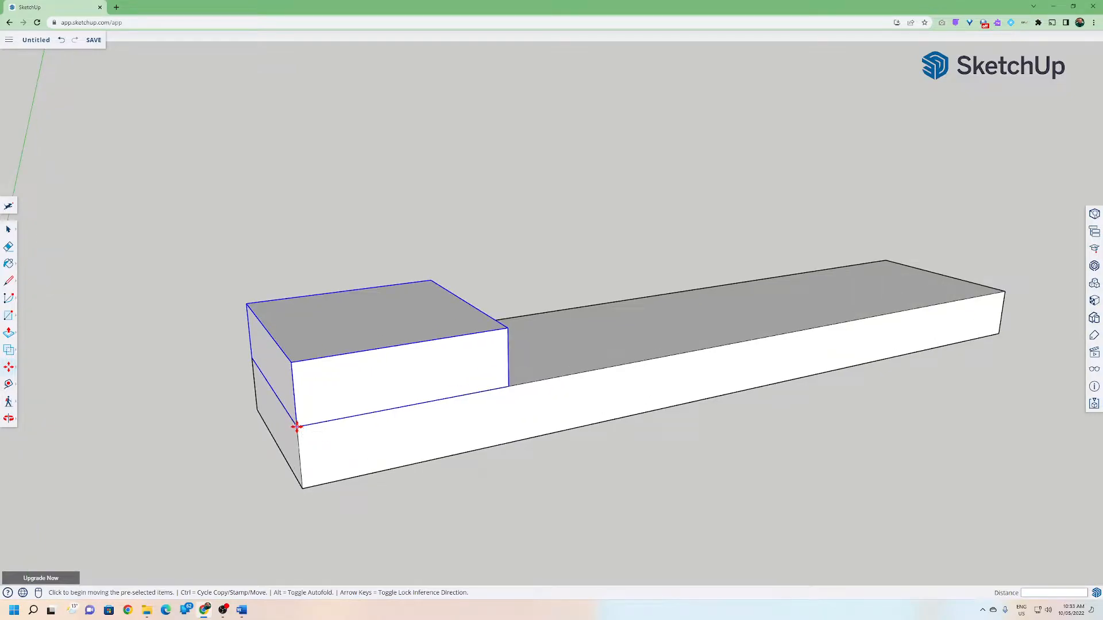
{"action": "left_click", "coordinate": [297, 428]}
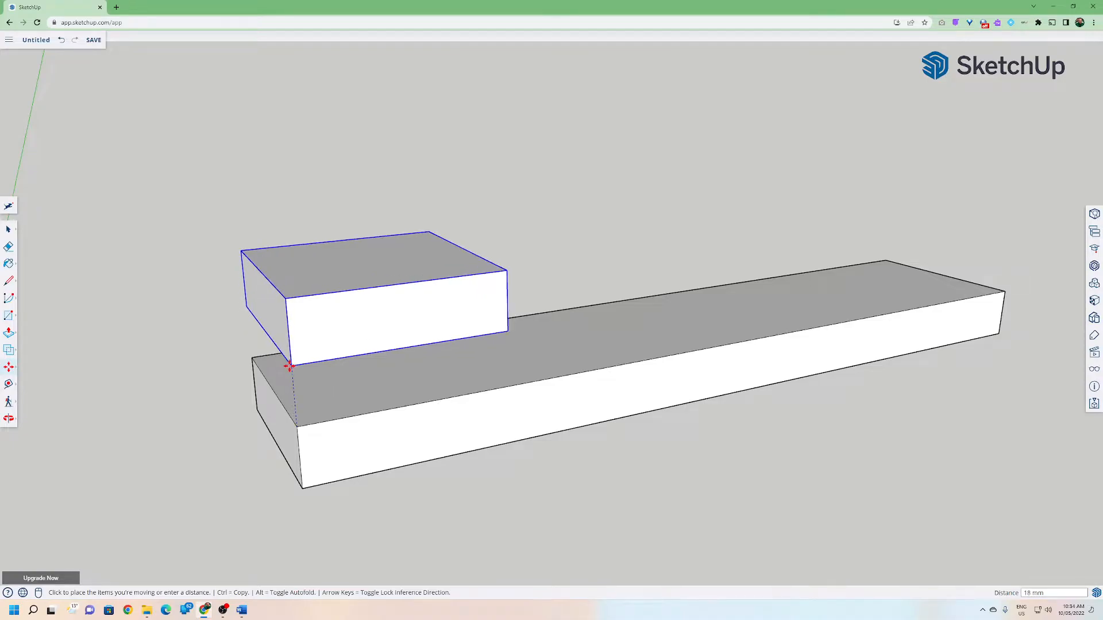
{"action": "key", "text": "ctrl"}
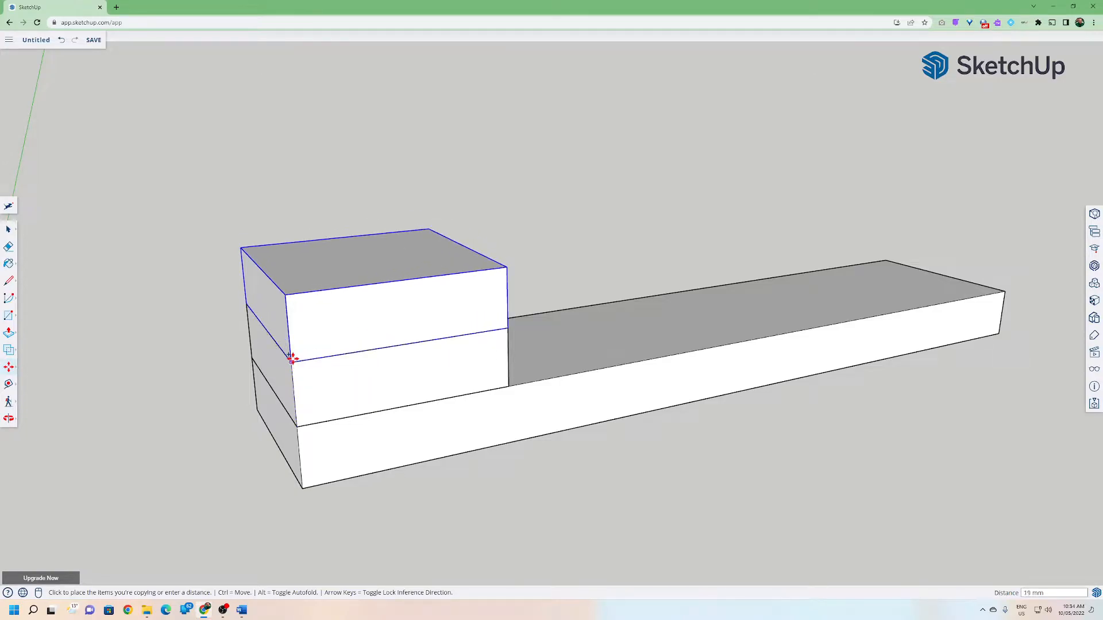
{"action": "left_click", "coordinate": [293, 363]}
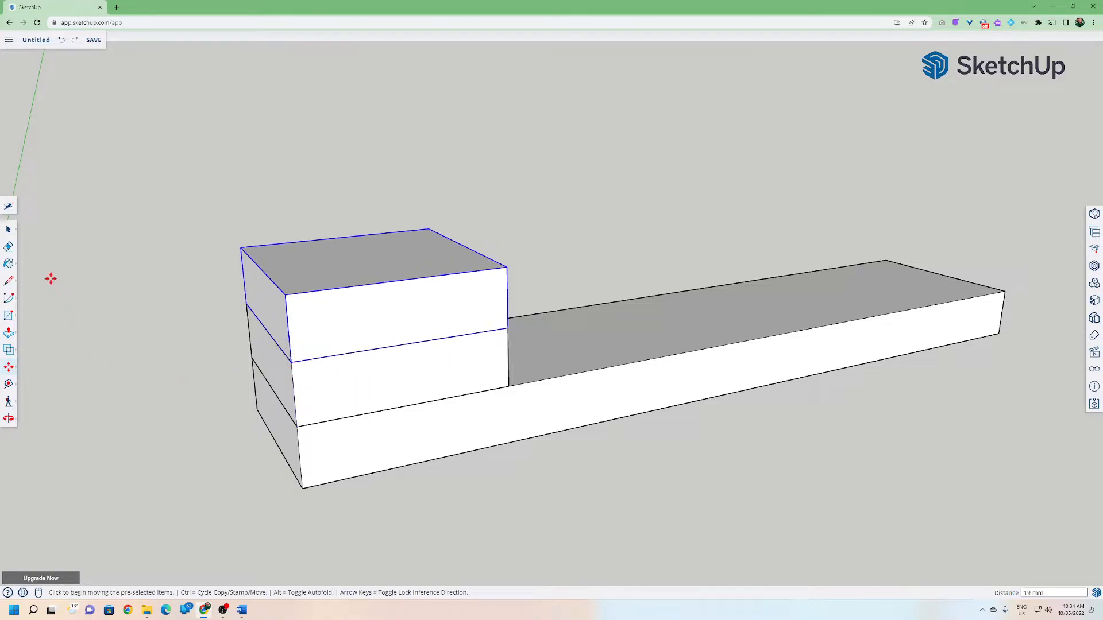
Open the middle stacked block's component for editing.
{"action": "middle_click_drag", "start_coordinate": [196, 322], "coordinate": [275, 350]}
{"action": "left_click", "coordinate": [7, 229]}
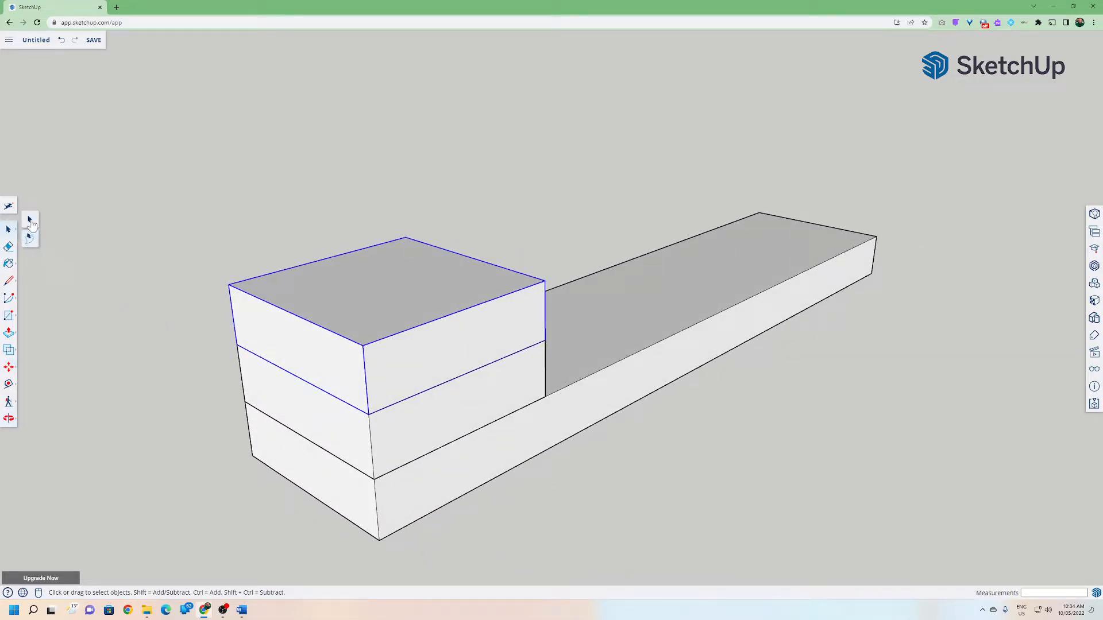
{"action": "left_click", "coordinate": [145, 290]}
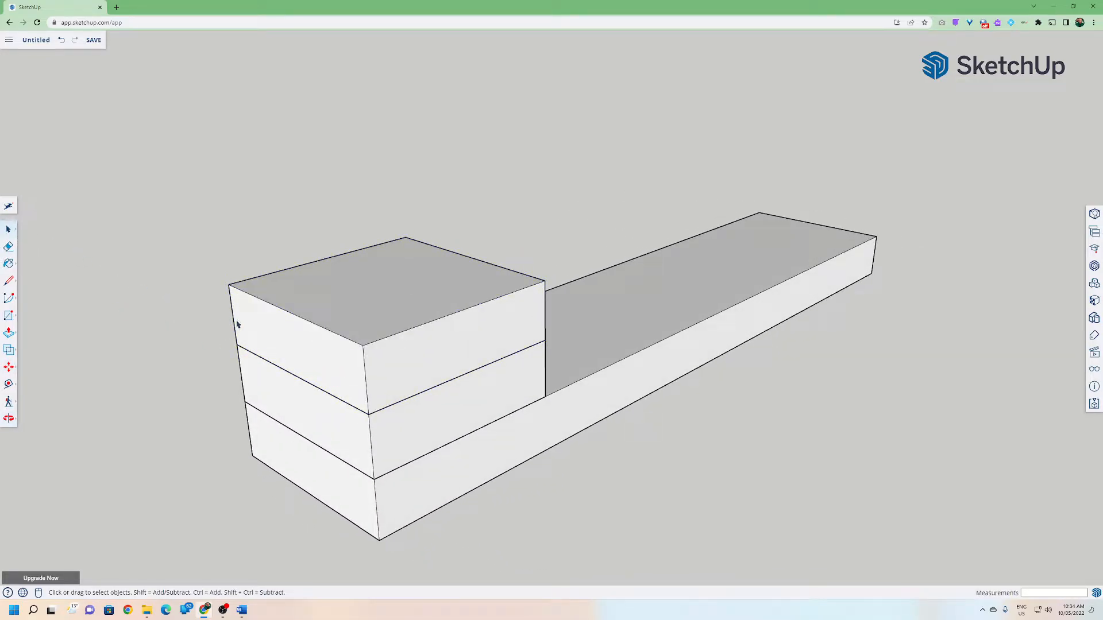
{"action": "left_click", "coordinate": [342, 423]}
{"action": "left_click", "coordinate": [352, 379], "text": "shift"}
{"action": "left_click", "coordinate": [319, 421]}
{"action": "double_click", "coordinate": [317, 422]}
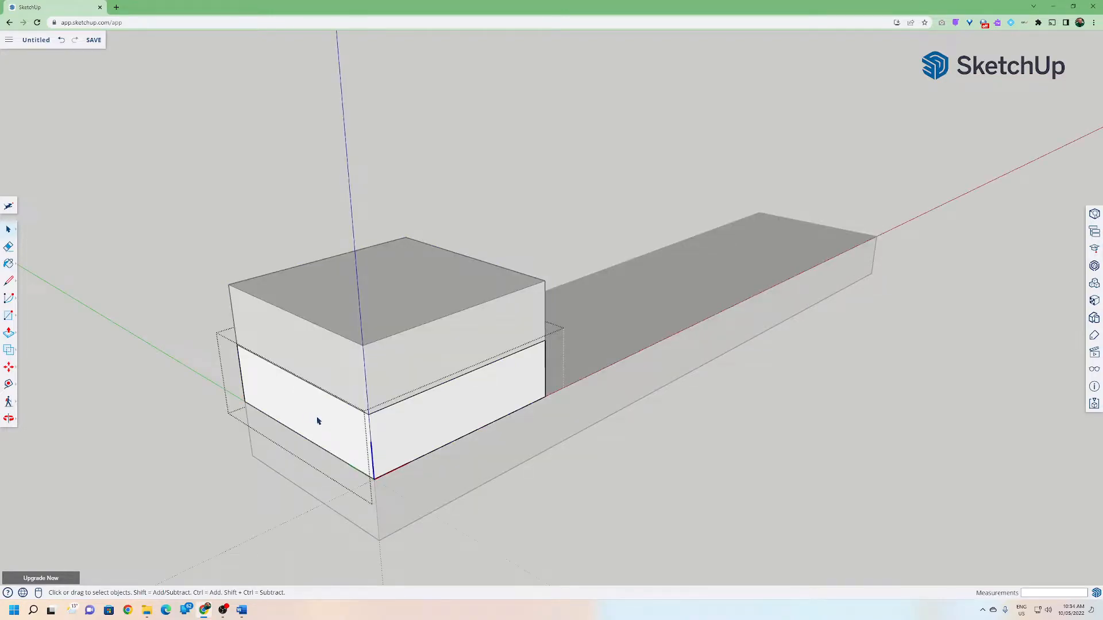
{"action": "key", "text": "Escape"}
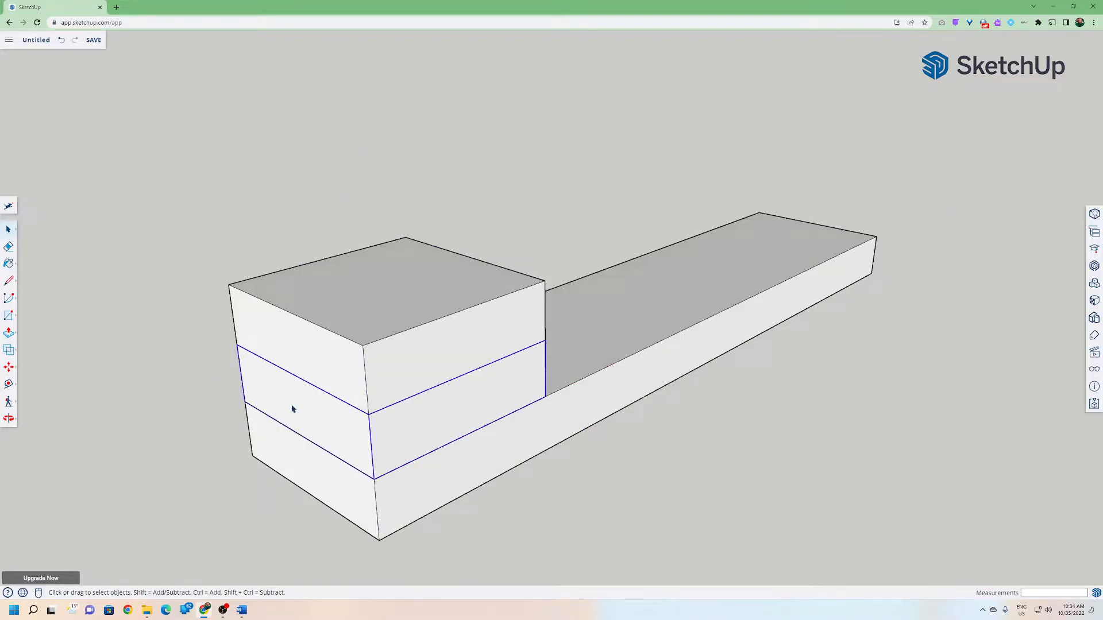
{"action": "double_click", "coordinate": [293, 409]}
{"action": "left_click", "coordinate": [207, 389]}
{"action": "double_click", "coordinate": [291, 409]}
{"action": "middle_click_drag", "start_coordinate": [362, 448], "coordinate": [458, 397]}
{"action": "left_click", "coordinate": [358, 401]}
{"action": "left_click", "coordinate": [213, 373]}
{"action": "double_click", "coordinate": [318, 404]}
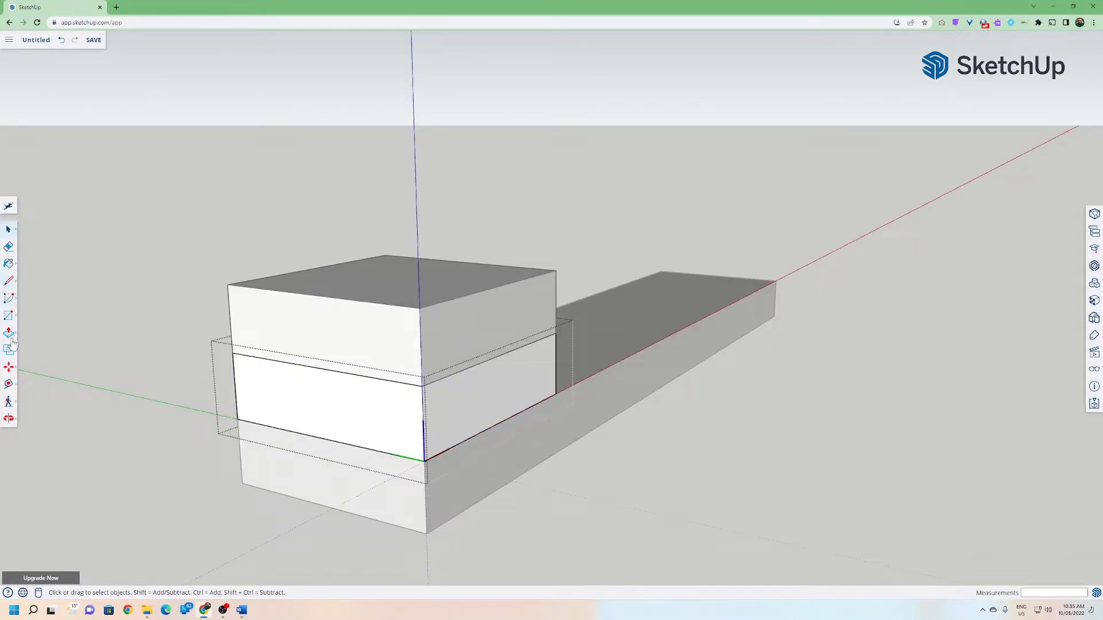
Try to push/pull the middle block's front face inside the component.
{"action": "left_click", "coordinate": [9, 368]}
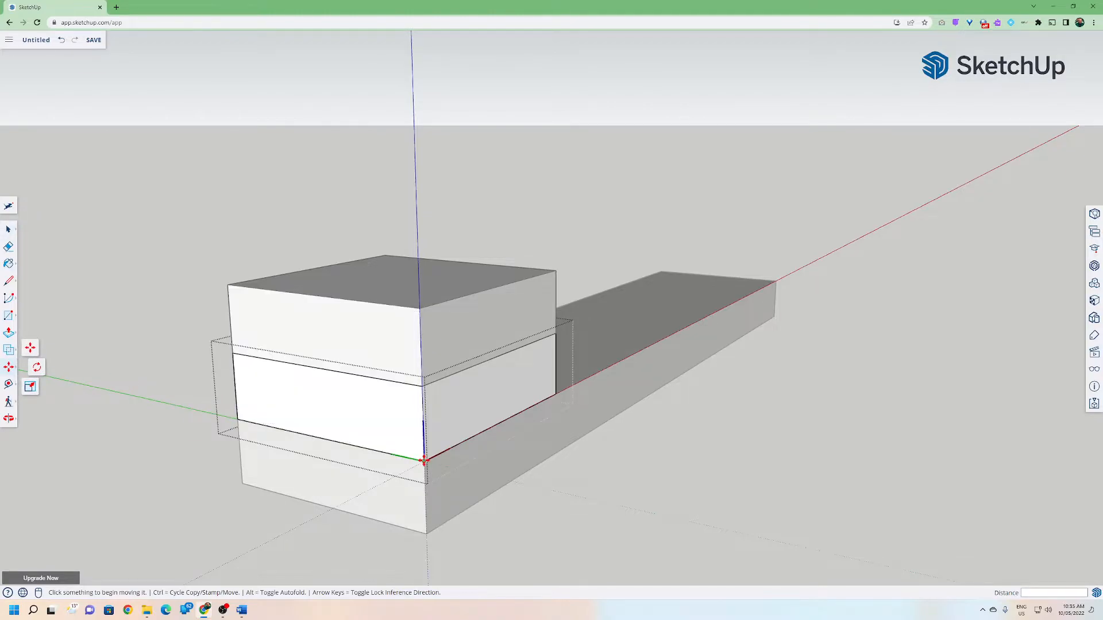
{"action": "left_click", "coordinate": [9, 333]}
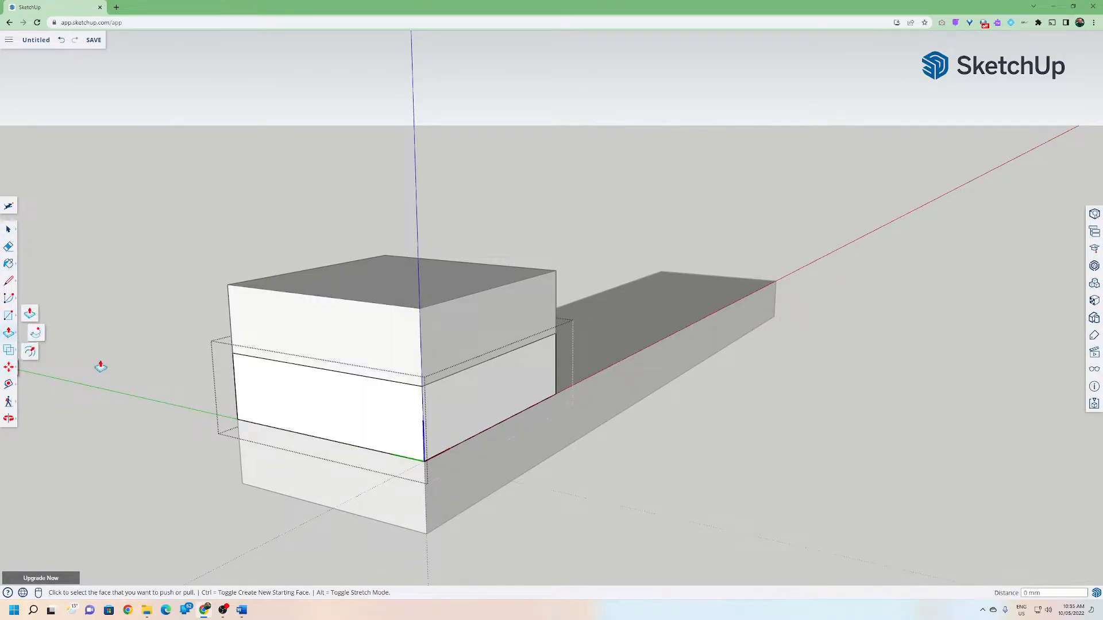
{"action": "left_click", "coordinate": [294, 421]}
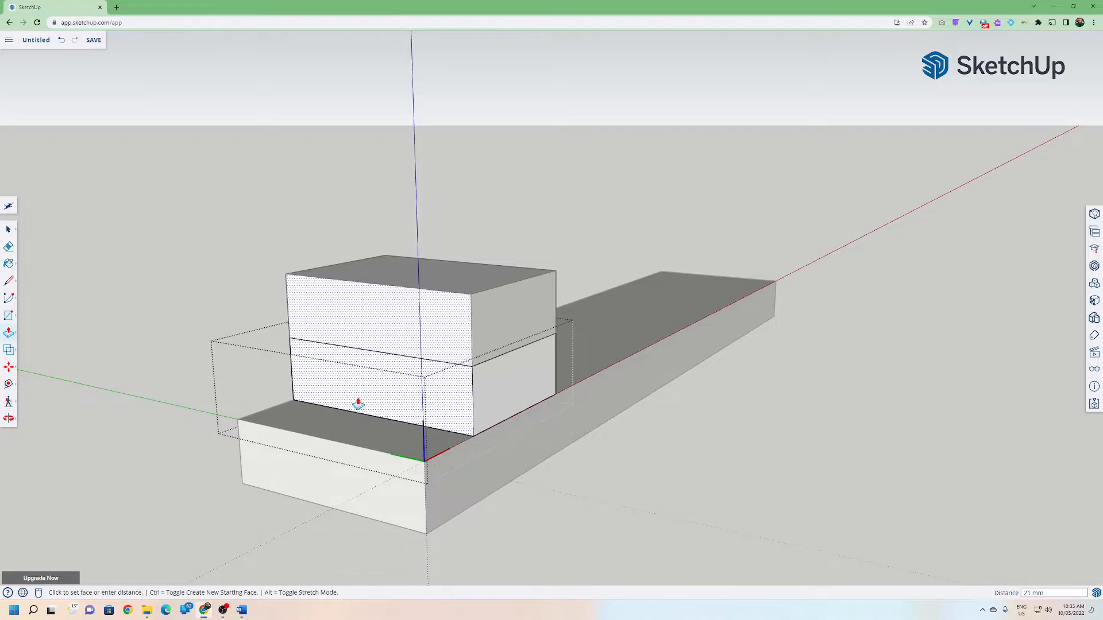
{"action": "left_click", "coordinate": [327, 418]}
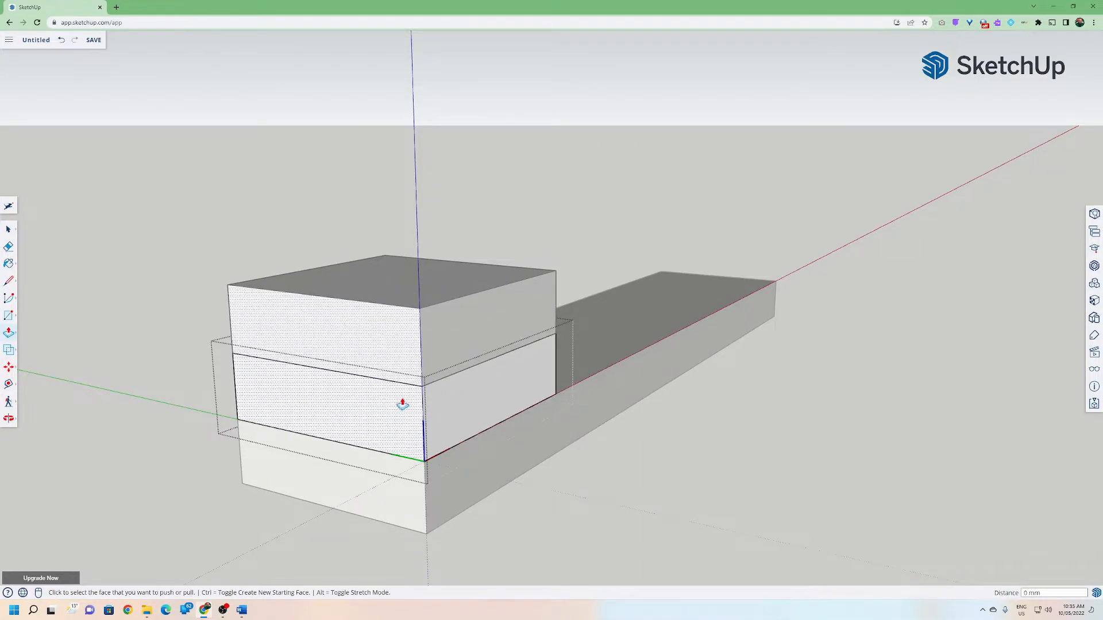
{"action": "left_click", "coordinate": [391, 371]}
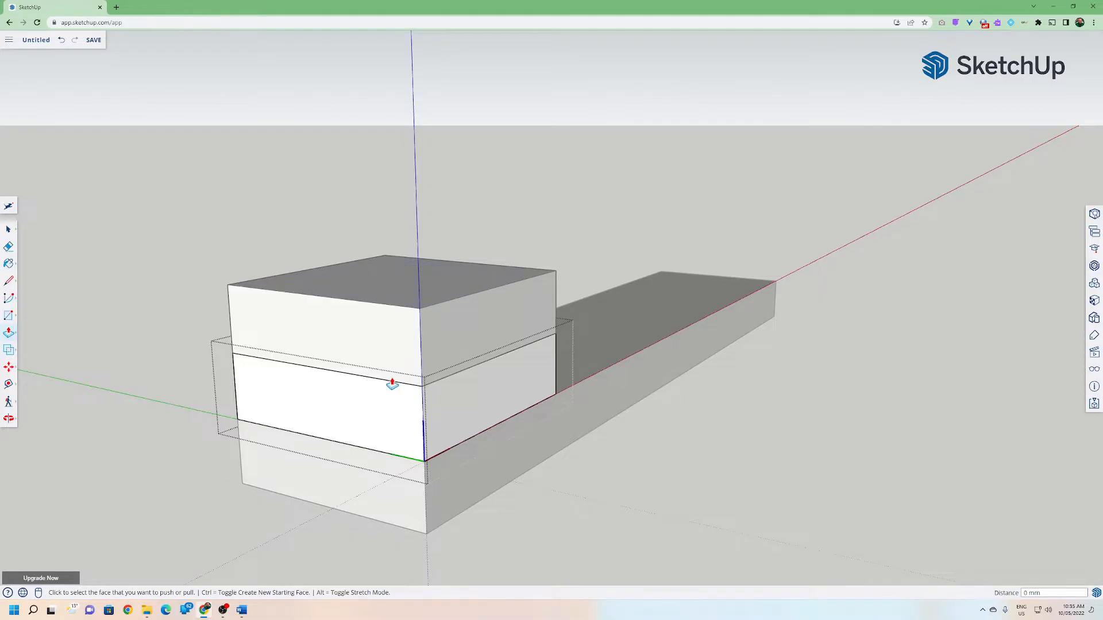
{"action": "left_click", "coordinate": [387, 440]}
{"action": "left_click", "coordinate": [9, 229]}
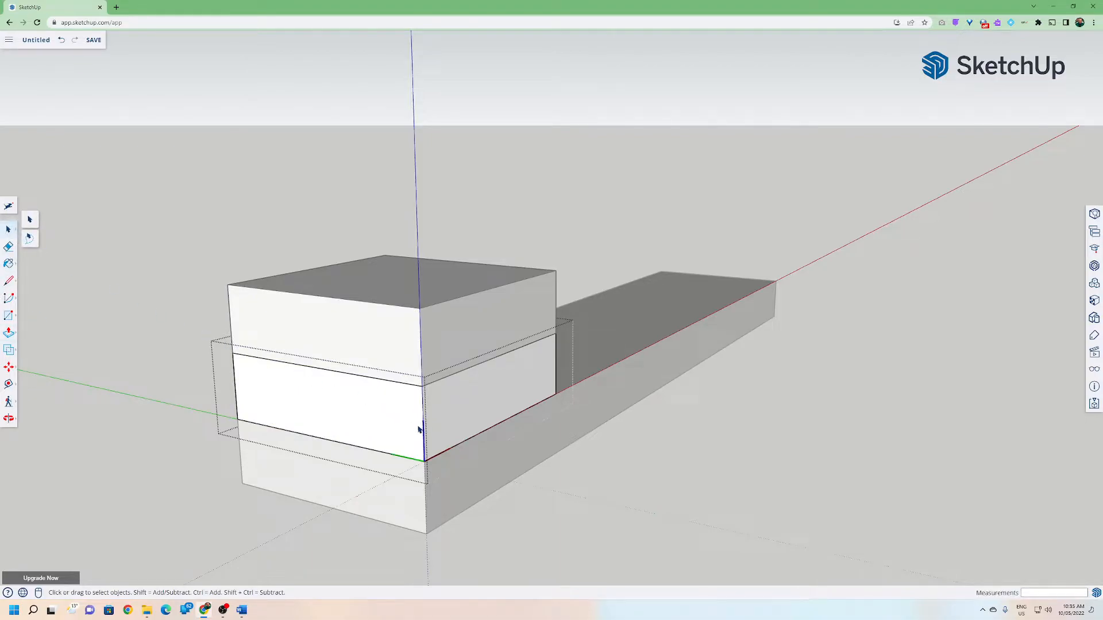
Move the middle block's geometry 5 mm inside its component, then close the component.
{"action": "left_click", "coordinate": [8, 367]}
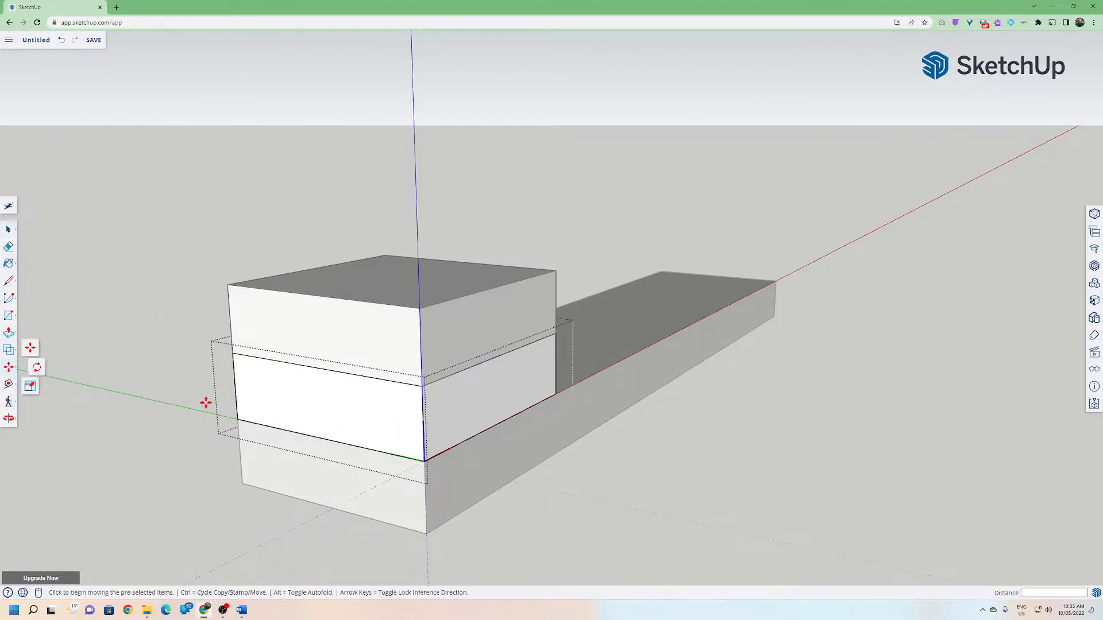
{"action": "scroll", "coordinate": [423, 452], "scroll_direction": "up", "scroll_amount": 2}
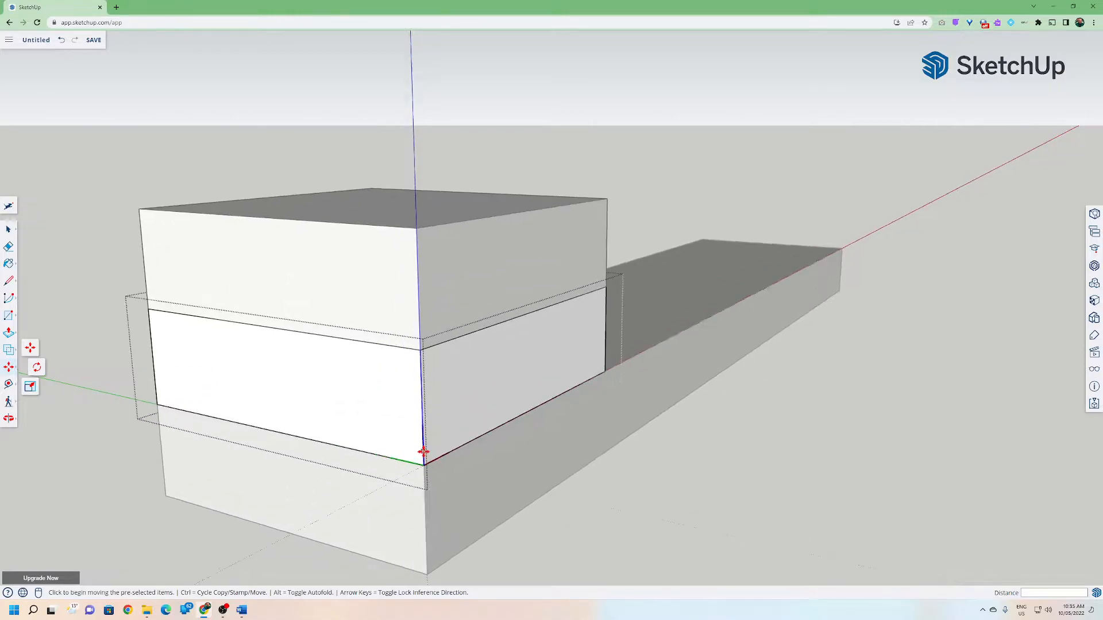
{"action": "key", "text": "Escape"}
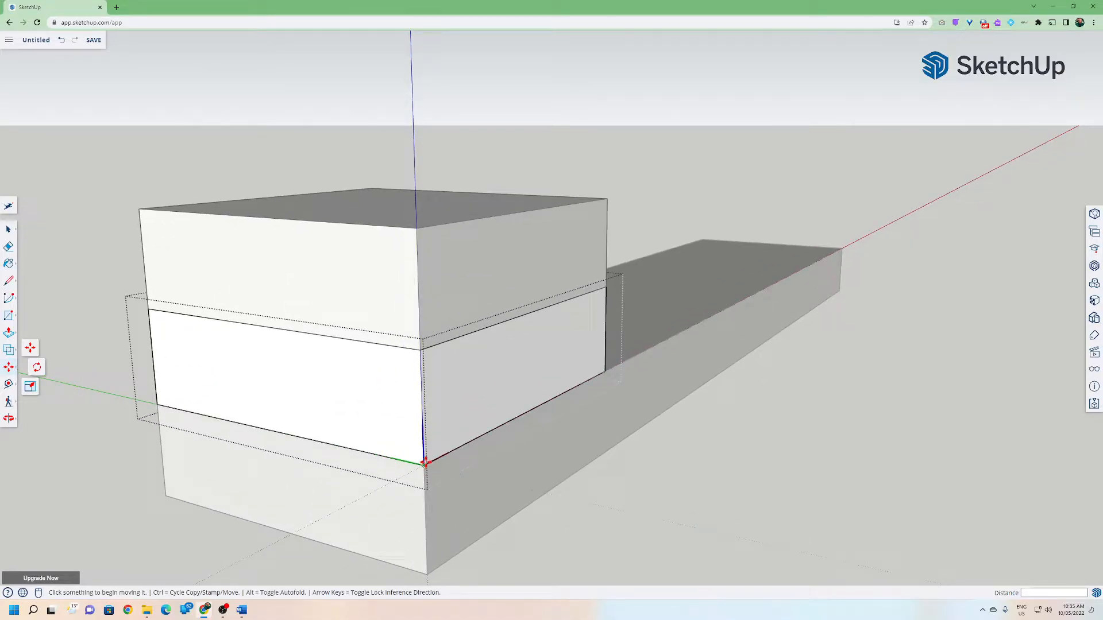
{"action": "left_click", "coordinate": [8, 230]}
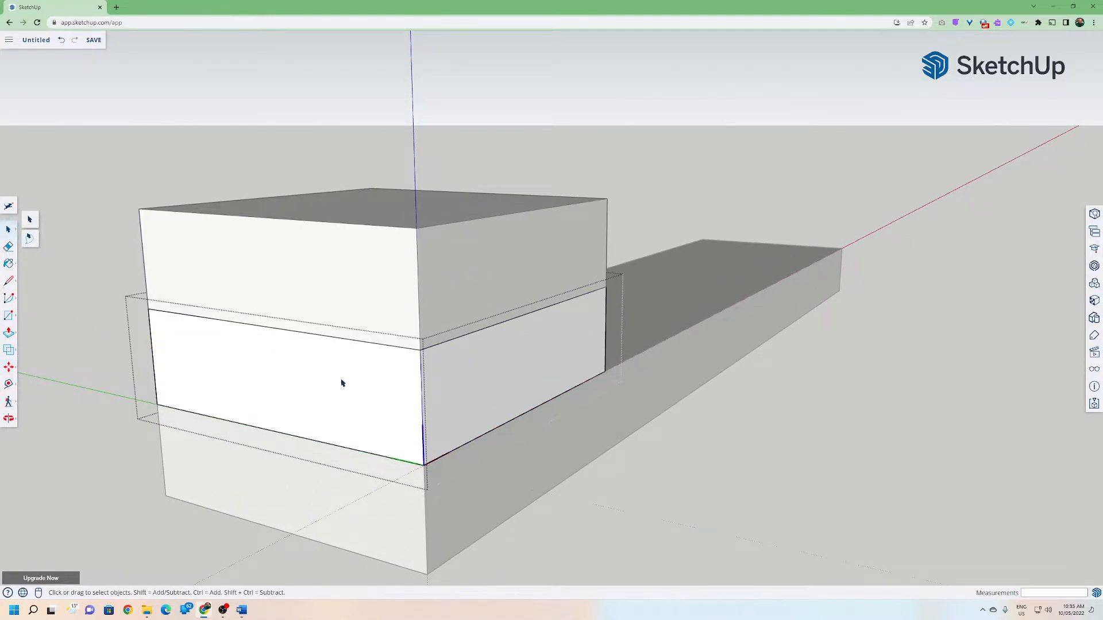
{"action": "left_click", "coordinate": [9, 367]}
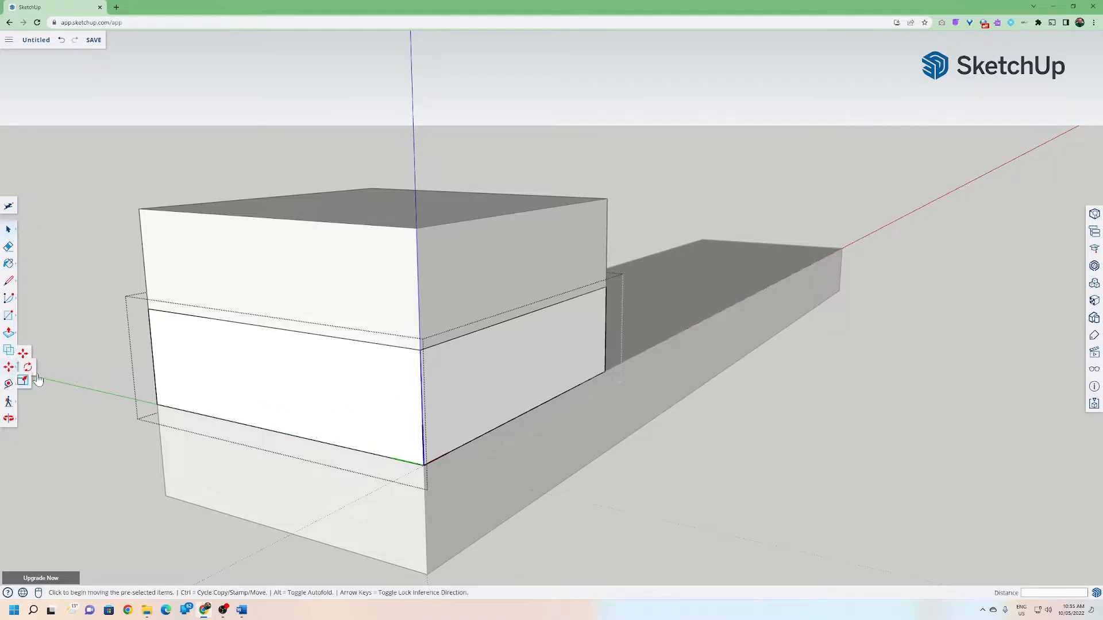
{"action": "left_click", "coordinate": [424, 464]}
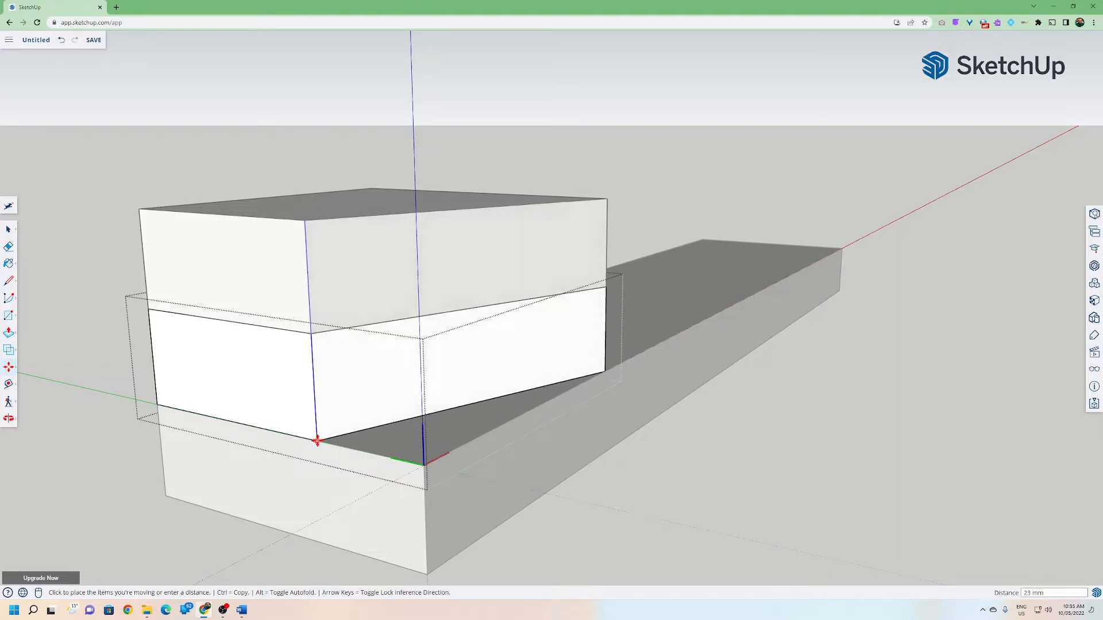
{"action": "type", "text": "5"}
{"action": "key", "text": "Return"}
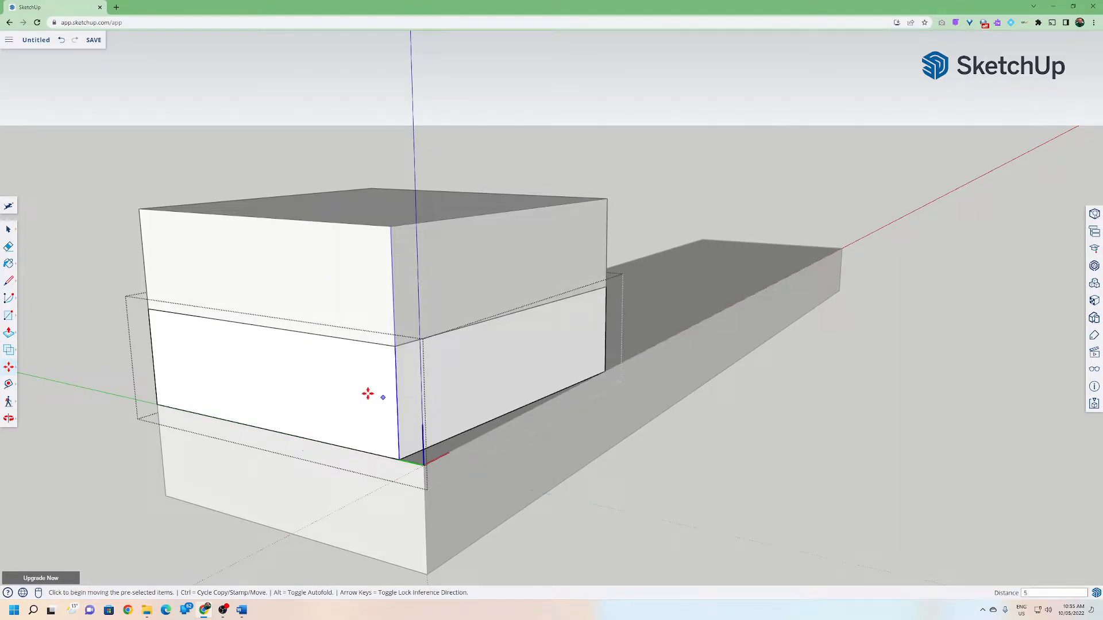
{"action": "left_click", "coordinate": [8, 230]}
{"action": "left_click", "coordinate": [64, 239]}
Orbit and zoom around the stacked blocks to examine the offset middle block.
{"action": "middle_click_drag", "start_coordinate": [89, 239], "coordinate": [140, 332]}
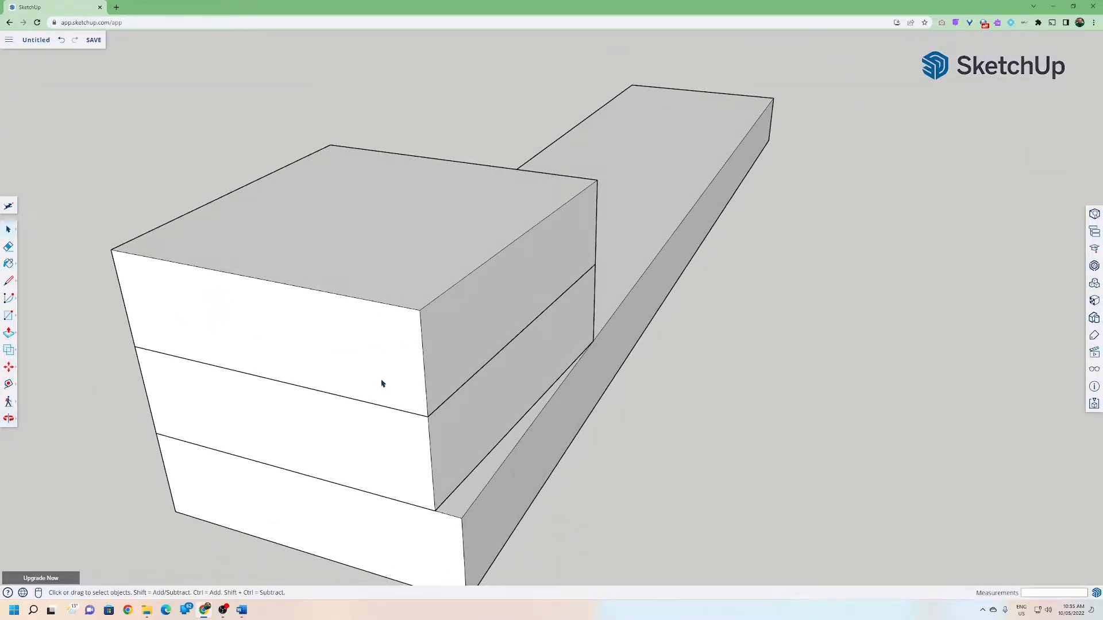
{"action": "mouse_move", "coordinate": [230, 376]}
{"action": "middle_mouse_down"}
{"action": "mouse_move", "coordinate": [219, 381]}
{"action": "mouse_move", "coordinate": [519, 379]}
{"action": "mouse_move", "coordinate": [158, 370]}
{"action": "middle_mouse_up"}
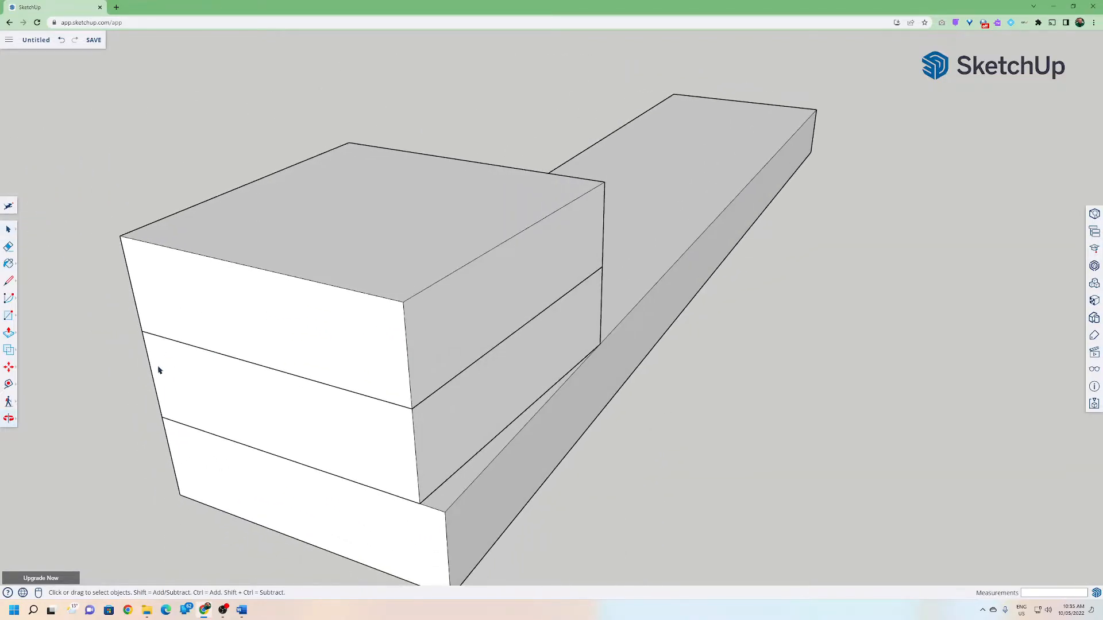
{"action": "scroll", "coordinate": [271, 391], "scroll_direction": "down", "scroll_amount": 3}
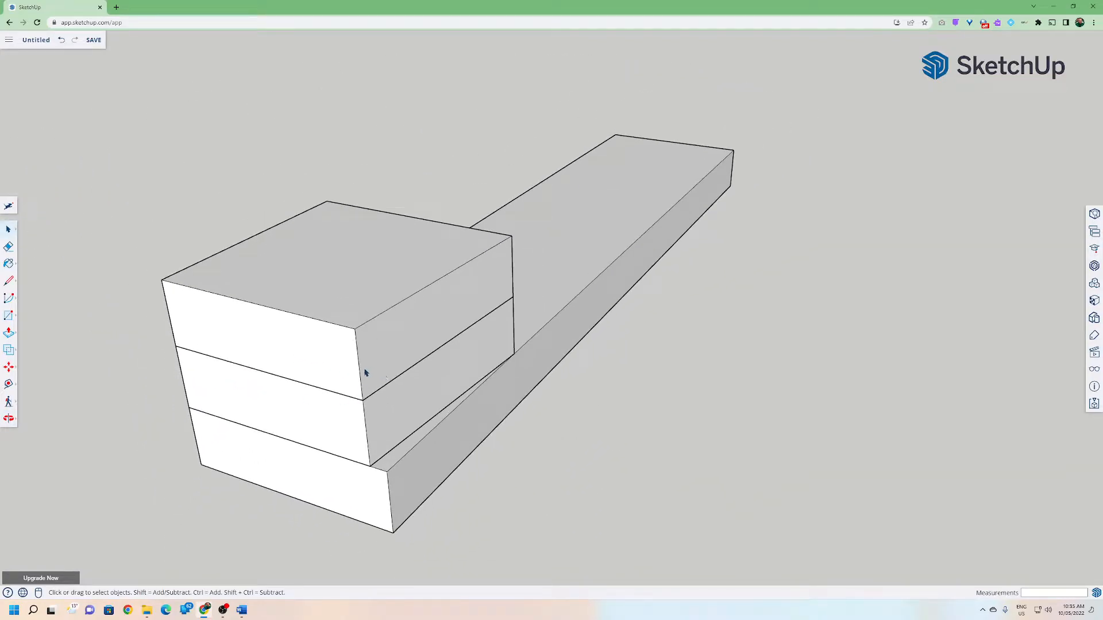
{"action": "middle_click_drag", "start_coordinate": [366, 370], "coordinate": [372, 387]}
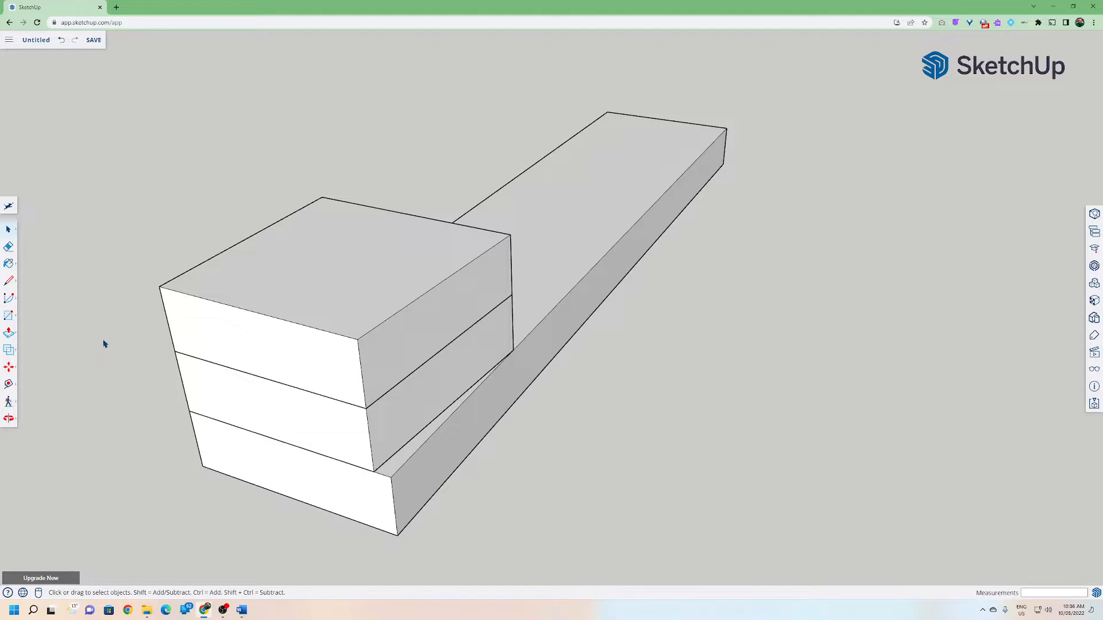
{"action": "middle_click_drag", "start_coordinate": [104, 343], "coordinate": [275, 348]}
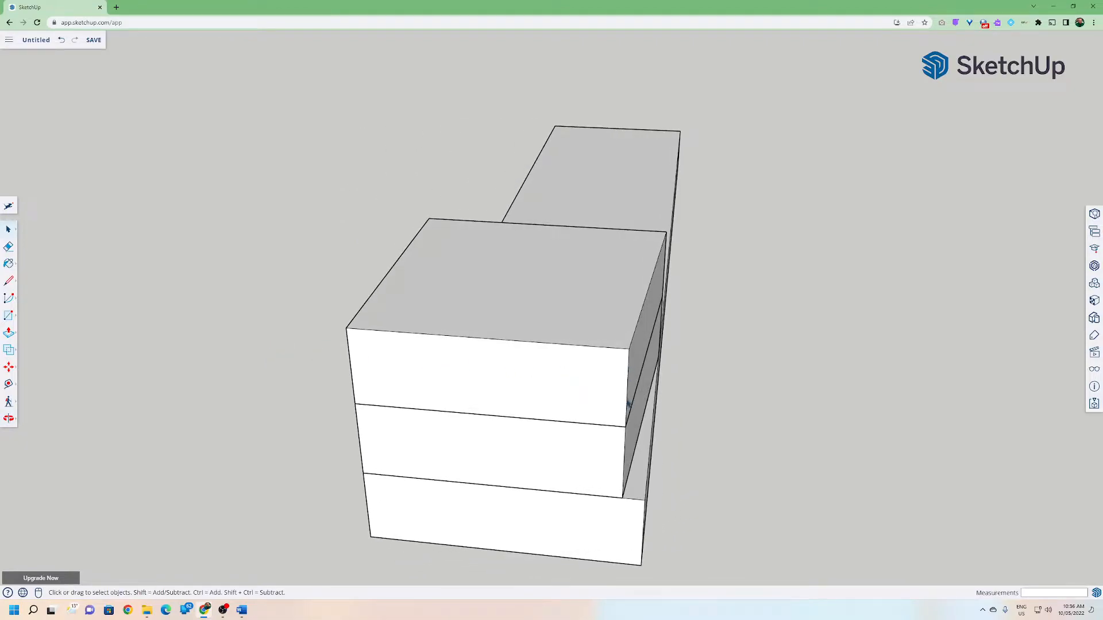
{"action": "middle_click_drag", "start_coordinate": [549, 381], "coordinate": [355, 389]}
{"action": "middle_click_drag", "start_coordinate": [500, 393], "coordinate": [483, 344]}
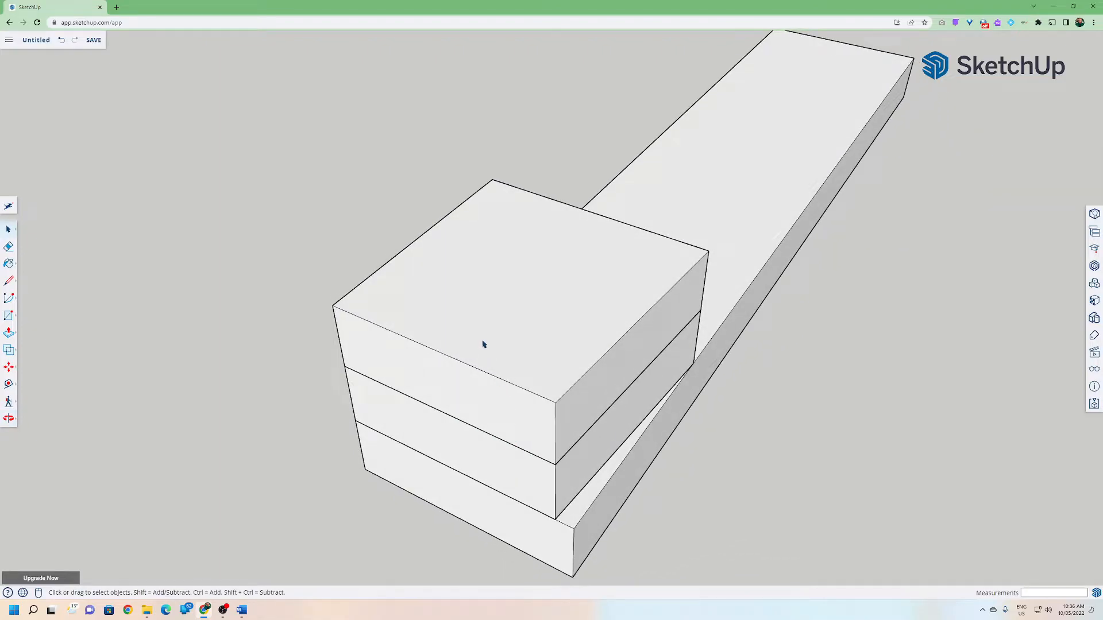
Open the top stacked block's component and draw a line across its top face 5 mm in from the front edge.
{"action": "left_click", "coordinate": [440, 389]}
{"action": "left_click", "coordinate": [426, 390]}
{"action": "double_click", "coordinate": [474, 332]}
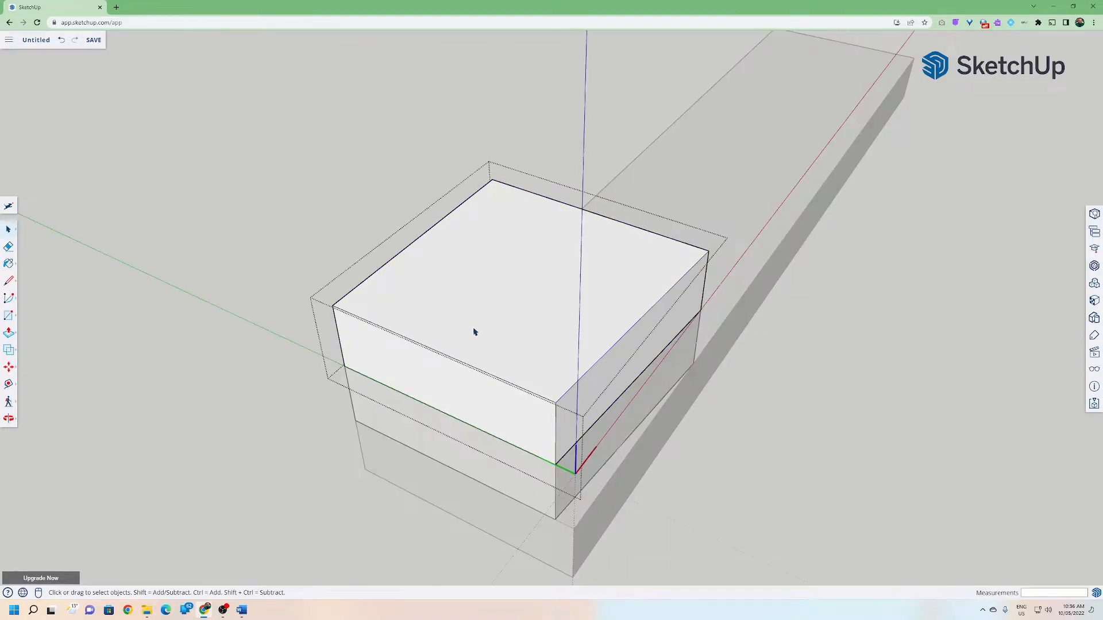
{"action": "left_click", "coordinate": [9, 280]}
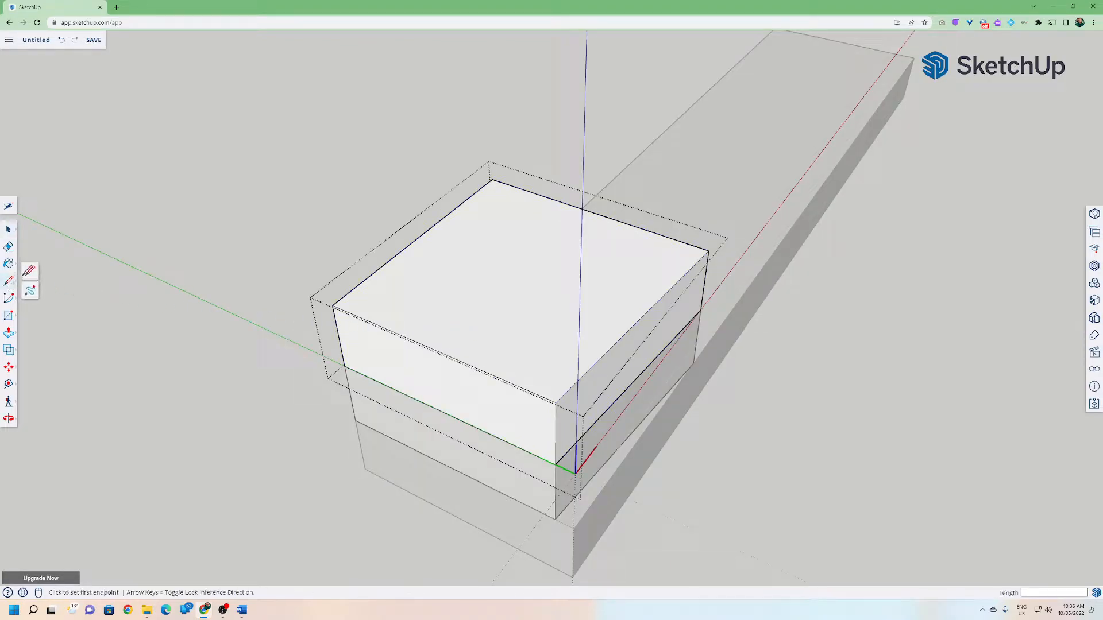
{"action": "left_click", "coordinate": [333, 305]}
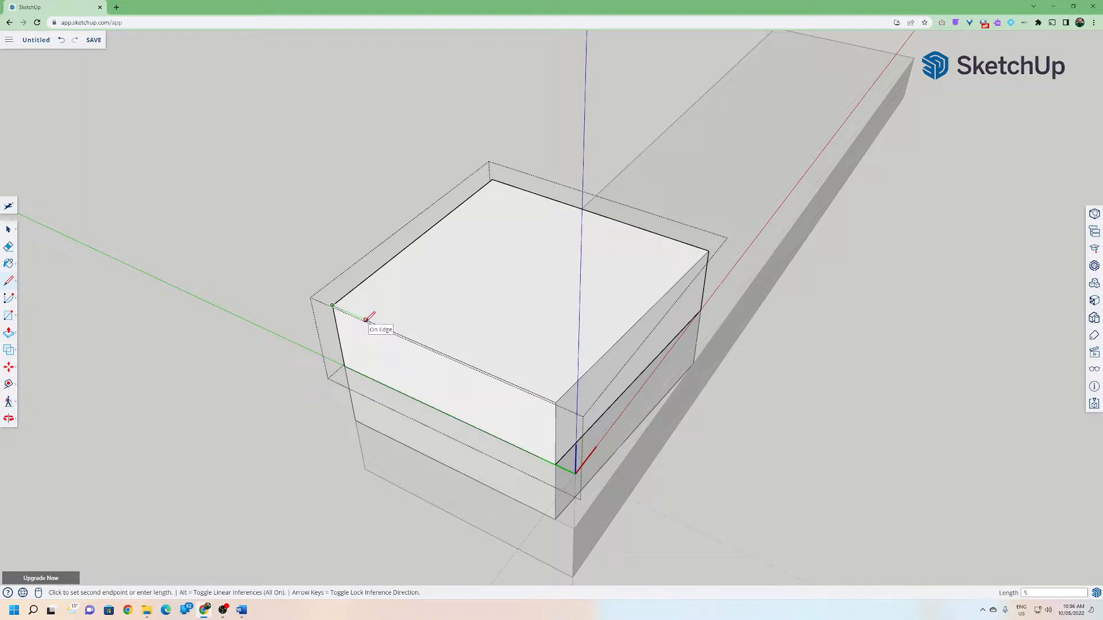
{"action": "key", "text": "Escape"}
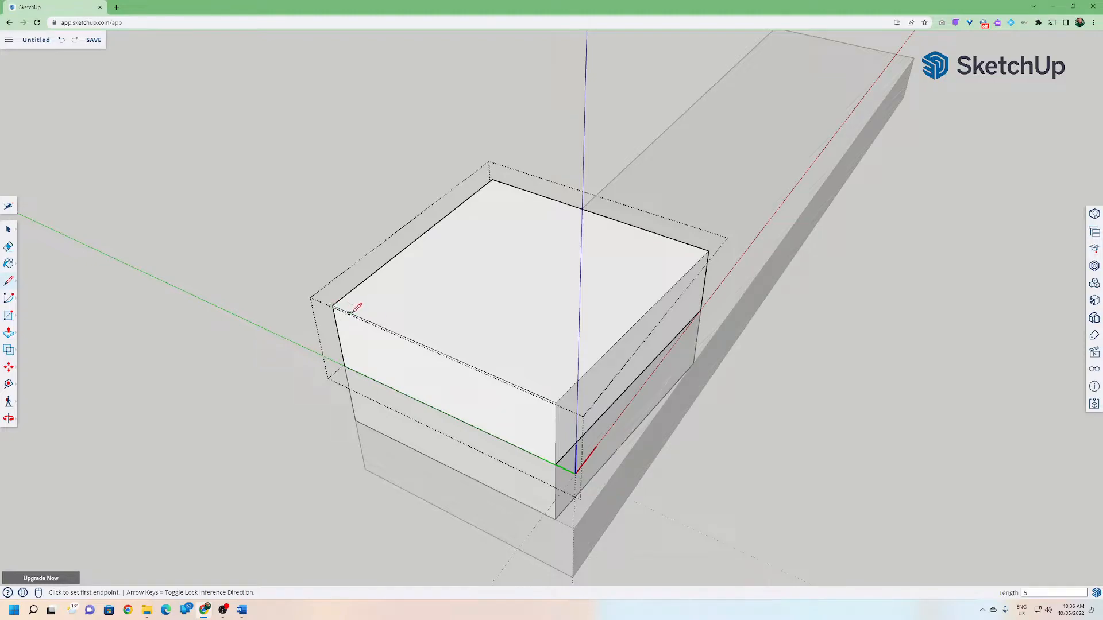
{"action": "left_click", "coordinate": [349, 312]}
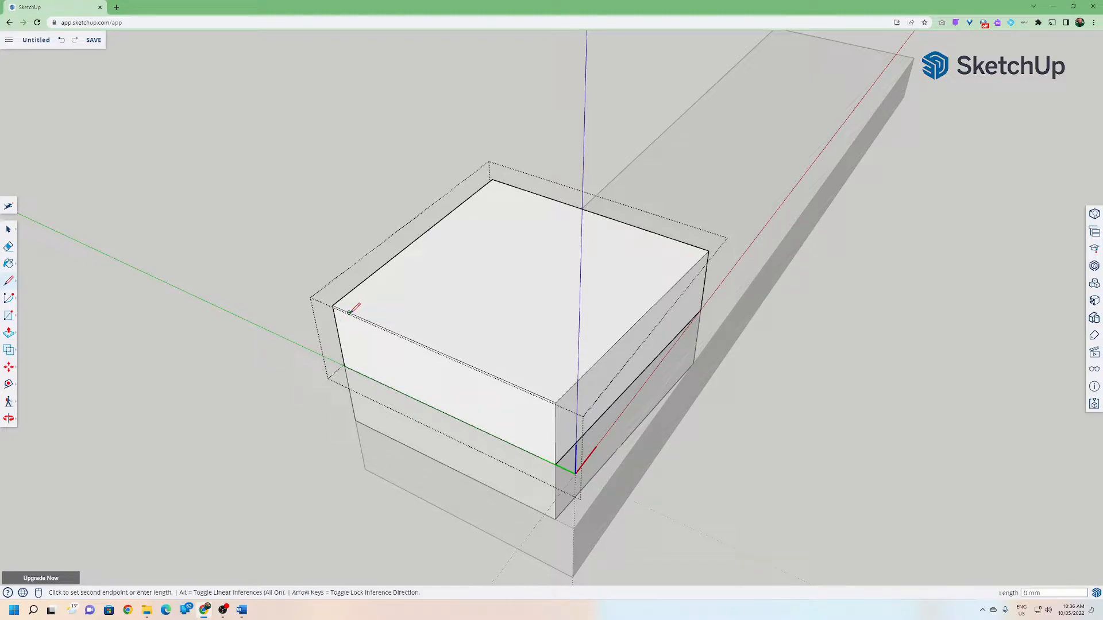
{"action": "left_click", "coordinate": [493, 179]}
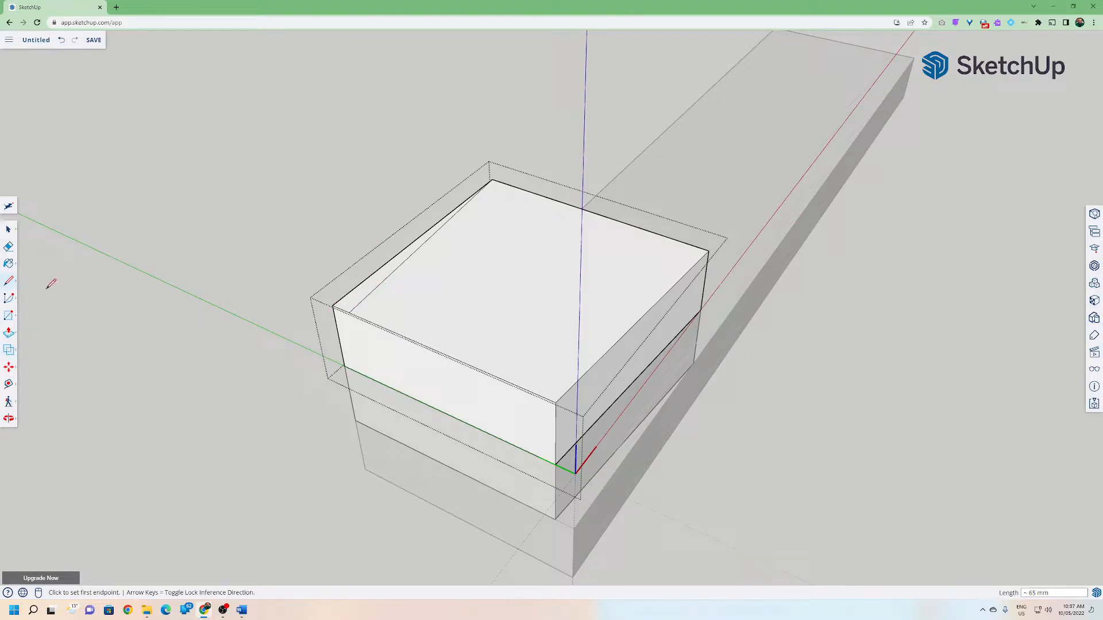
Push/pull the 5 mm strip down through the top block's full height to trim its front.
{"action": "left_click", "coordinate": [9, 333]}
{"action": "left_click", "coordinate": [352, 304]}
{"action": "left_click", "coordinate": [357, 371]}
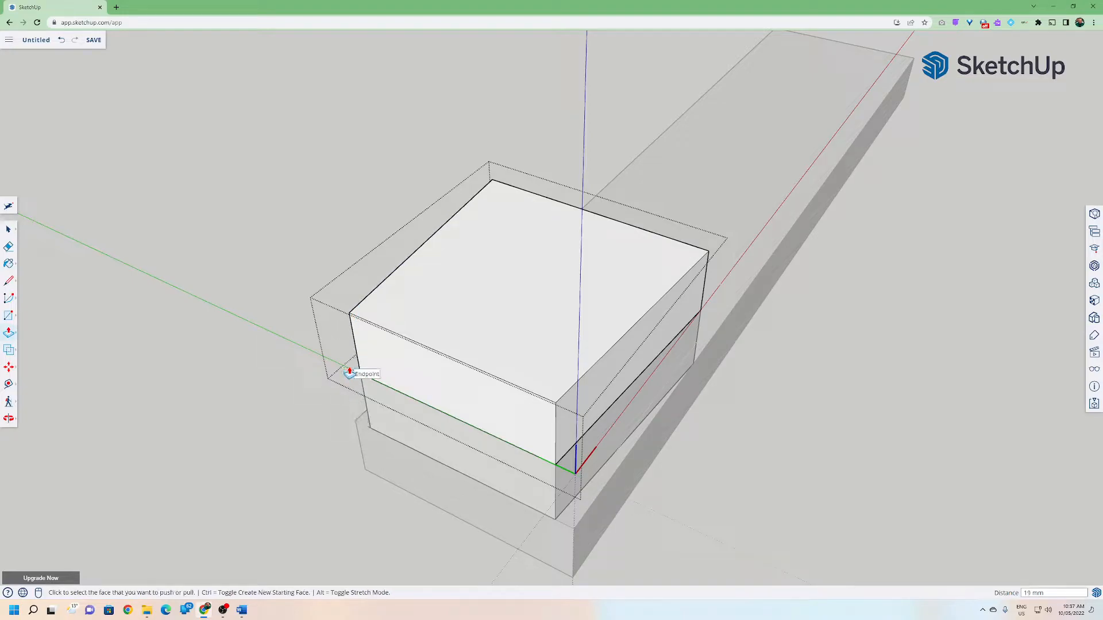
Close the component, select both stacked blocks and move them 5 mm.
{"action": "left_click", "coordinate": [9, 229]}
{"action": "left_click", "coordinate": [104, 276]}
{"action": "right_click", "coordinate": [158, 339]}
{"action": "left_click", "coordinate": [222, 289]}
{"action": "middle_click_drag", "start_coordinate": [222, 289], "coordinate": [685, 374]}
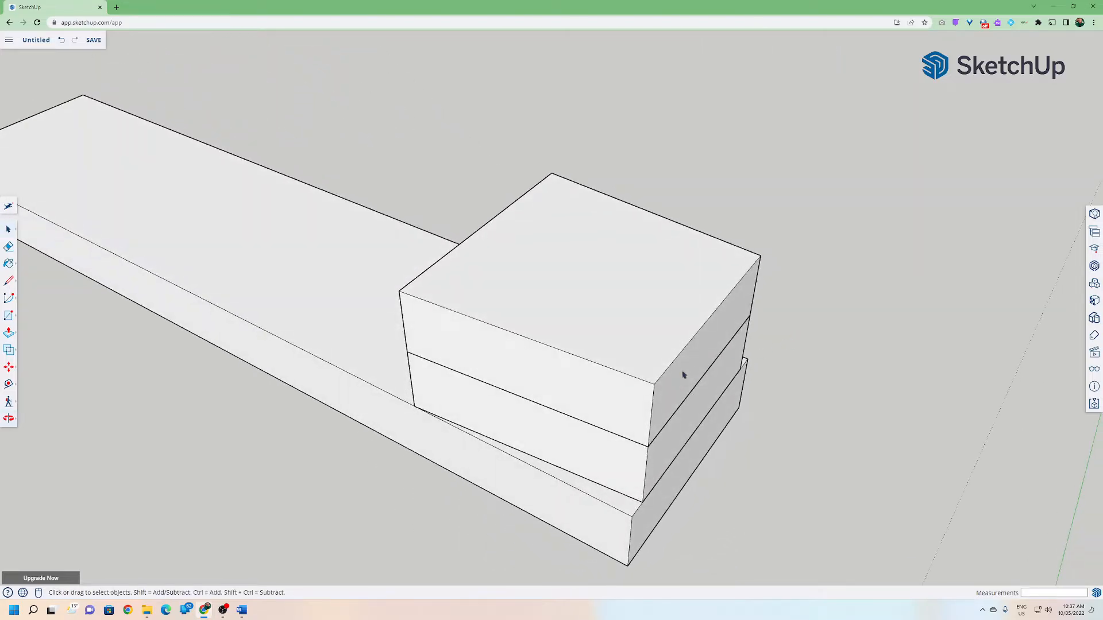
{"action": "left_click", "coordinate": [551, 380], "text": "shift"}
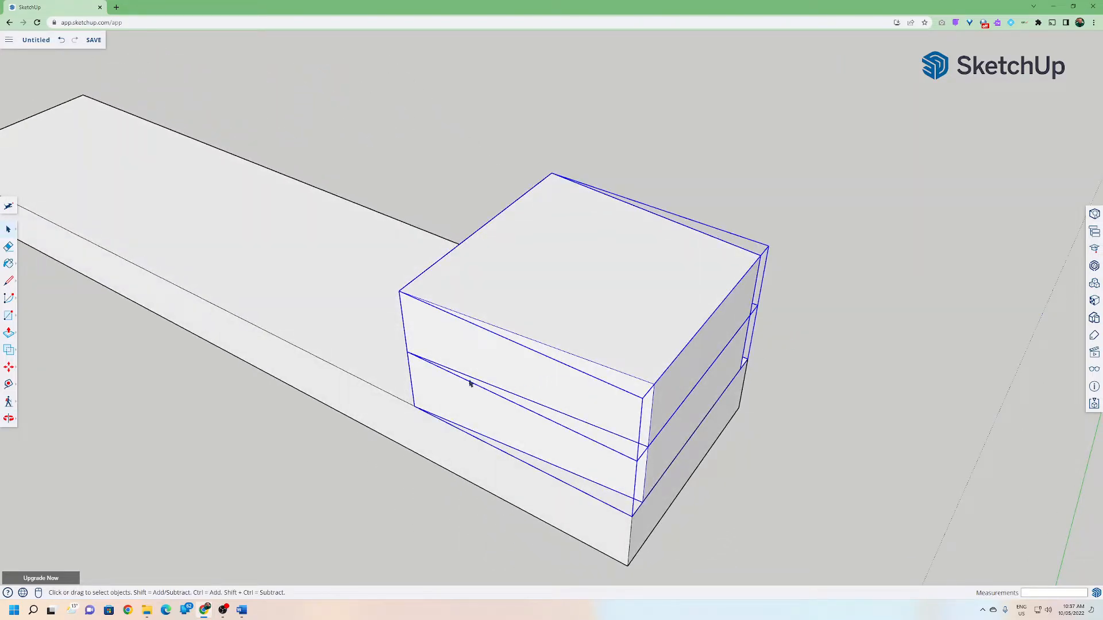
{"action": "left_click", "coordinate": [9, 367]}
{"action": "left_click", "coordinate": [411, 406]}
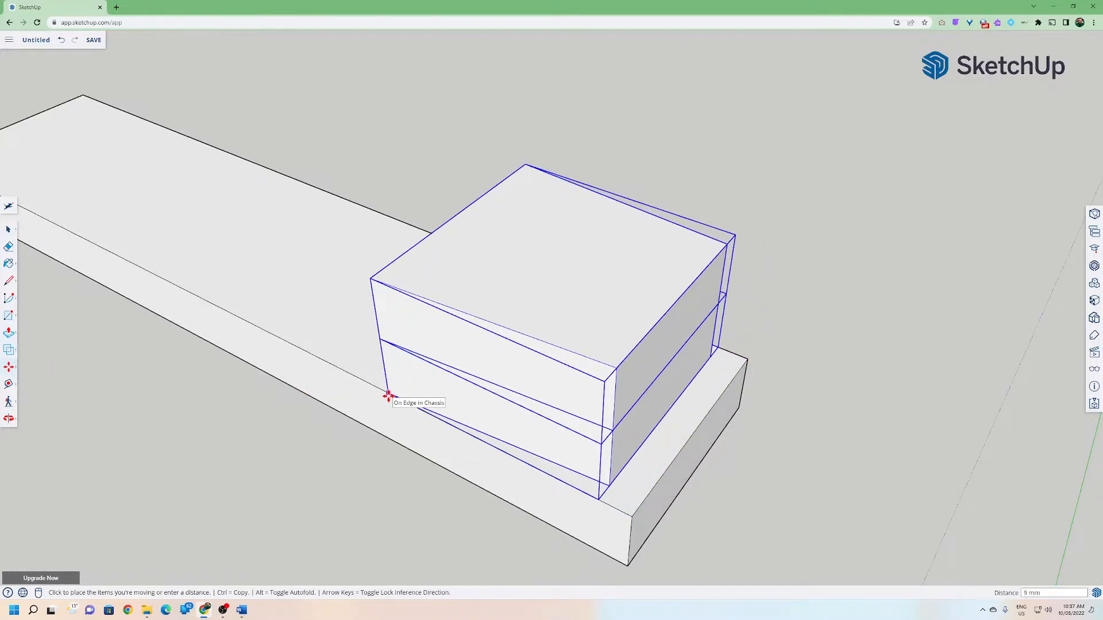
{"action": "left_click", "coordinate": [388, 397]}
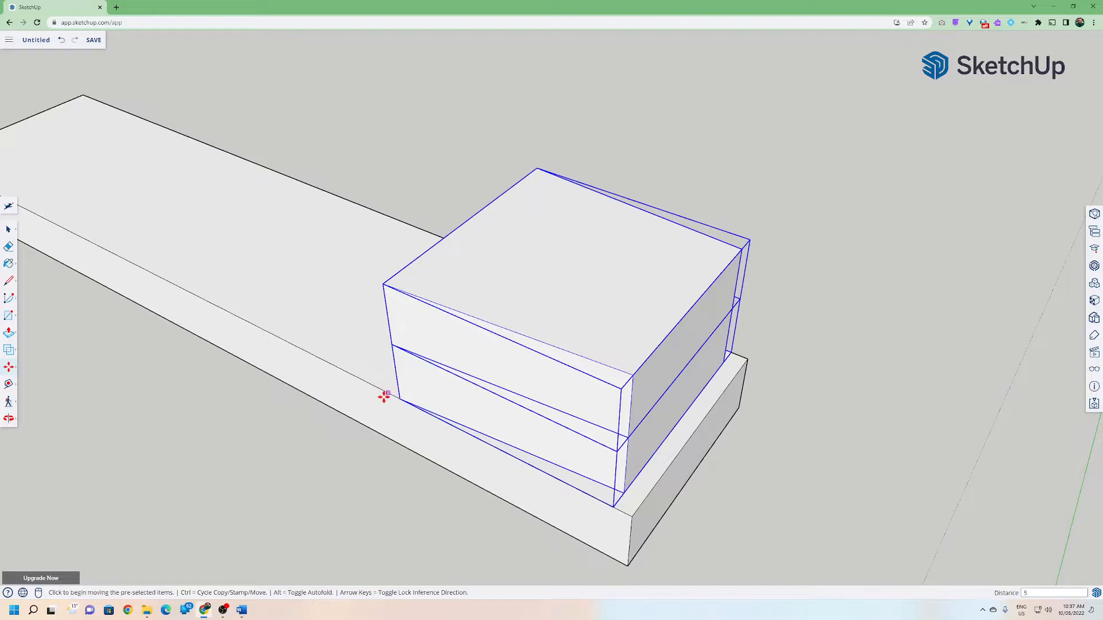
Draw a 65 mm by 19 mm rectangle on the base's top face beside the stacked blocks.
{"action": "middle_click_drag", "start_coordinate": [517, 372], "coordinate": [174, 350]}
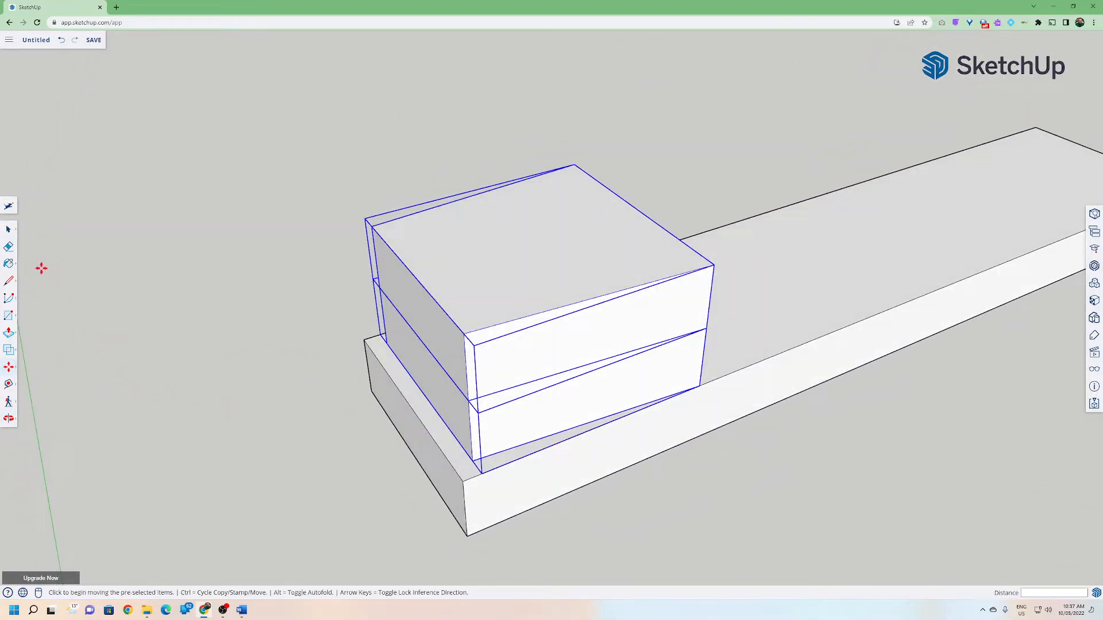
{"action": "left_click", "coordinate": [8, 229]}
{"action": "left_click", "coordinate": [152, 272]}
{"action": "middle_click_drag", "start_coordinate": [152, 272], "coordinate": [460, 310]}
{"action": "middle_click_drag", "start_coordinate": [36, 260], "coordinate": [64, 285]}
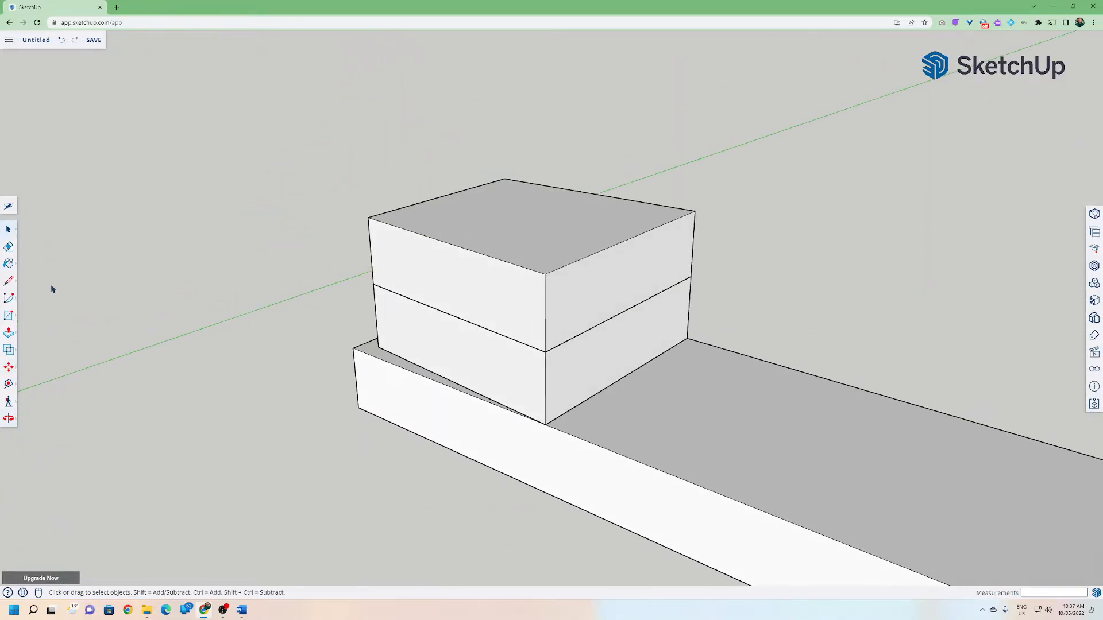
{"action": "left_click", "coordinate": [9, 315]}
{"action": "left_click", "coordinate": [545, 424]}
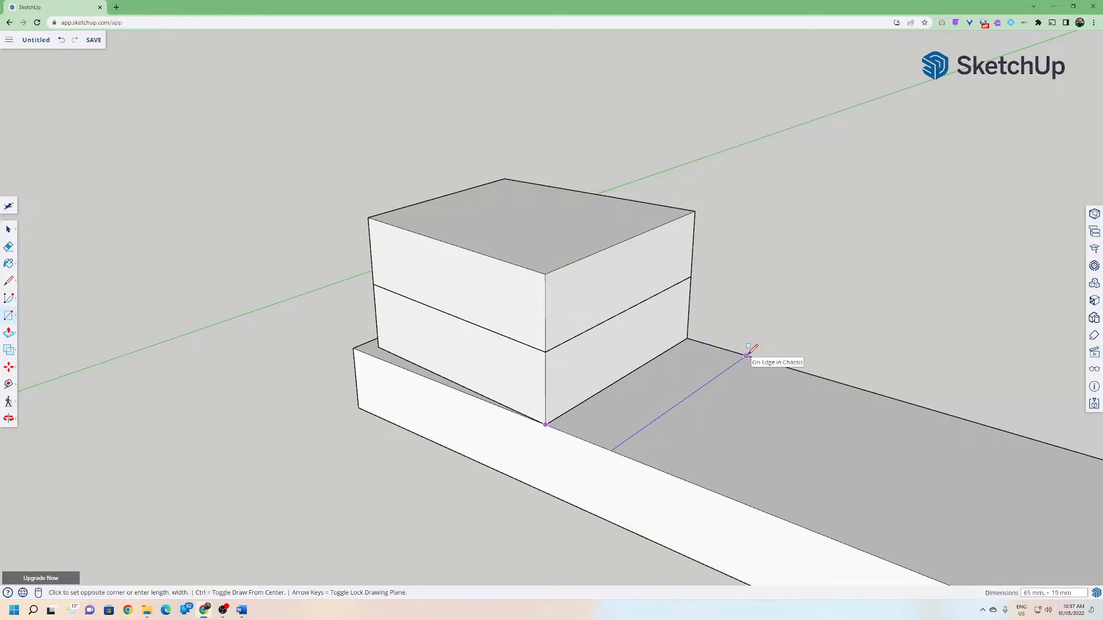
{"action": "type", "text": "65,19"}
{"action": "key", "text": "Return"}
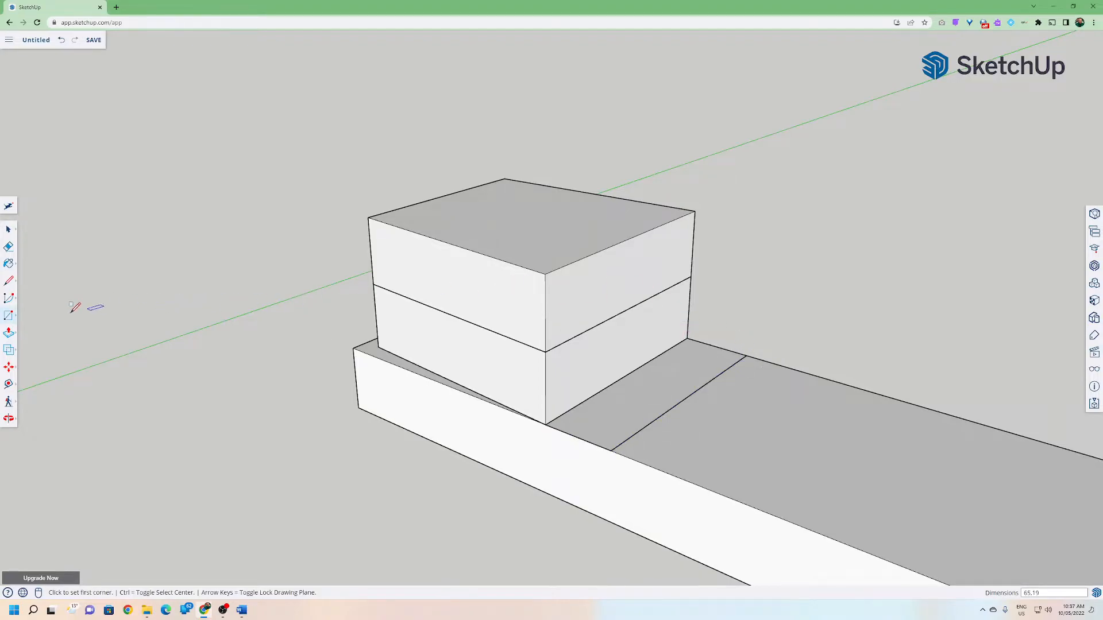
Push/pull the rectangle up 85 mm into an upright block.
{"action": "left_click", "coordinate": [8, 332]}
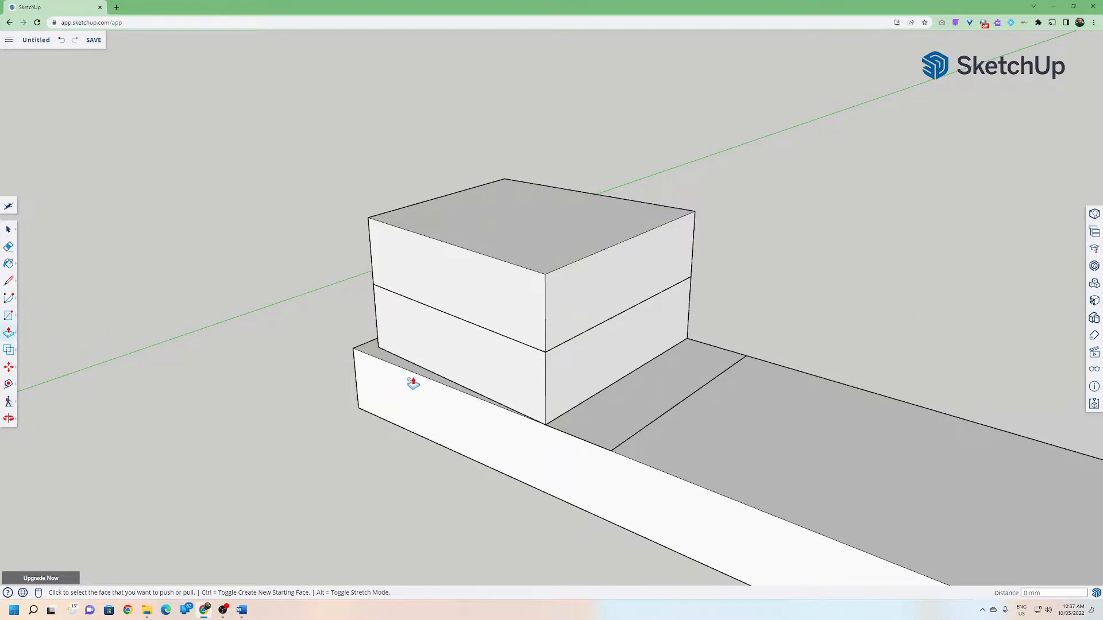
{"action": "left_click", "coordinate": [611, 411]}
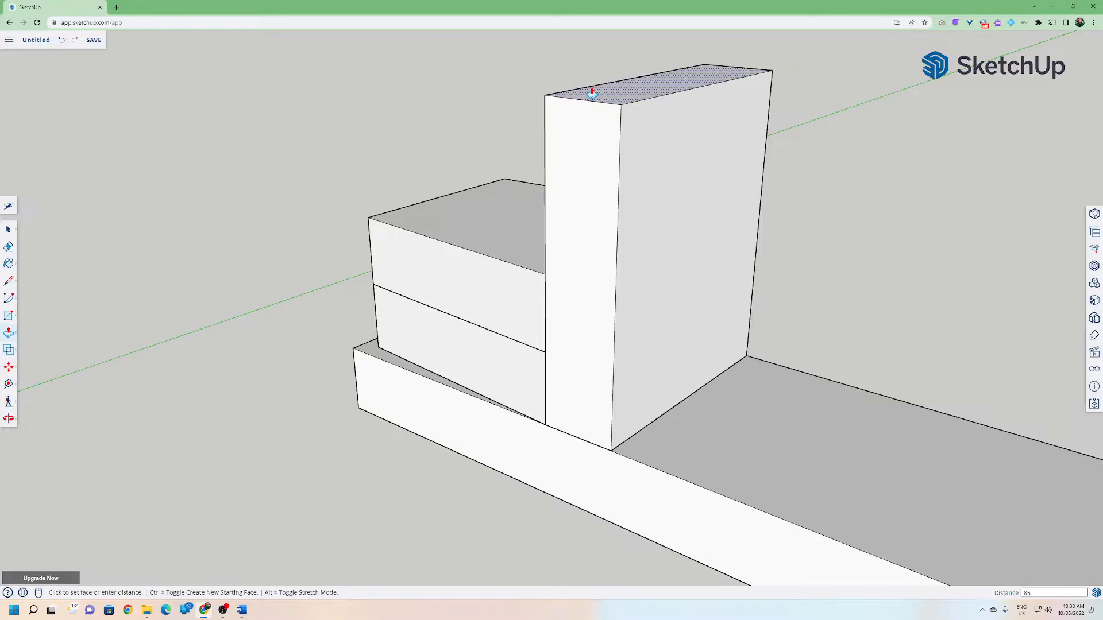
{"action": "key", "text": "Return"}
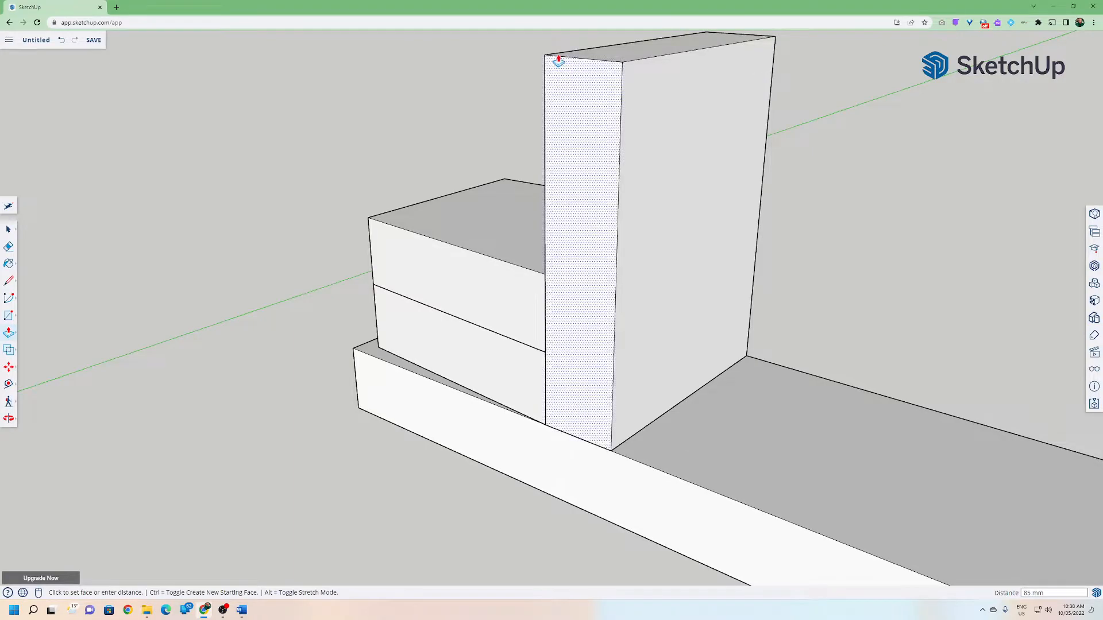
{"action": "left_click", "coordinate": [6, 230]}
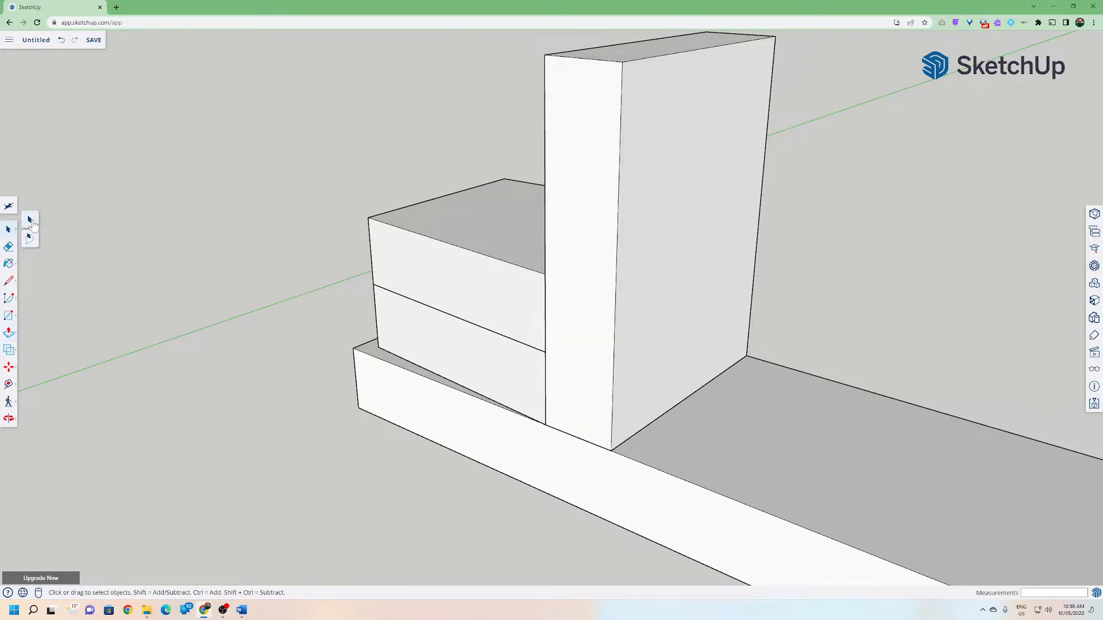
{"action": "middle_click_drag", "start_coordinate": [250, 380], "coordinate": [501, 469]}
{"action": "left_click", "coordinate": [529, 449]}
{"action": "key", "text": "alt+Left"}
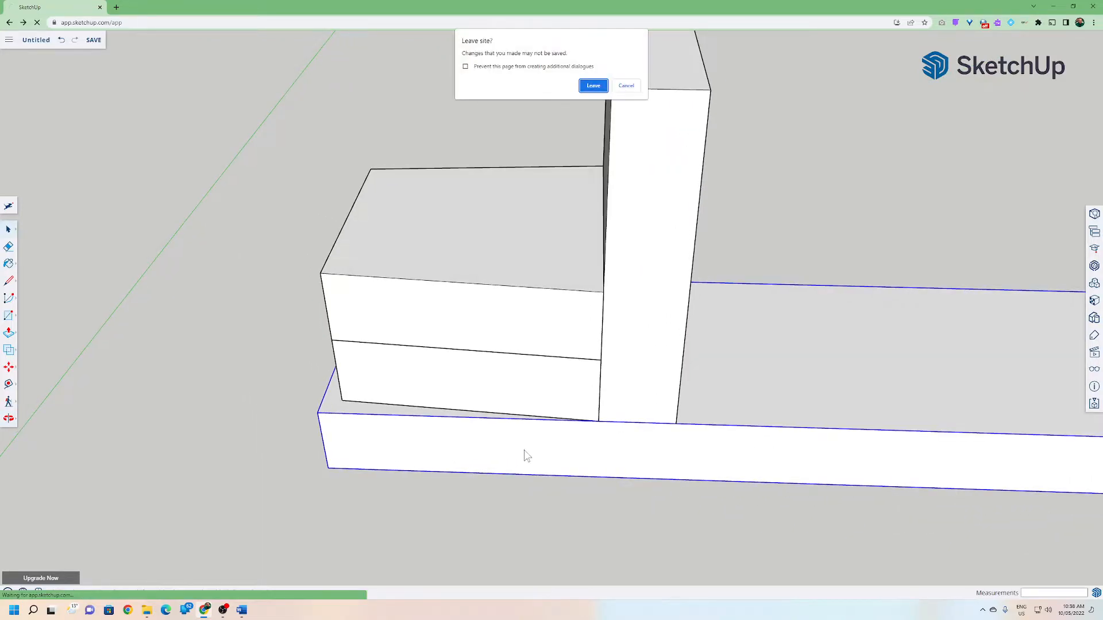
{"action": "left_click", "coordinate": [627, 86]}
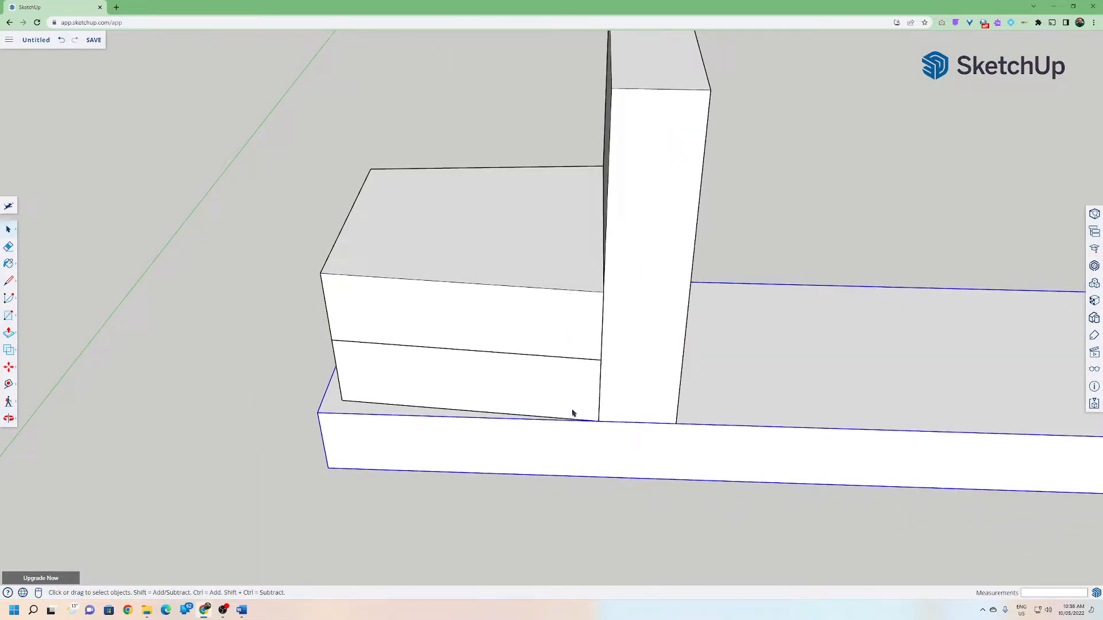
Select all of the upright block's geometry and make it a component.
{"action": "middle_click_drag", "start_coordinate": [573, 450], "coordinate": [726, 382]}
{"action": "left_click", "coordinate": [535, 287]}
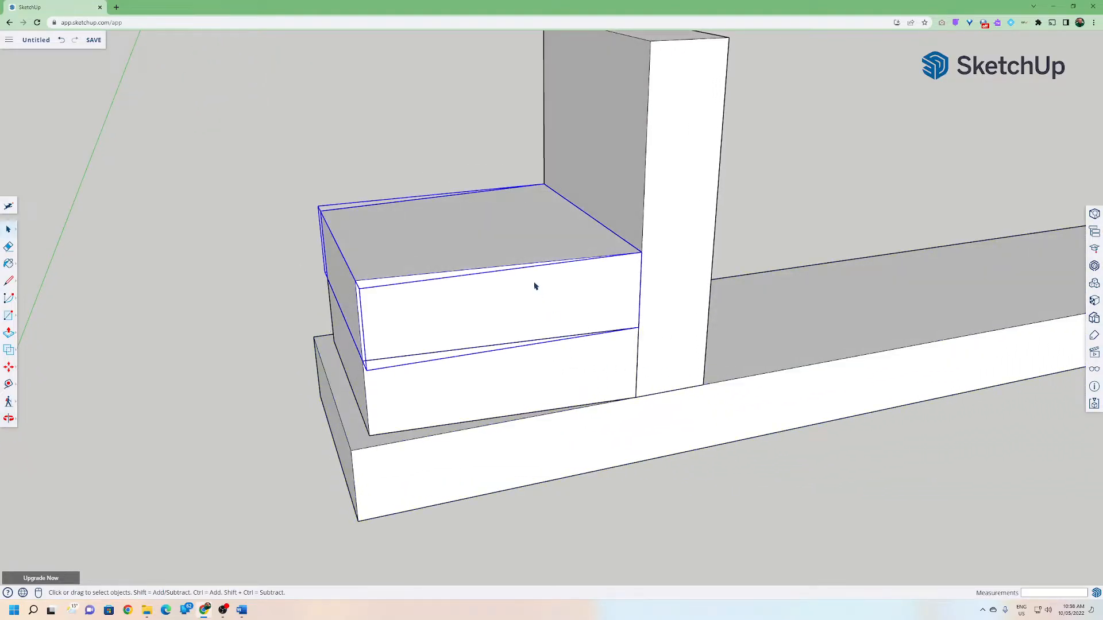
{"action": "middle_click_drag", "start_coordinate": [601, 311], "coordinate": [645, 317]}
{"action": "left_click", "coordinate": [651, 320]}
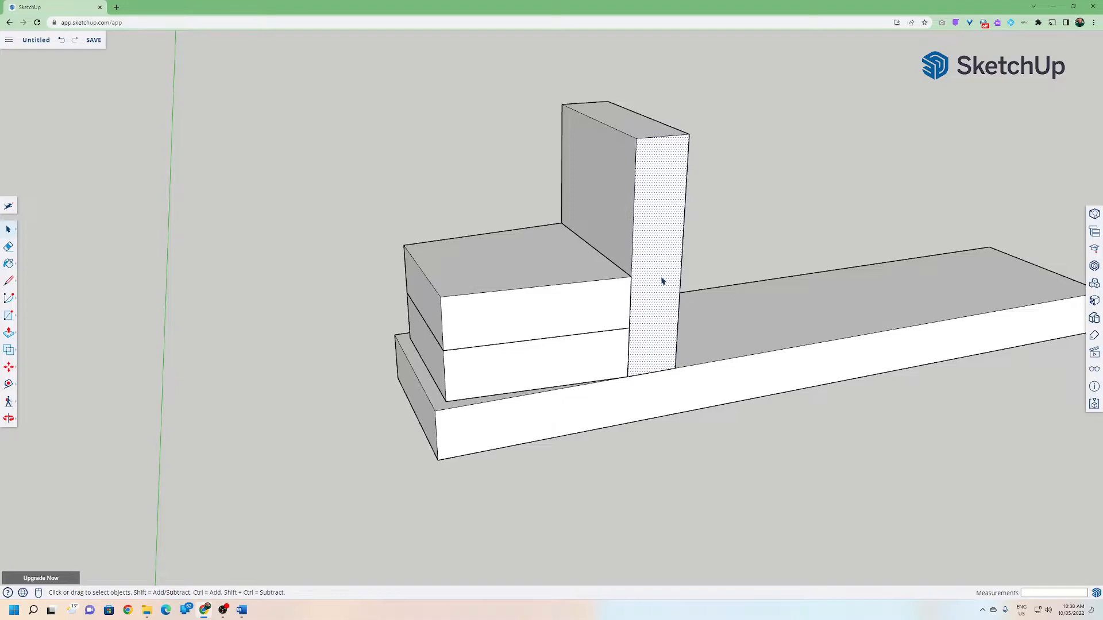
{"action": "left_click_drag", "start_coordinate": [530, 62], "coordinate": [716, 428]}
{"action": "left_click", "coordinate": [717, 429]}
{"action": "triple_click", "coordinate": [653, 243]}
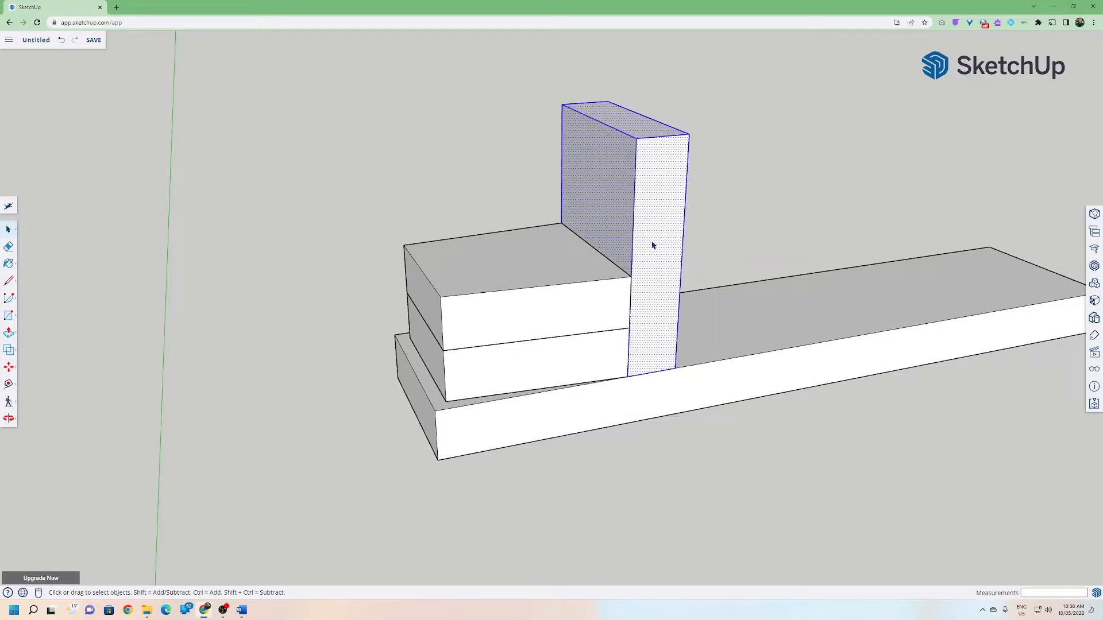
{"action": "middle_click_drag", "start_coordinate": [716, 294], "coordinate": [560, 253]}
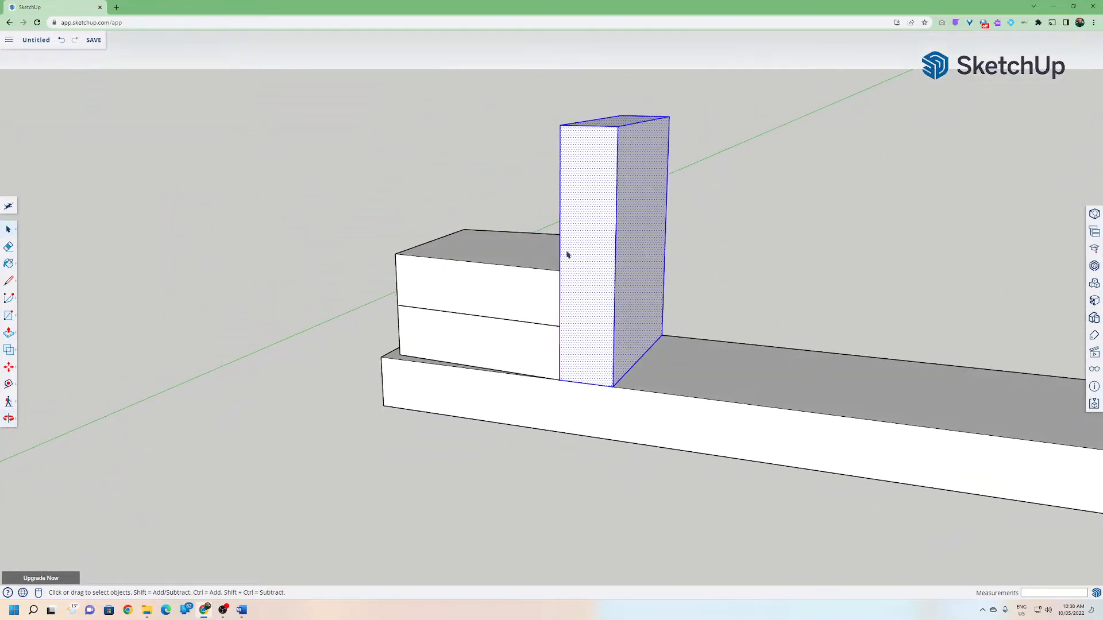
{"action": "middle_click_drag", "start_coordinate": [599, 337], "coordinate": [604, 270]}
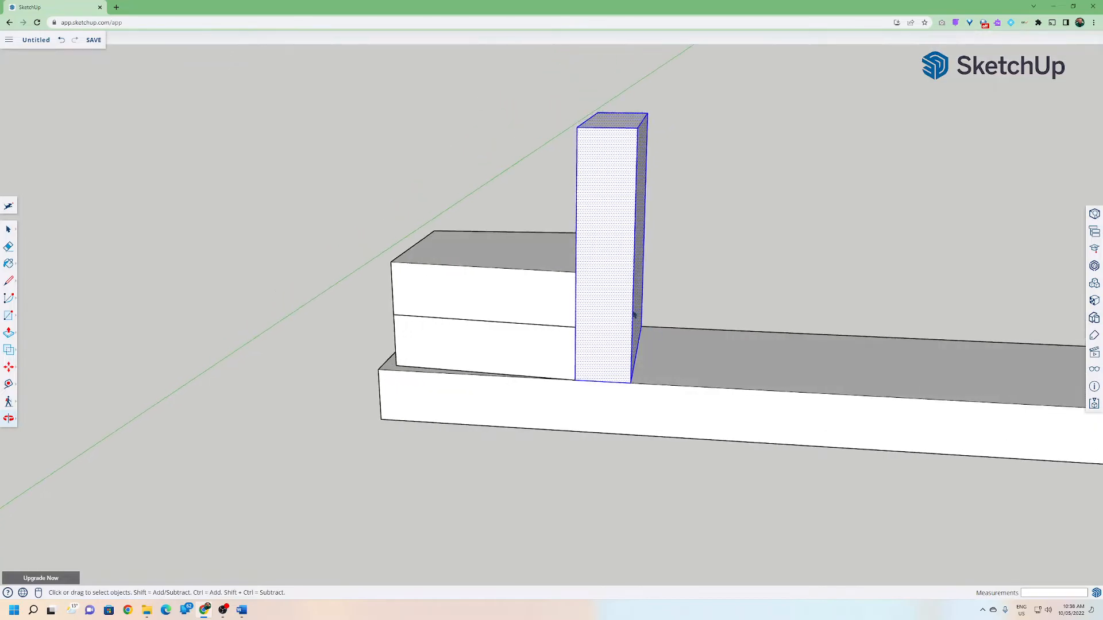
{"action": "right_click", "coordinate": [604, 271]}
{"action": "left_click", "coordinate": [640, 392]}
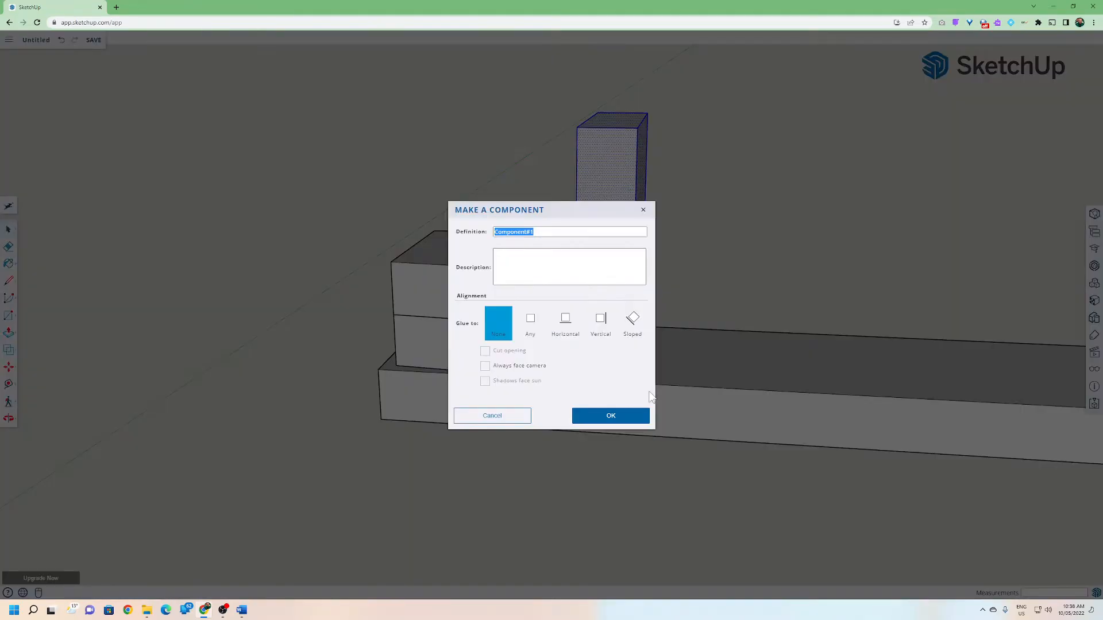
{"action": "type", "text": "Cabin"}
{"action": "key", "text": "Return"}
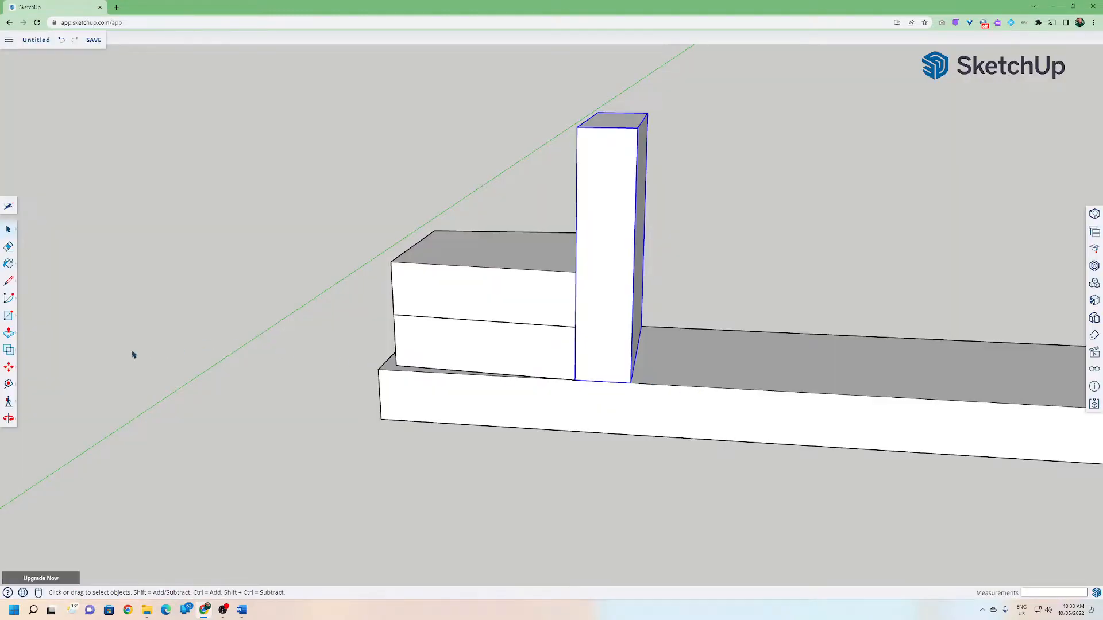
Copy the upright component one width along the base and array it to 2x.
{"action": "left_click", "coordinate": [9, 367]}
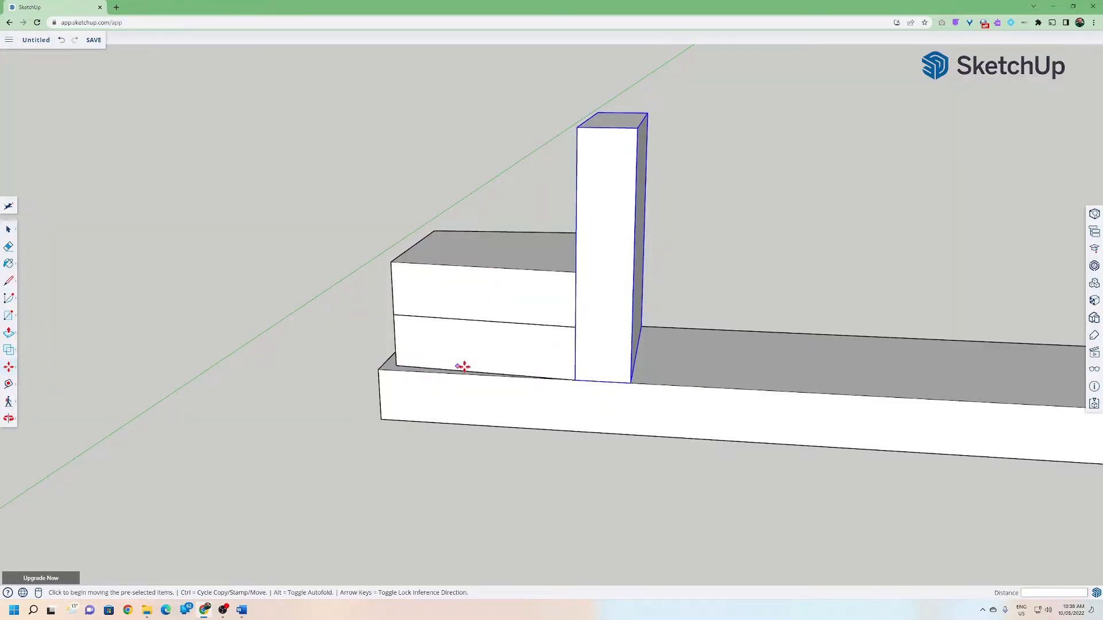
{"action": "left_click", "coordinate": [579, 382]}
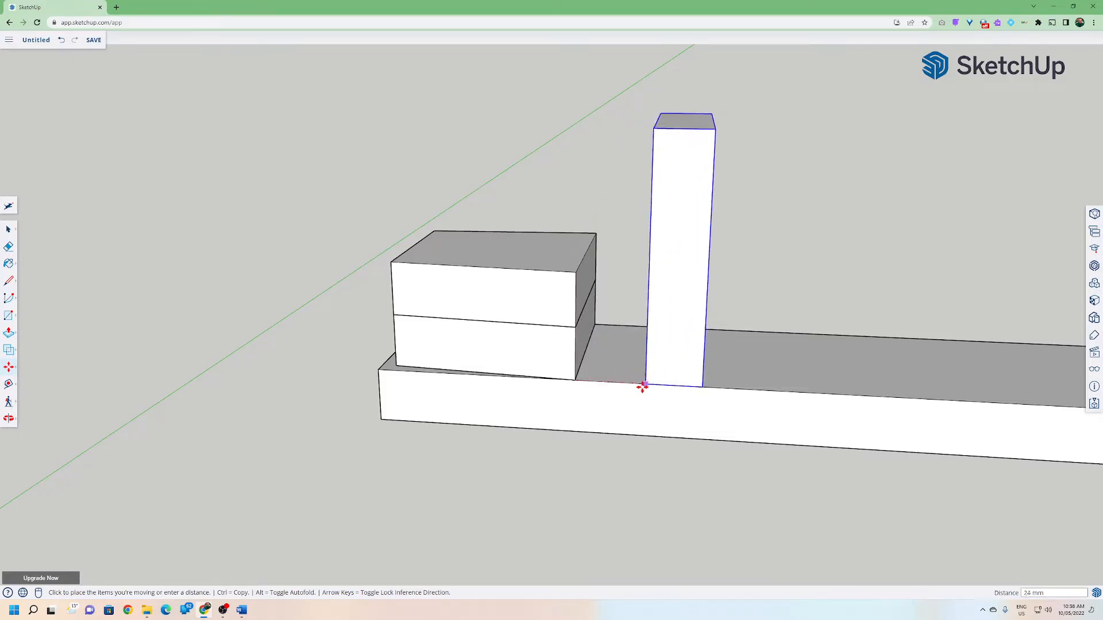
{"action": "key", "text": "ctrl"}
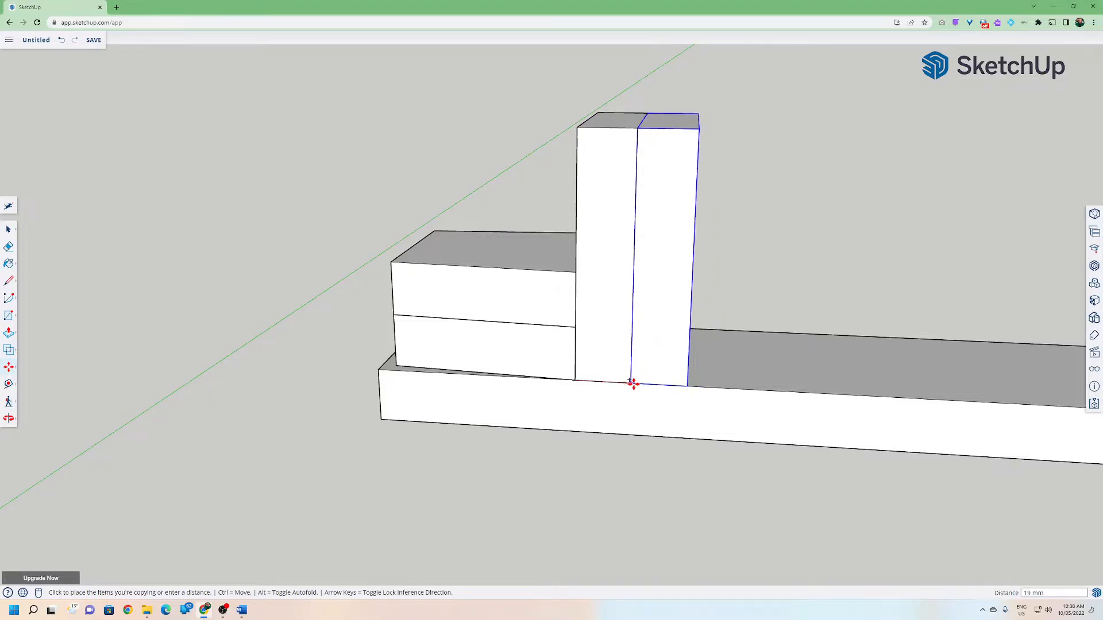
{"action": "left_click", "coordinate": [631, 383]}
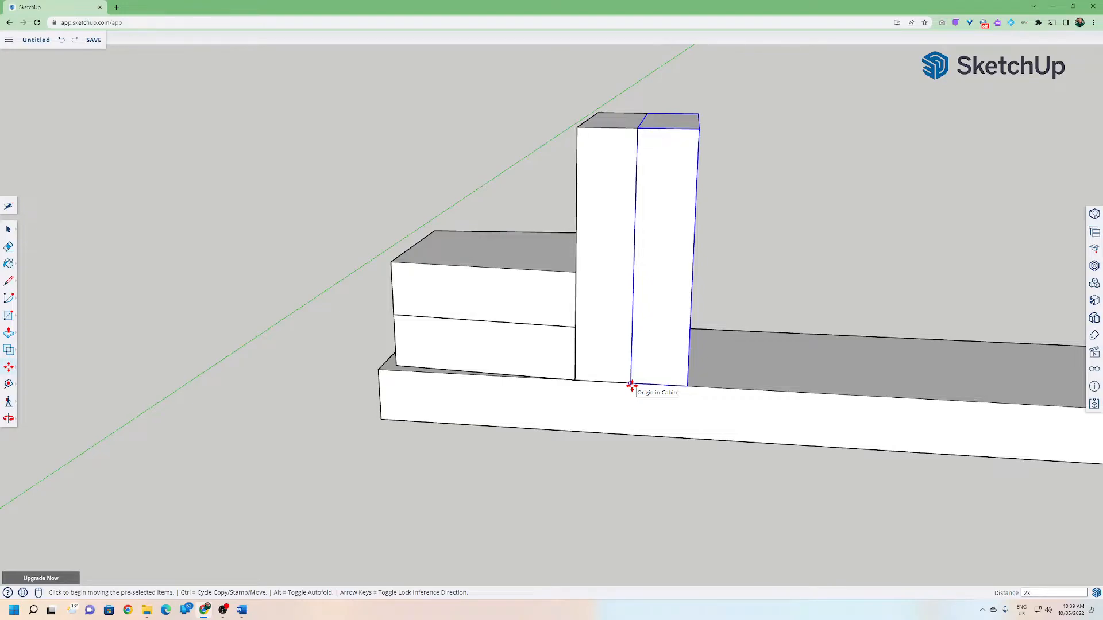
{"action": "key", "text": "Return"}
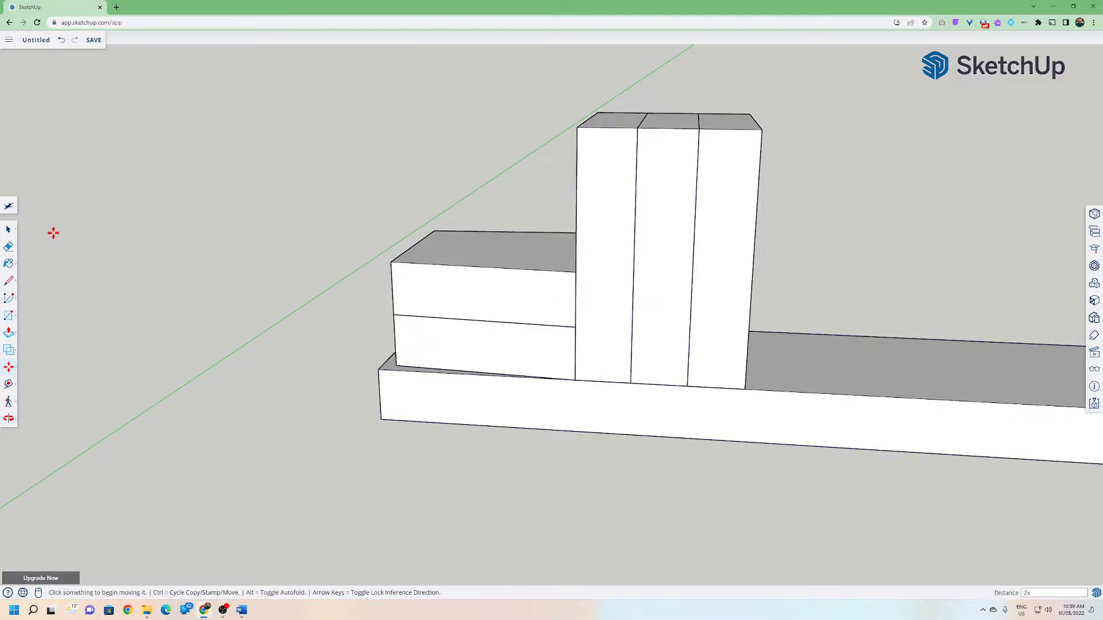
{"action": "left_click", "coordinate": [9, 230]}
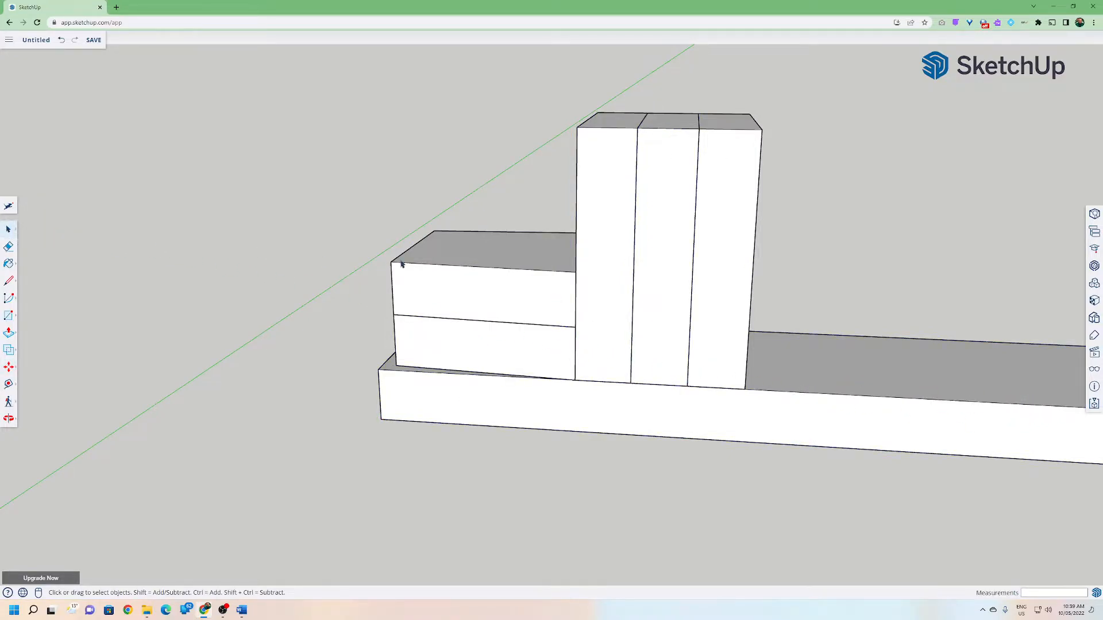
{"action": "middle_click_drag", "start_coordinate": [612, 275], "coordinate": [619, 248]}
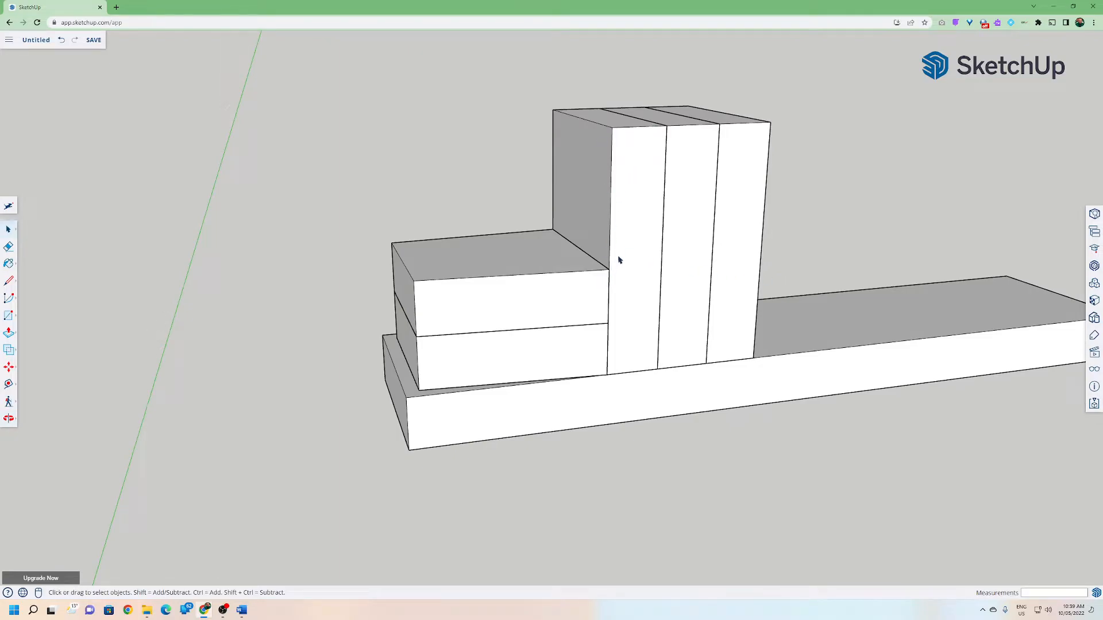
{"action": "left_click", "coordinate": [618, 260]}
{"action": "double_click", "coordinate": [618, 258]}
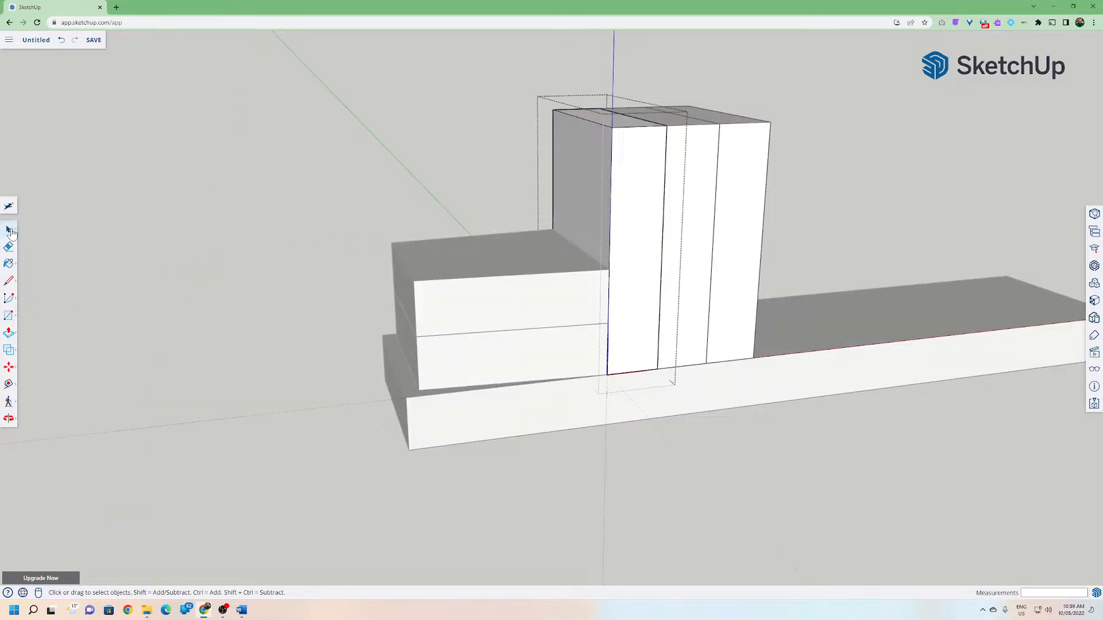
{"action": "left_click", "coordinate": [571, 121]}
{"action": "left_click", "coordinate": [571, 120]}
{"action": "left_click", "coordinate": [8, 367]}
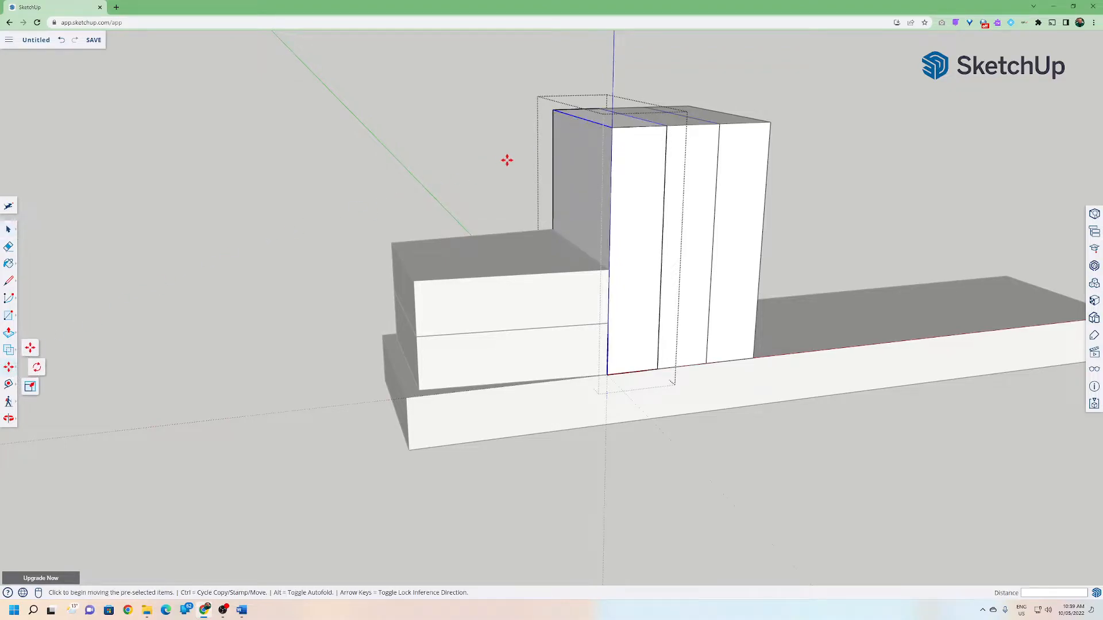
{"action": "left_click", "coordinate": [605, 124]}
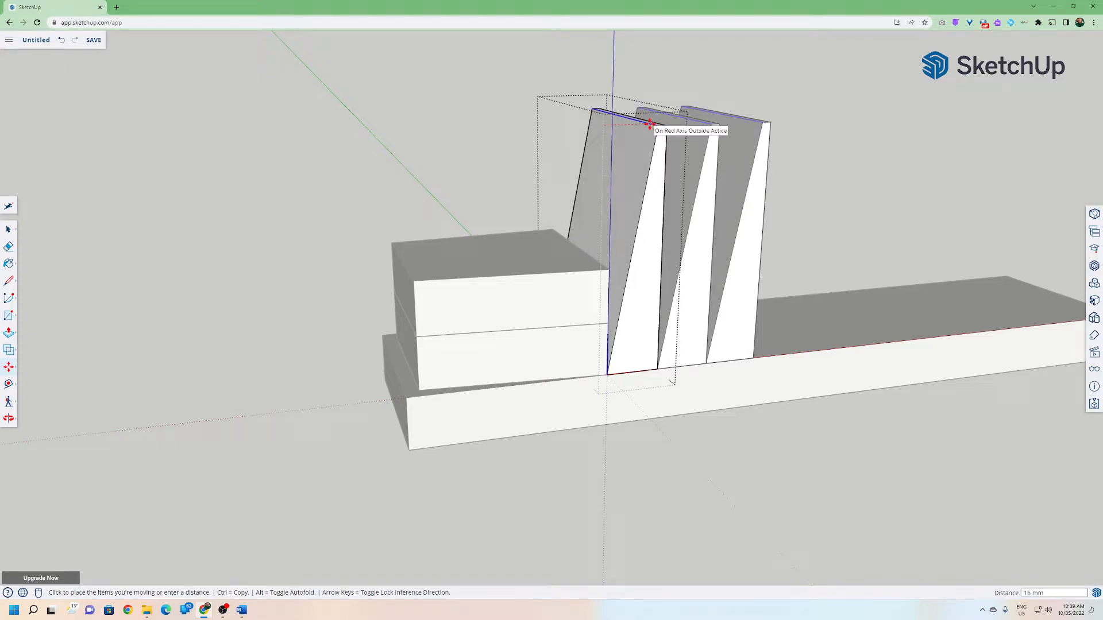
{"action": "key", "text": "Escape"}
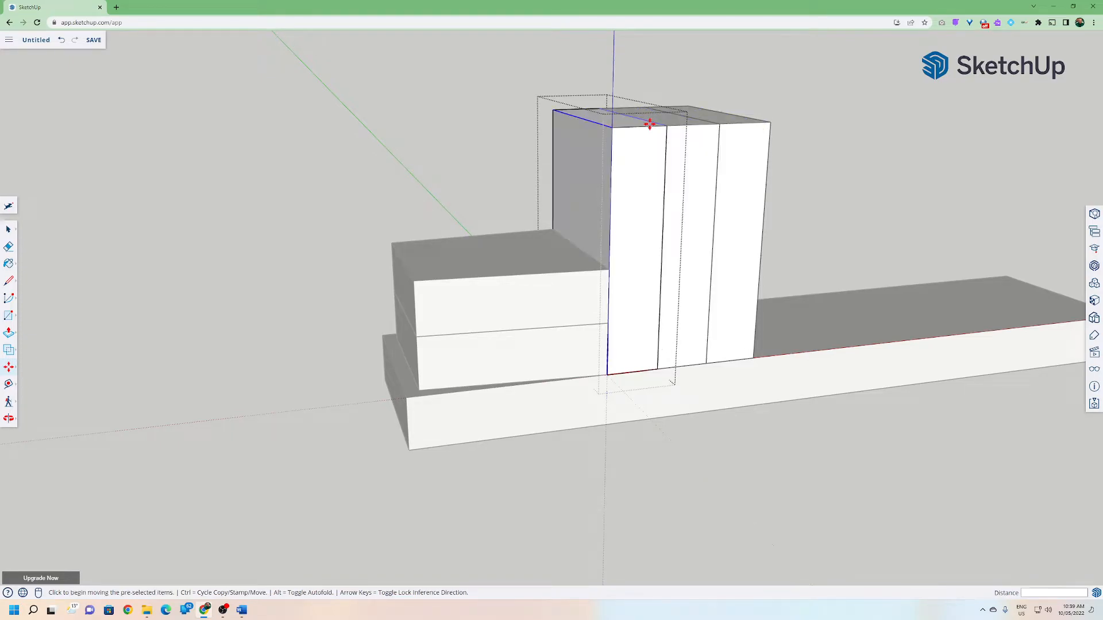
{"action": "left_click", "coordinate": [8, 246]}
{"action": "left_click", "coordinate": [9, 229]}
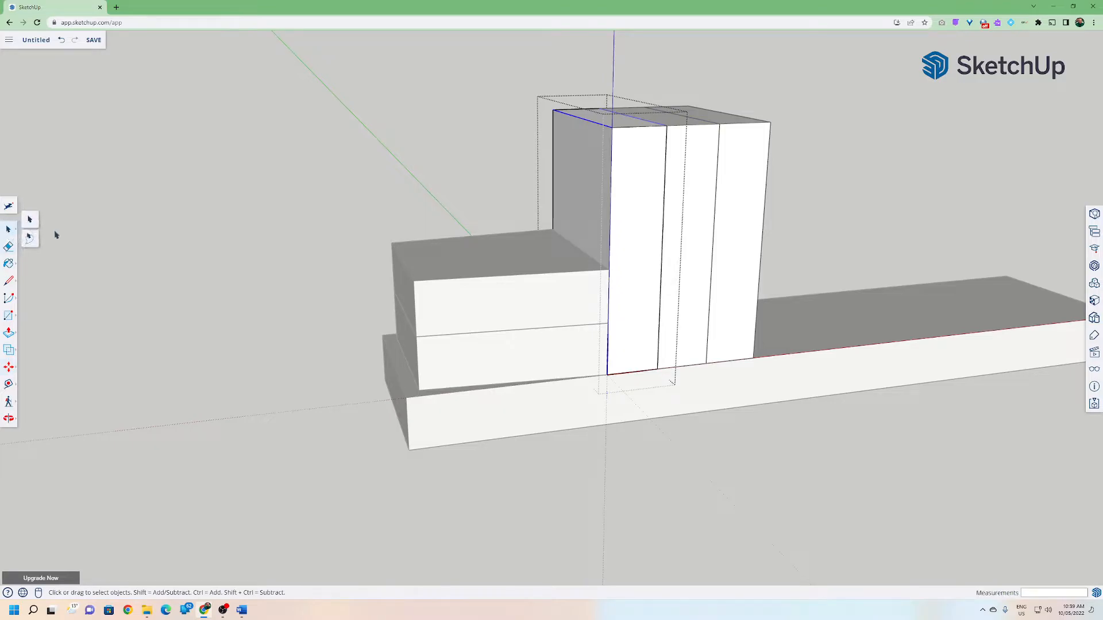
{"action": "left_click", "coordinate": [108, 229]}
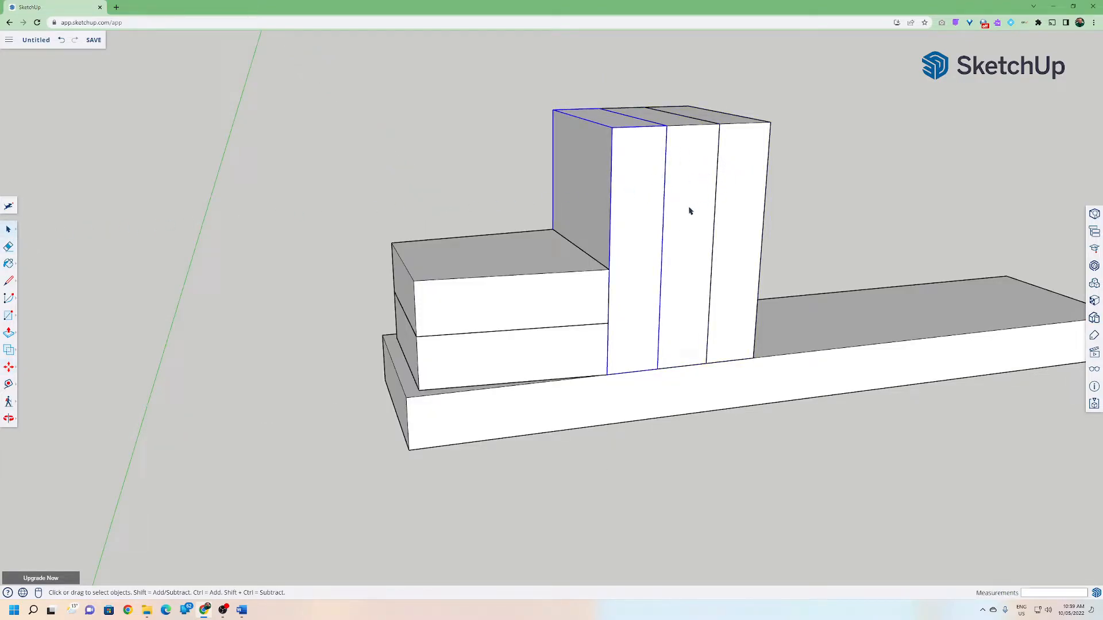
Make the first upright block component unique.
{"action": "right_click", "coordinate": [624, 200]}
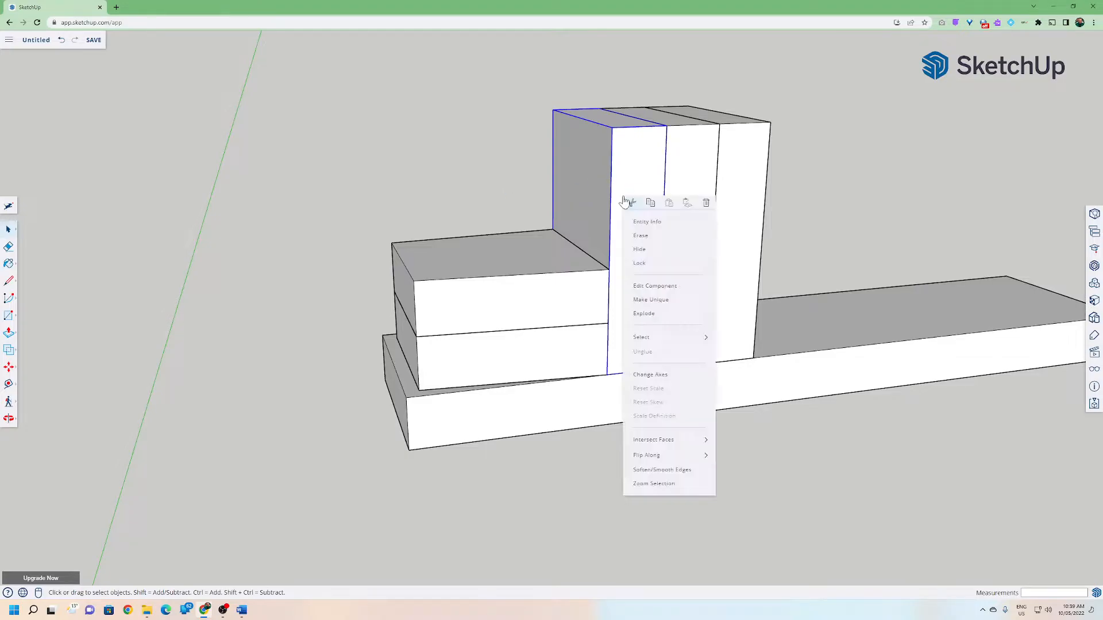
{"action": "left_click", "coordinate": [638, 300]}
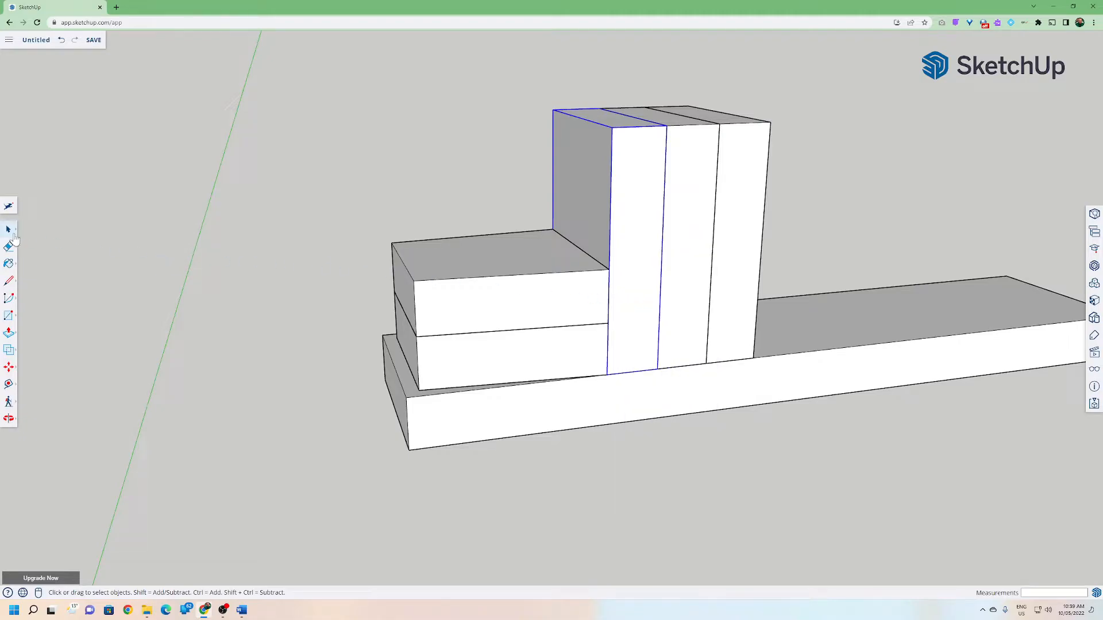
{"action": "left_click", "coordinate": [200, 238]}
Move the first upright component about 27 mm forward, clear of the stacked blocks.
{"action": "left_click", "coordinate": [595, 208]}
{"action": "left_click", "coordinate": [701, 203]}
{"action": "left_click", "coordinate": [735, 201]}
{"action": "left_click", "coordinate": [701, 200]}
{"action": "left_click", "coordinate": [734, 197]}
{"action": "left_click", "coordinate": [692, 203]}
{"action": "left_click", "coordinate": [640, 199]}
{"action": "left_click", "coordinate": [8, 368]}
{"action": "left_click", "coordinate": [553, 229]}
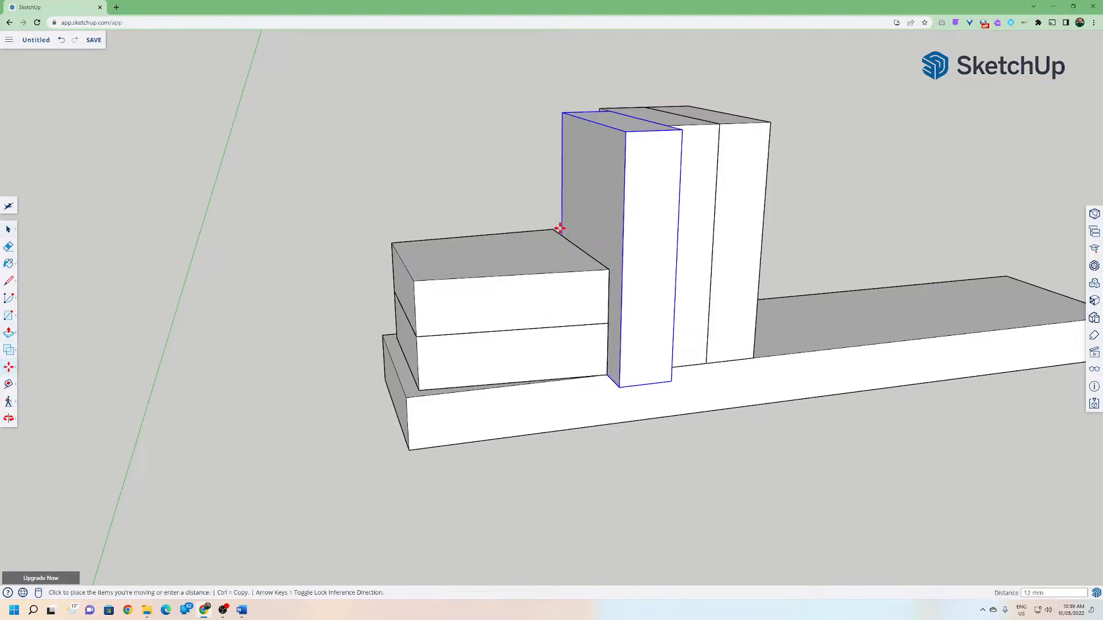
{"action": "left_click", "coordinate": [570, 236]}
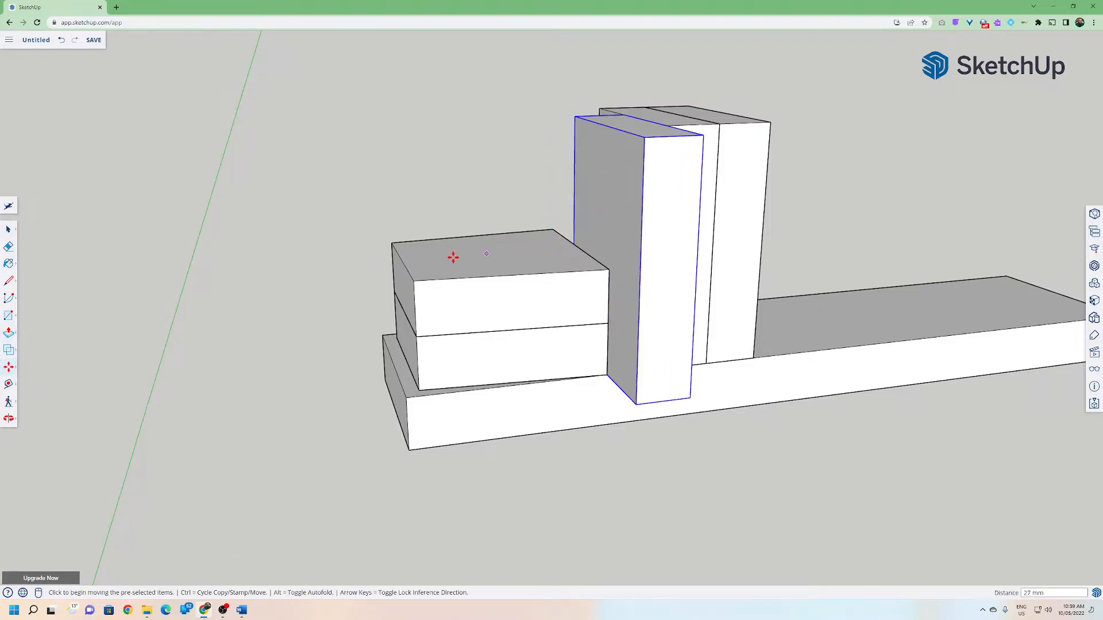
{"action": "left_click", "coordinate": [8, 229]}
{"action": "left_click", "coordinate": [172, 240]}
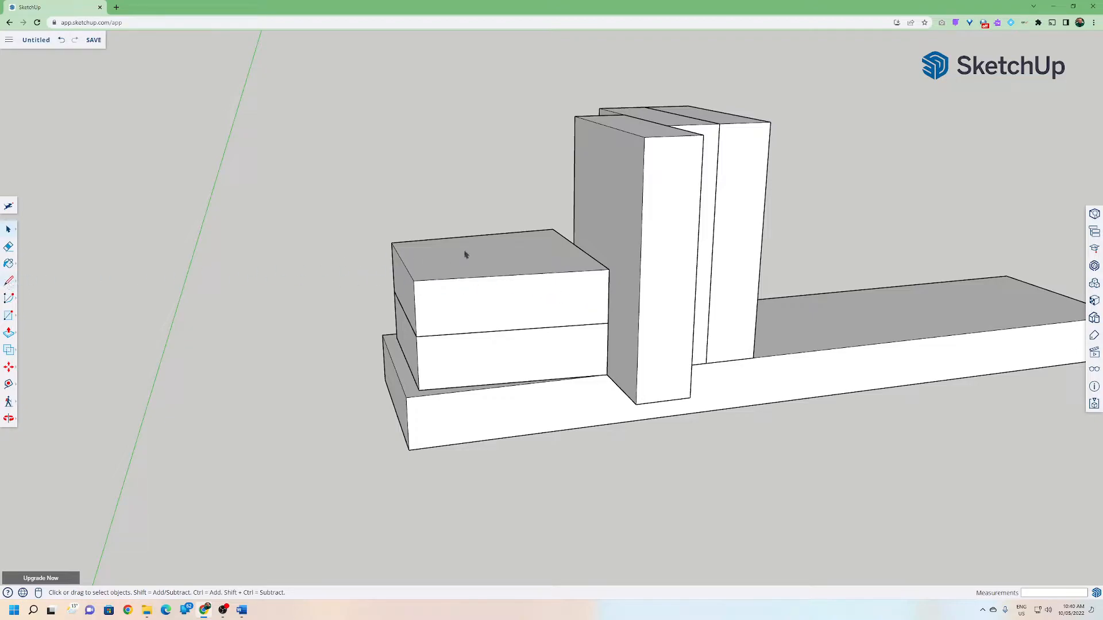
Edit the first upright and move its top edge 16 mm along the red axis to slant its face.
{"action": "double_click", "coordinate": [603, 248]}
{"action": "left_click", "coordinate": [9, 281]}
{"action": "left_click", "coordinate": [575, 245]}
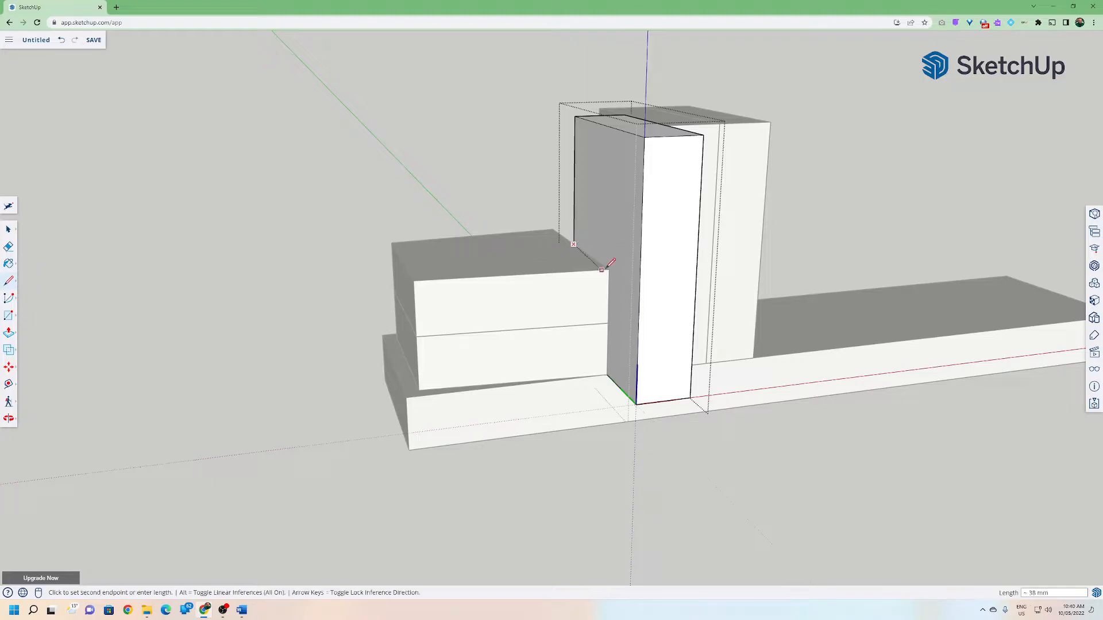
{"action": "left_click", "coordinate": [644, 290]}
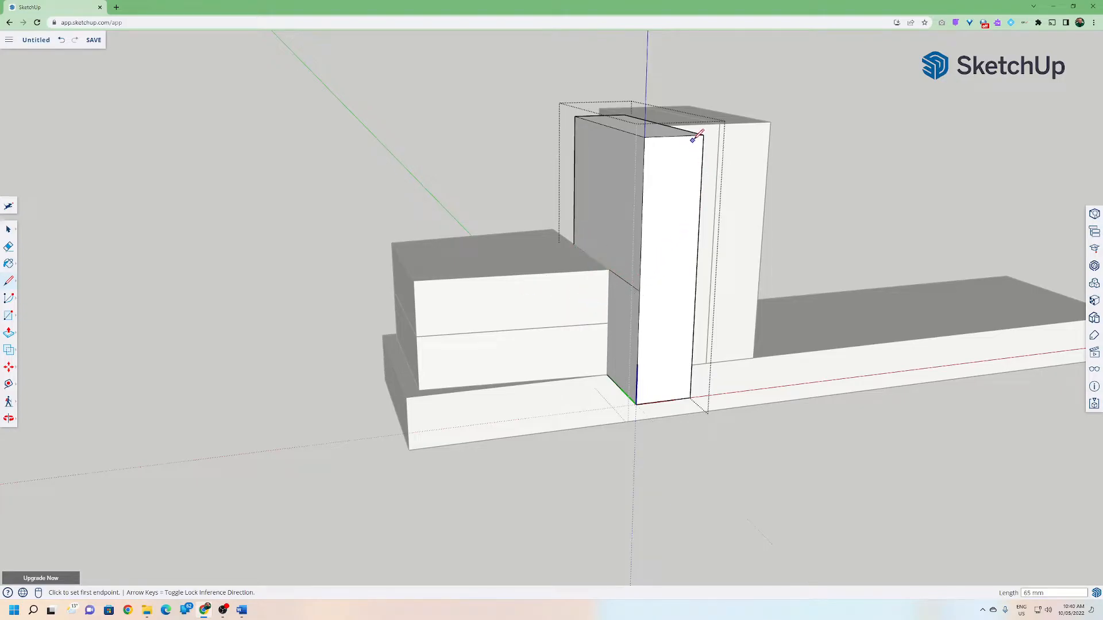
{"action": "left_click", "coordinate": [8, 229]}
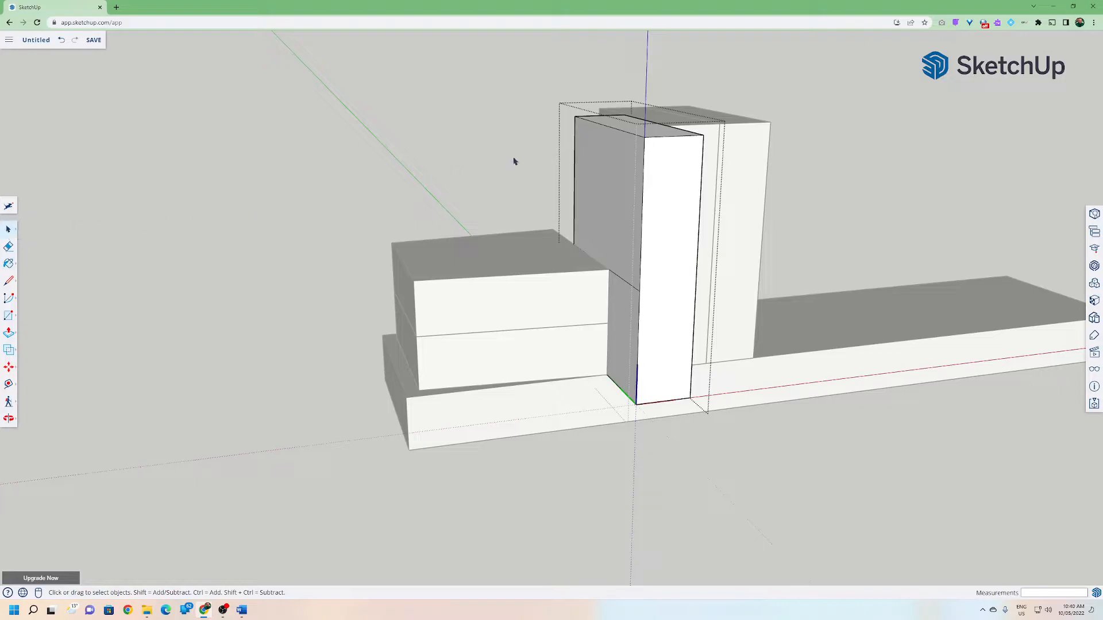
{"action": "left_click", "coordinate": [9, 367]}
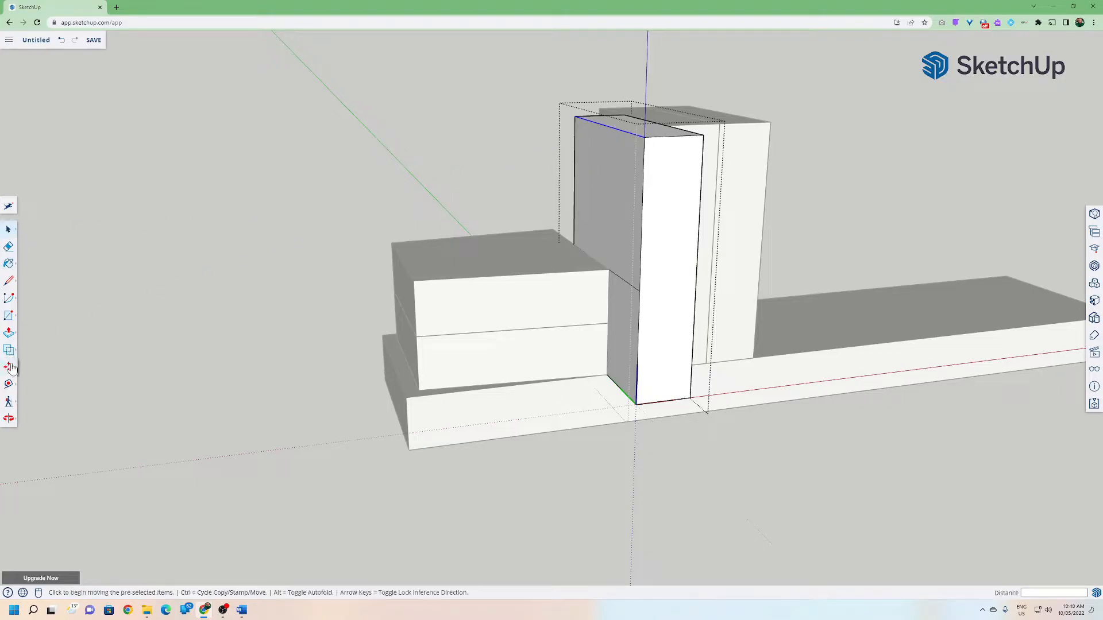
{"action": "left_click", "coordinate": [640, 137]}
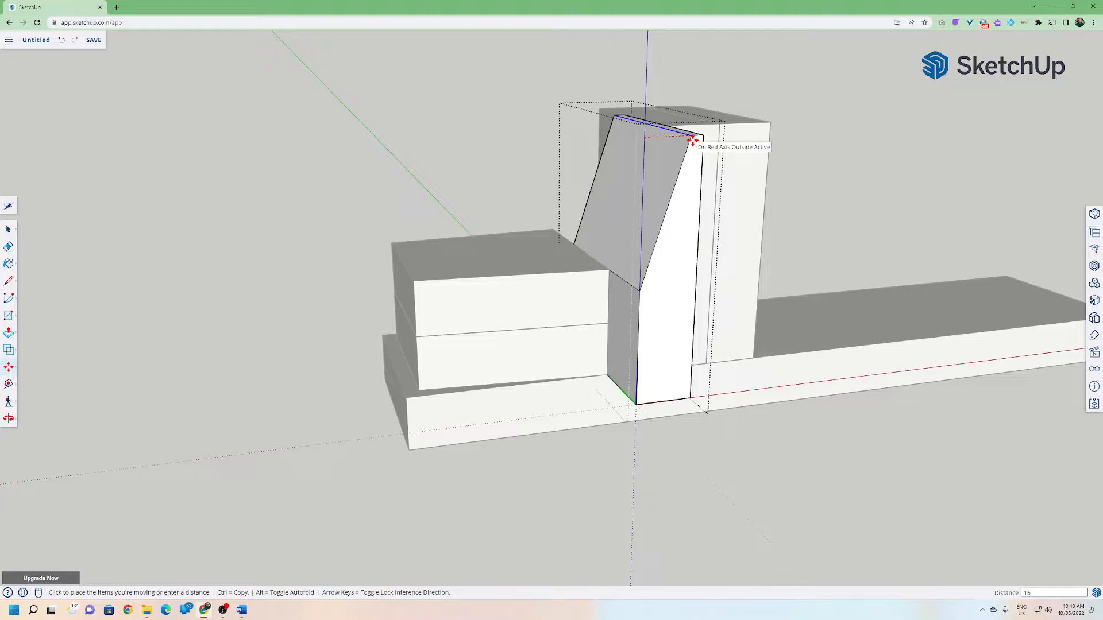
{"action": "left_click", "coordinate": [693, 140]}
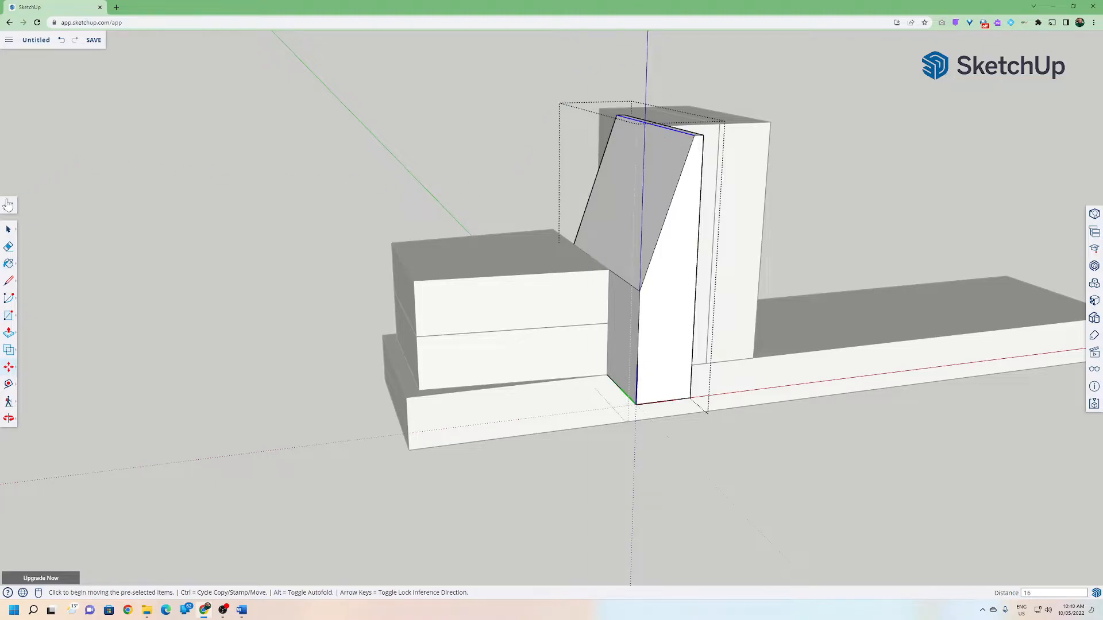
Move the slanted upright back 27 mm into its place beside the other uprights.
{"action": "left_click", "coordinate": [8, 229]}
{"action": "left_click", "coordinate": [68, 237]}
{"action": "left_click", "coordinate": [631, 323]}
{"action": "left_click", "coordinate": [9, 367]}
{"action": "left_click", "coordinate": [641, 408]}
{"action": "left_click", "coordinate": [599, 373]}
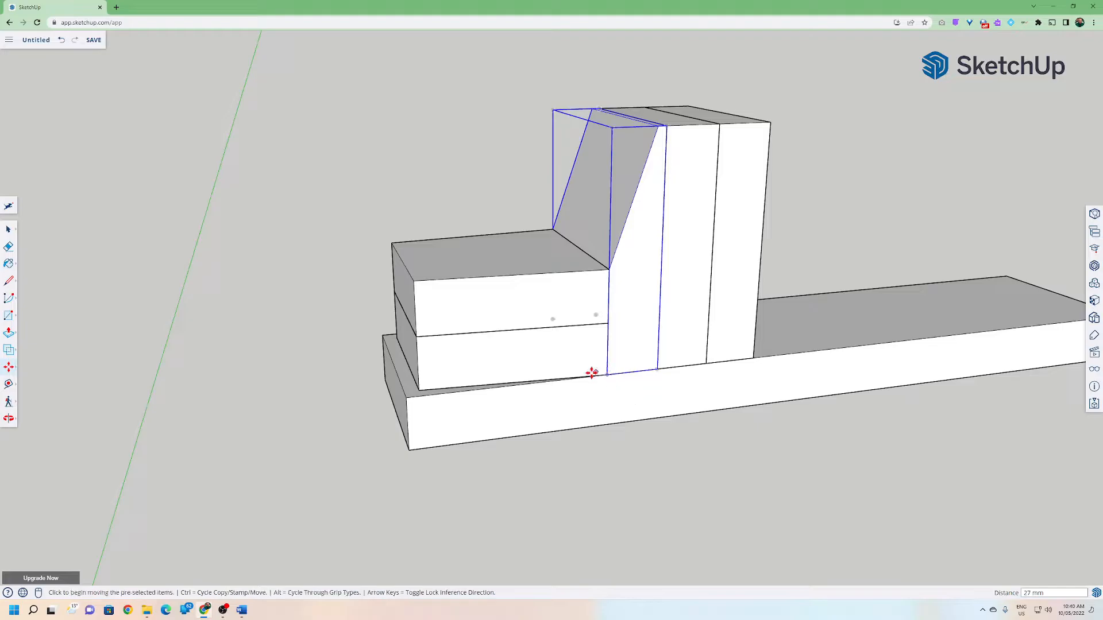
Open the base block for editing and place guides 30 mm in from each end of its front face.
{"action": "left_click", "coordinate": [8, 230]}
{"action": "left_click", "coordinate": [224, 256]}
{"action": "middle_click_drag", "start_coordinate": [224, 256], "coordinate": [652, 344]}
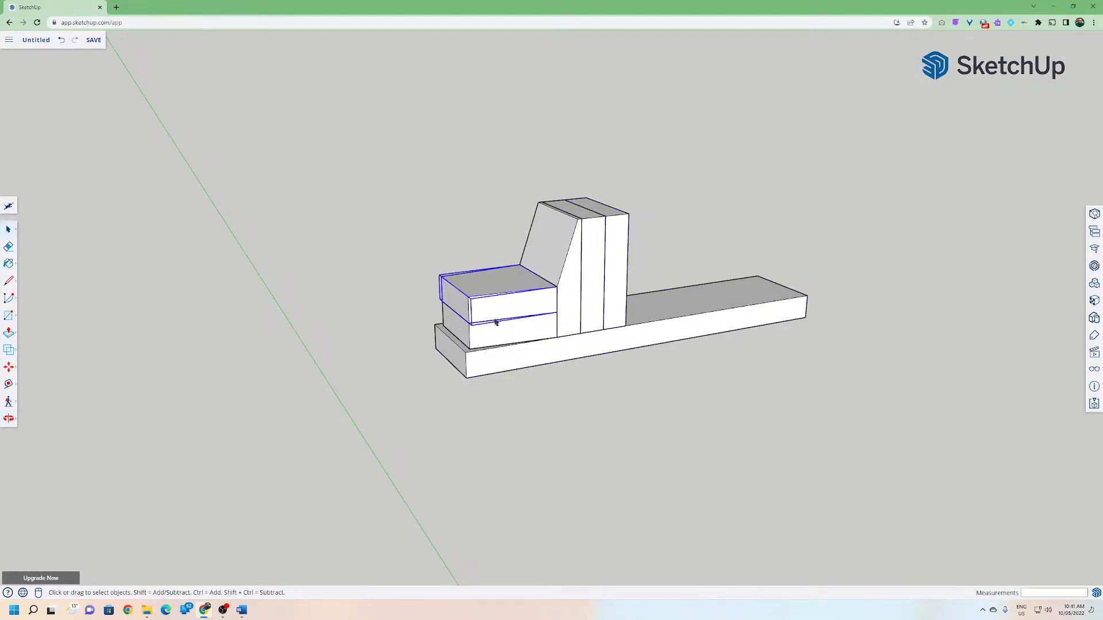
{"action": "middle_click_drag", "start_coordinate": [505, 335], "coordinate": [613, 299]}
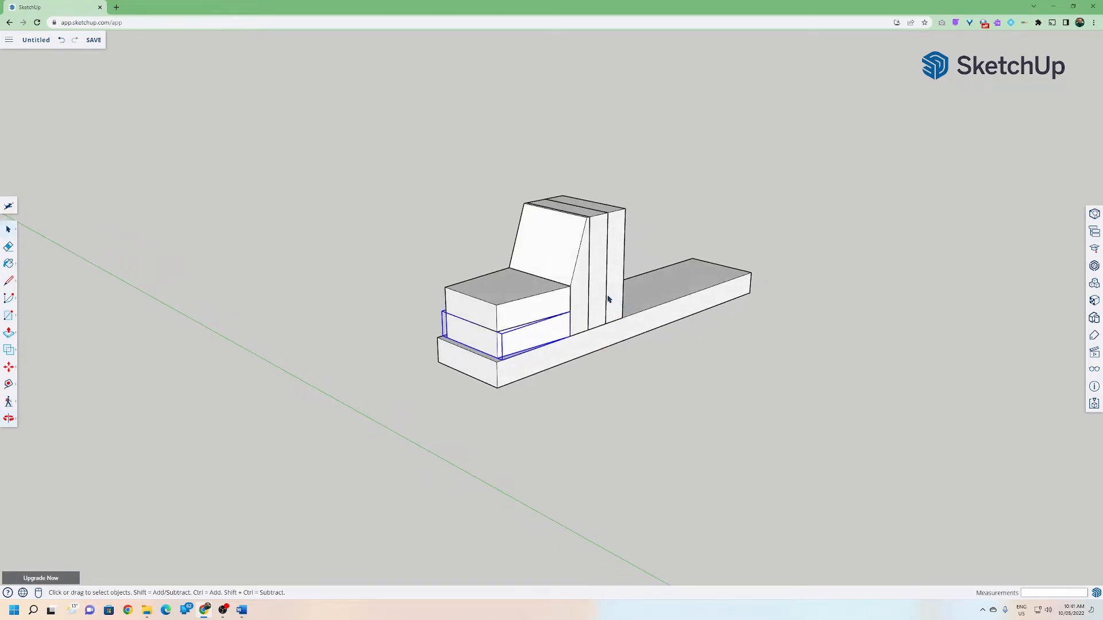
{"action": "scroll", "coordinate": [583, 395], "scroll_direction": "up", "scroll_amount": 6}
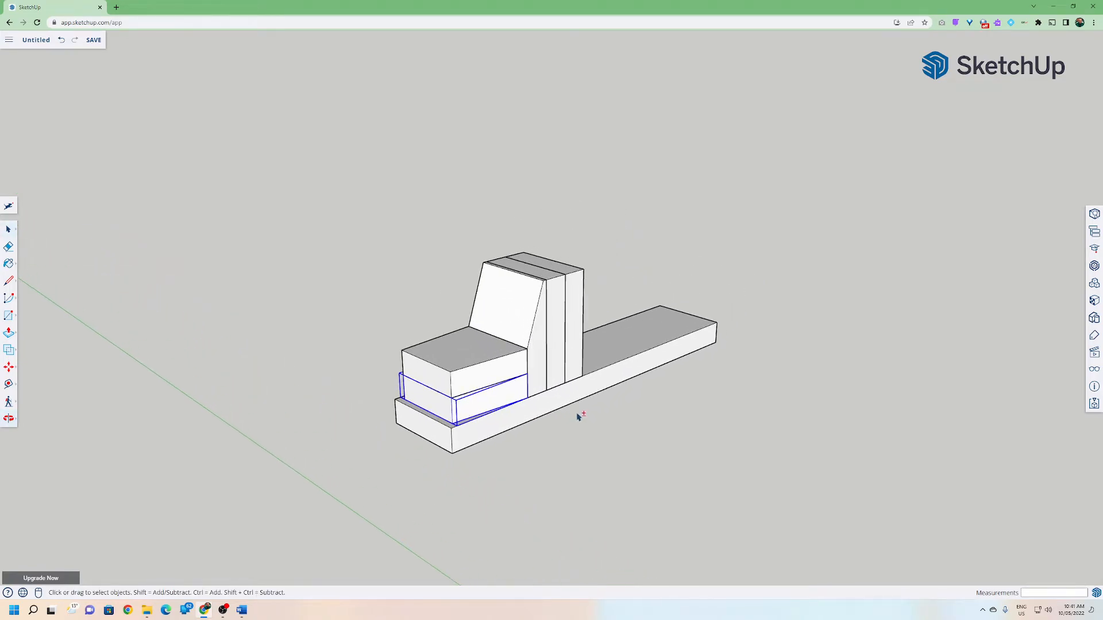
{"action": "middle_click_drag", "start_coordinate": [604, 366], "coordinate": [601, 368]}
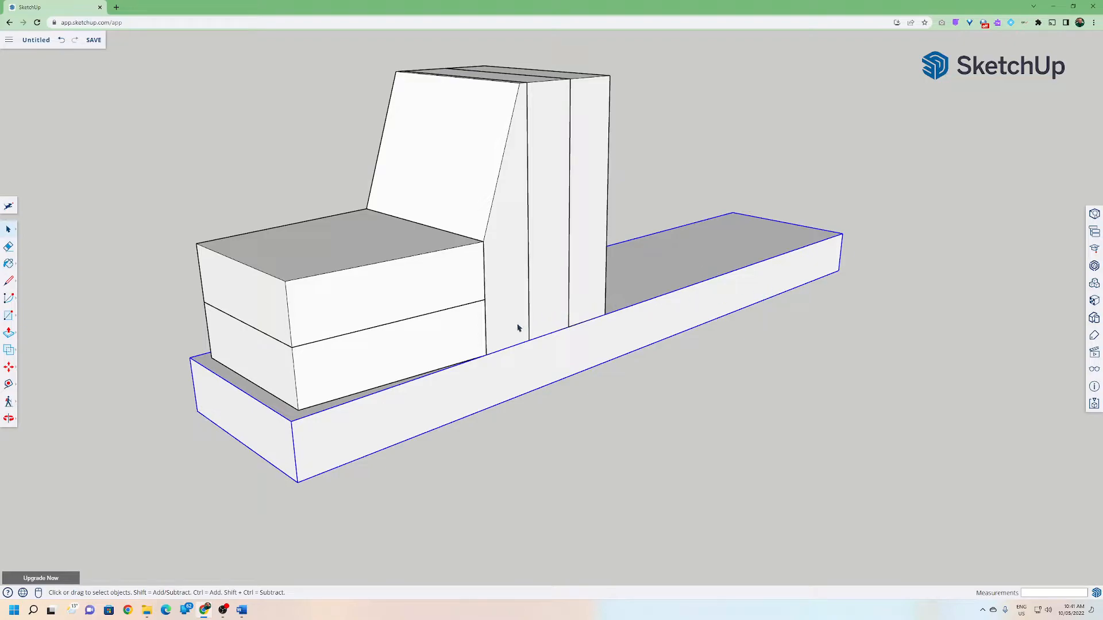
{"action": "double_click", "coordinate": [319, 432]}
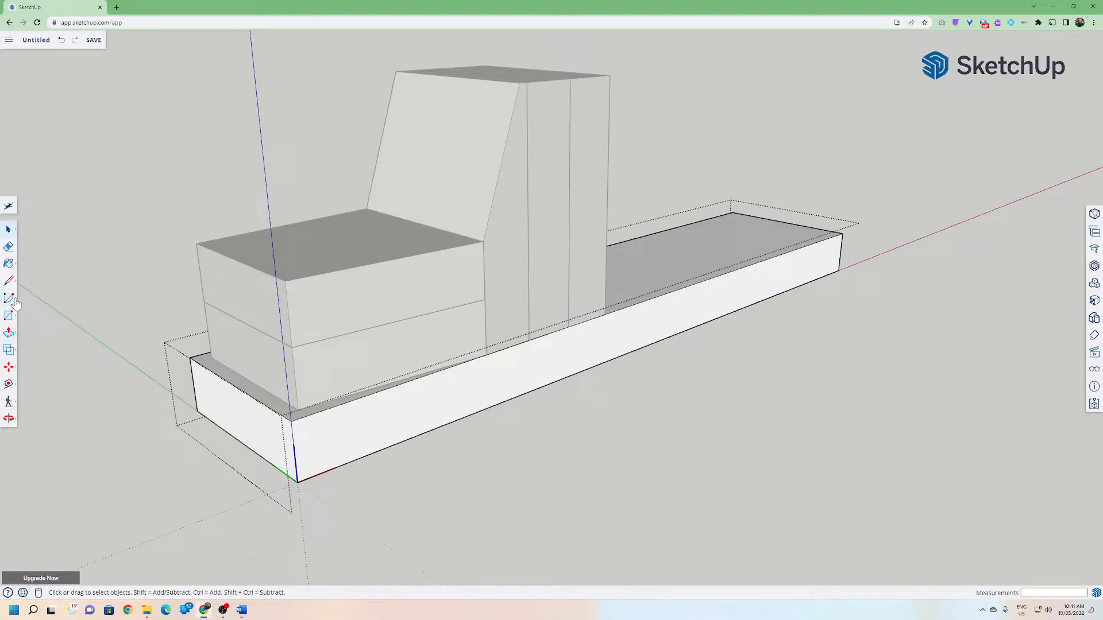
{"action": "left_click", "coordinate": [9, 384]}
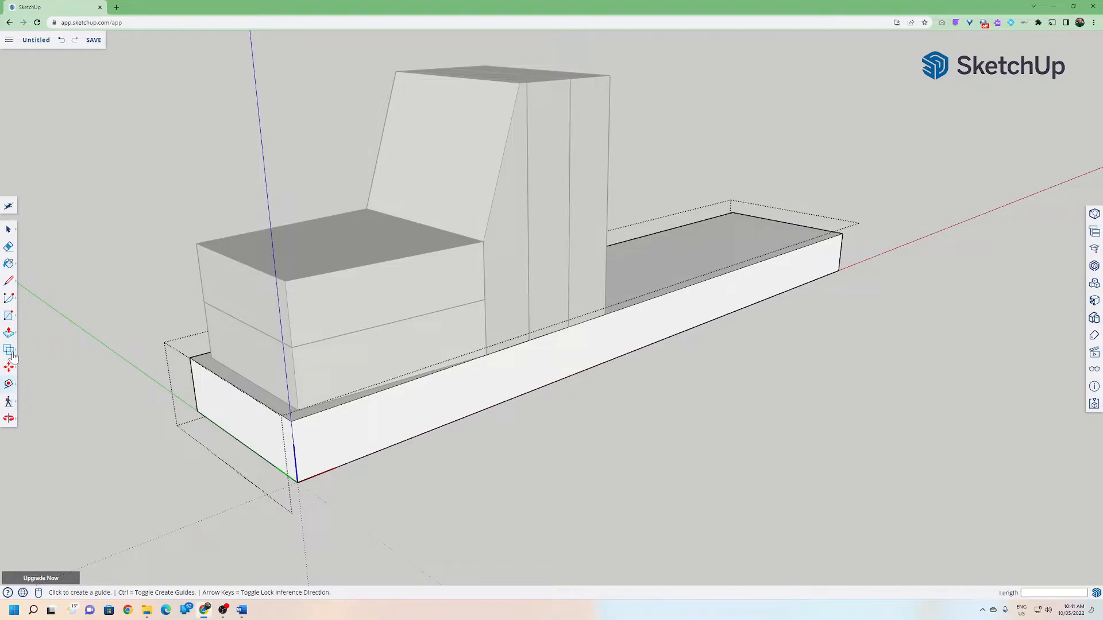
{"action": "mouse_move", "coordinate": [10, 385]}
{"action": "left_click", "coordinate": [293, 440]}
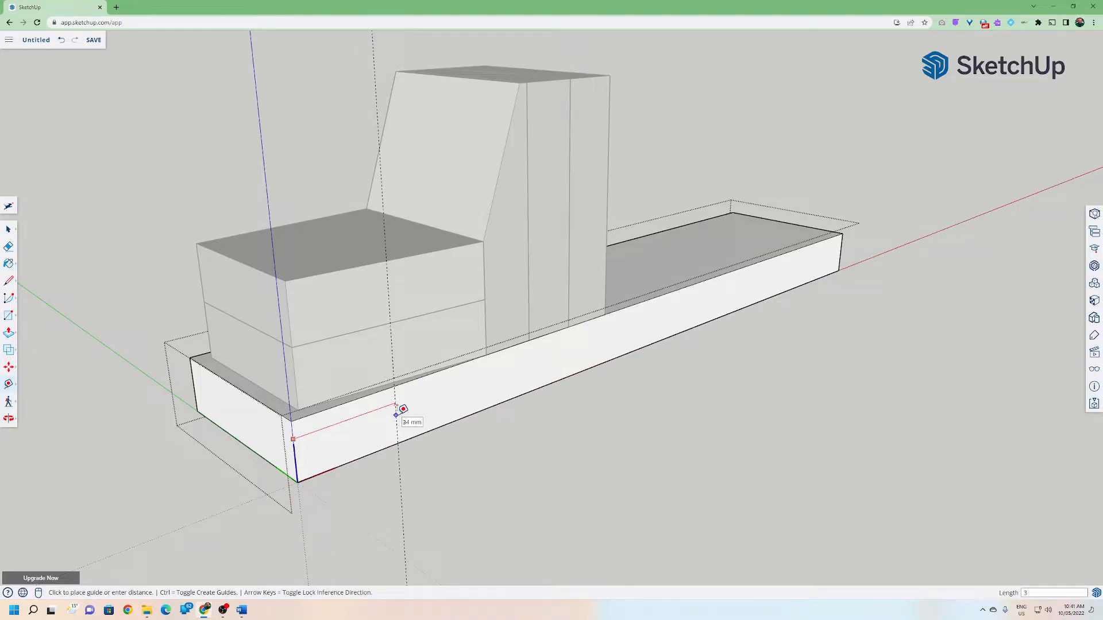
{"action": "key", "text": "Return"}
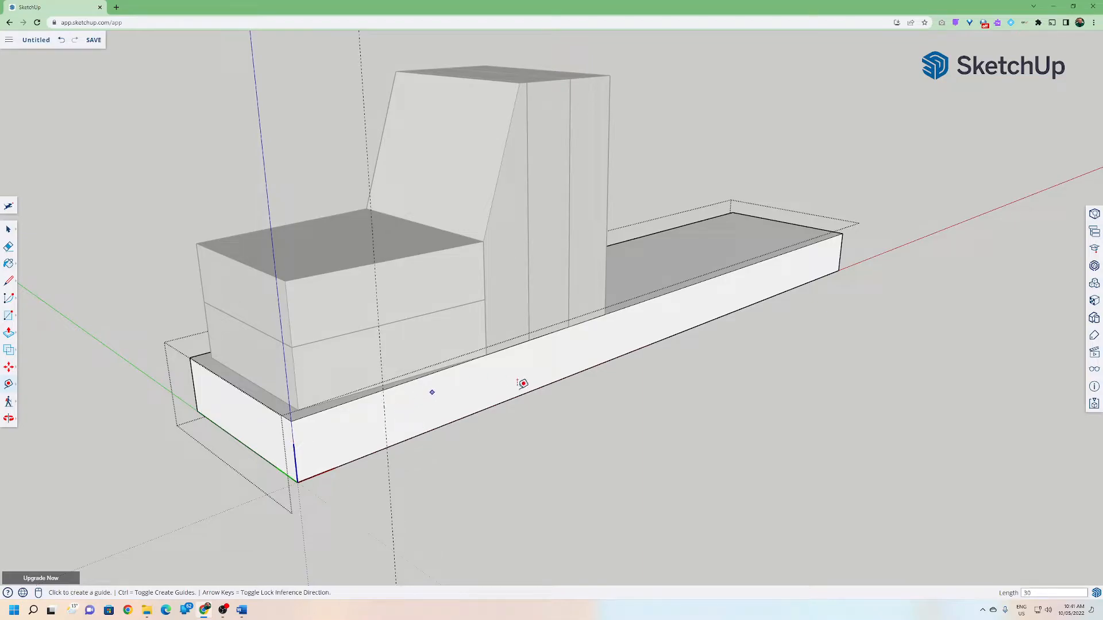
{"action": "left_click", "coordinate": [841, 251]}
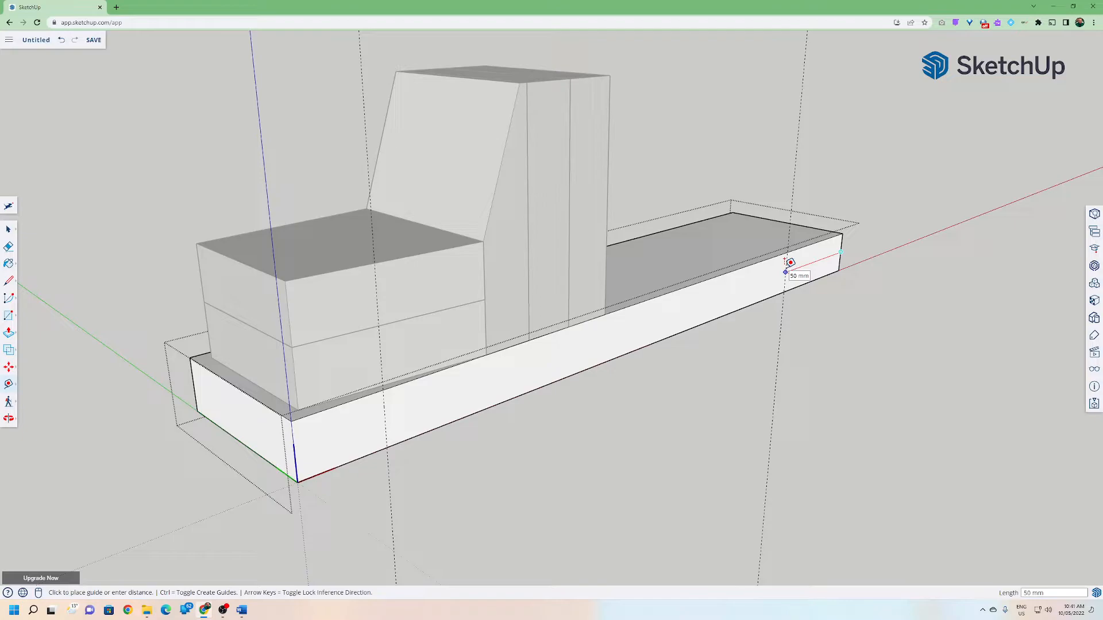
{"action": "type", "text": "30"}
{"action": "key", "text": "Return"}
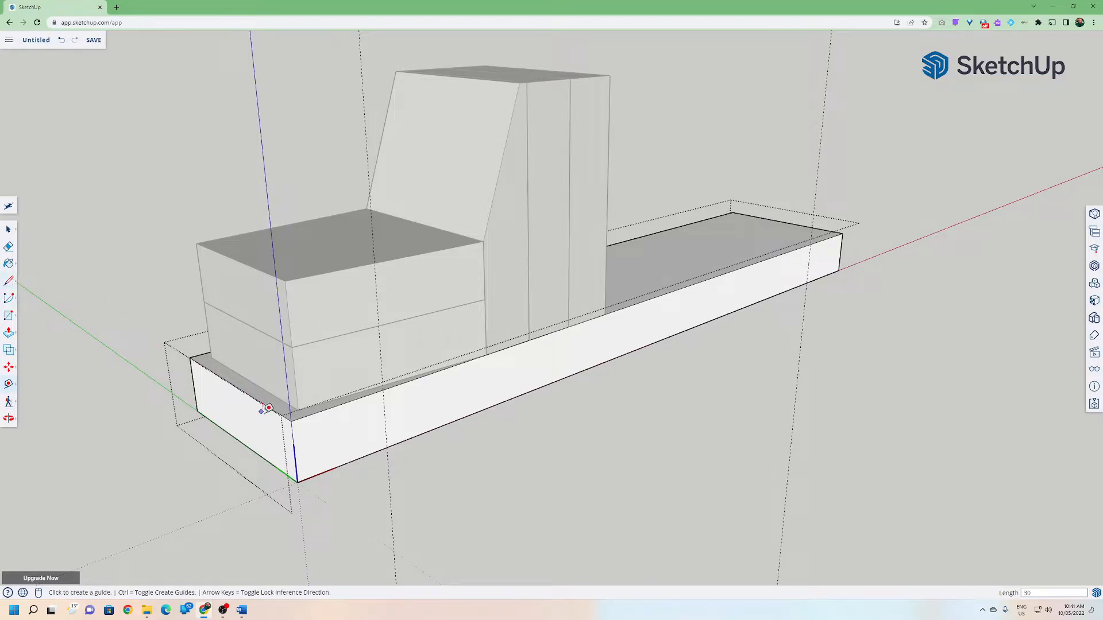
Draw two 3.5 mm radius circles on the base's front face at the guide positions near each end.
{"action": "left_click", "coordinate": [13, 318]}
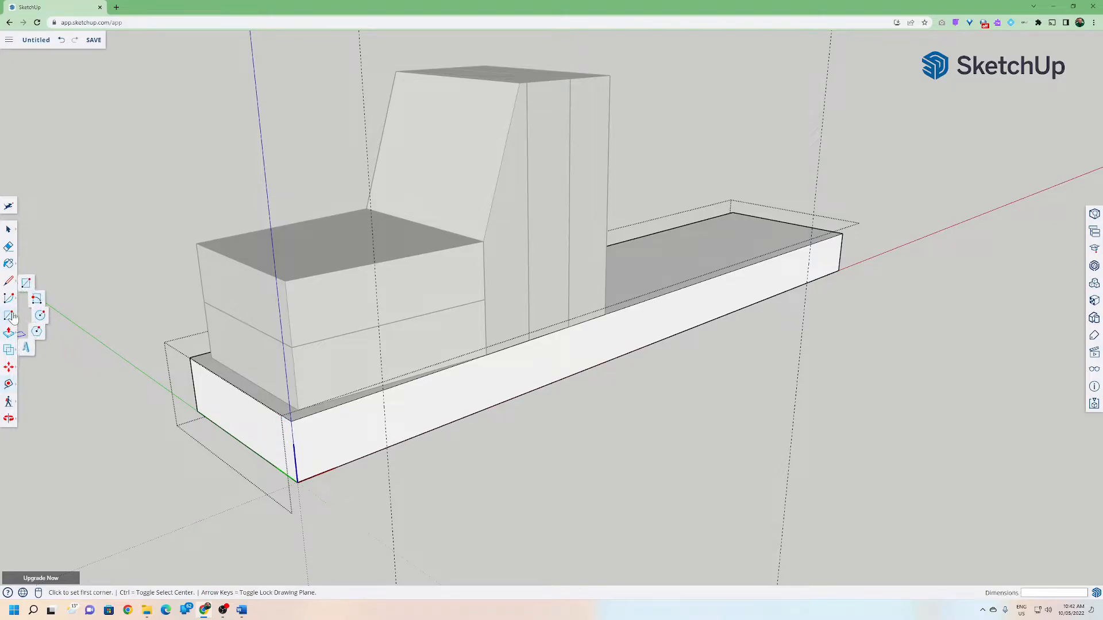
{"action": "left_click", "coordinate": [45, 325]}
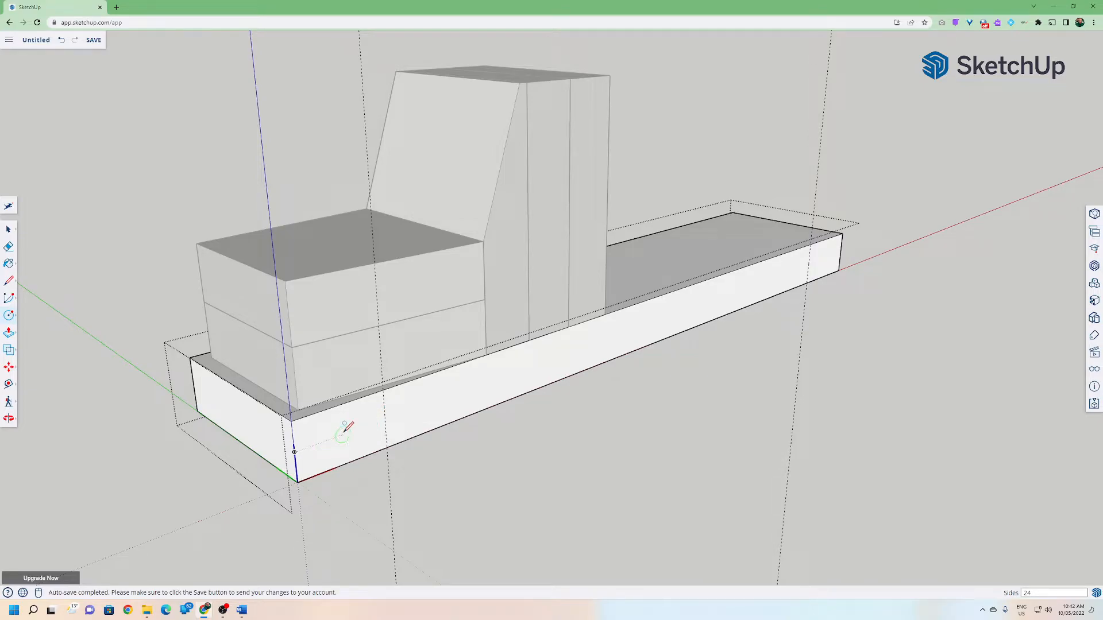
{"action": "key", "text": "Down"}
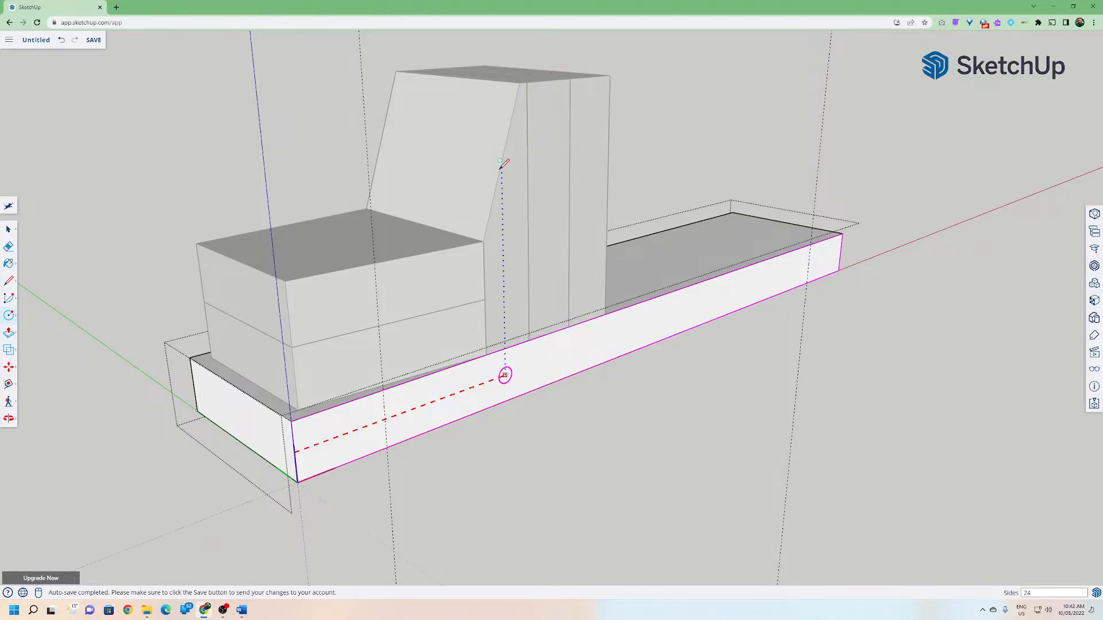
{"action": "left_click", "coordinate": [385, 420]}
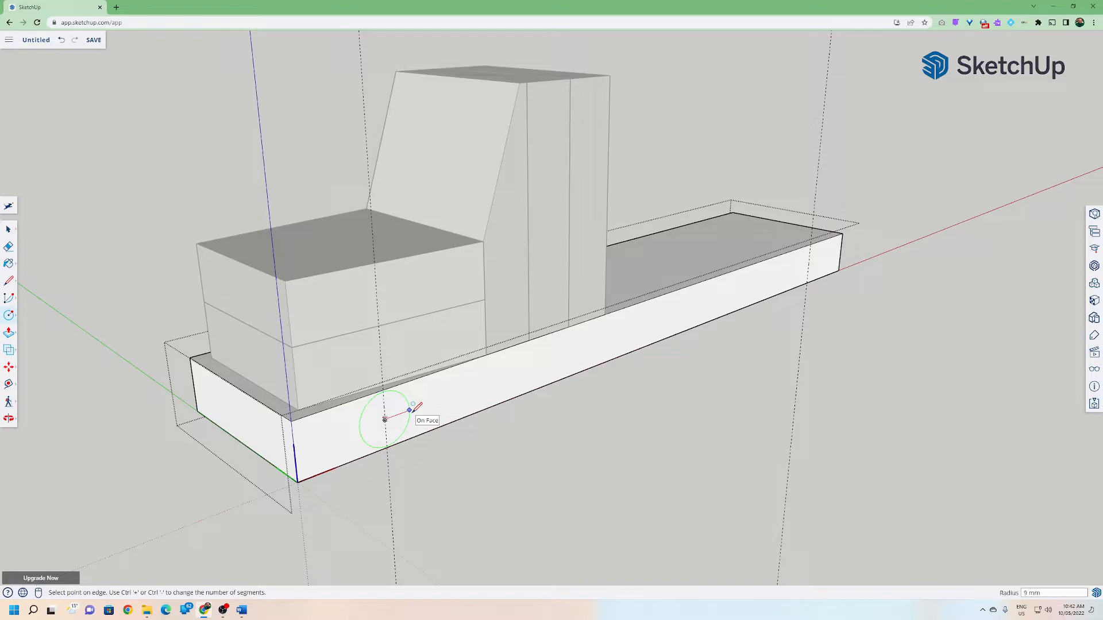
{"action": "key", "text": "Return"}
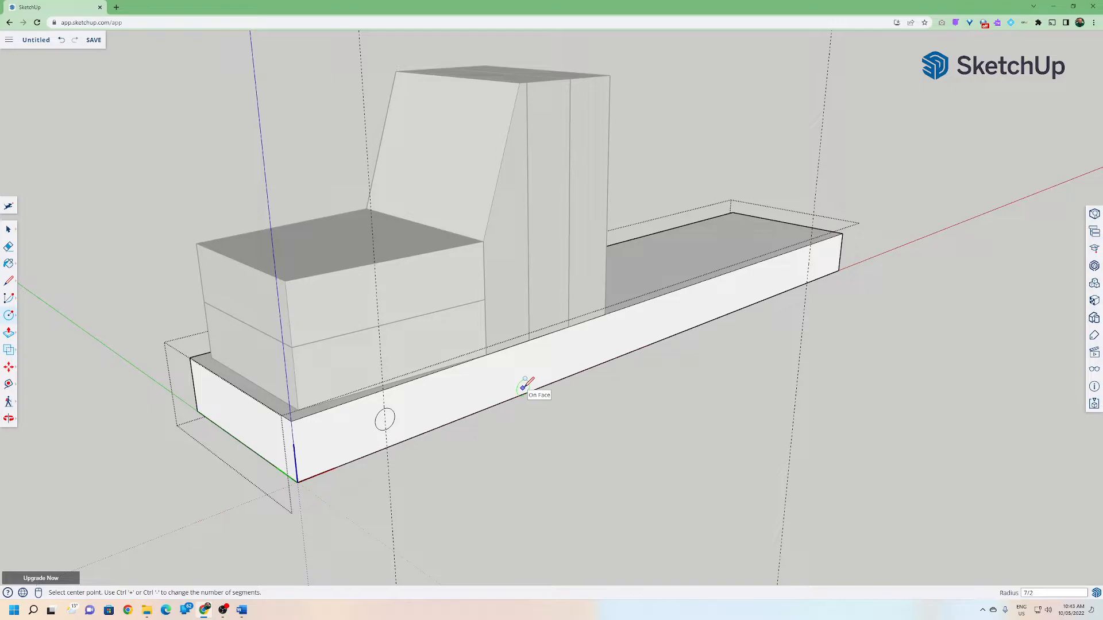
{"action": "left_click", "coordinate": [808, 263]}
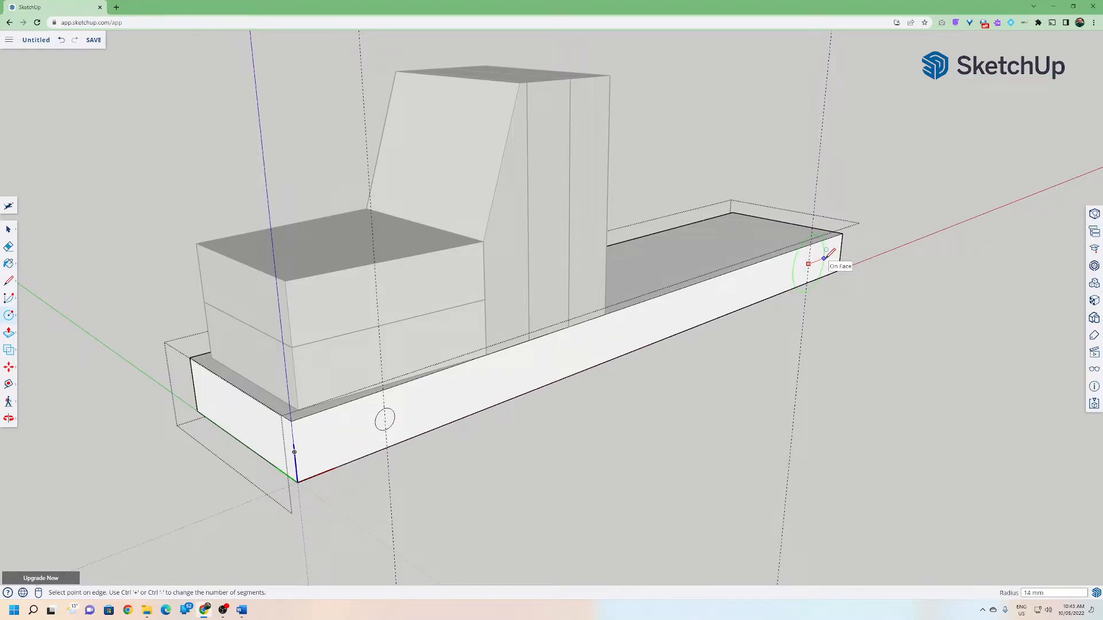
{"action": "type", "text": "3.5"}
{"action": "key", "text": "Return"}
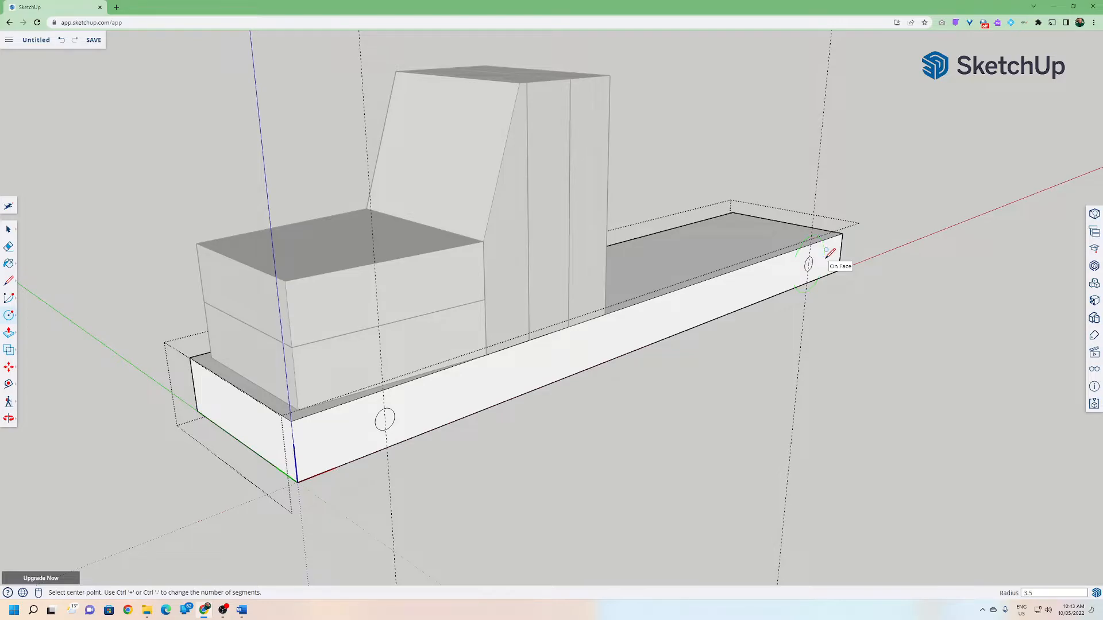
Push the first circle on the base's front face all the way through the base to make a hole.
{"action": "middle_click_drag", "start_coordinate": [770, 310], "coordinate": [584, 332]}
{"action": "scroll", "coordinate": [551, 344], "scroll_direction": "up", "scroll_amount": 3}
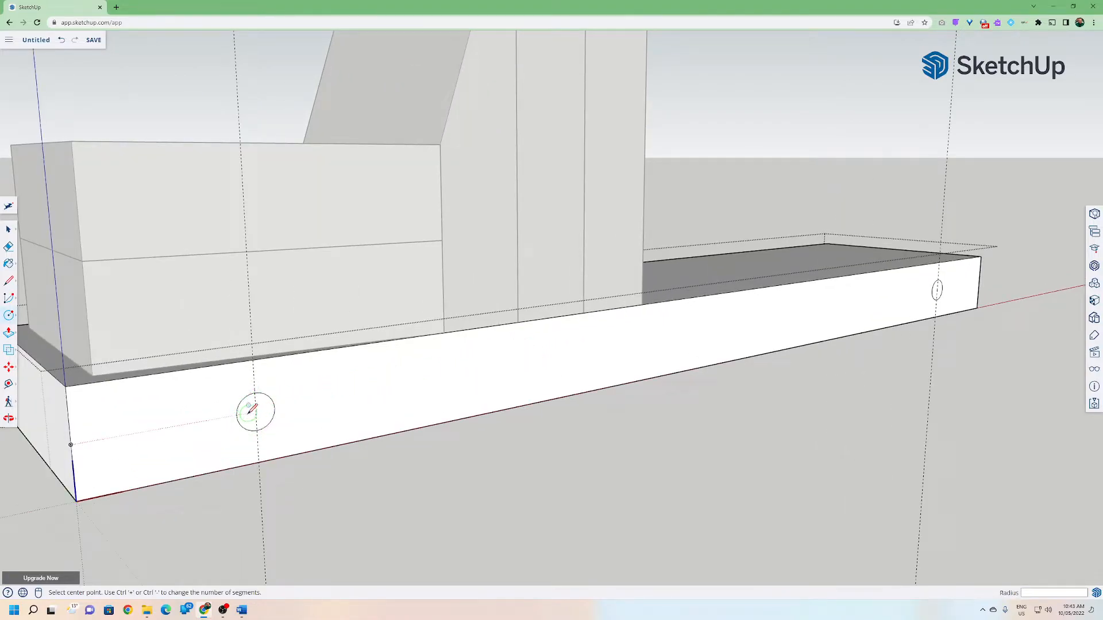
{"action": "scroll", "coordinate": [181, 412], "scroll_direction": "down", "scroll_amount": 1}
{"action": "scroll", "coordinate": [181, 412], "scroll_direction": "down", "scroll_amount": 1}
{"action": "left_click", "coordinate": [8, 333]}
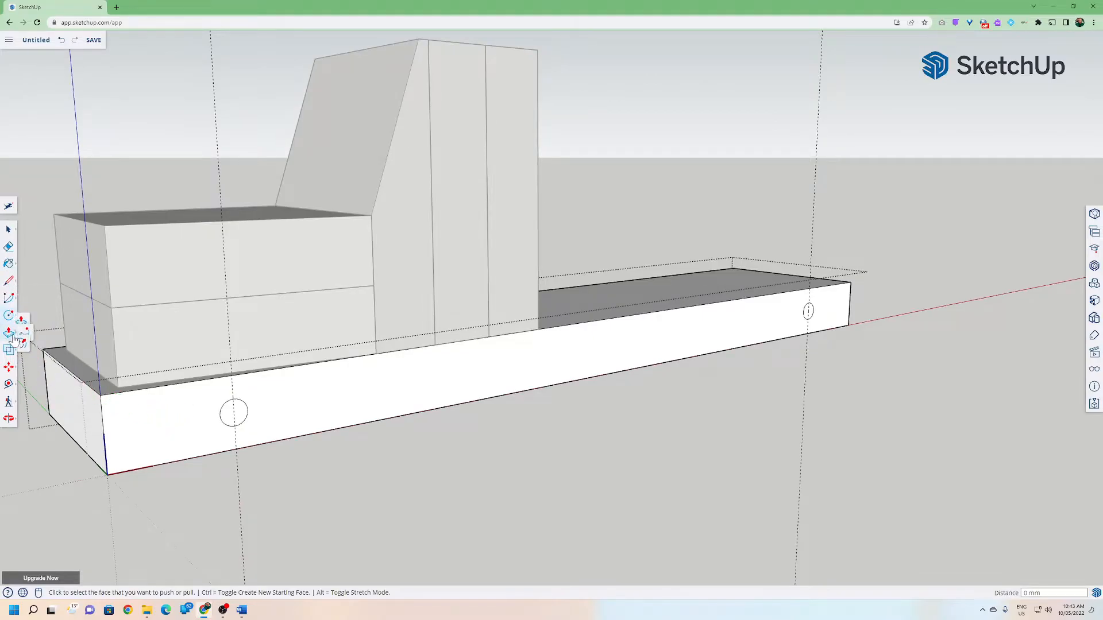
{"action": "left_click", "coordinate": [230, 419]}
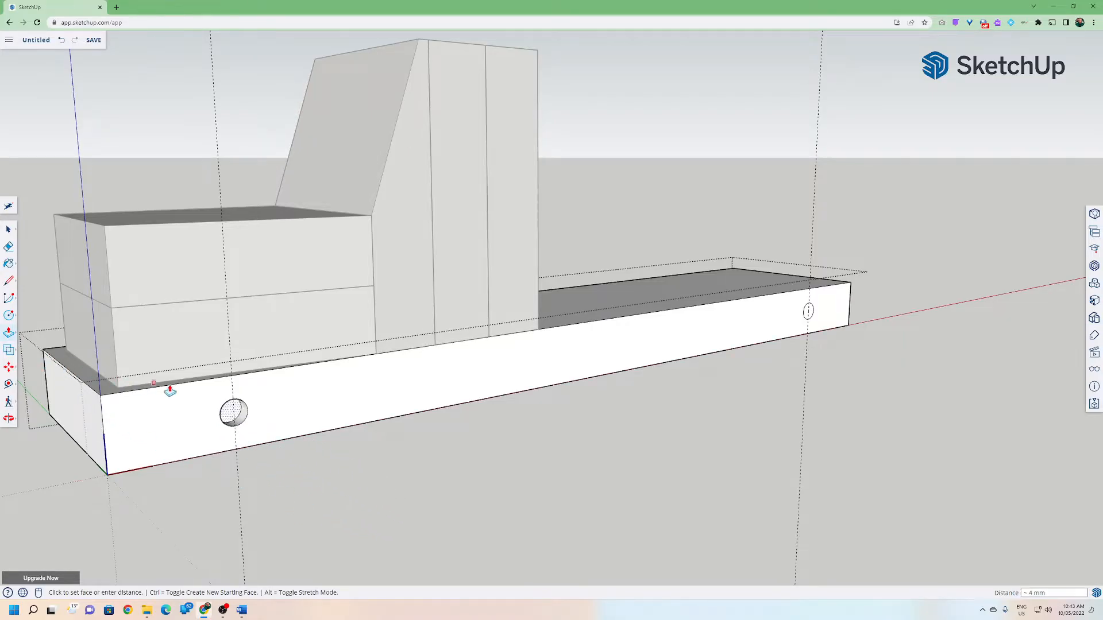
{"action": "middle_click_drag", "start_coordinate": [105, 407], "coordinate": [684, 352]}
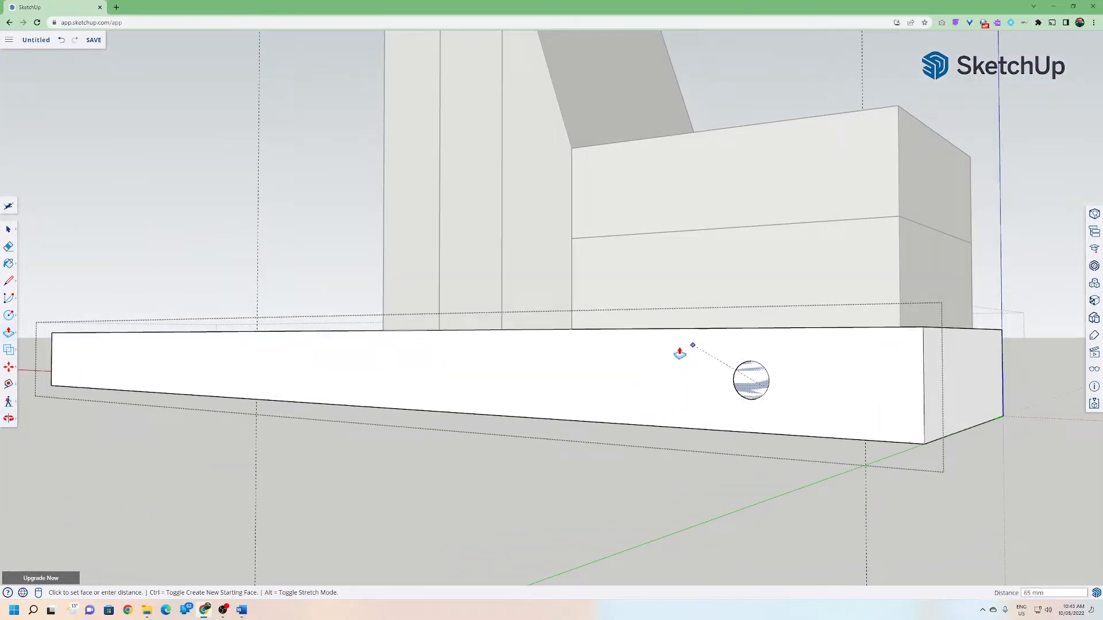
{"action": "left_click", "coordinate": [665, 376]}
Push the second circle near the other end through the base to the back face.
{"action": "middle_click_drag", "start_coordinate": [834, 419], "coordinate": [682, 432]}
{"action": "scroll", "coordinate": [833, 395], "scroll_direction": "up", "scroll_amount": 5}
{"action": "left_click", "coordinate": [793, 389]}
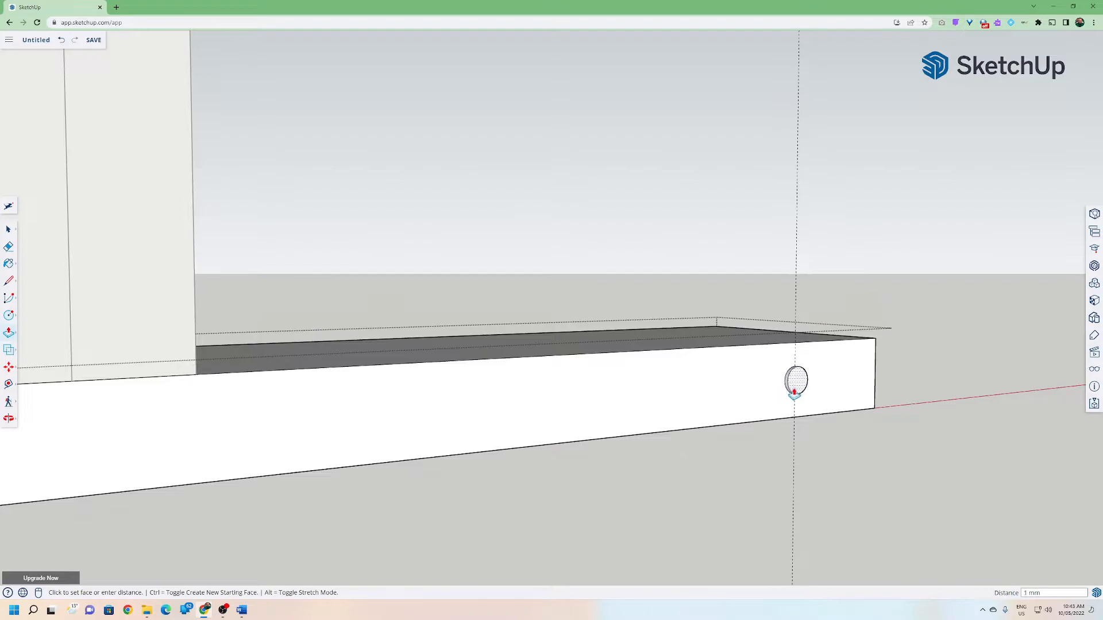
{"action": "left_click", "coordinate": [632, 333]}
Orbit and zoom around the model to inspect the holes through the base.
{"action": "middle_click_drag", "start_coordinate": [759, 350], "coordinate": [692, 369]}
{"action": "scroll", "coordinate": [686, 378], "scroll_direction": "down", "scroll_amount": 5}
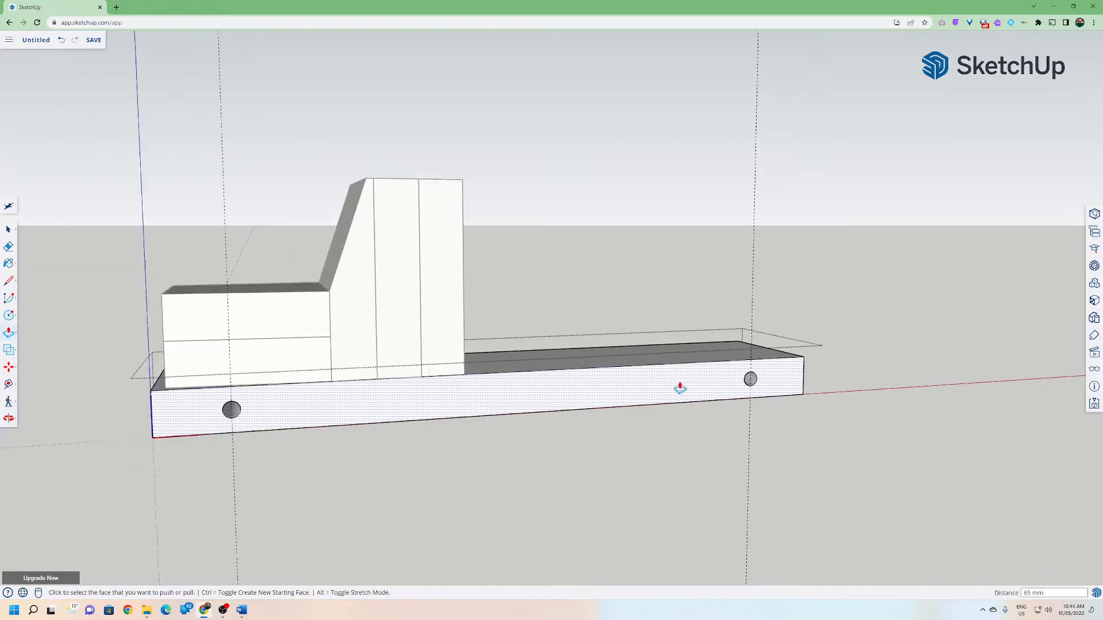
{"action": "middle_click_drag", "start_coordinate": [568, 412], "coordinate": [746, 453]}
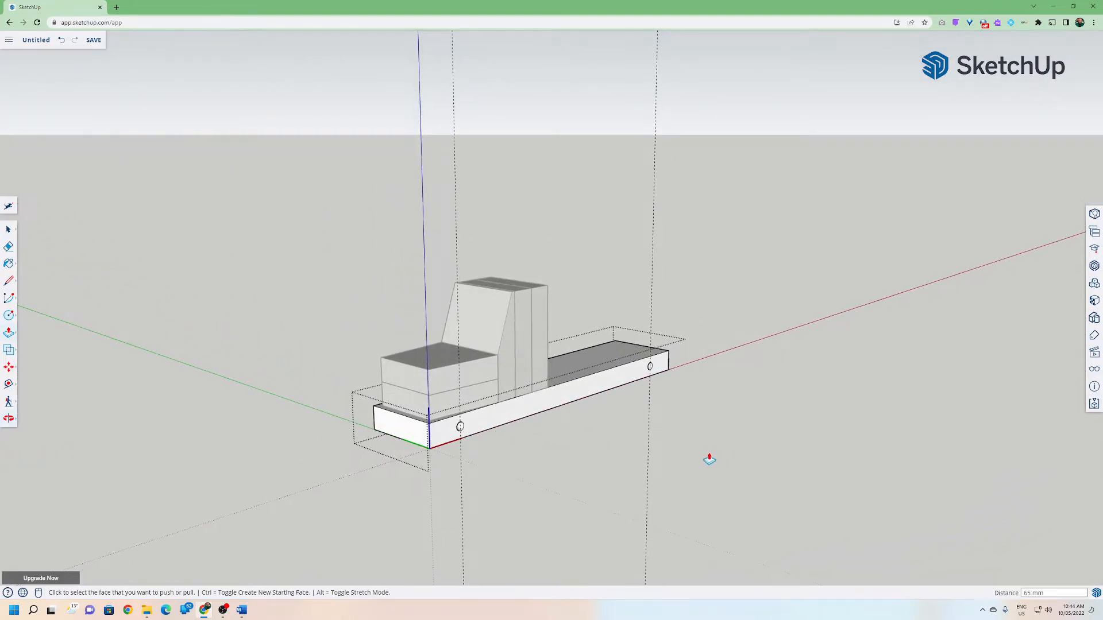
{"action": "scroll", "coordinate": [673, 457], "scroll_direction": "up", "scroll_amount": 2}
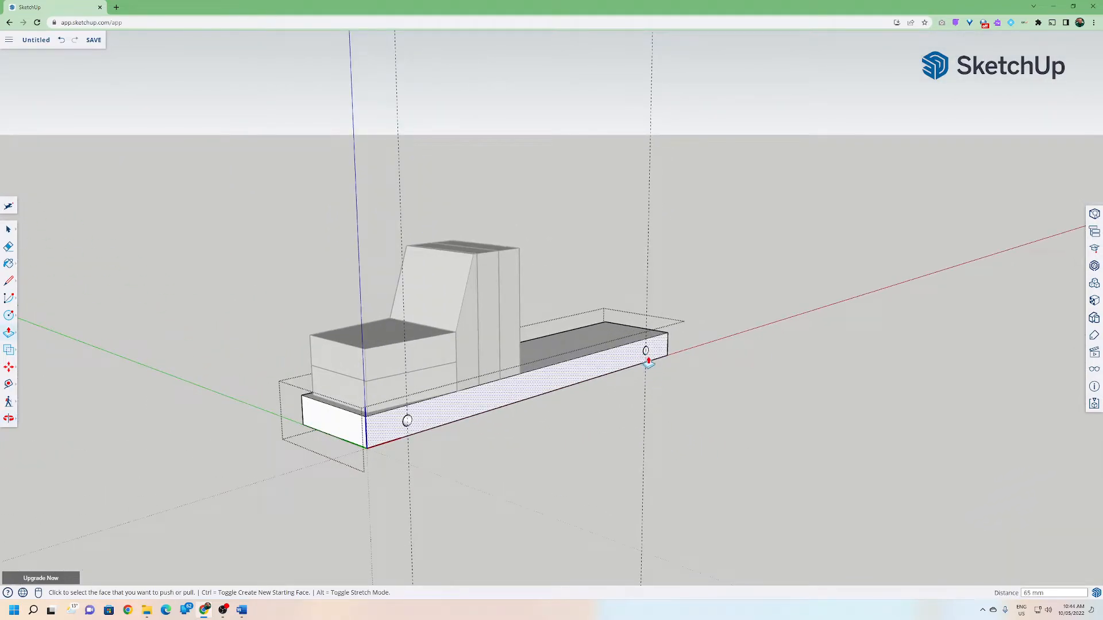
{"action": "middle_click_drag", "start_coordinate": [534, 355], "coordinate": [363, 398]}
{"action": "key", "text": "space"}
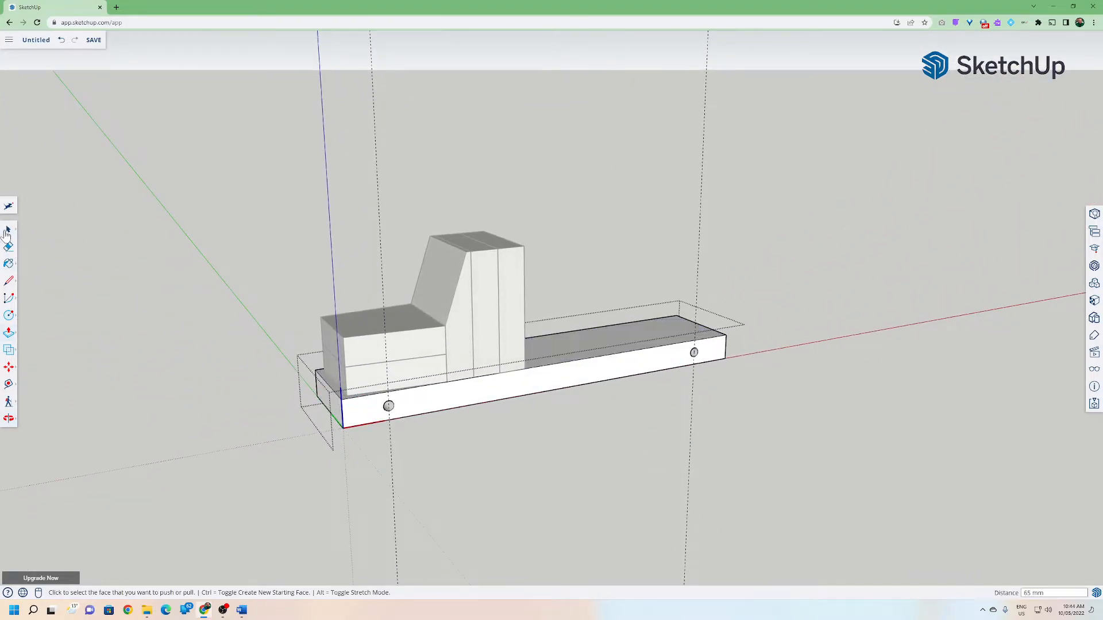
{"action": "middle_click_drag", "start_coordinate": [152, 294], "coordinate": [413, 382]}
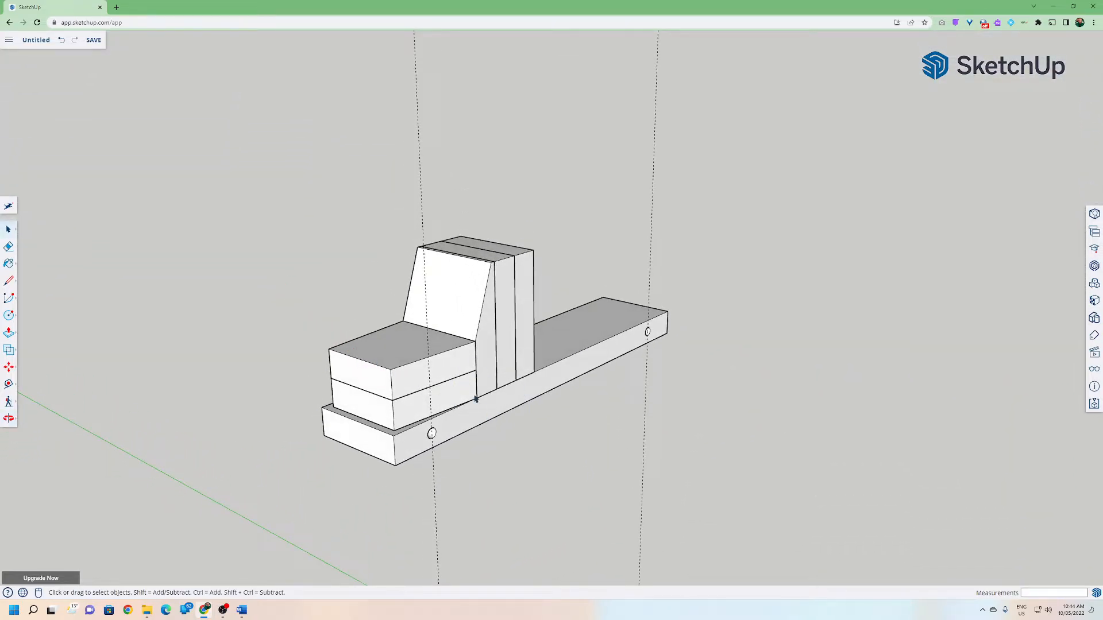
{"action": "mouse_move", "coordinate": [449, 408]}
{"action": "middle_mouse_down"}
{"action": "mouse_move", "coordinate": [540, 414]}
{"action": "mouse_move", "coordinate": [536, 369]}
{"action": "mouse_move", "coordinate": [465, 422]}
{"action": "middle_mouse_up"}
{"action": "scroll", "coordinate": [466, 421], "scroll_direction": "up", "scroll_amount": 2}
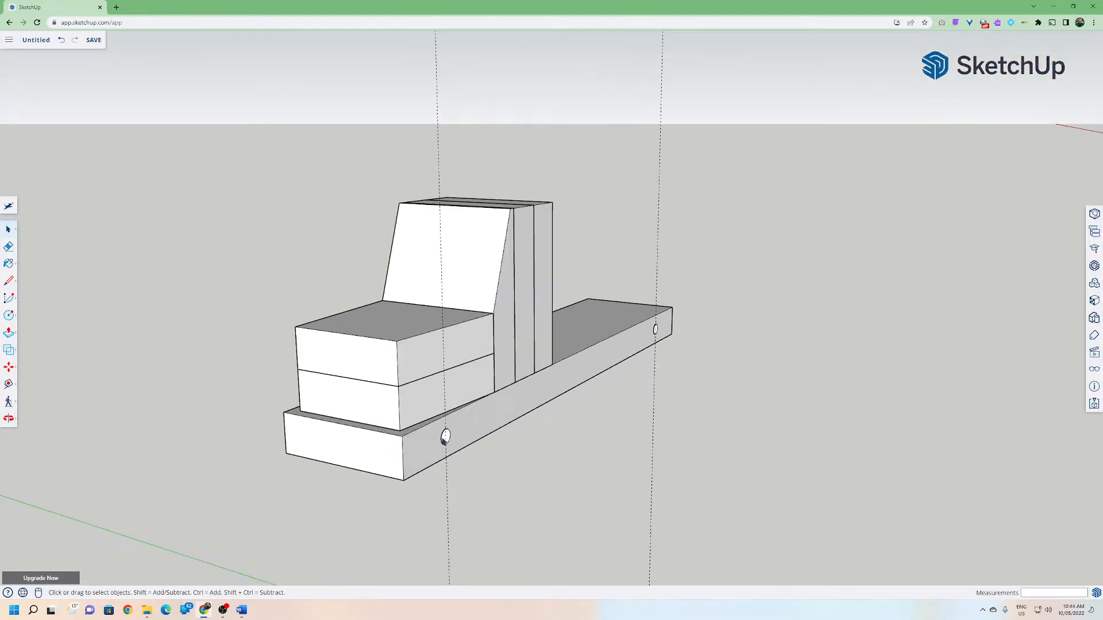
{"action": "scroll", "coordinate": [447, 440], "scroll_direction": "up", "scroll_amount": 1}
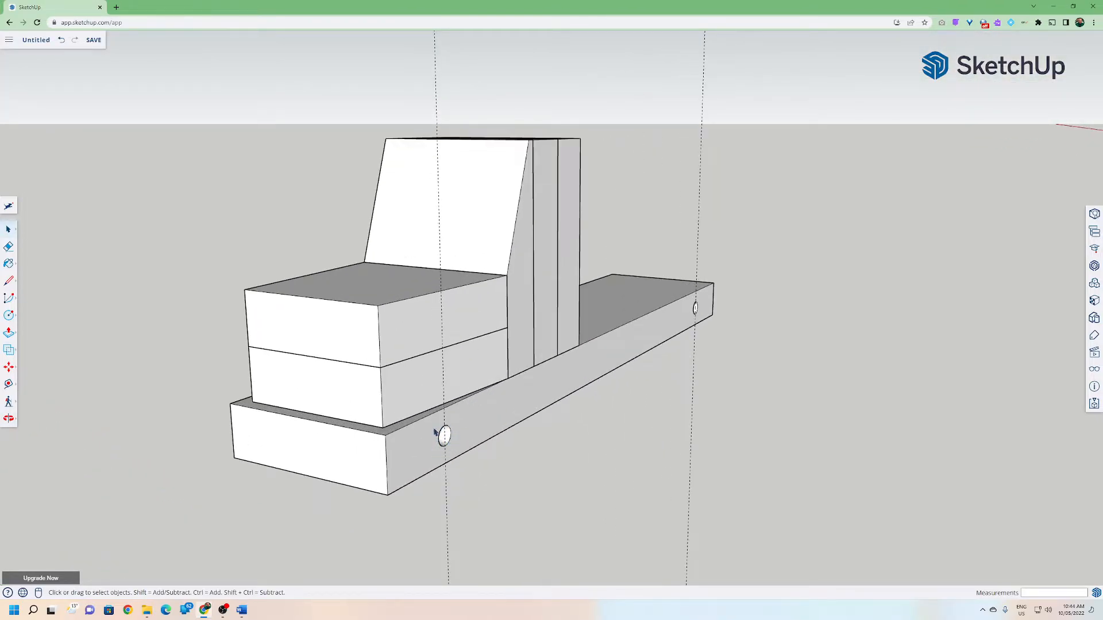
{"action": "mouse_move", "coordinate": [452, 435]}
{"action": "middle_mouse_down"}
{"action": "mouse_move", "coordinate": [500, 414]}
{"action": "mouse_move", "coordinate": [437, 415]}
{"action": "mouse_move", "coordinate": [447, 416]}
{"action": "middle_mouse_up"}
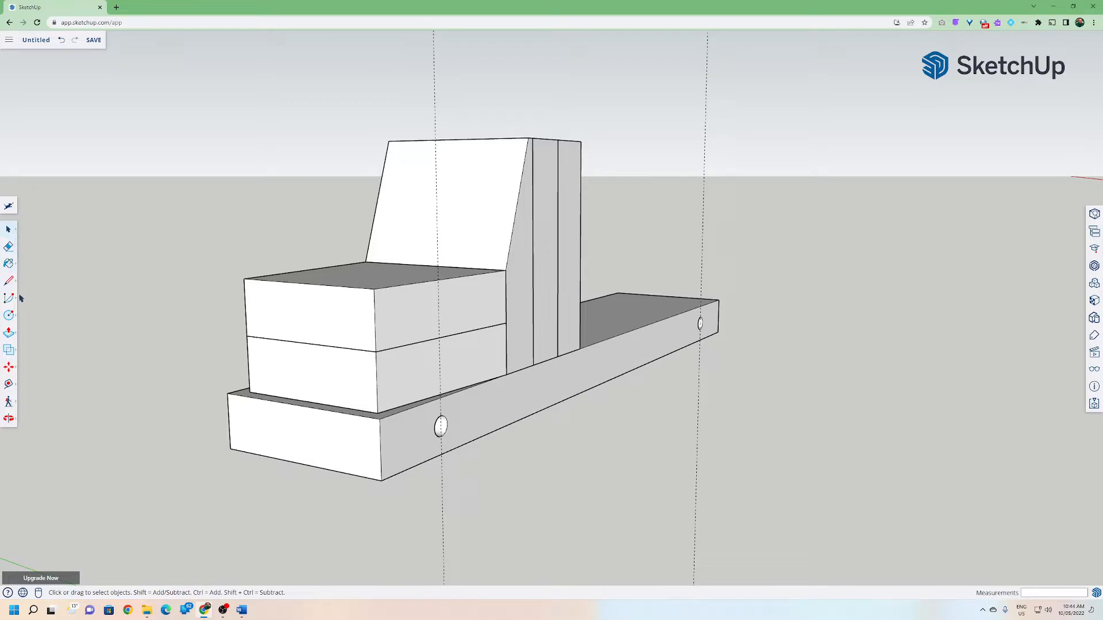
Draw a 96 mm radius circle centred on the near end hole as a wheel disc.
{"action": "left_click", "coordinate": [9, 316]}
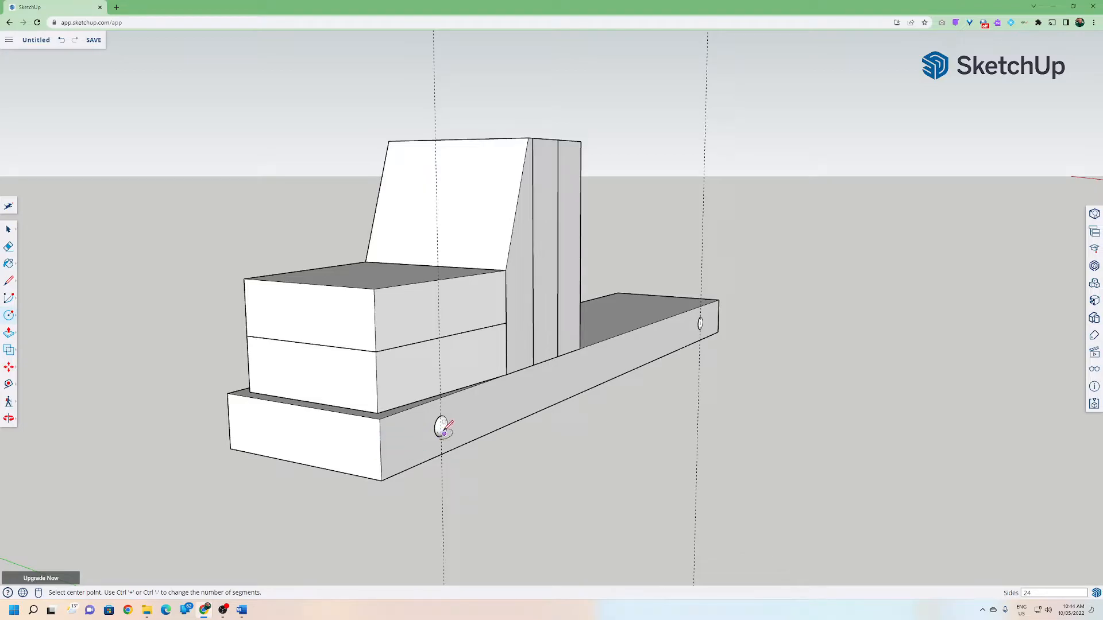
{"action": "scroll", "coordinate": [441, 426], "scroll_direction": "up", "scroll_amount": 2}
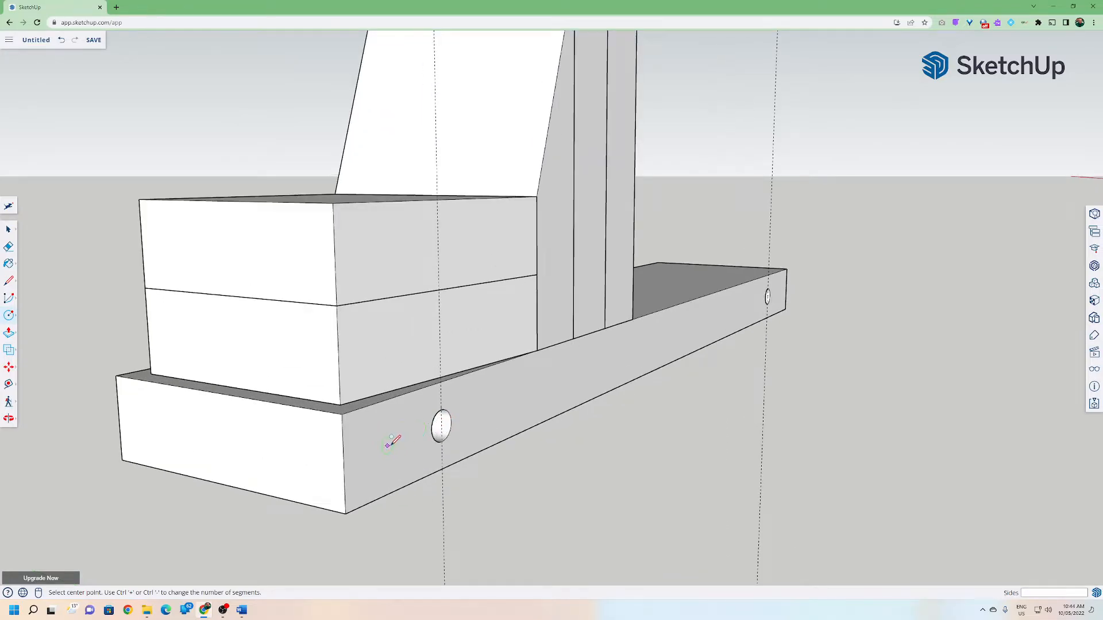
{"action": "scroll", "coordinate": [429, 434], "scroll_direction": "up", "scroll_amount": 4}
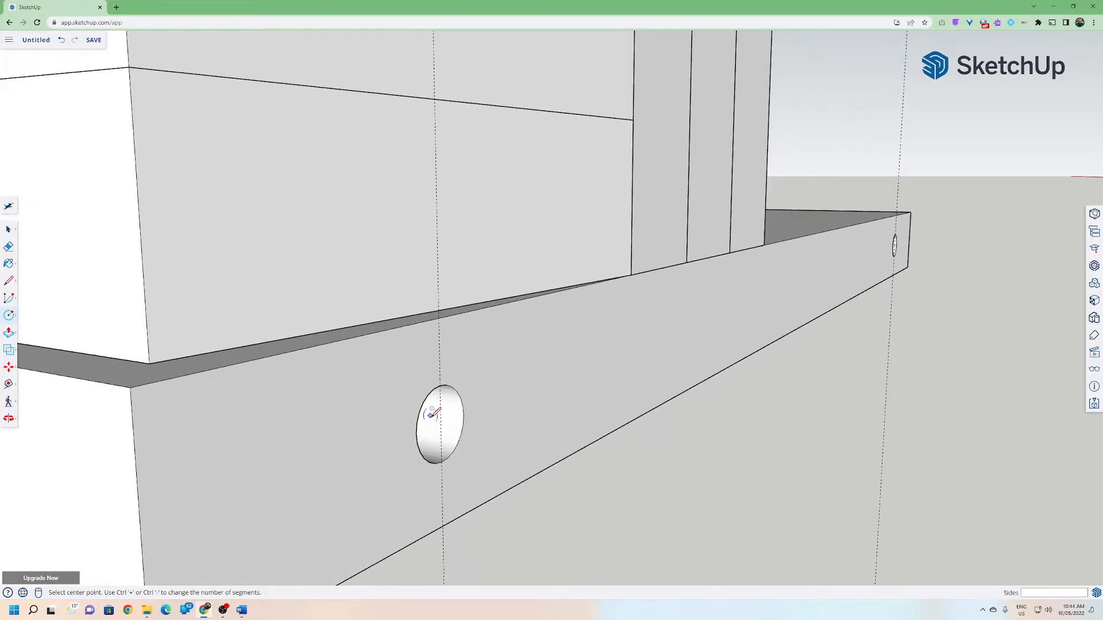
{"action": "scroll", "coordinate": [439, 428], "scroll_direction": "down", "scroll_amount": 2}
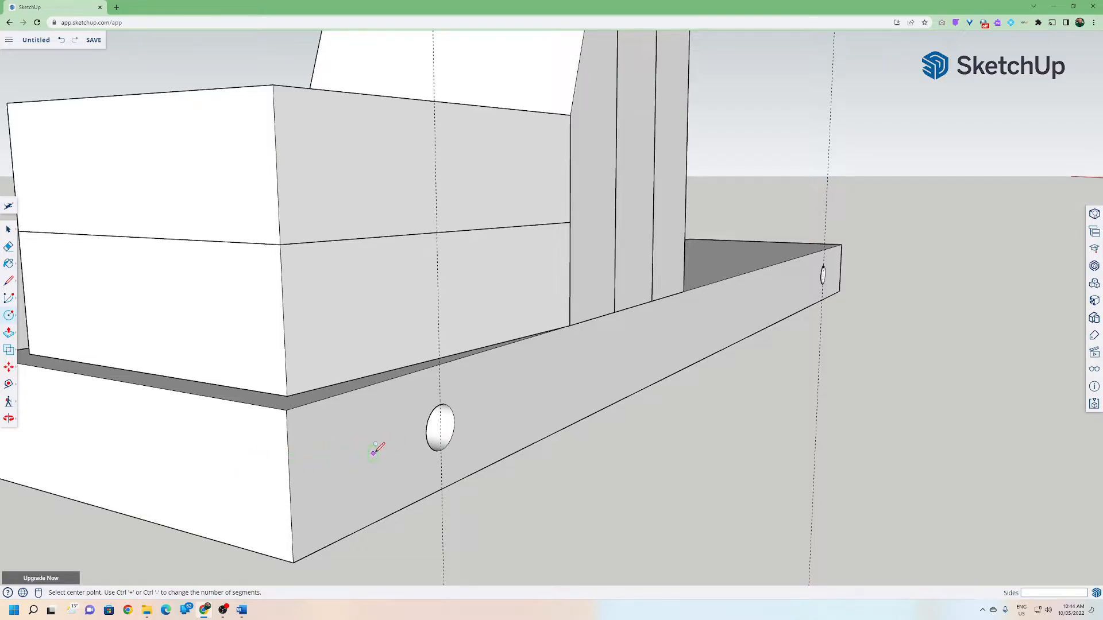
{"action": "key", "text": "shift"}
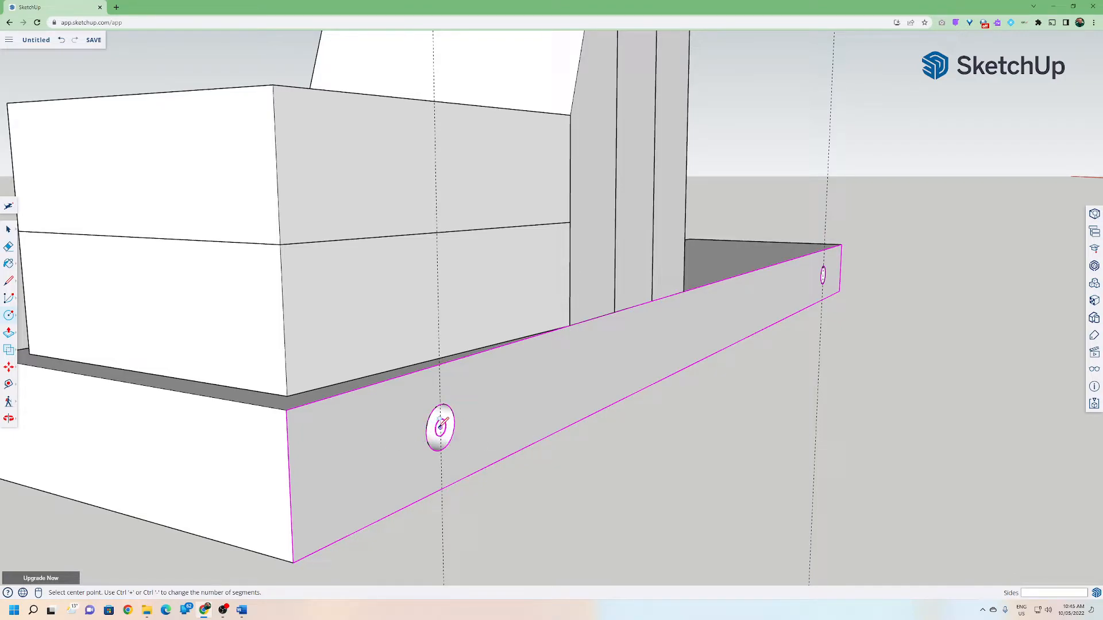
{"action": "left_click", "coordinate": [440, 427]}
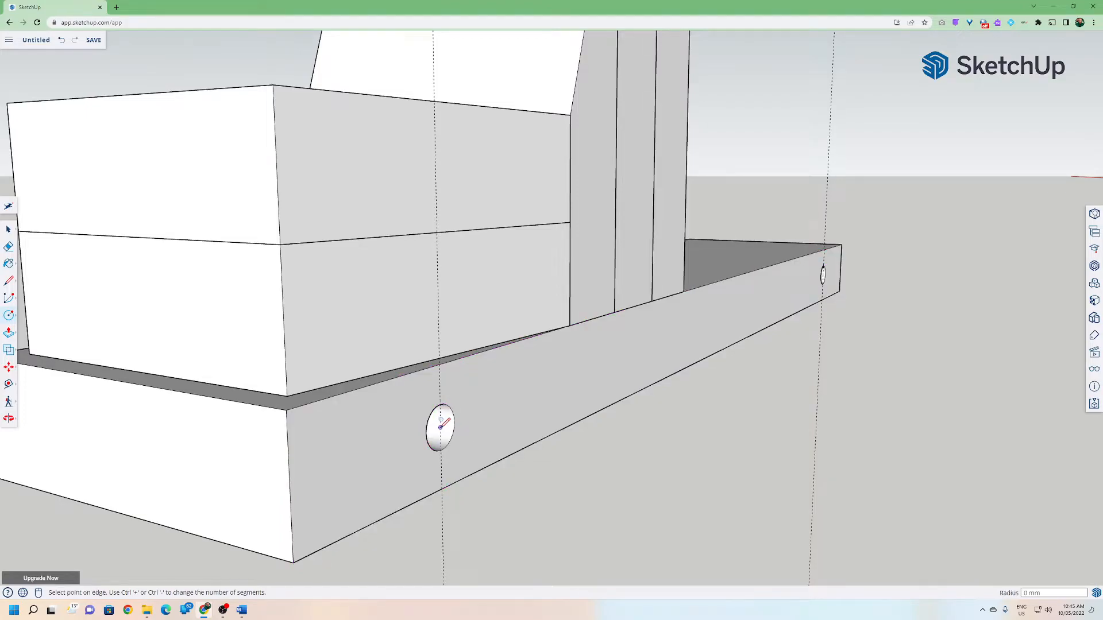
{"action": "left_click", "coordinate": [517, 397]}
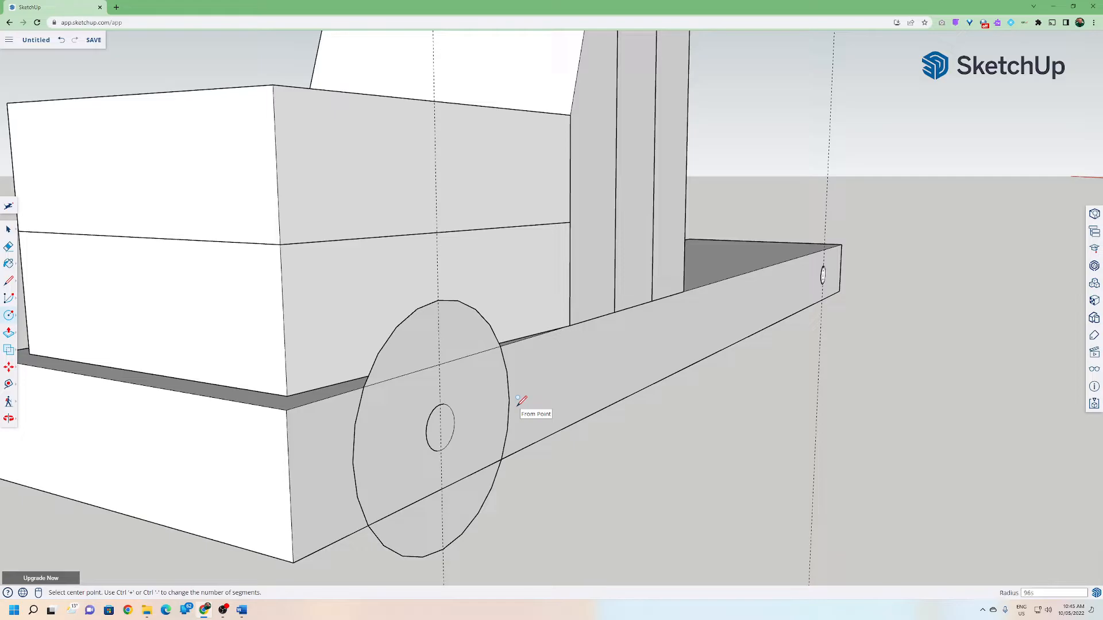
{"action": "key", "text": "Return"}
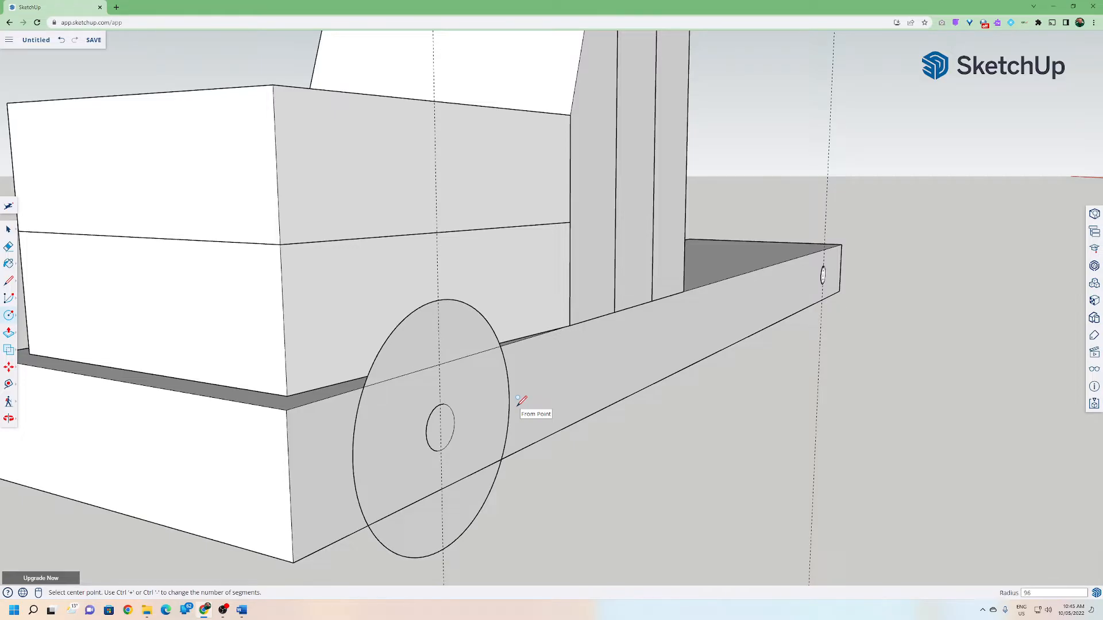
{"action": "scroll", "coordinate": [419, 381], "scroll_direction": "up", "scroll_amount": 6}
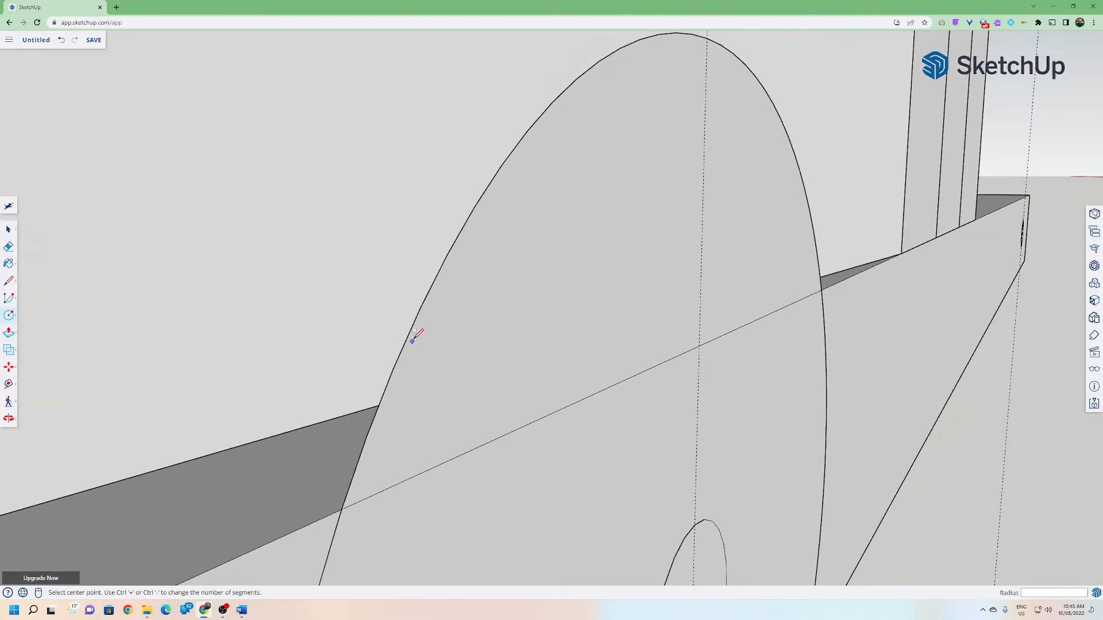
{"action": "middle_click_drag", "start_coordinate": [433, 288], "coordinate": [424, 313]}
{"action": "scroll", "coordinate": [425, 322], "scroll_direction": "down", "scroll_amount": 5}
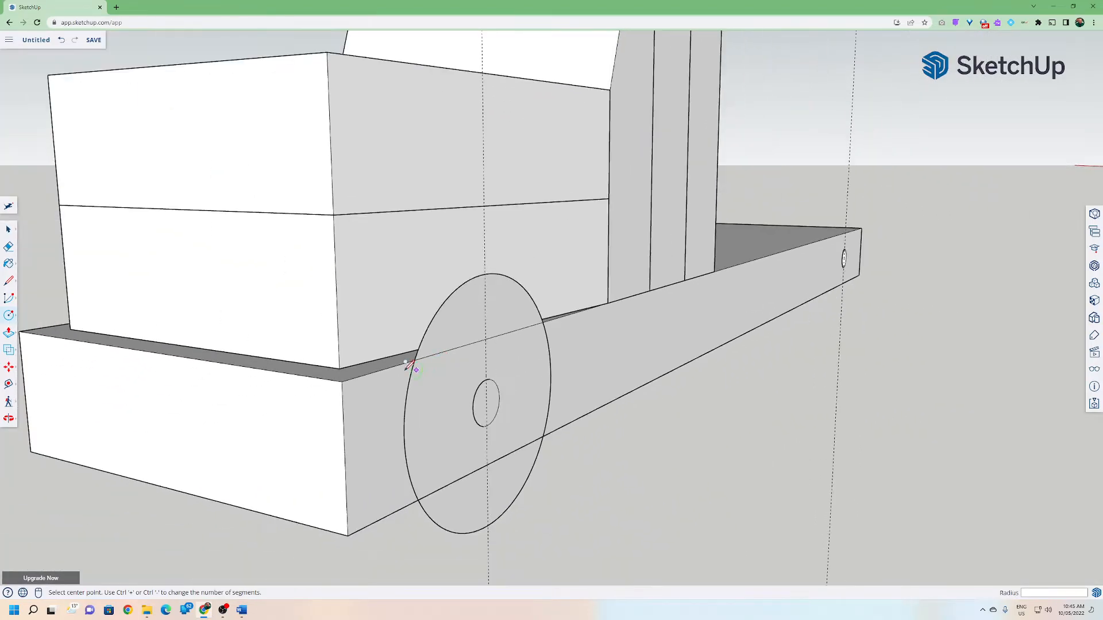
{"action": "left_click", "coordinate": [10, 333]}
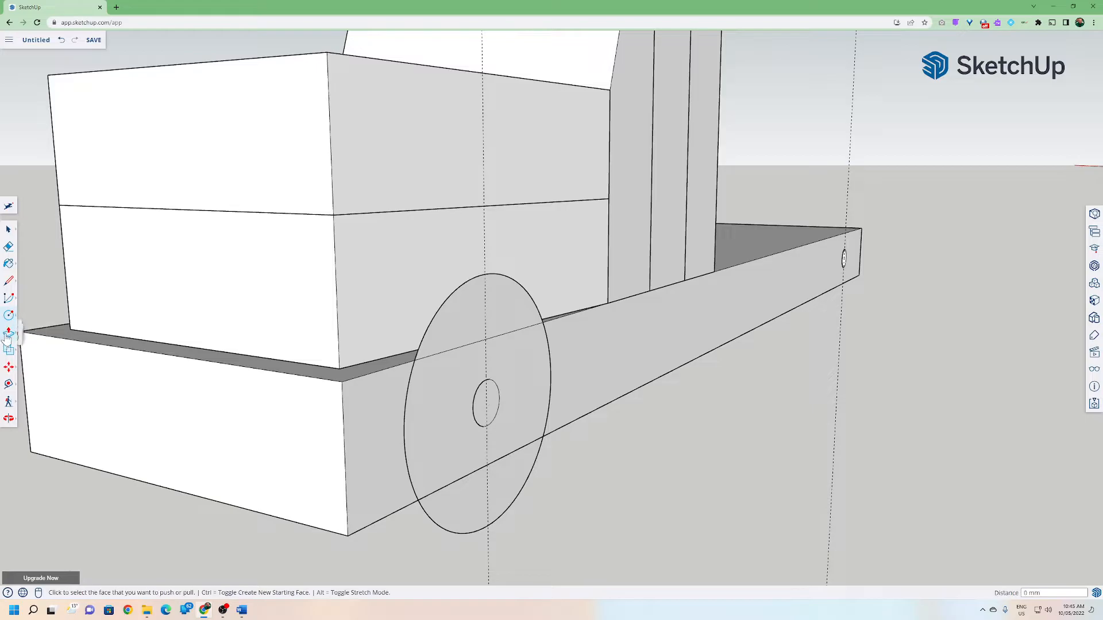
{"action": "left_click", "coordinate": [428, 398]}
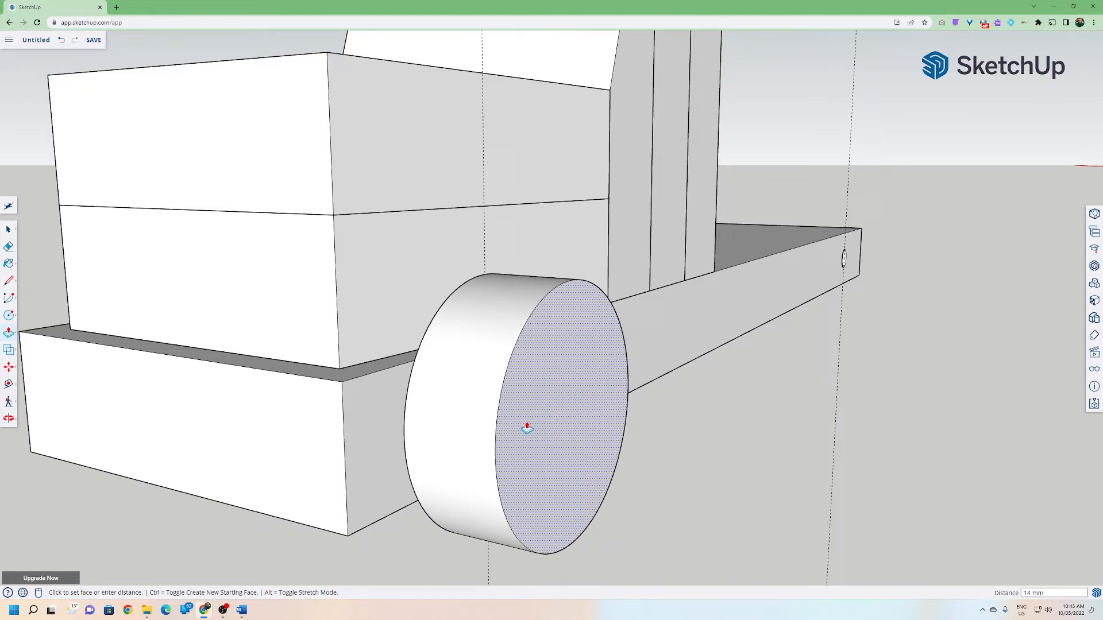
{"action": "key", "text": "Escape"}
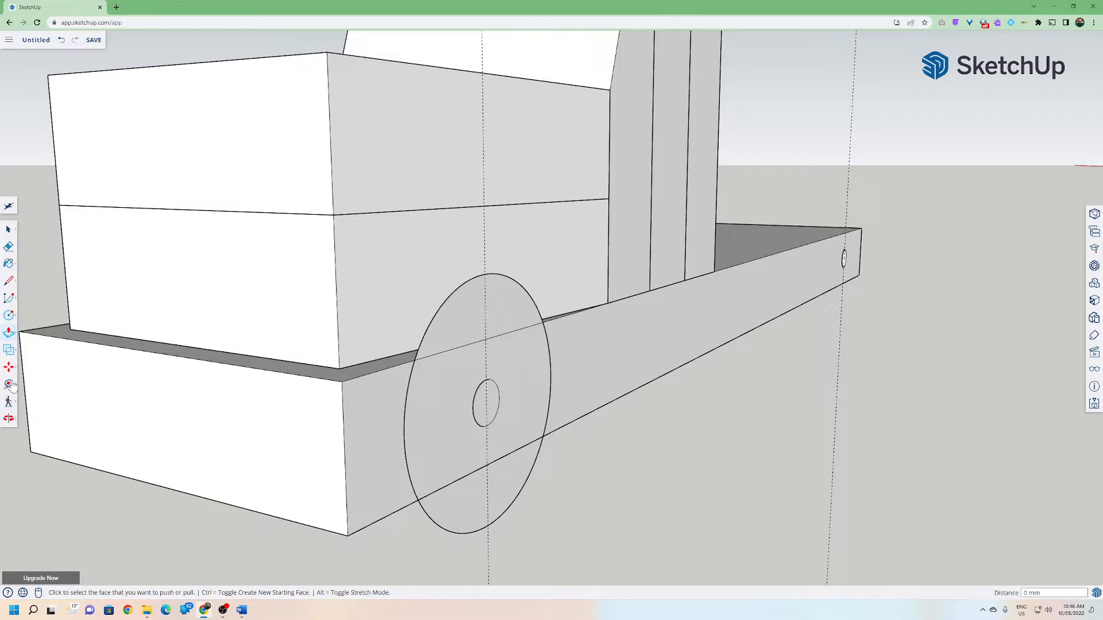
{"action": "left_click", "coordinate": [9, 316]}
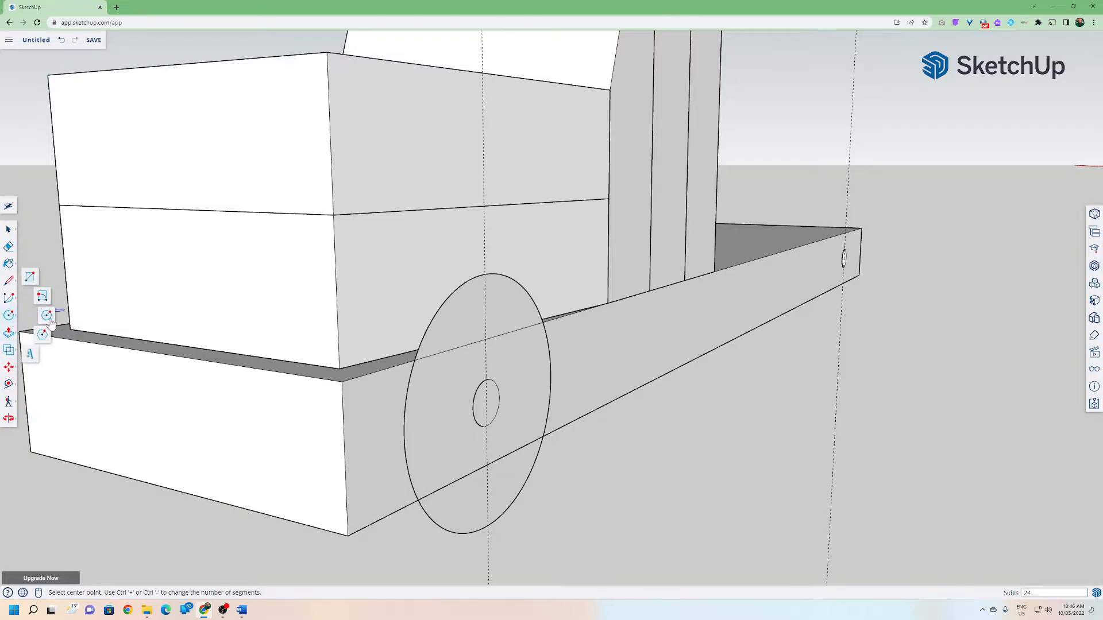
{"action": "left_click", "coordinate": [487, 402]}
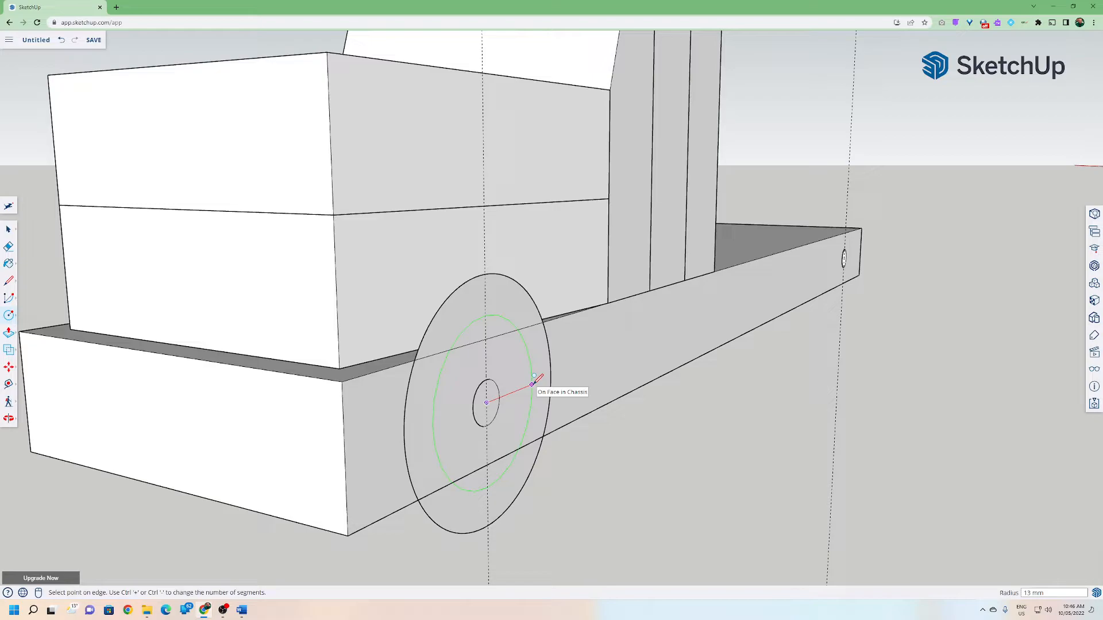
{"action": "key", "text": "Return"}
{"action": "key", "text": "ctrl+z"}
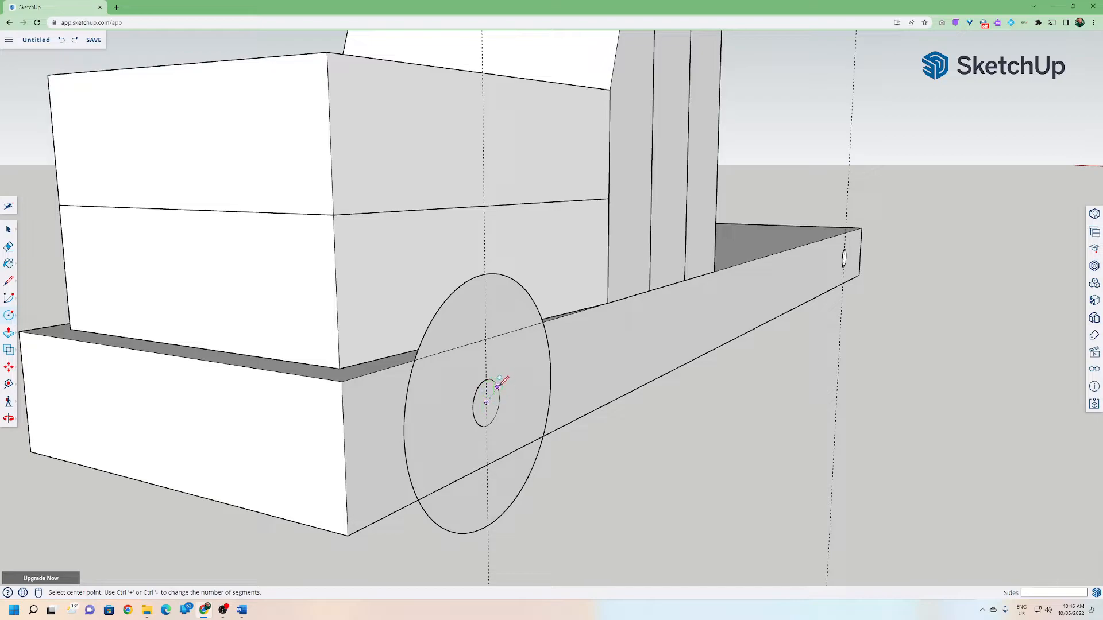
Draw a 3 mm radius circle at the centre of the wheel disc.
{"action": "left_click", "coordinate": [488, 401]}
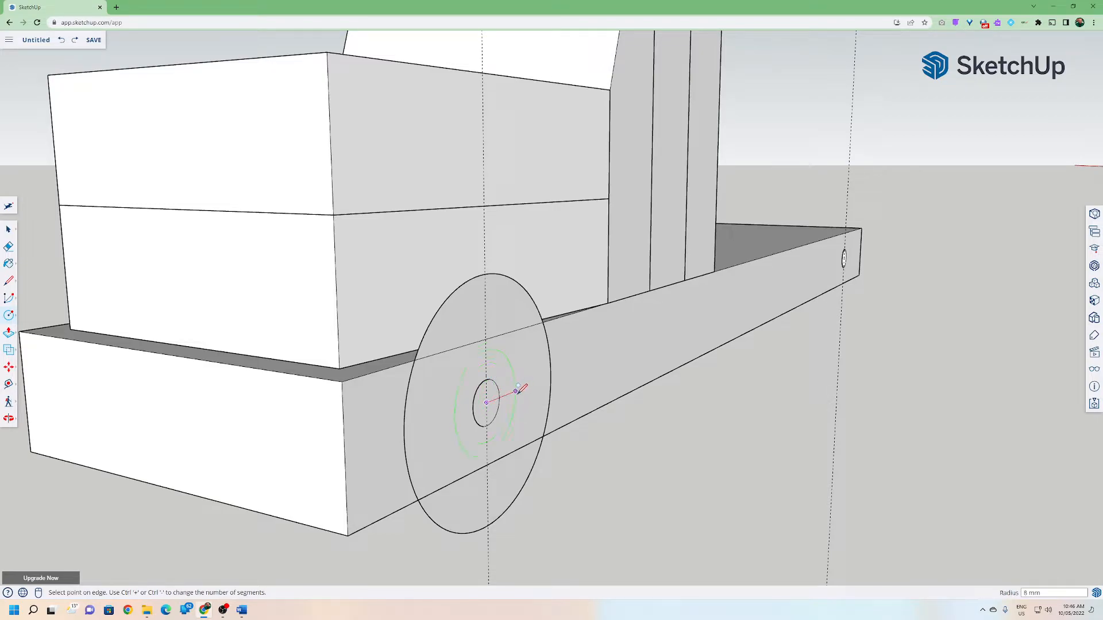
{"action": "type", "text": "3"}
{"action": "key", "text": "Return"}
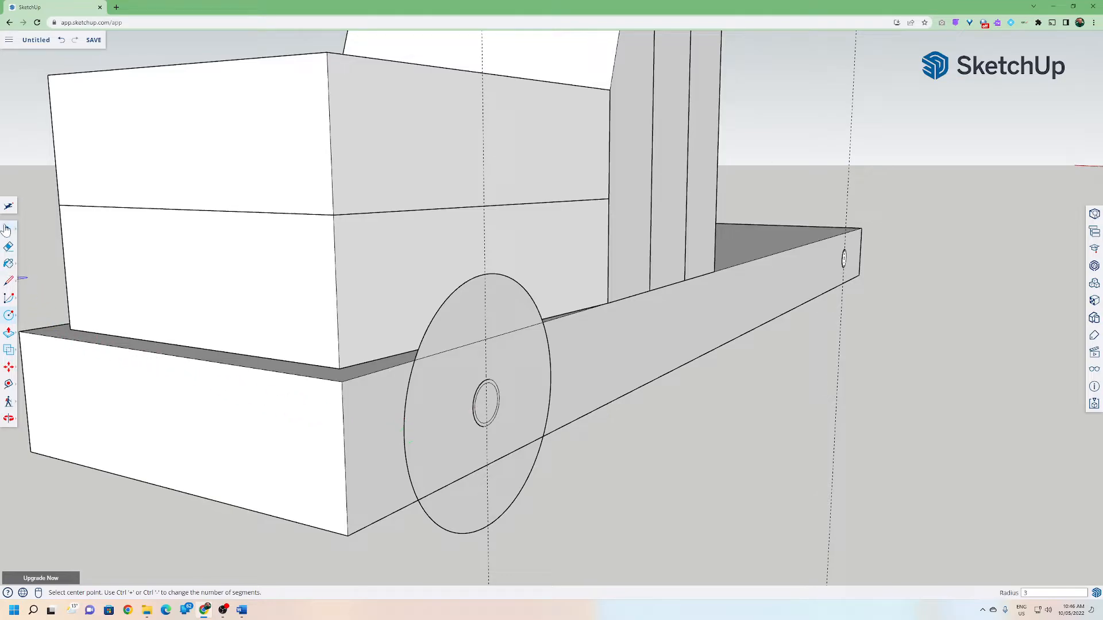
Delete the small circle's face in the wheel disc to open an axle hole.
{"action": "left_click", "coordinate": [8, 333]}
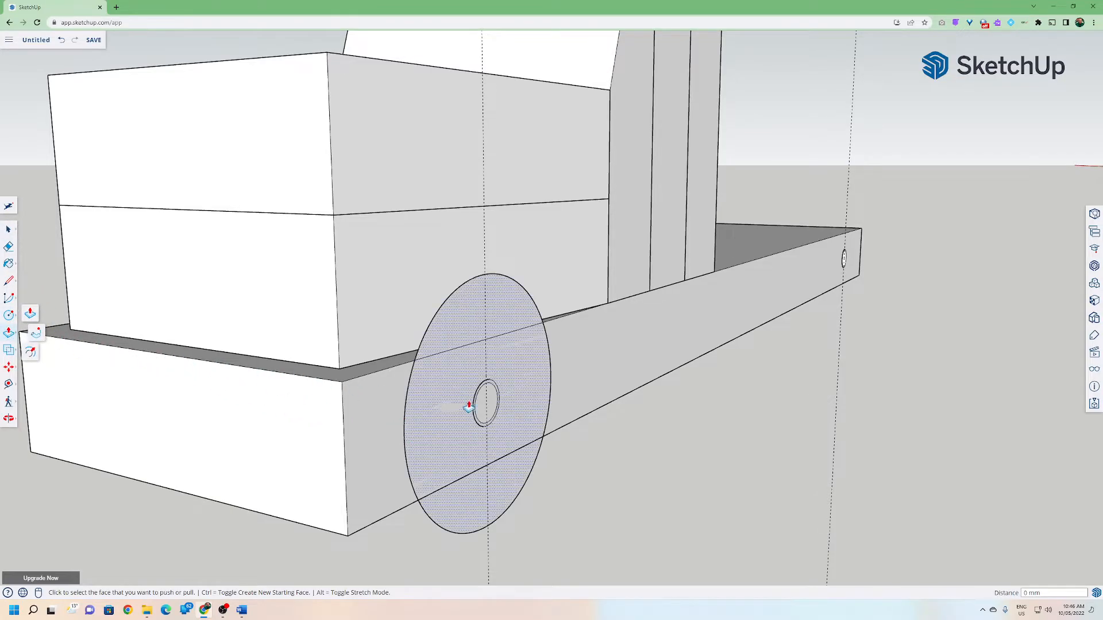
{"action": "key", "text": "space"}
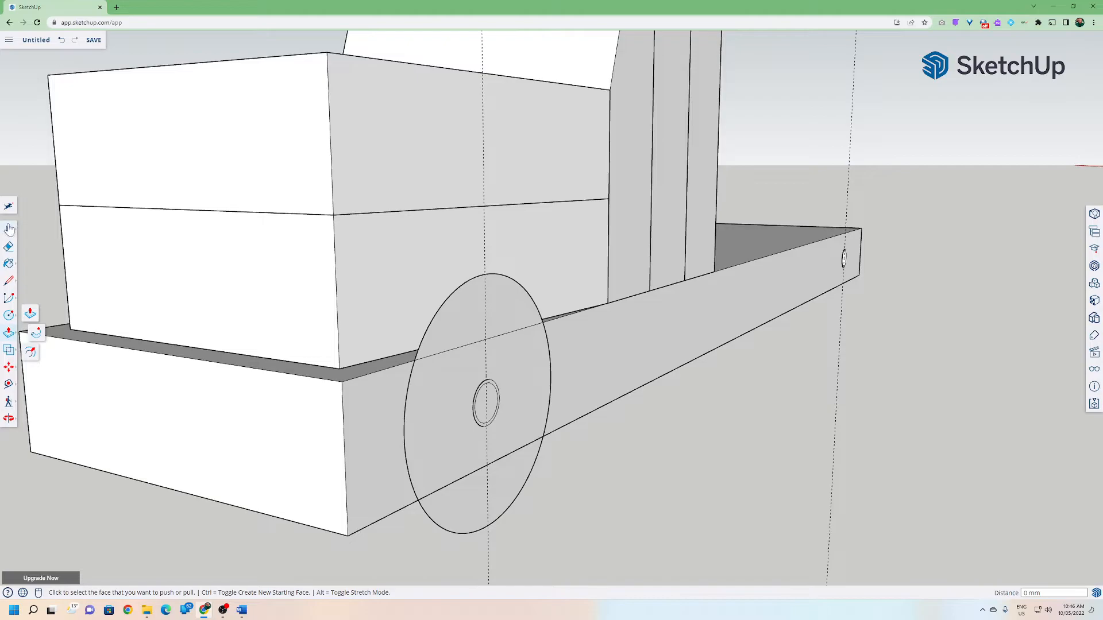
{"action": "left_click", "coordinate": [484, 409]}
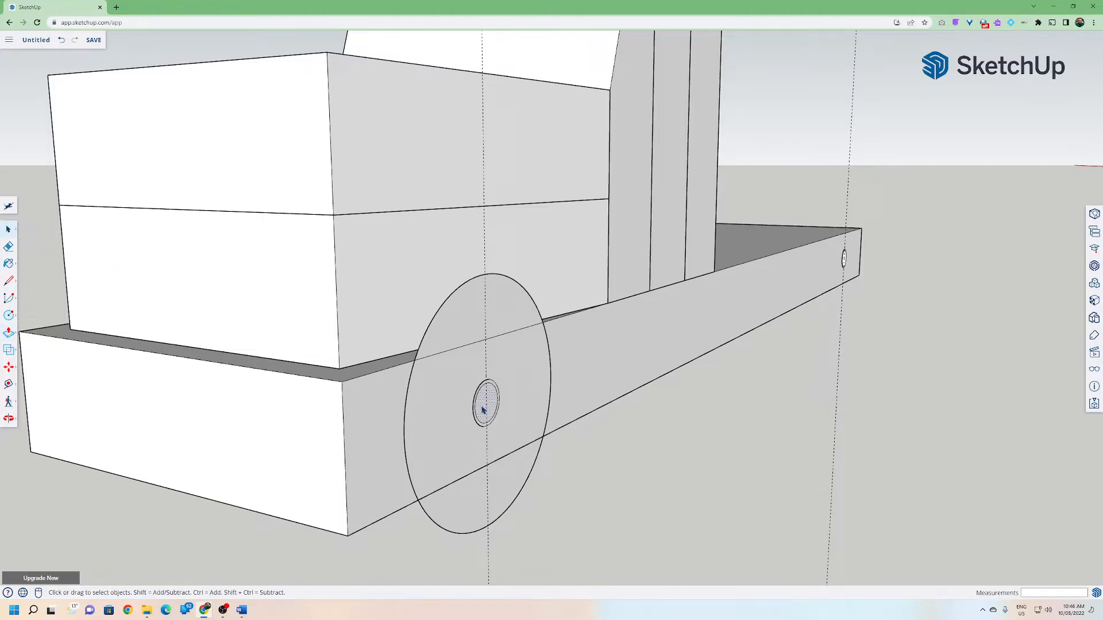
{"action": "key", "text": "Delete"}
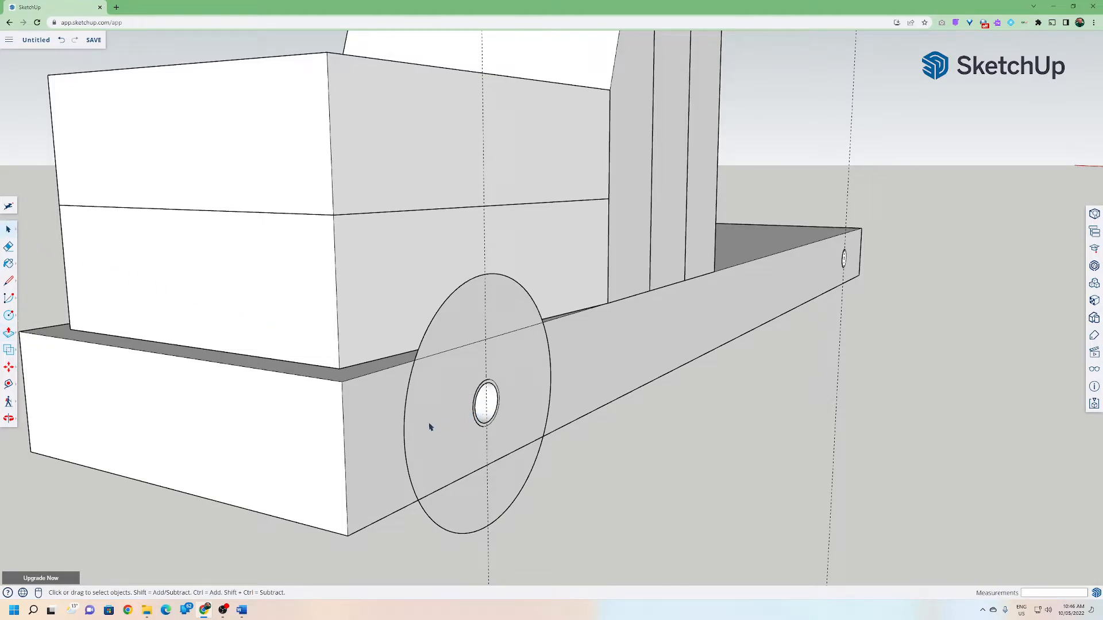
Push/pull the wheel disc face outward 19 mm to give the wheel thickness.
{"action": "left_click", "coordinate": [9, 333]}
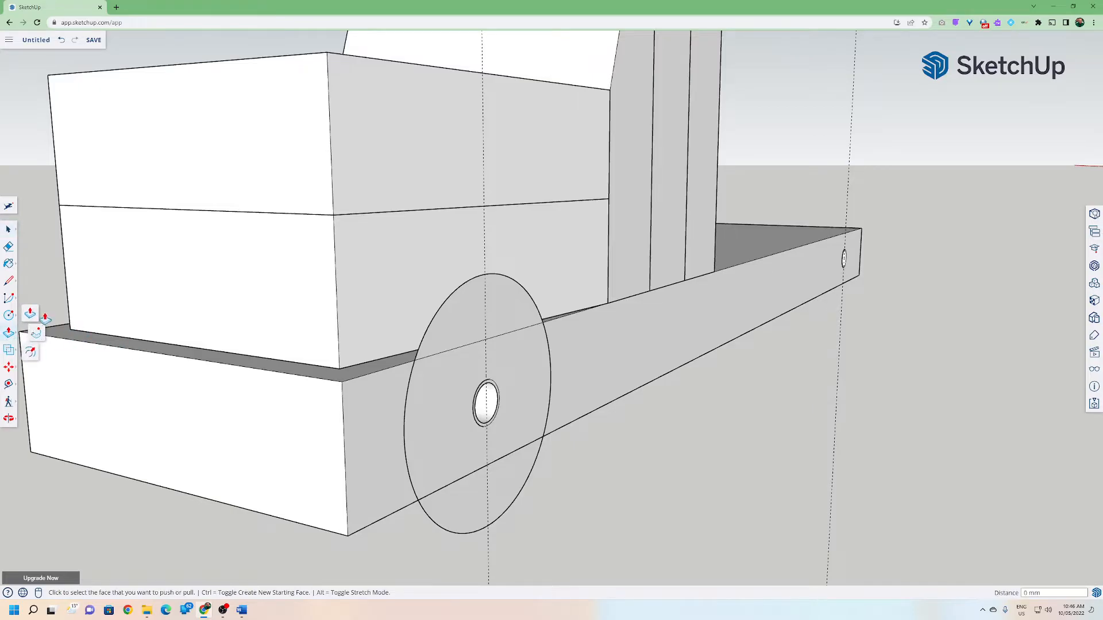
{"action": "left_click", "coordinate": [443, 398]}
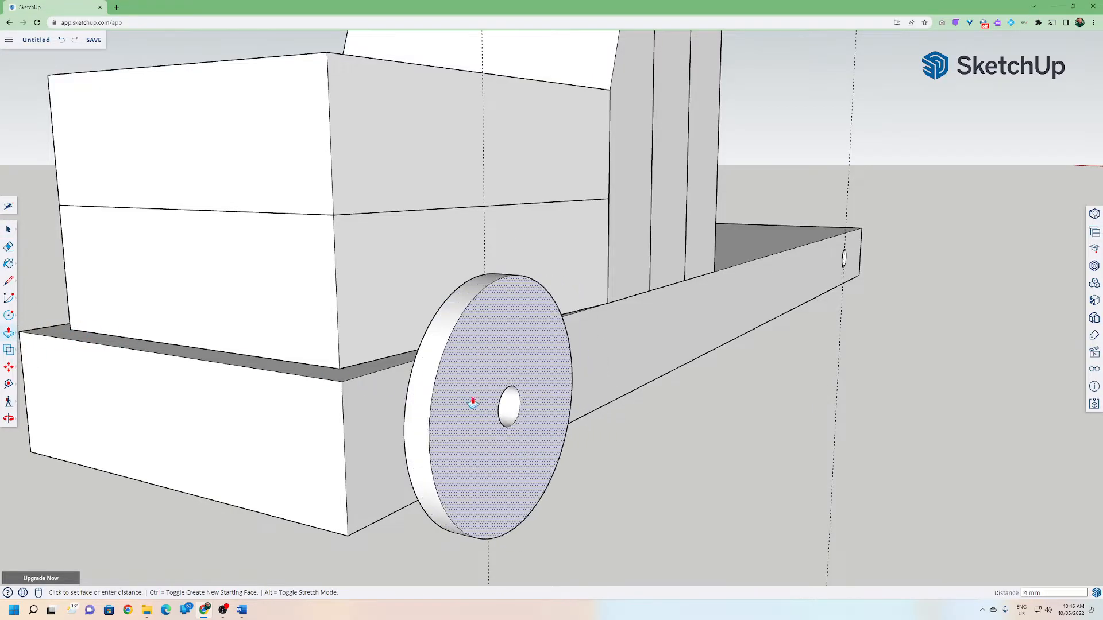
{"action": "type", "text": "19"}
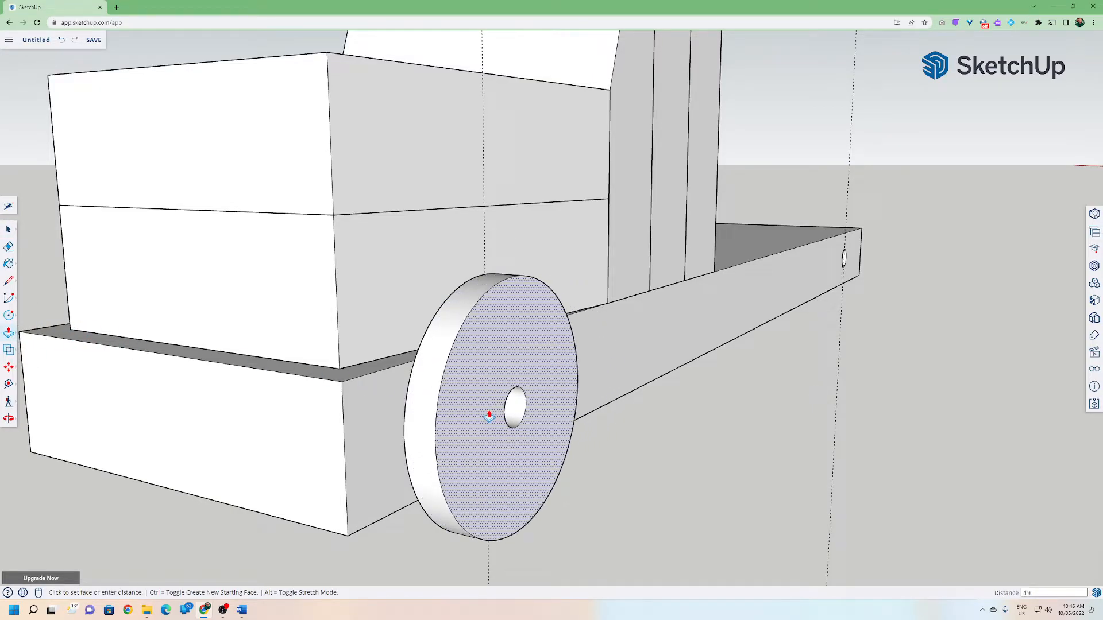
{"action": "key", "text": "Return"}
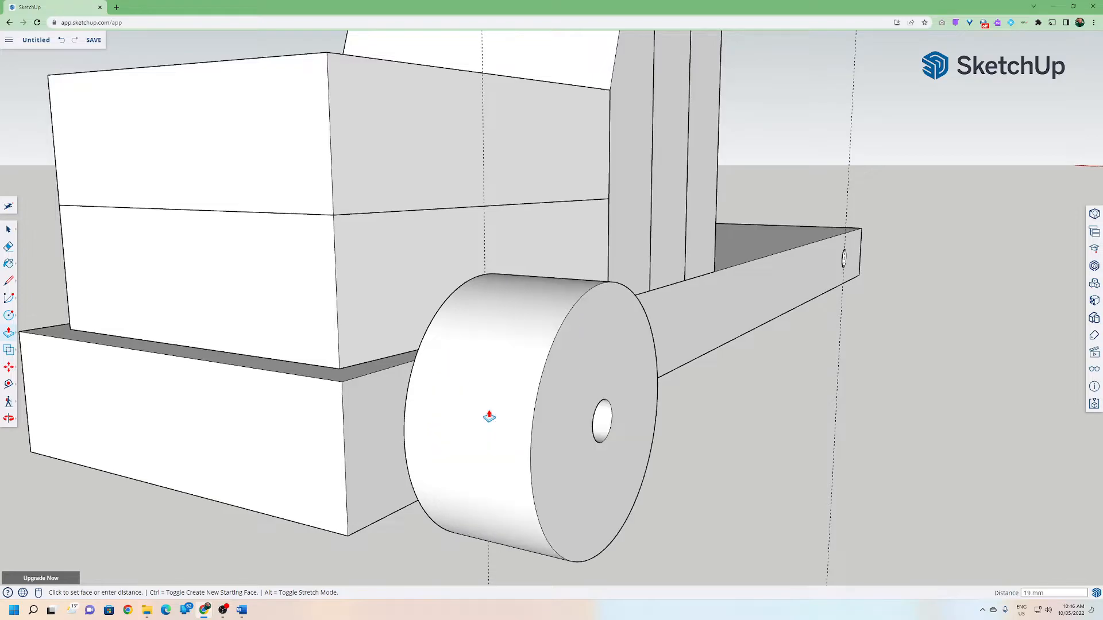
Push/pull the wheel's outer face again to adjust its thickness.
{"action": "middle_click_drag", "start_coordinate": [538, 449], "coordinate": [485, 400]}
{"action": "left_click", "coordinate": [531, 413]}
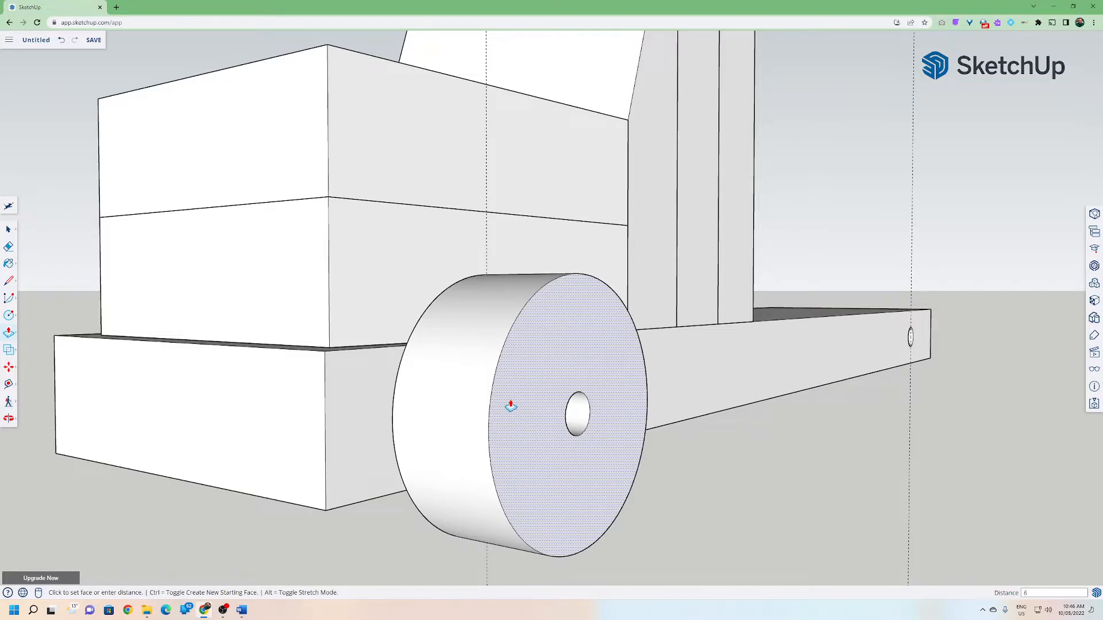
{"action": "left_click", "coordinate": [458, 386]}
{"action": "middle_click_drag", "start_coordinate": [458, 386], "coordinate": [472, 455]}
{"action": "scroll", "coordinate": [402, 460], "scroll_direction": "down", "scroll_amount": 8}
{"action": "key", "text": "p"}
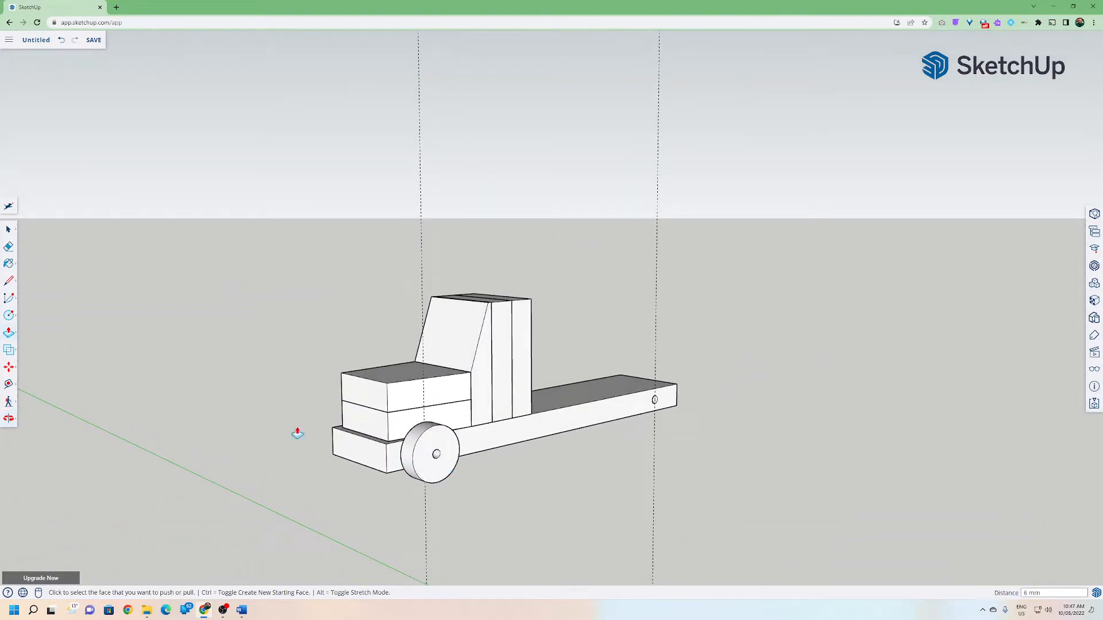
Select the whole wheel with its axle hole and delete it.
{"action": "left_click", "coordinate": [9, 230]}
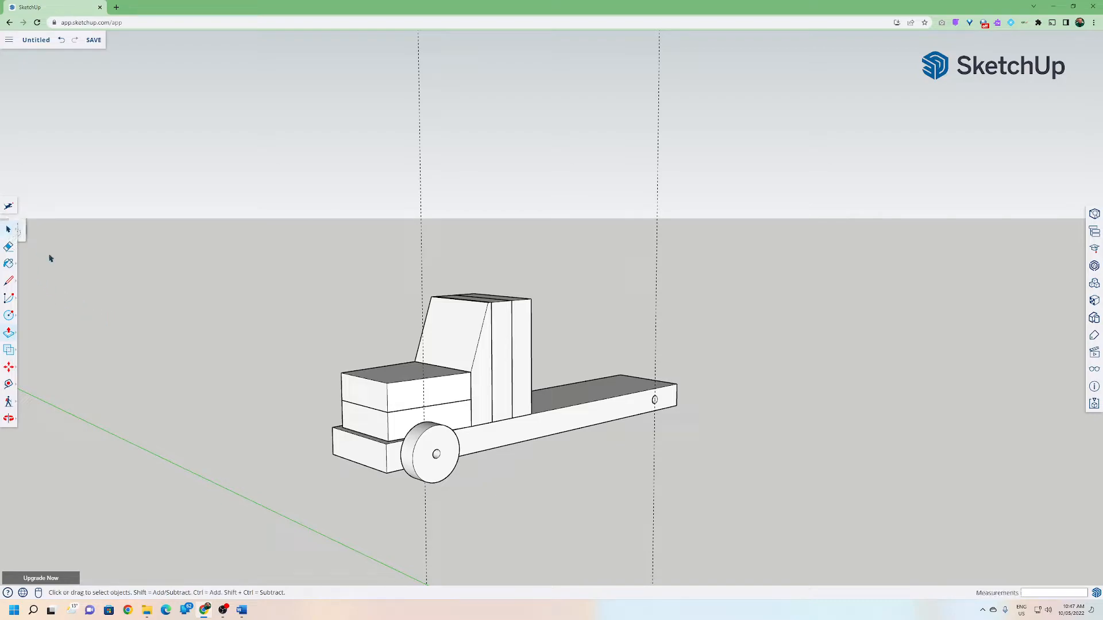
{"action": "left_click_drag", "start_coordinate": [404, 405], "coordinate": [460, 503]}
{"action": "left_click_drag", "start_coordinate": [352, 405], "coordinate": [467, 503]}
{"action": "left_click", "coordinate": [468, 501]}
{"action": "left_click_drag", "start_coordinate": [401, 433], "coordinate": [470, 497]}
{"action": "left_click", "coordinate": [442, 499]}
{"action": "left_click_drag", "start_coordinate": [380, 412], "coordinate": [475, 497]}
{"action": "key", "text": "Delete"}
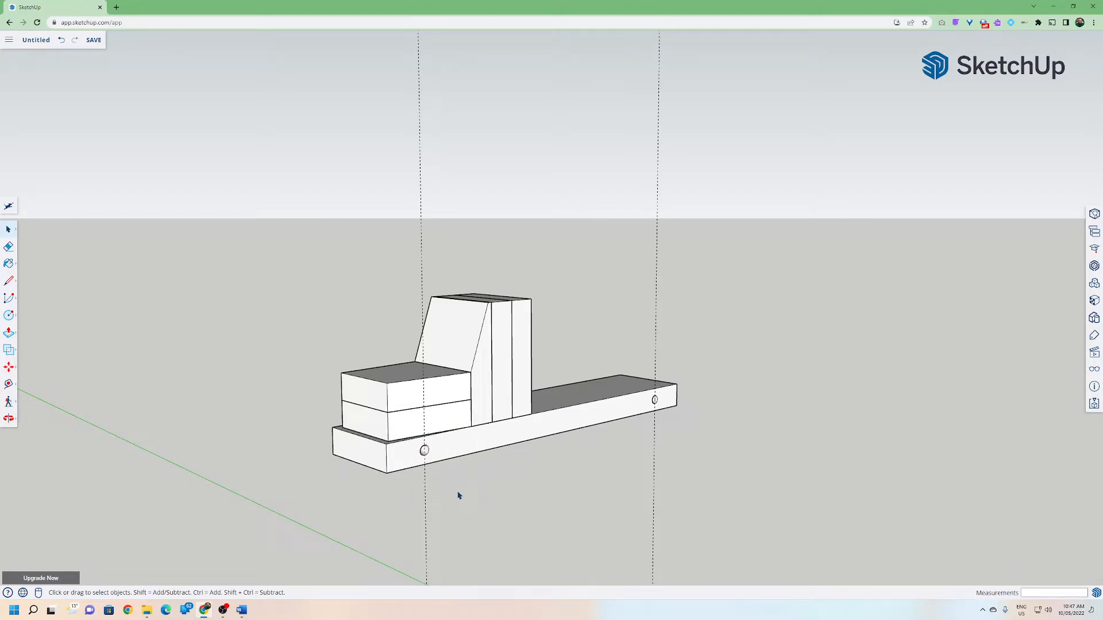
Start a new circle centred on the near end hole in the base for the wheel.
{"action": "scroll", "coordinate": [455, 483], "scroll_direction": "up", "scroll_amount": 5}
{"action": "left_click", "coordinate": [8, 316]}
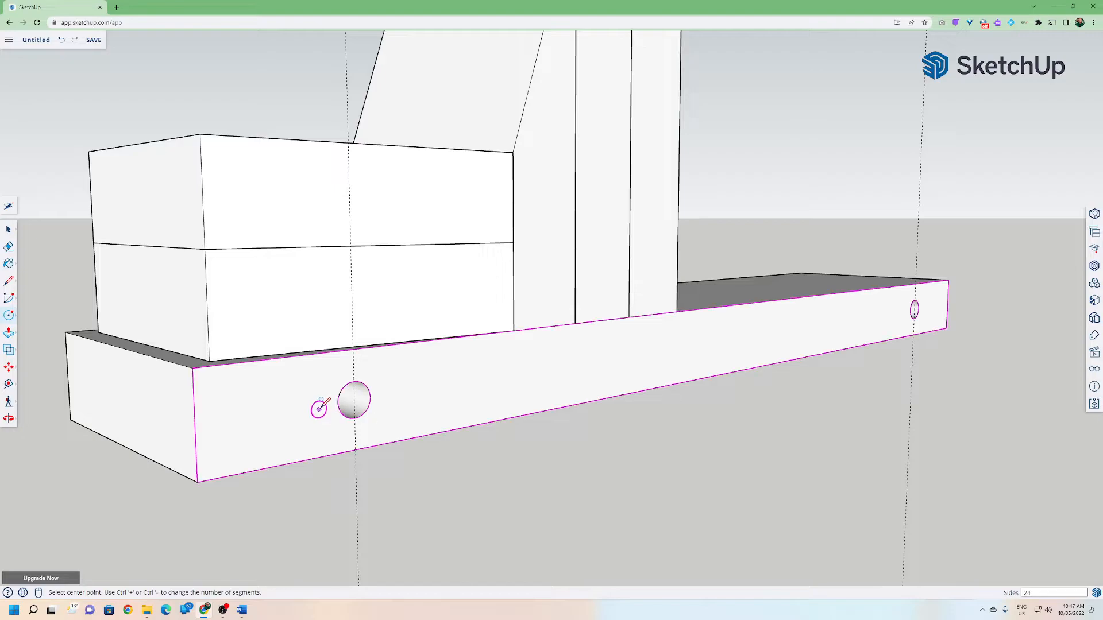
{"action": "left_click", "coordinate": [354, 400]}
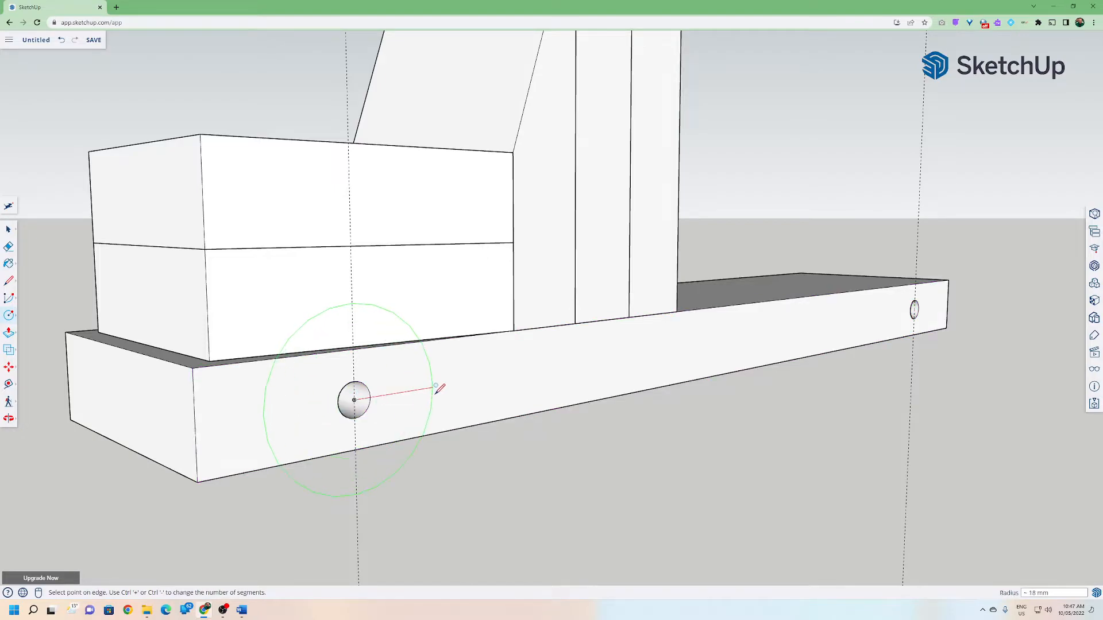
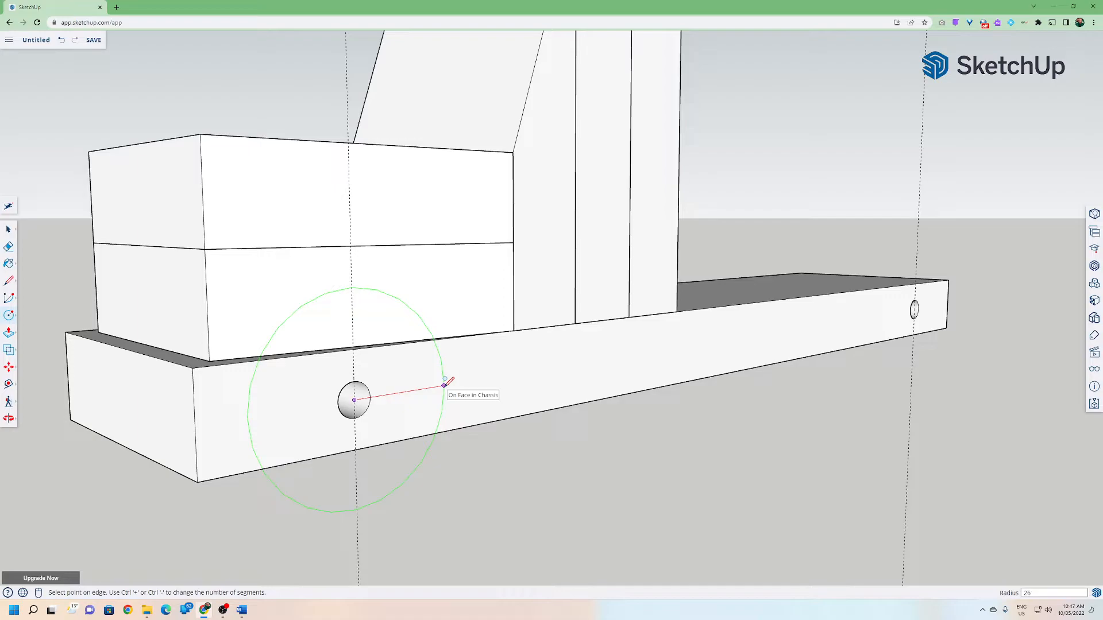
Draw the wheel circle about 96 mm in radius around the end hole, and a 3 mm circle at its centre.
{"action": "left_click", "coordinate": [444, 384]}
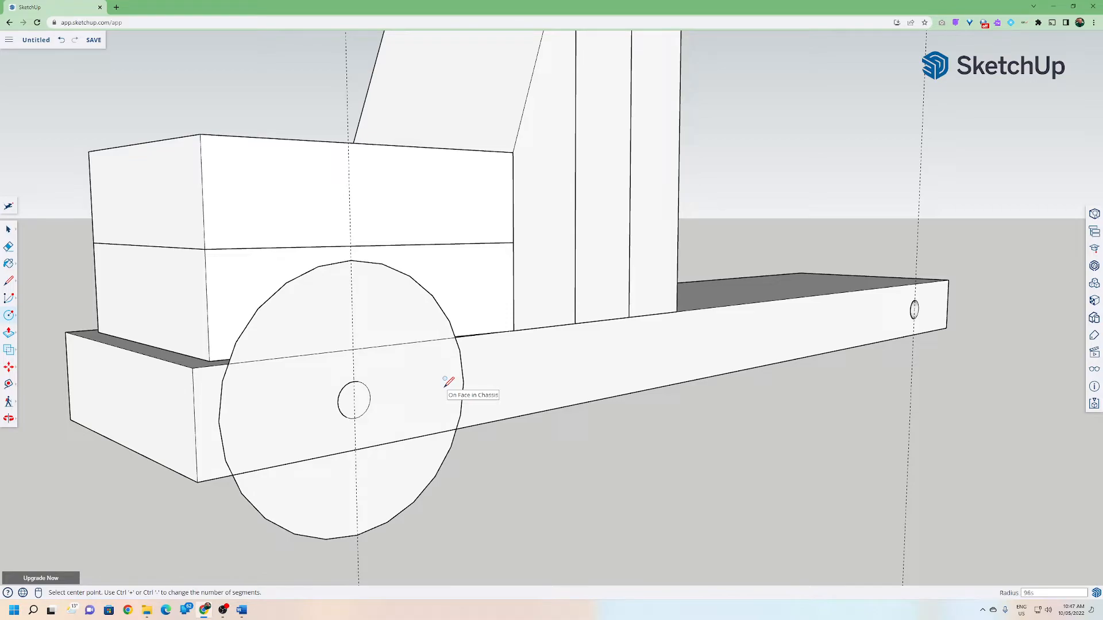
{"action": "left_click", "coordinate": [354, 399]}
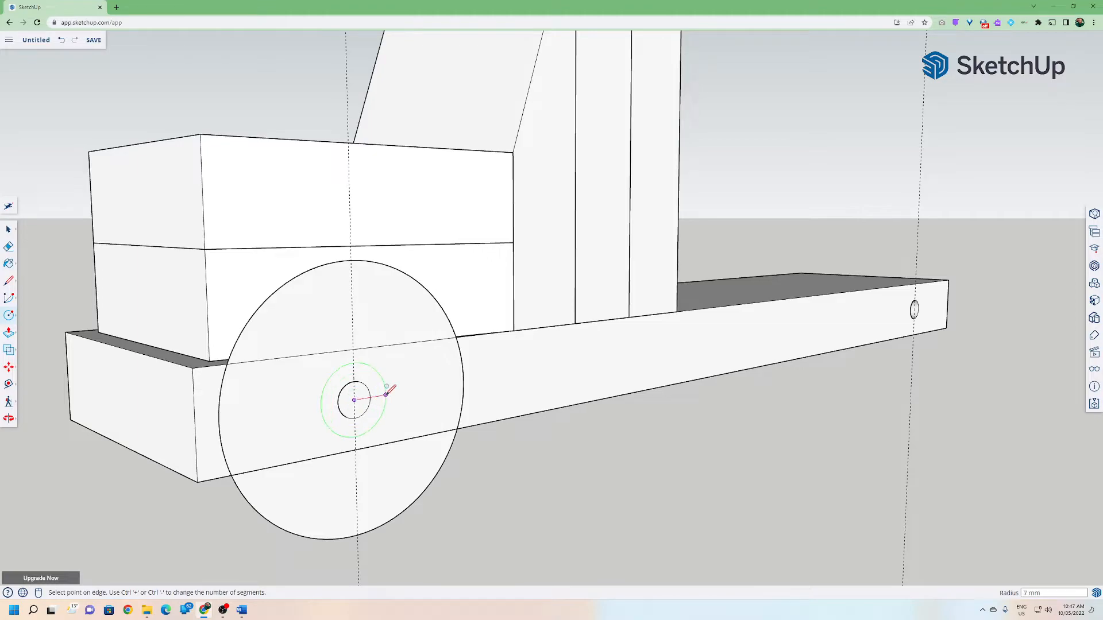
{"action": "type", "text": "3"}
{"action": "key", "text": "Return"}
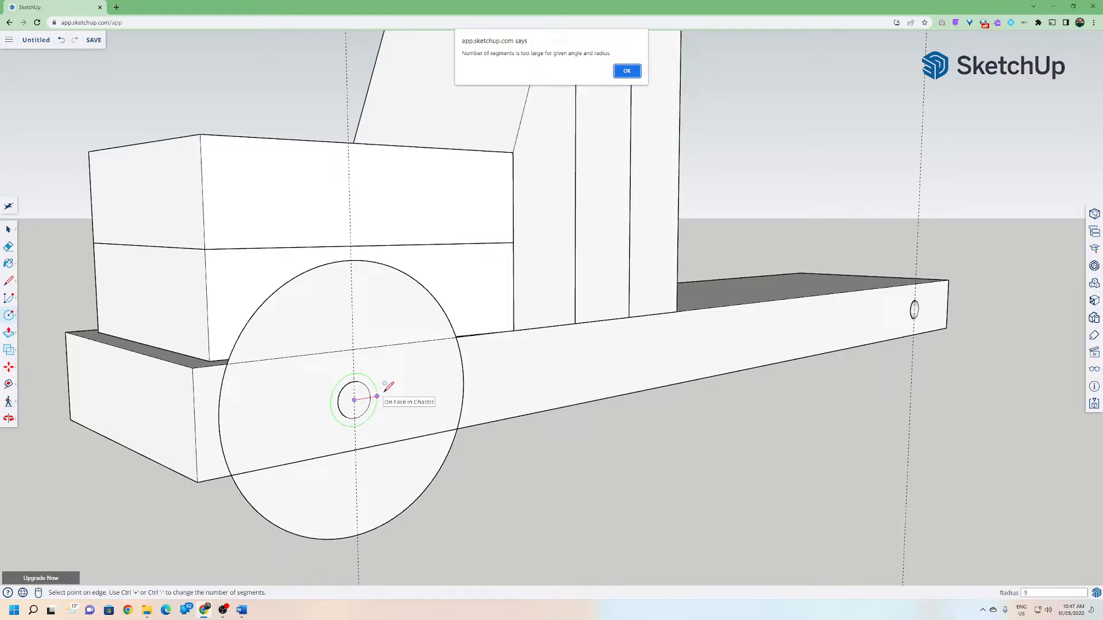
Delete the small circle drawn at the wheel's centre.
{"action": "key", "text": "Return"}
{"action": "key", "text": "space"}
{"action": "left_click", "coordinate": [350, 408]}
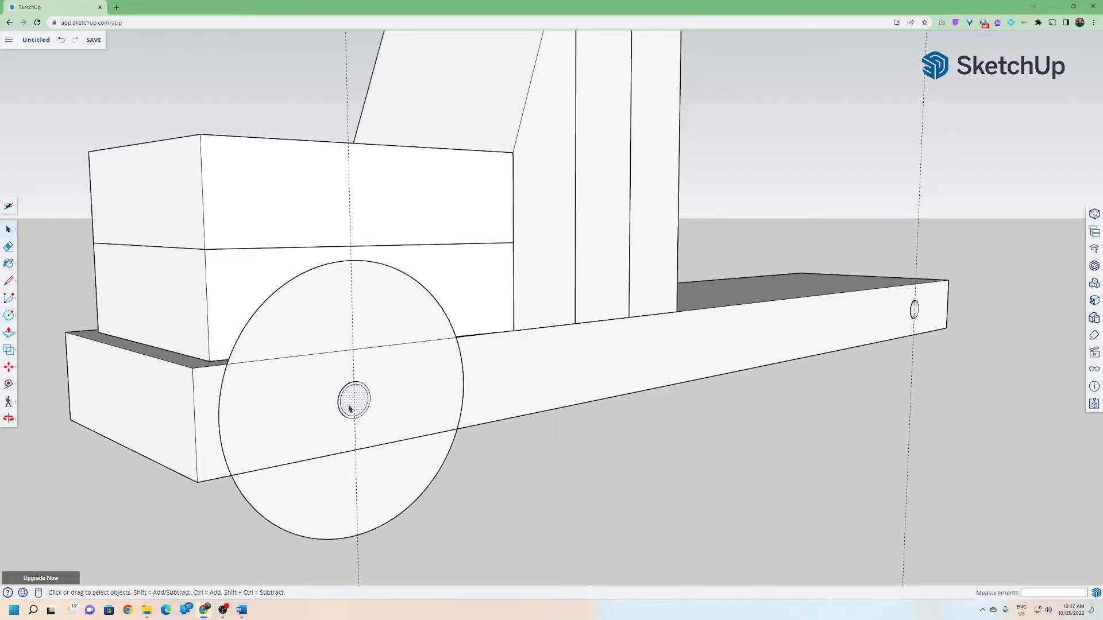
{"action": "key", "text": "Delete"}
Push/pull the wheel disc face outward 19 mm to give the wheel its thickness.
{"action": "middle_click_drag", "start_coordinate": [290, 414], "coordinate": [356, 402]}
{"action": "scroll", "coordinate": [348, 400], "scroll_direction": "up", "scroll_amount": 3}
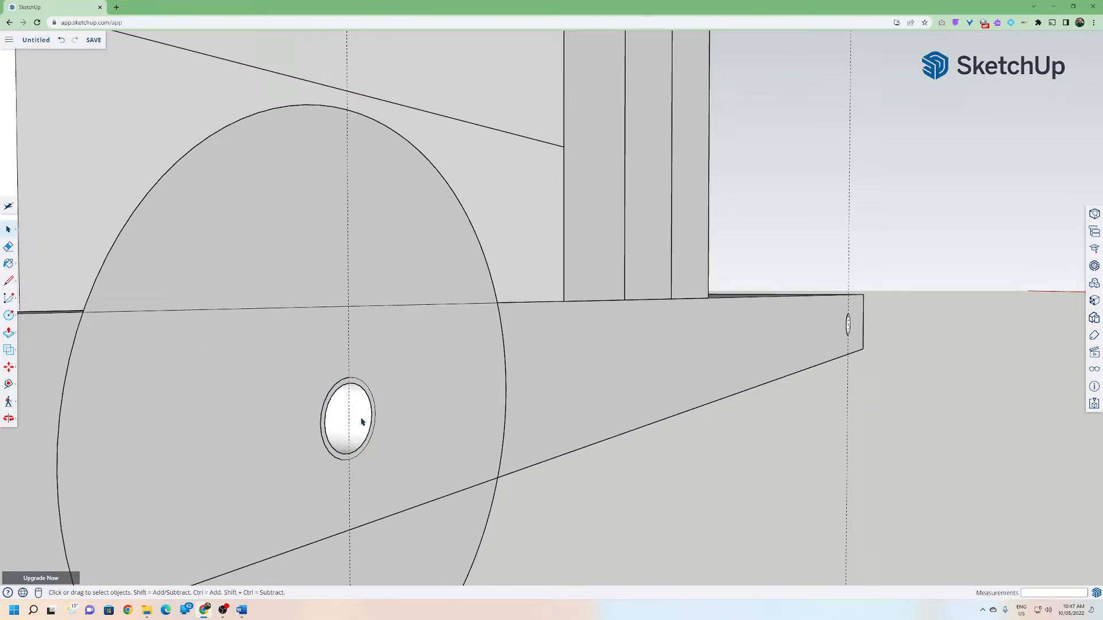
{"action": "scroll", "coordinate": [374, 413], "scroll_direction": "down", "scroll_amount": 6}
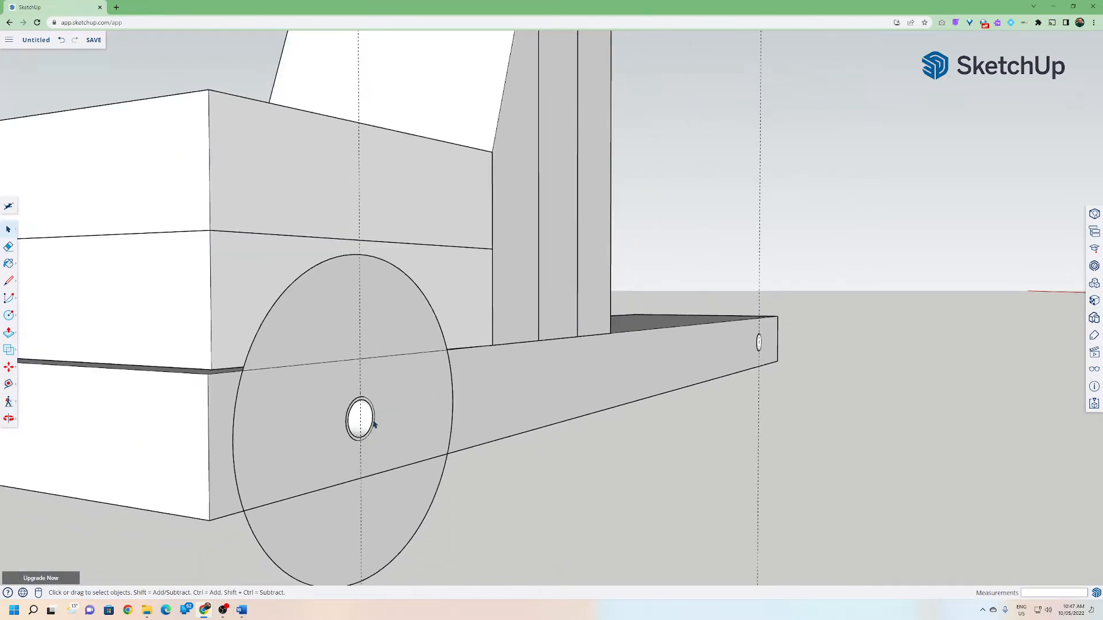
{"action": "left_click", "coordinate": [8, 333]}
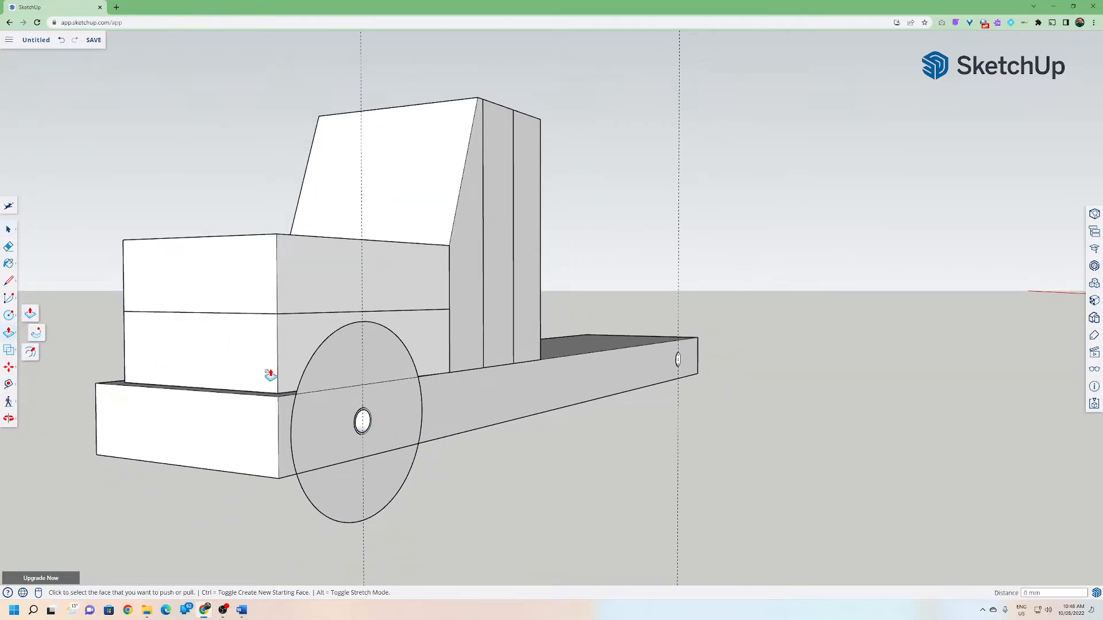
{"action": "left_click", "coordinate": [402, 405]}
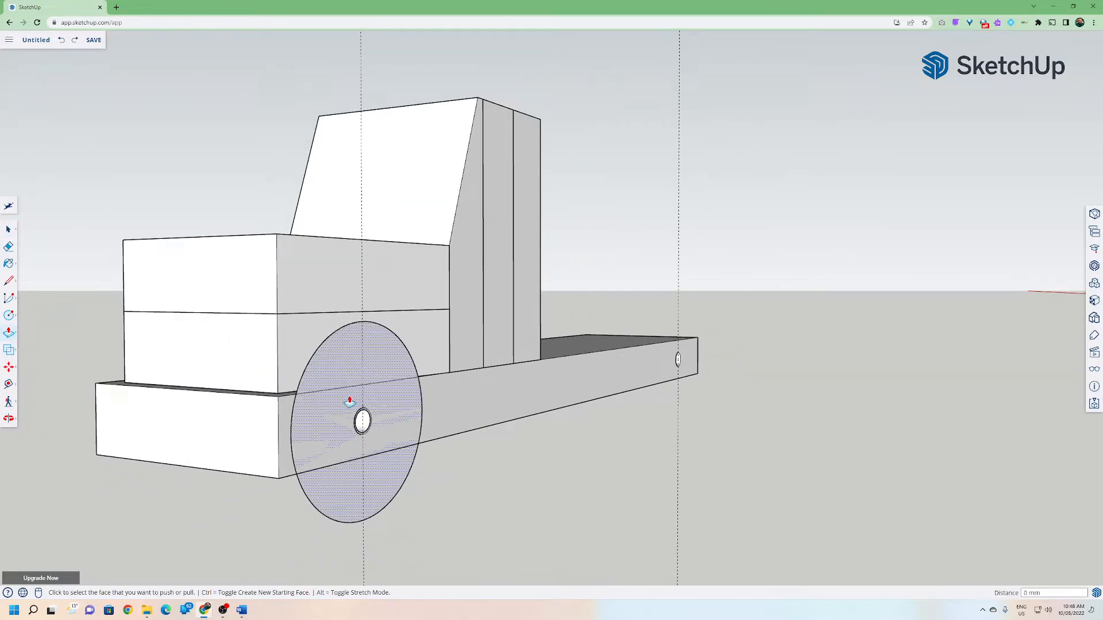
{"action": "left_click", "coordinate": [327, 413]}
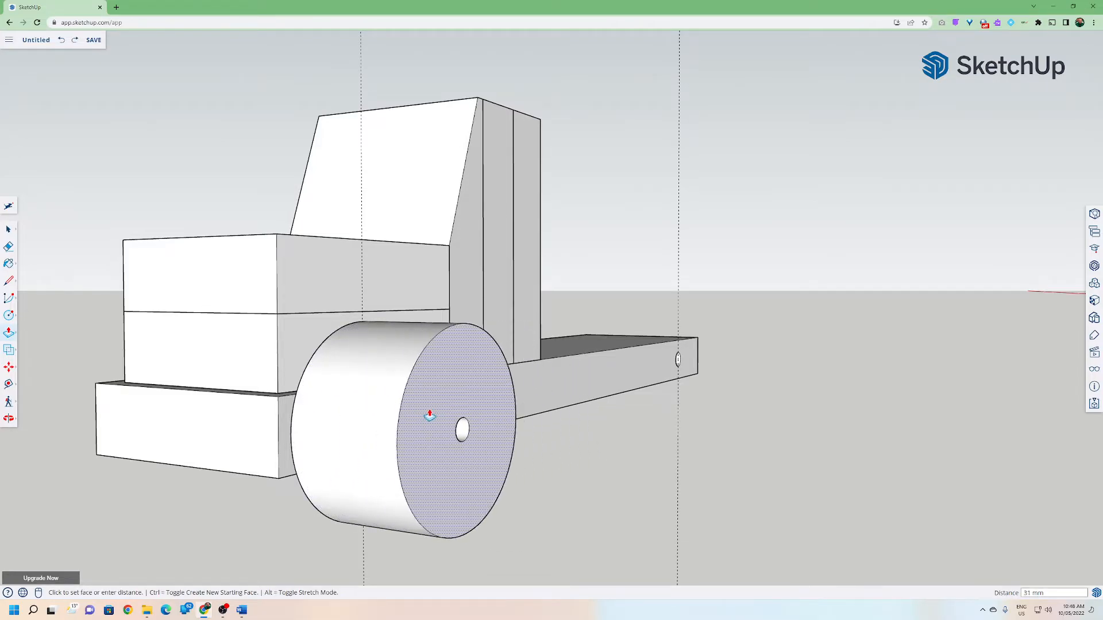
{"action": "key", "text": "Return"}
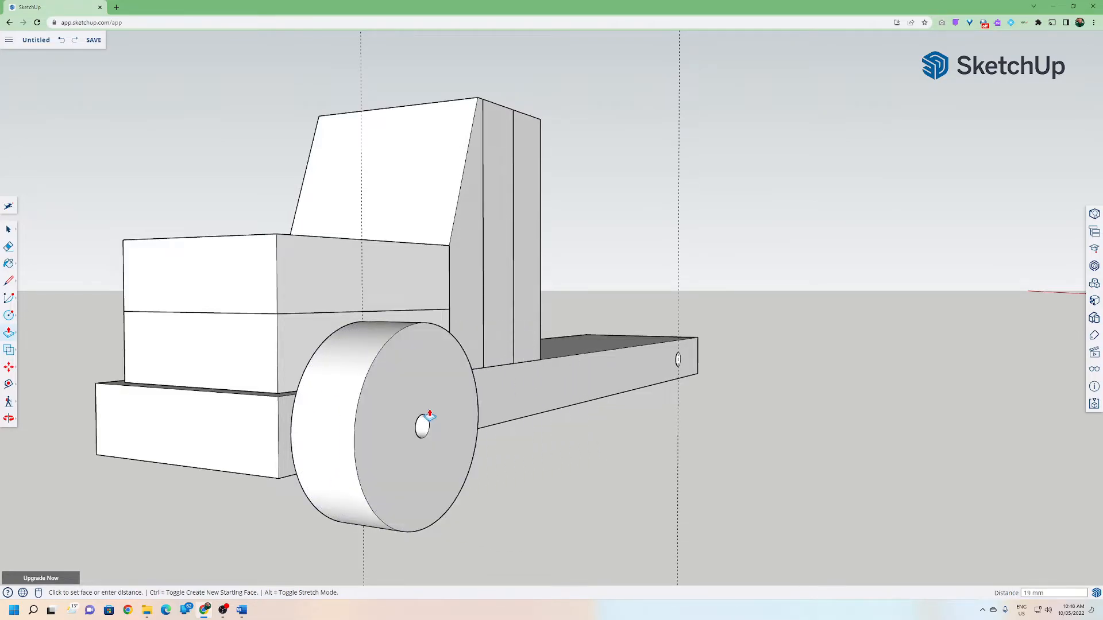
Push/pull the wheel's outer face a further 7 mm.
{"action": "middle_click_drag", "start_coordinate": [430, 415], "coordinate": [402, 473]}
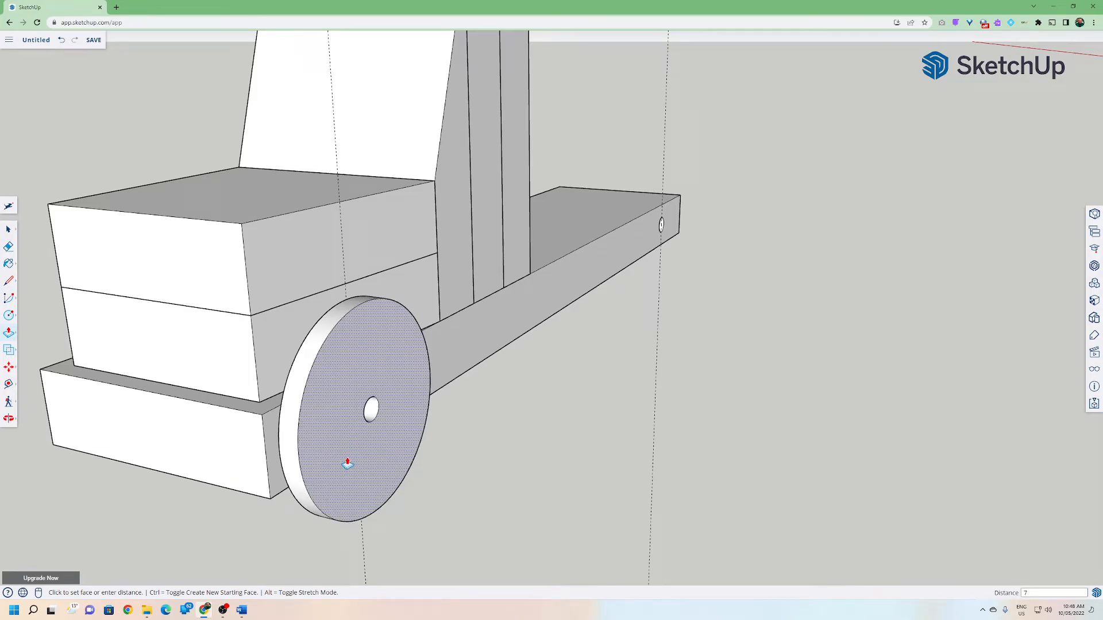
{"action": "key", "text": "Return"}
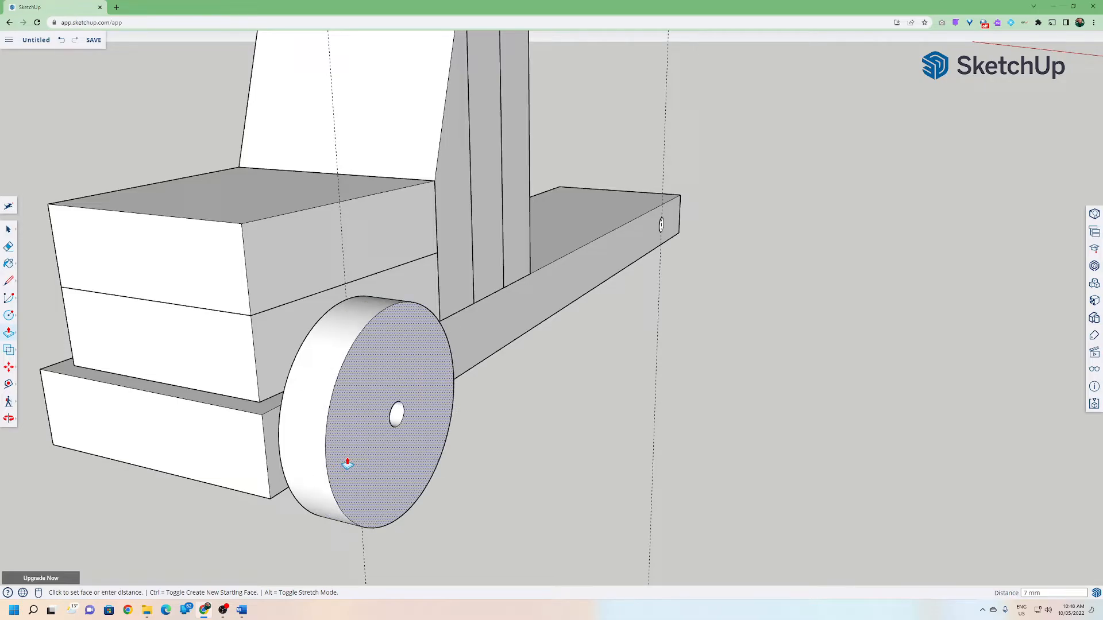
Select the whole wheel and make it a component named Wheel.
{"action": "middle_click_drag", "start_coordinate": [370, 457], "coordinate": [242, 390]}
{"action": "left_click", "coordinate": [8, 230]}
{"action": "left_click_drag", "start_coordinate": [242, 282], "coordinate": [543, 526]}
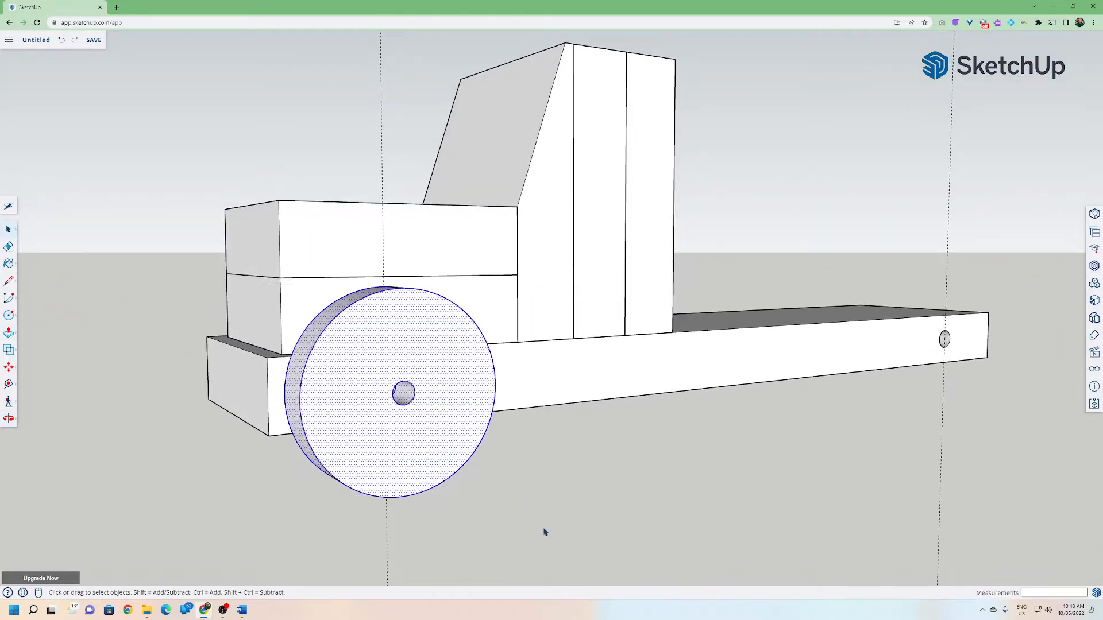
{"action": "right_click", "coordinate": [405, 444]}
{"action": "left_click", "coordinate": [423, 438]}
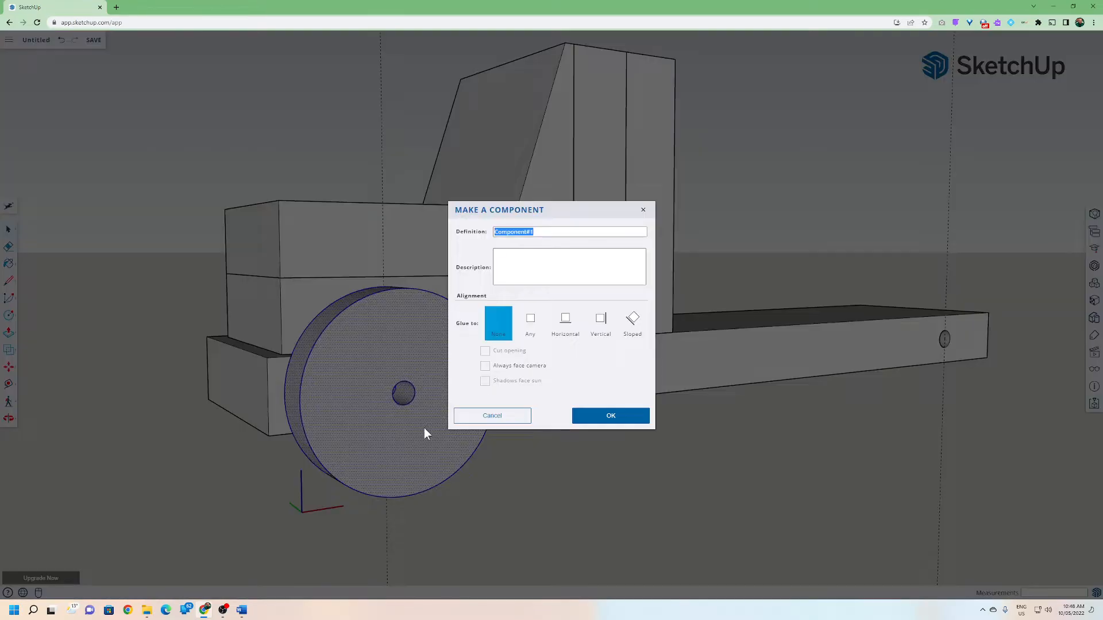
{"action": "type", "text": "Wheel"}
{"action": "key", "text": "Return"}
{"action": "middle_click_drag", "start_coordinate": [520, 428], "coordinate": [372, 336]}
{"action": "middle_click_drag", "start_coordinate": [185, 327], "coordinate": [230, 421]}
{"action": "middle_click_drag", "start_coordinate": [154, 422], "coordinate": [697, 405]}
{"action": "left_click", "coordinate": [532, 421]}
{"action": "left_click", "coordinate": [10, 315]}
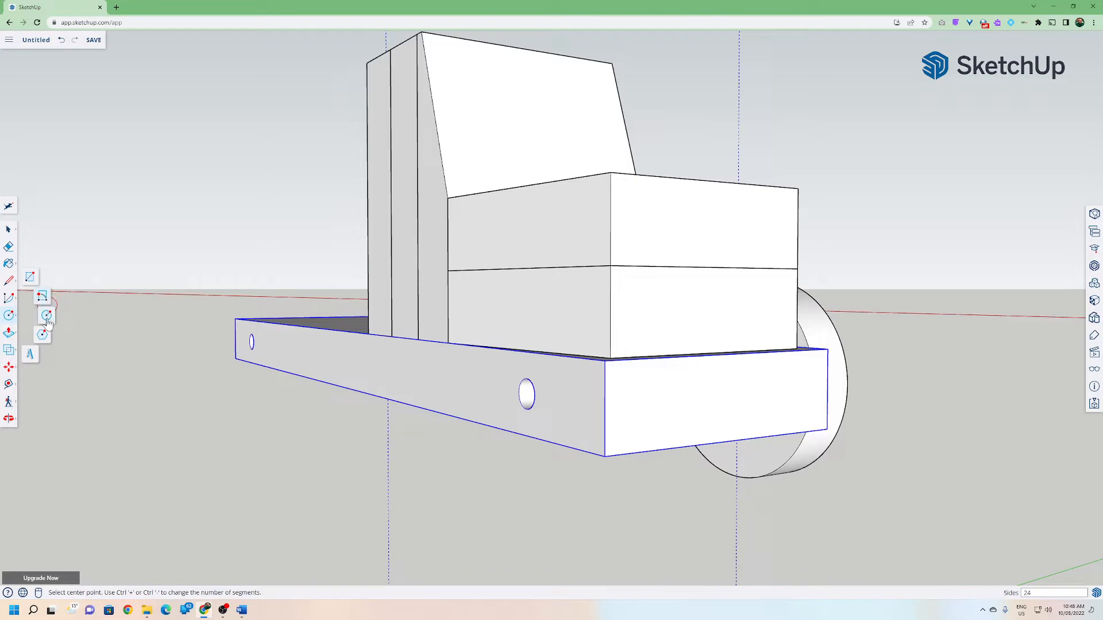
{"action": "scroll", "coordinate": [542, 397], "scroll_direction": "up", "scroll_amount": 2}
{"action": "scroll", "coordinate": [538, 399], "scroll_direction": "up", "scroll_amount": 1}
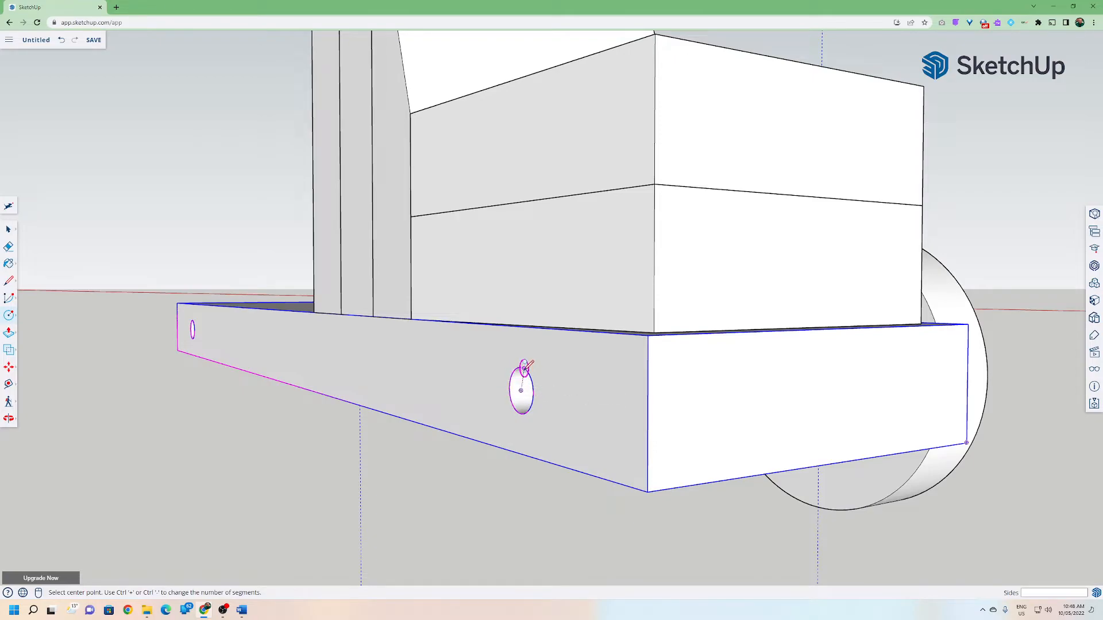
{"action": "left_click", "coordinate": [521, 390]}
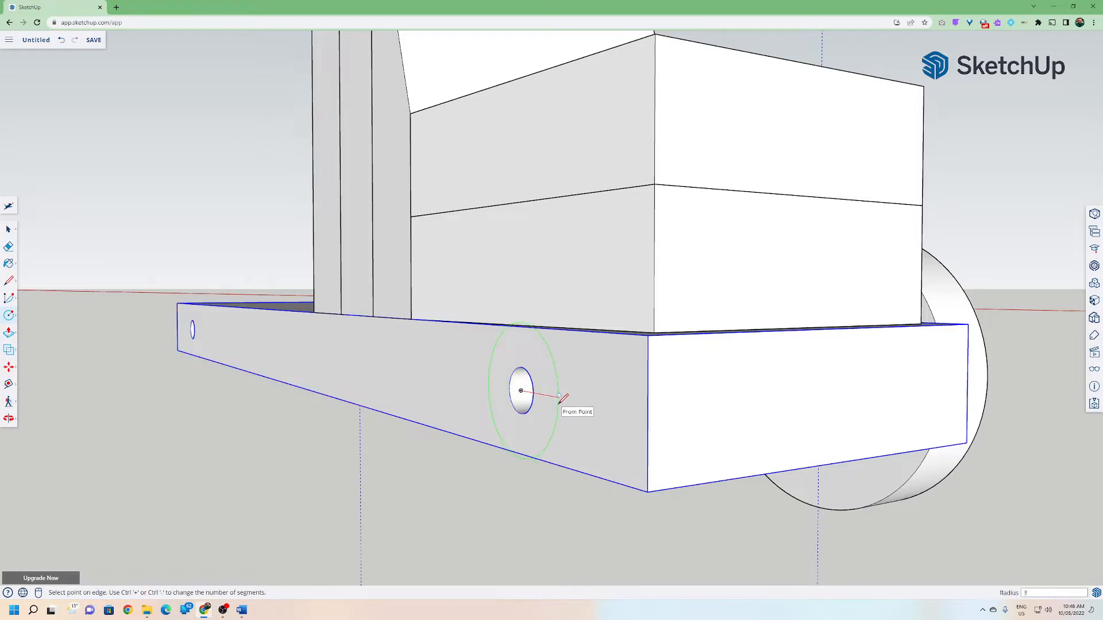
{"action": "key", "text": "Escape"}
Push/pull the axle circle in the base's middle hole out through to the wheel.
{"action": "left_click", "coordinate": [9, 332]}
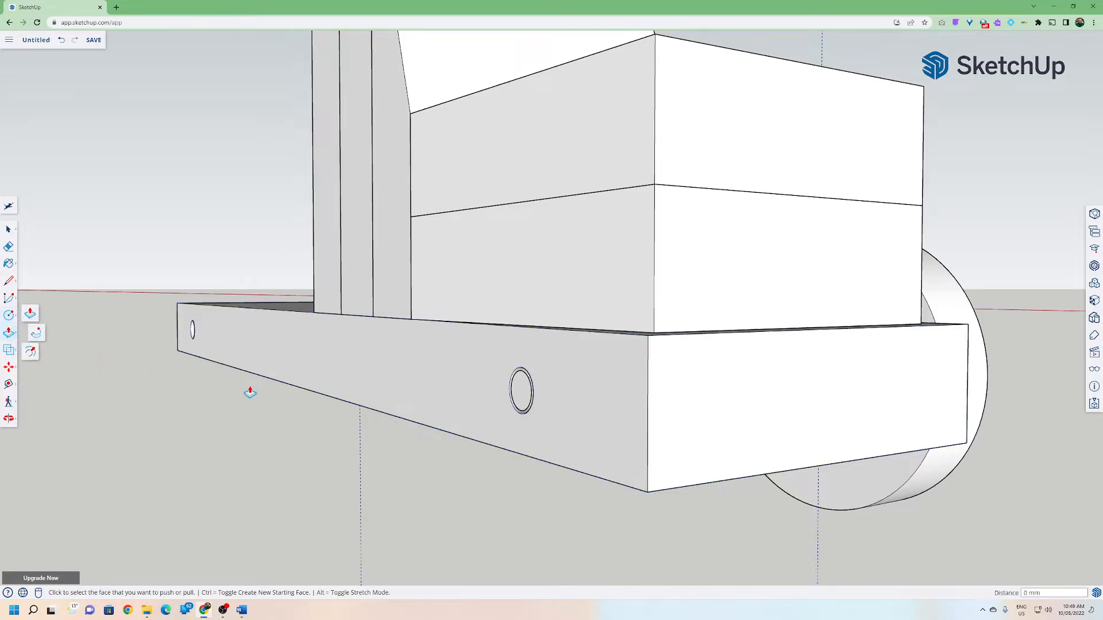
{"action": "left_click", "coordinate": [523, 403]}
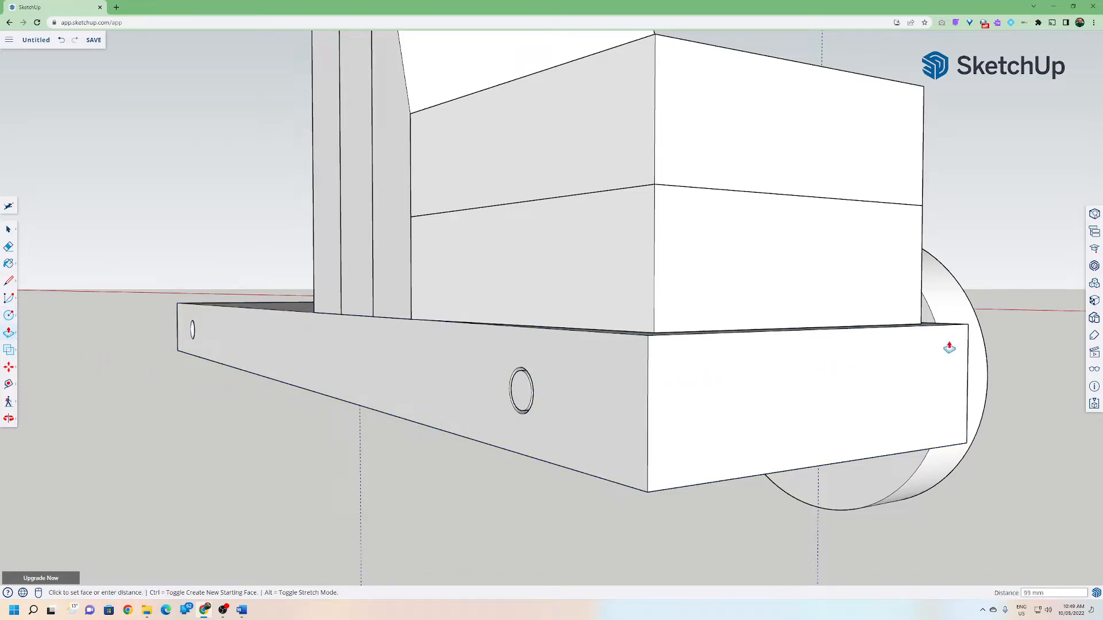
{"action": "middle_click_drag", "start_coordinate": [1042, 354], "coordinate": [538, 367]}
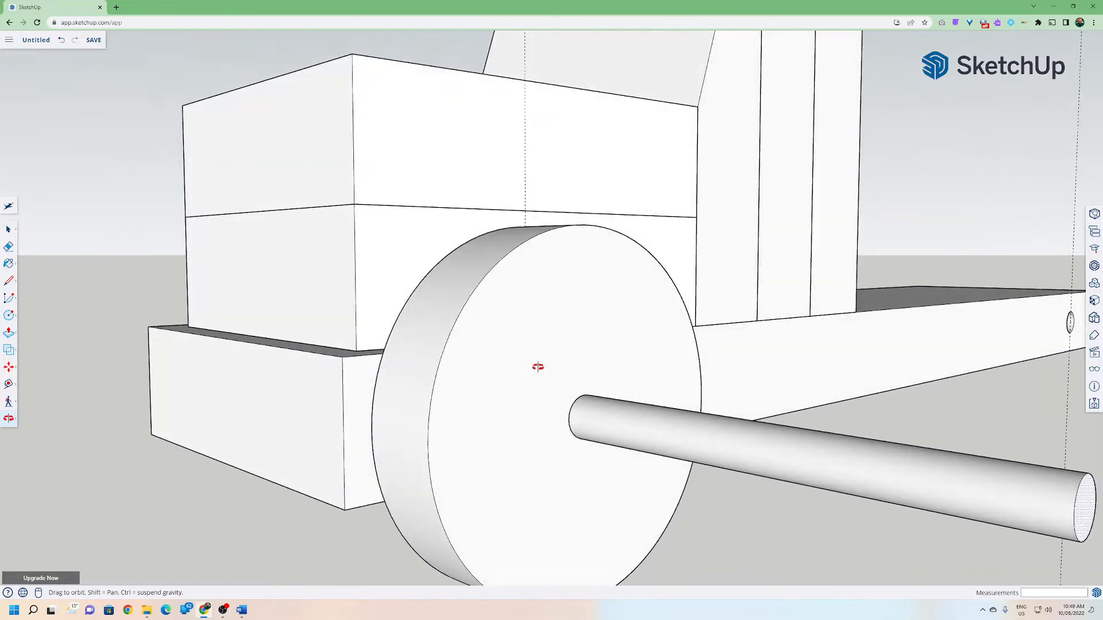
{"action": "left_click", "coordinate": [553, 364]}
Push/pull the axle's end face inside the wheel hole to adjust its length.
{"action": "left_click", "coordinate": [584, 428]}
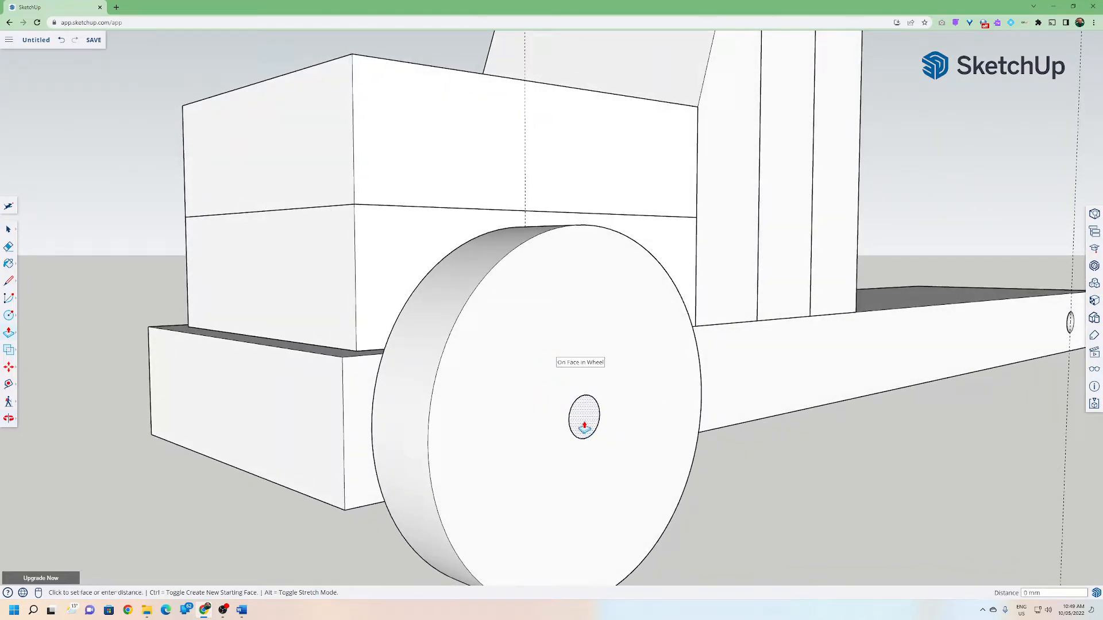
{"action": "key", "text": "Return"}
{"action": "middle_click_drag", "start_coordinate": [631, 436], "coordinate": [912, 423]}
{"action": "middle_click_drag", "start_coordinate": [597, 424], "coordinate": [546, 436]}
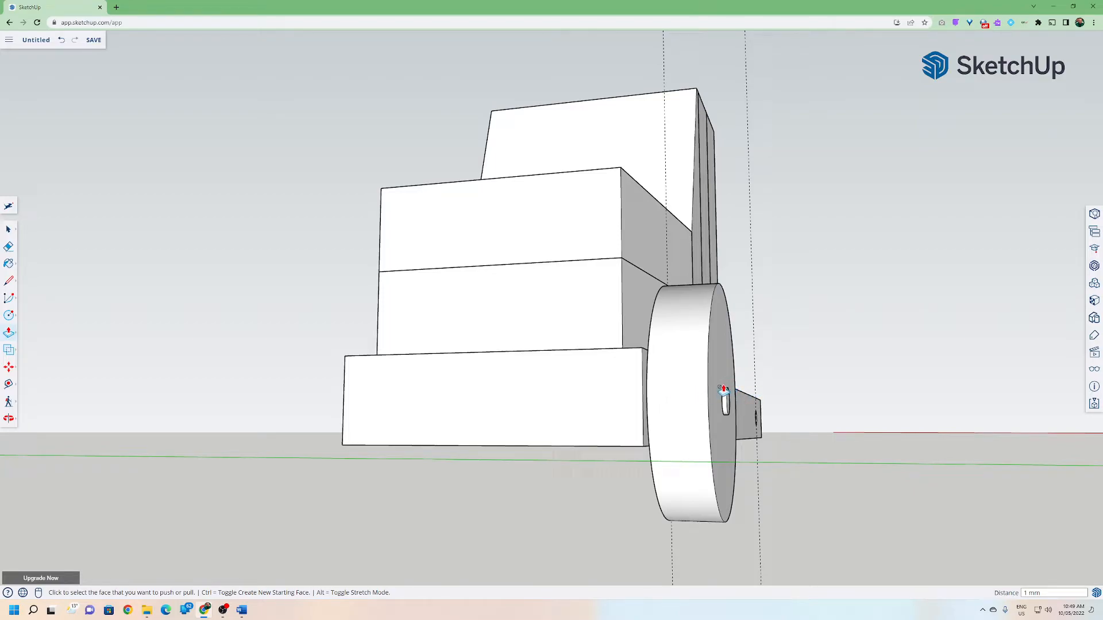
Push/pull the axle's end out of the base's opposite side by 13 mm.
{"action": "middle_click_drag", "start_coordinate": [694, 398], "coordinate": [908, 438]}
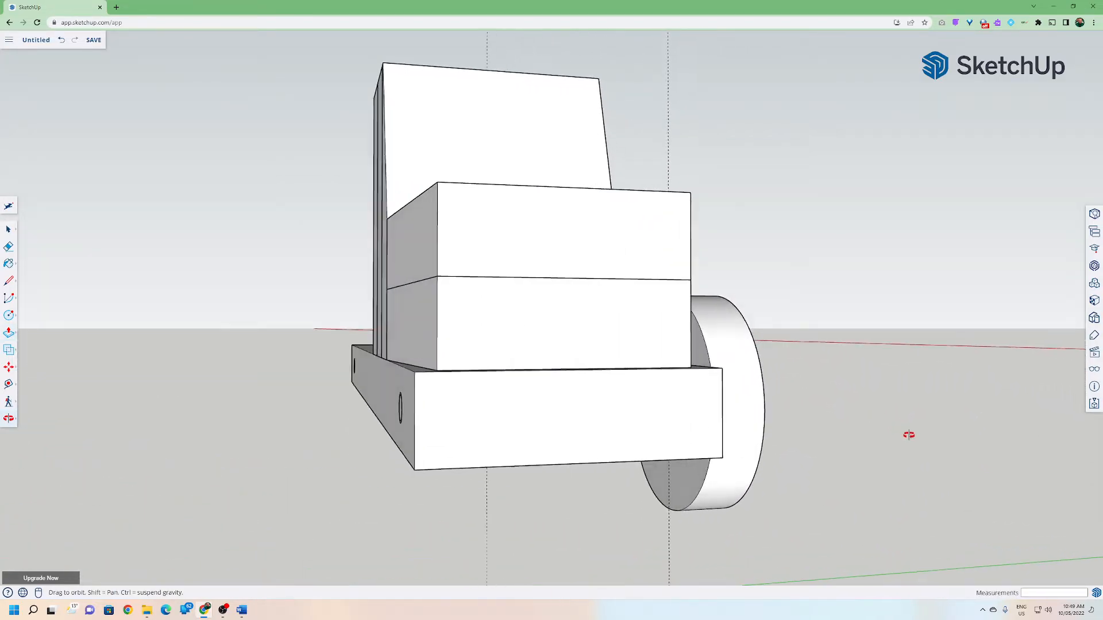
{"action": "middle_click_drag", "start_coordinate": [472, 431], "coordinate": [440, 424]}
{"action": "left_click", "coordinate": [432, 417]}
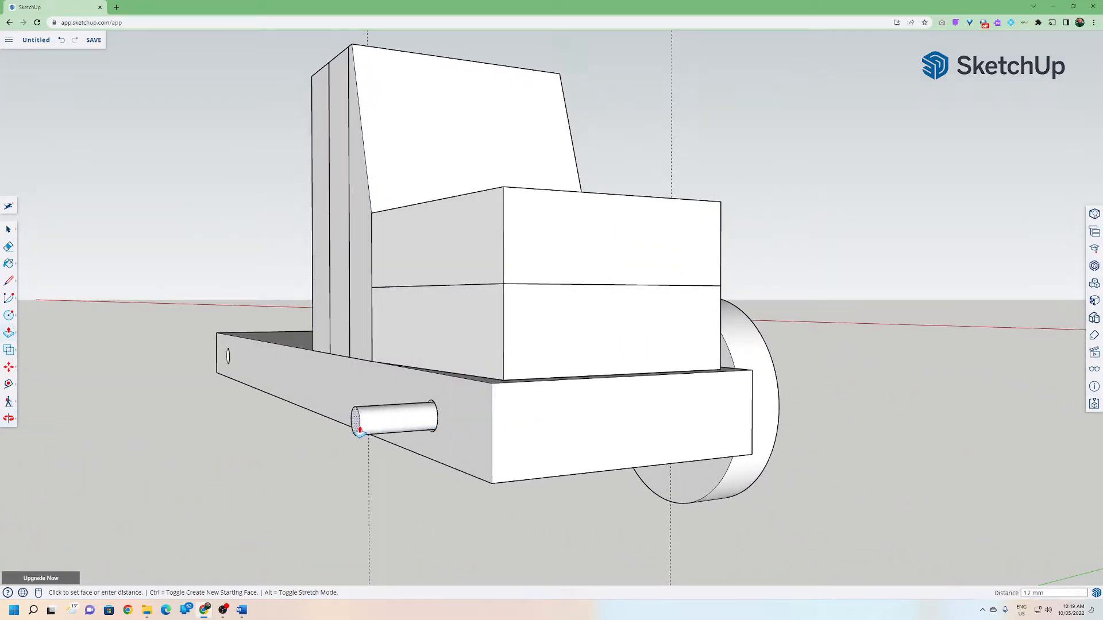
{"action": "key", "text": "Return"}
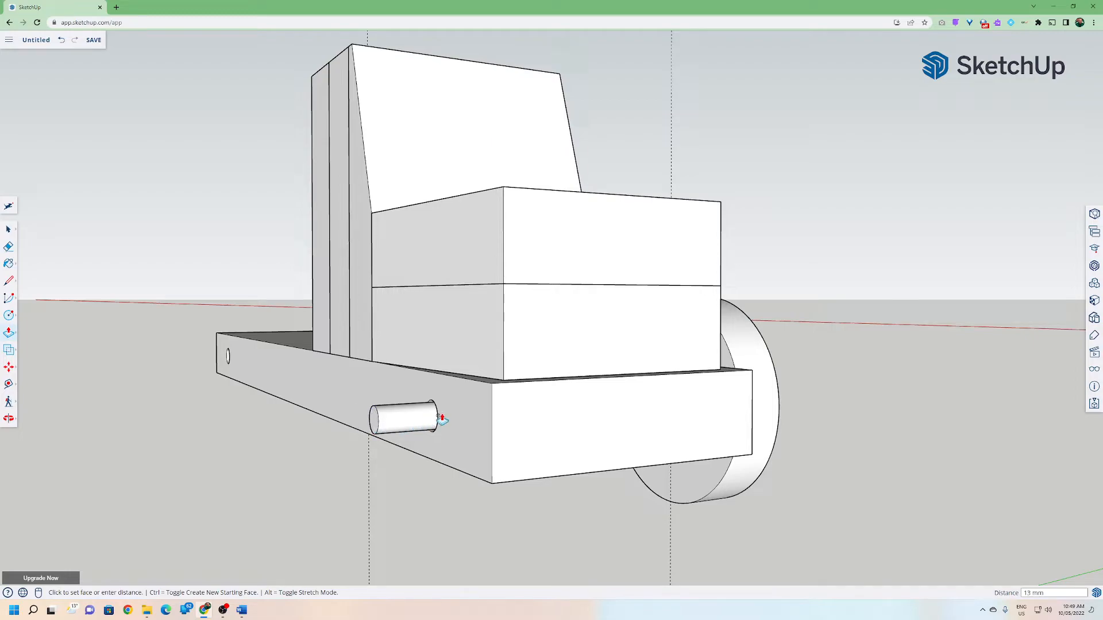
{"action": "key", "text": "ctrl+z"}
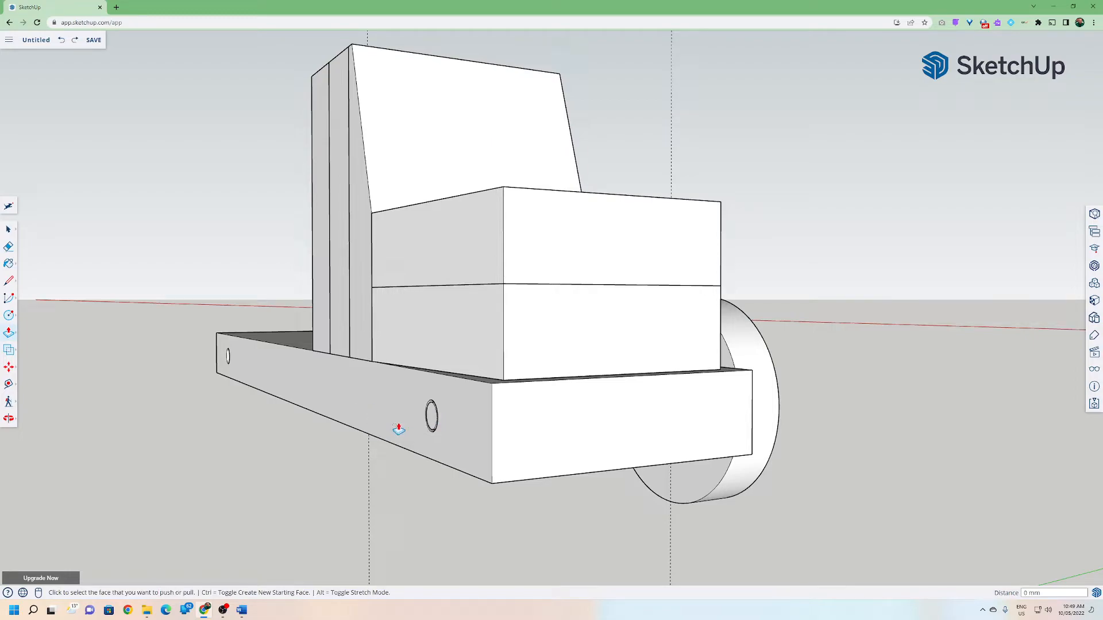
{"action": "left_click", "coordinate": [434, 422]}
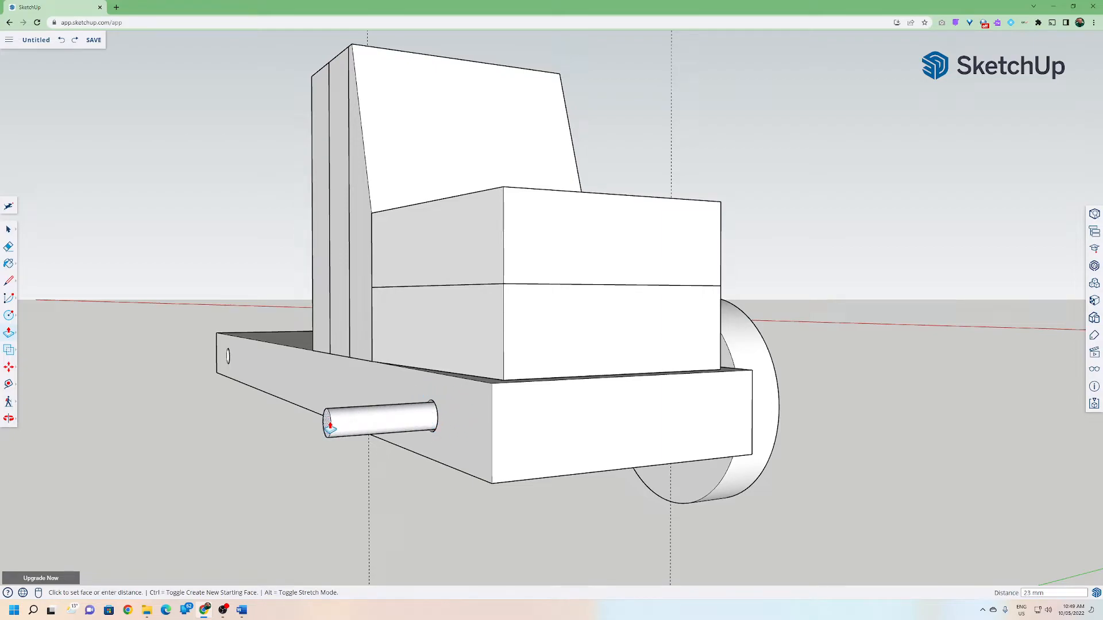
{"action": "key", "text": "Return"}
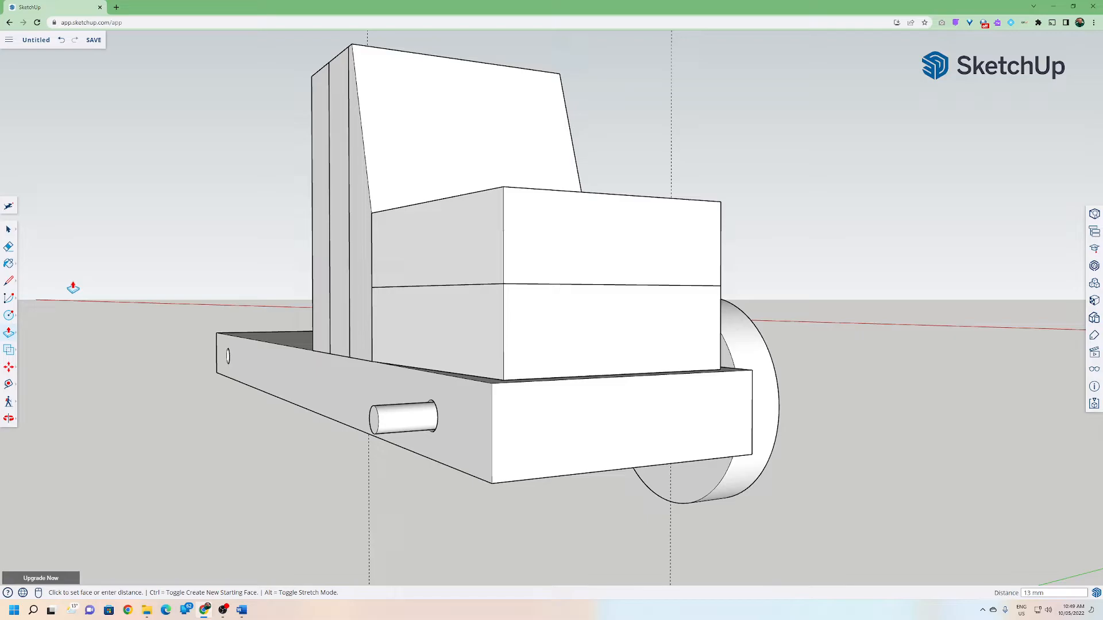
{"action": "mouse_move", "coordinate": [117, 306]}
{"action": "middle_mouse_down"}
{"action": "mouse_move", "coordinate": [37, 313]}
{"action": "mouse_move", "coordinate": [115, 306]}
{"action": "middle_mouse_up"}
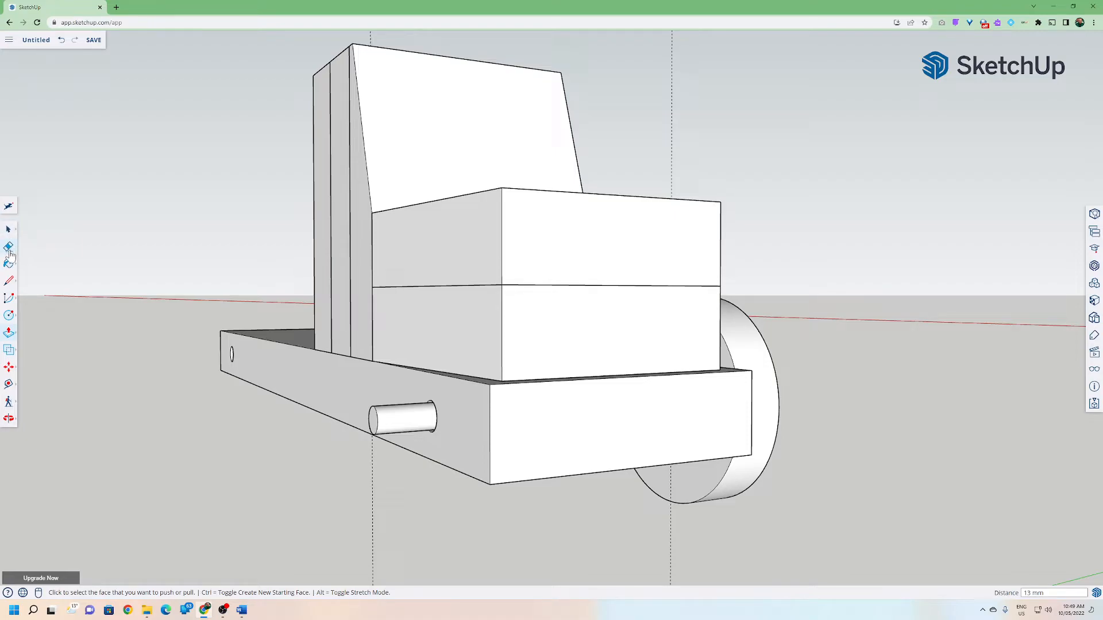
{"action": "left_click", "coordinate": [9, 231]}
{"action": "middle_click_drag", "start_coordinate": [280, 304], "coordinate": [36, 306]}
{"action": "left_click", "coordinate": [681, 394]}
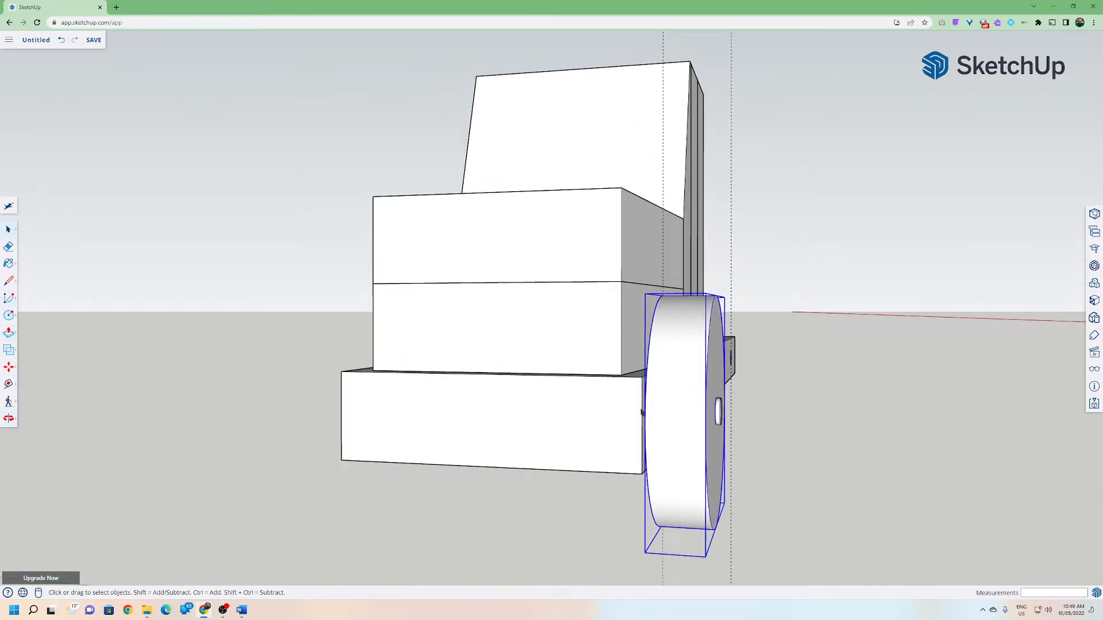
{"action": "left_click", "coordinate": [460, 382]}
{"action": "left_click", "coordinate": [478, 340]}
{"action": "left_click", "coordinate": [492, 256]}
{"action": "left_click", "coordinate": [562, 160]}
{"action": "middle_click_drag", "start_coordinate": [304, 297], "coordinate": [833, 311]}
Select the axle cylinder and make it a component named Axle.
{"action": "left_click", "coordinate": [516, 432]}
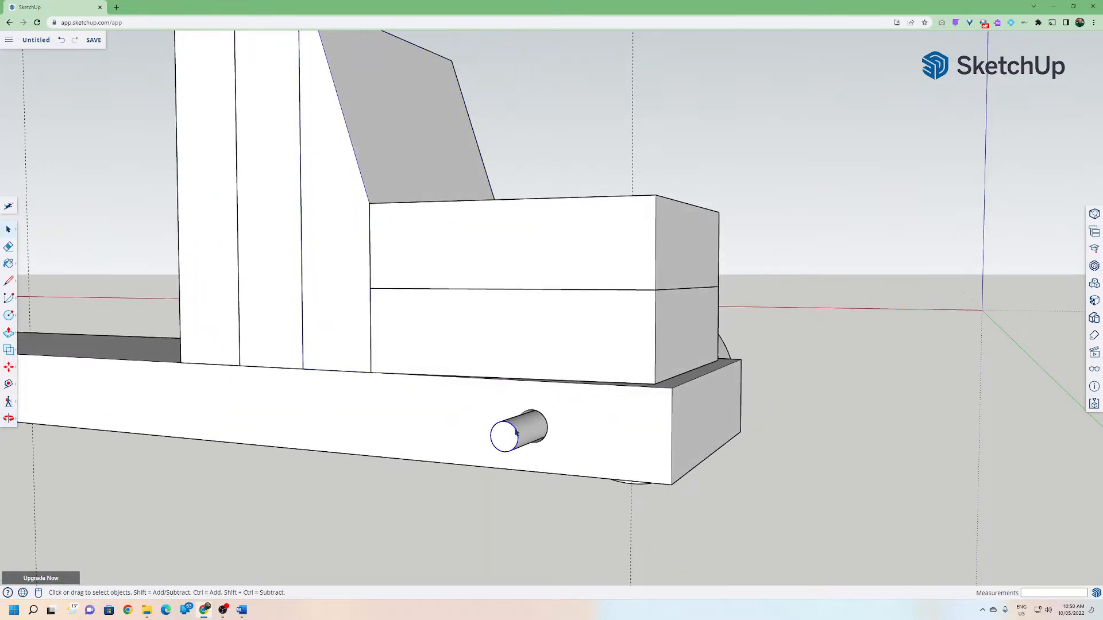
{"action": "left_click", "coordinate": [505, 443]}
{"action": "double_click", "coordinate": [505, 443]}
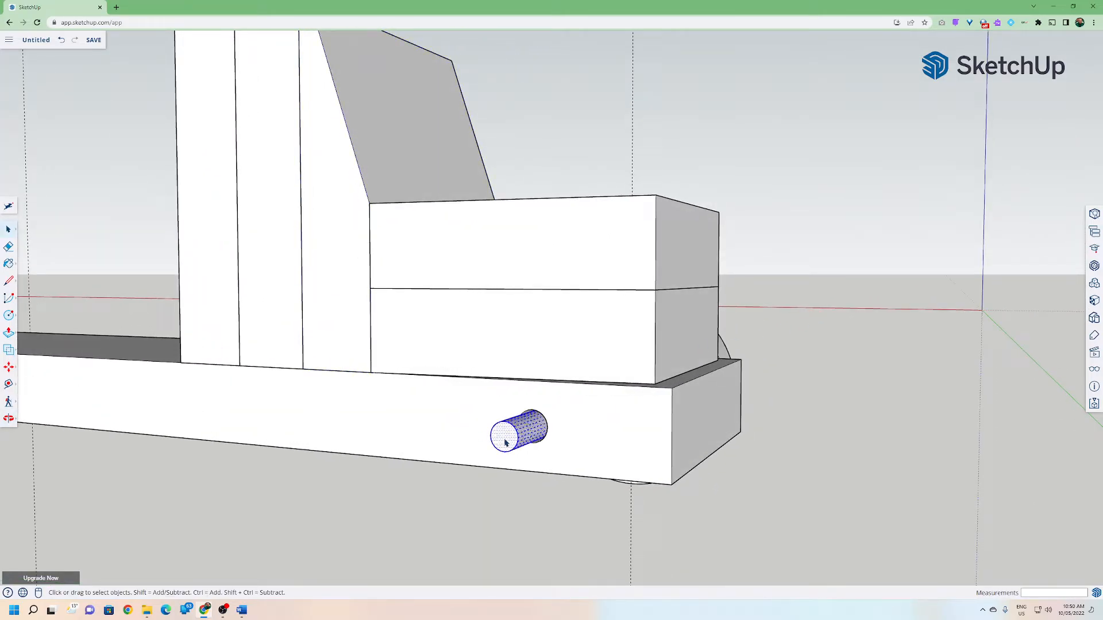
{"action": "middle_click_drag", "start_coordinate": [572, 453], "coordinate": [391, 403]}
{"action": "right_click", "coordinate": [404, 411]}
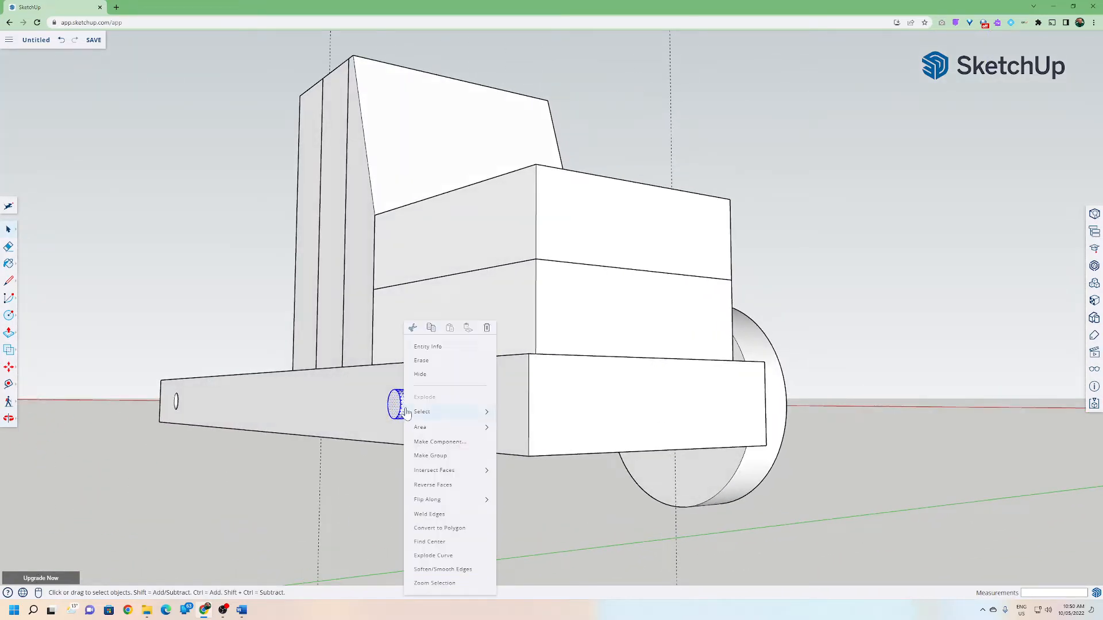
{"action": "left_click", "coordinate": [441, 443]}
{"action": "type", "text": "Axle"}
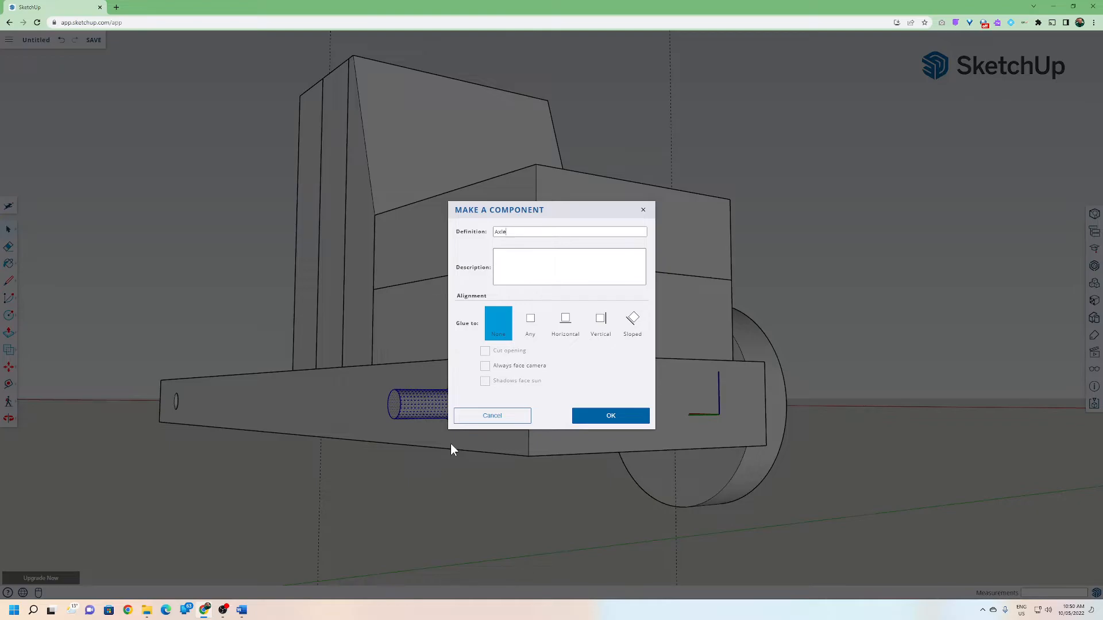
{"action": "key", "text": "Return"}
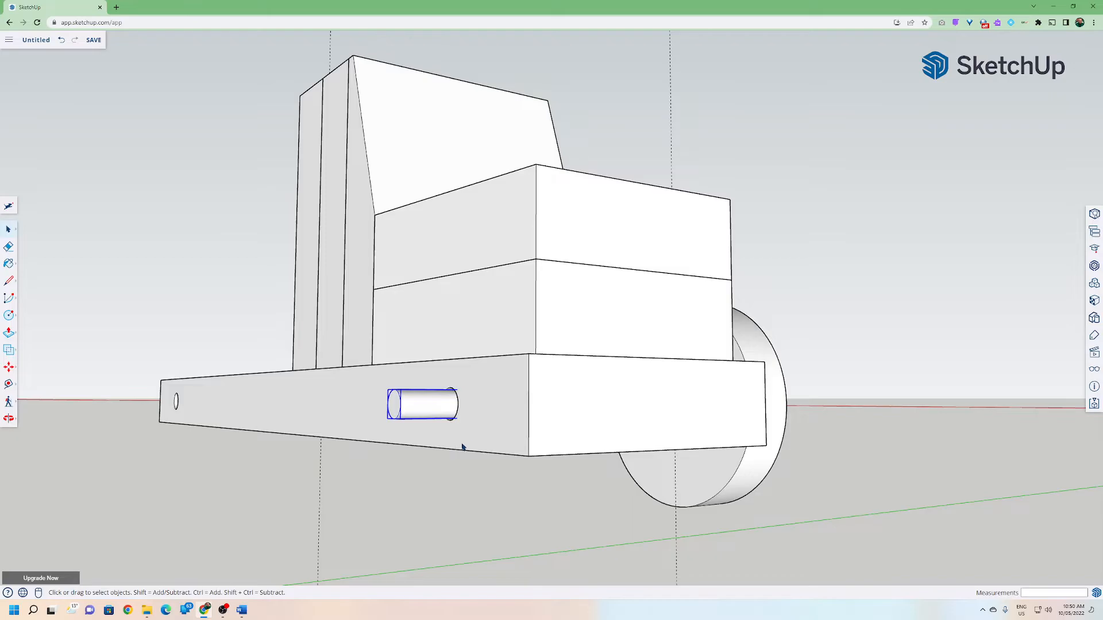
Move the selected wheel about 1 mm to seat its hole on the axle.
{"action": "middle_click_drag", "start_coordinate": [532, 448], "coordinate": [320, 442]}
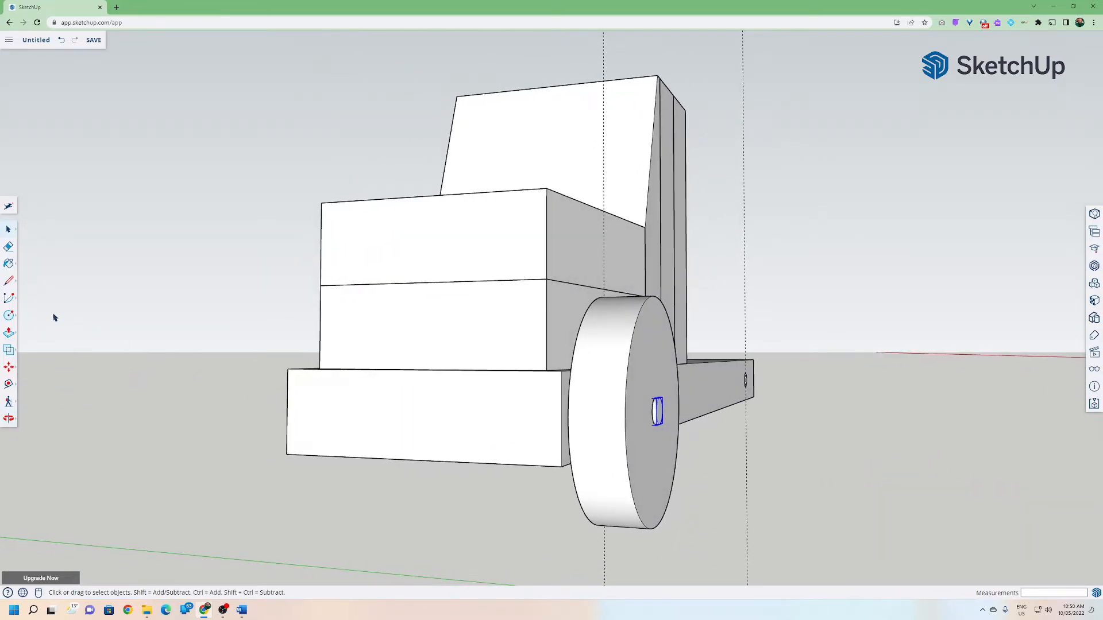
{"action": "left_click", "coordinate": [582, 404]}
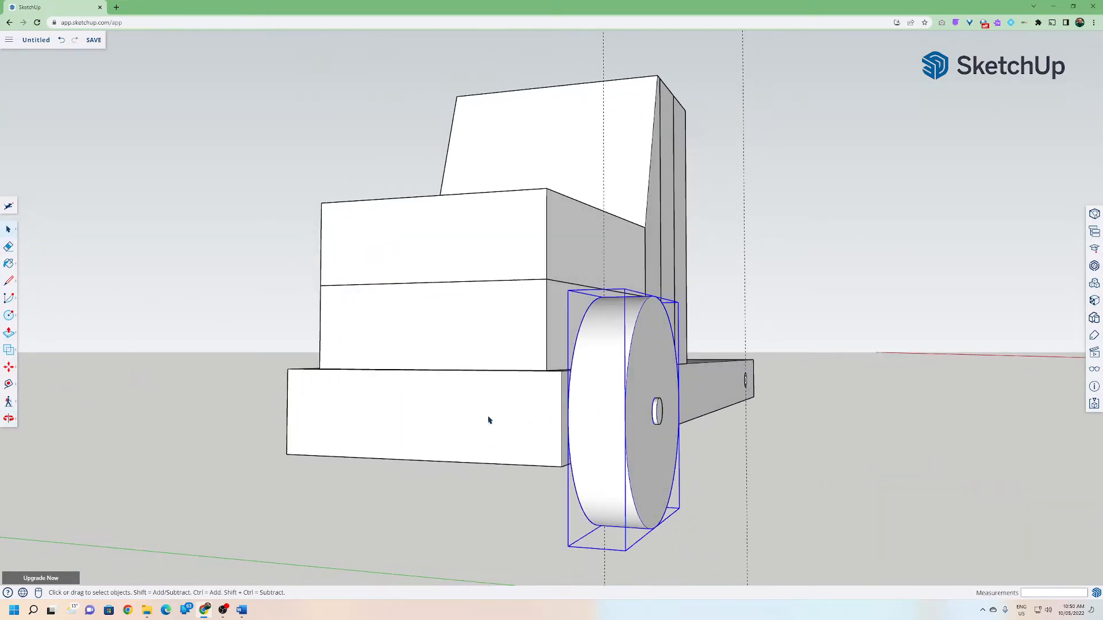
{"action": "left_click", "coordinate": [9, 367]}
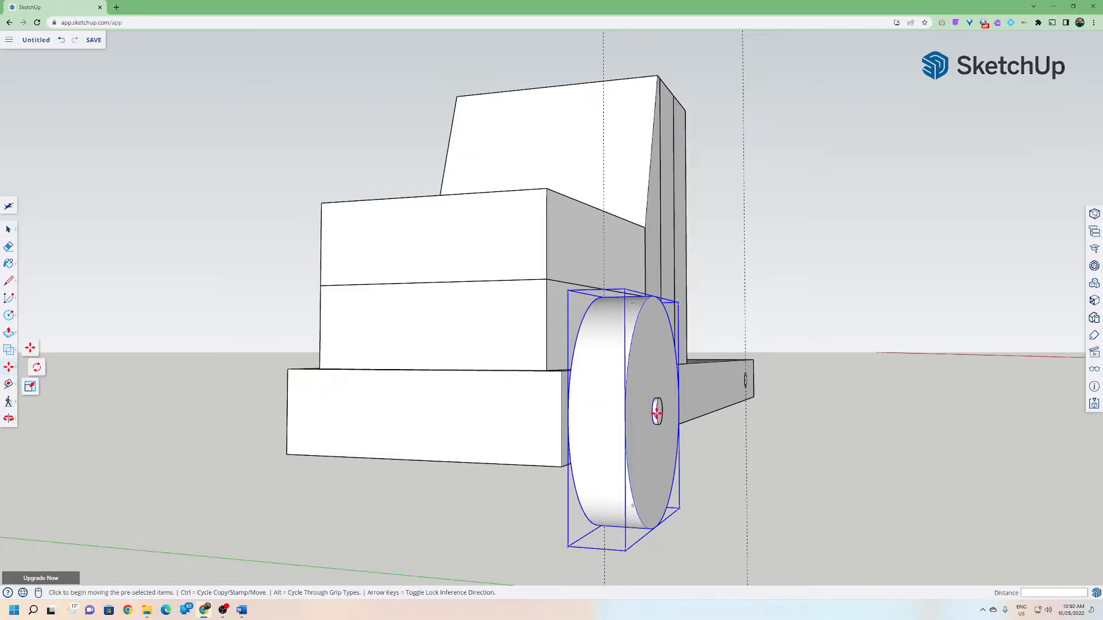
{"action": "left_click", "coordinate": [649, 411]}
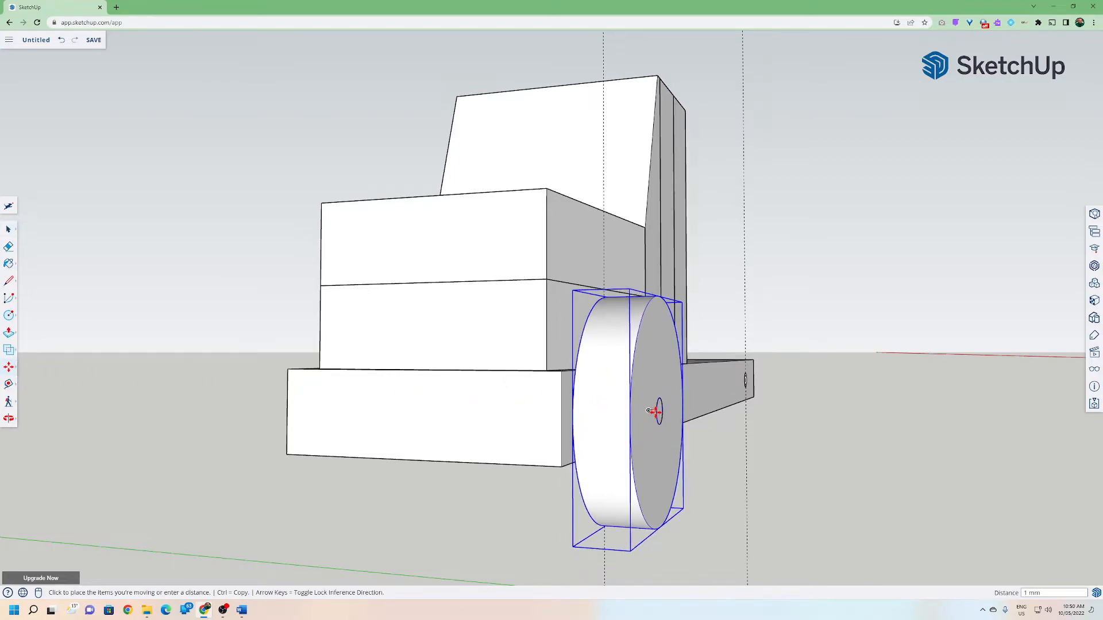
{"action": "left_click", "coordinate": [658, 411]}
{"action": "middle_click_drag", "start_coordinate": [658, 411], "coordinate": [343, 393]}
{"action": "scroll", "coordinate": [669, 394], "scroll_direction": "up", "scroll_amount": 3}
{"action": "scroll", "coordinate": [170, 337], "scroll_direction": "down", "scroll_amount": 3}
{"action": "key", "text": "space"}
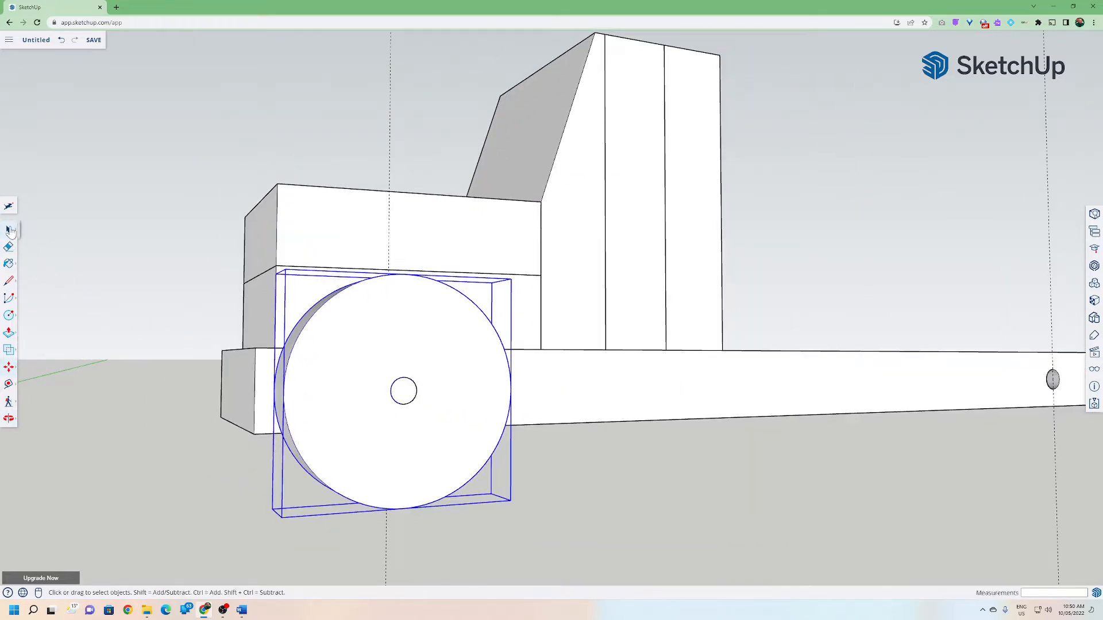
Copy the wheel 240 mm along the chassis to its opposite end.
{"action": "left_click", "coordinate": [410, 401]}
{"action": "middle_click_drag", "start_coordinate": [325, 374], "coordinate": [276, 411]}
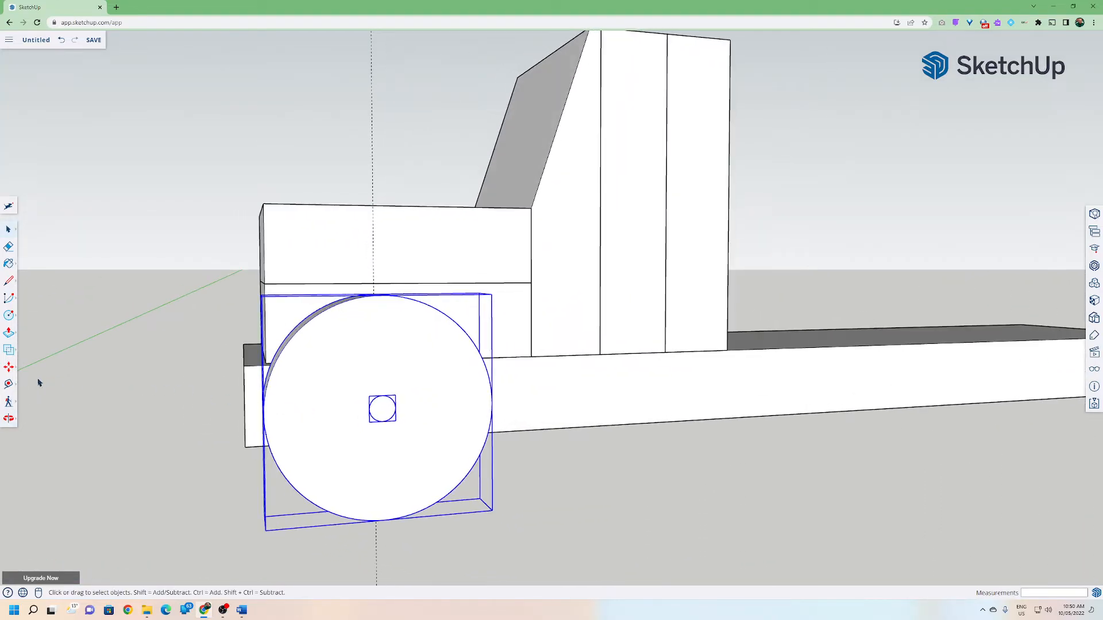
{"action": "left_click", "coordinate": [10, 370]}
{"action": "middle_click_drag", "start_coordinate": [379, 295], "coordinate": [603, 436]}
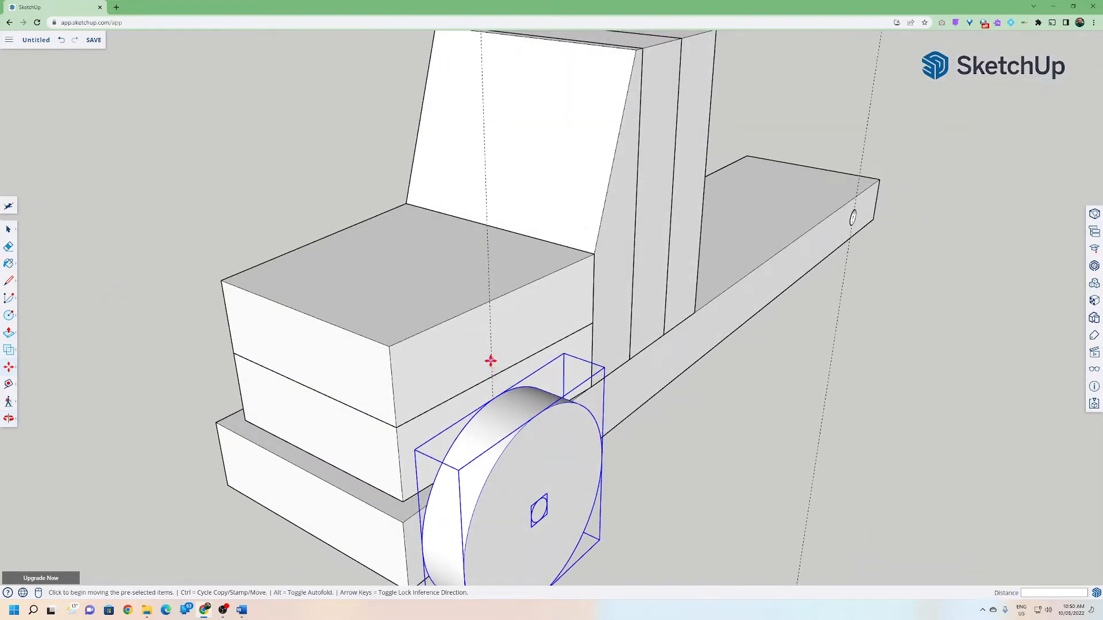
{"action": "scroll", "coordinate": [530, 361], "scroll_direction": "down", "scroll_amount": 6}
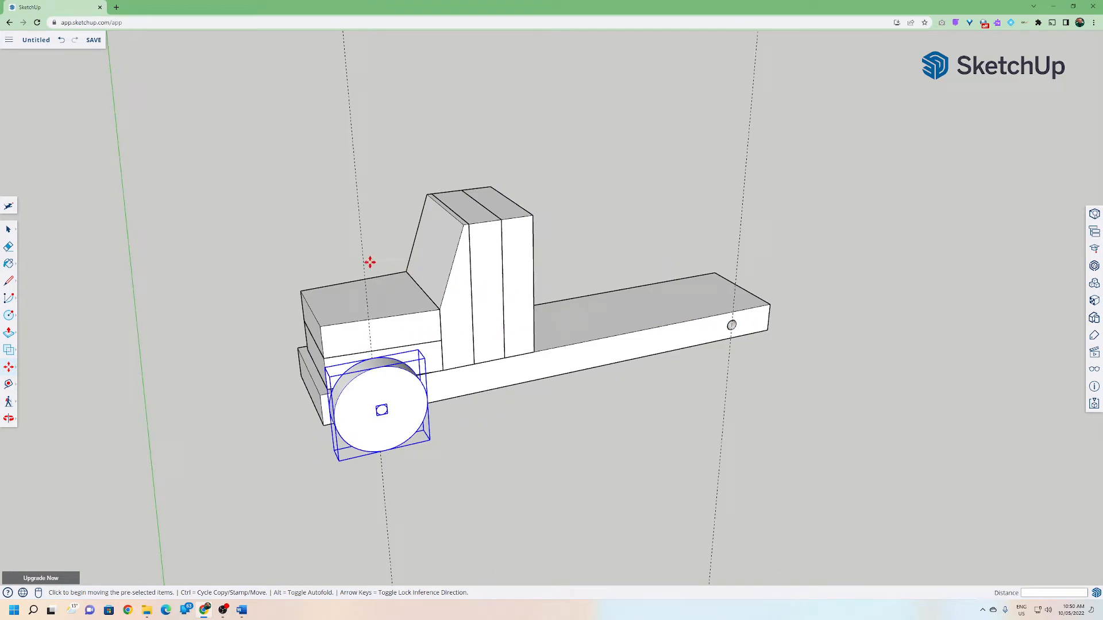
{"action": "left_click", "coordinate": [364, 261]}
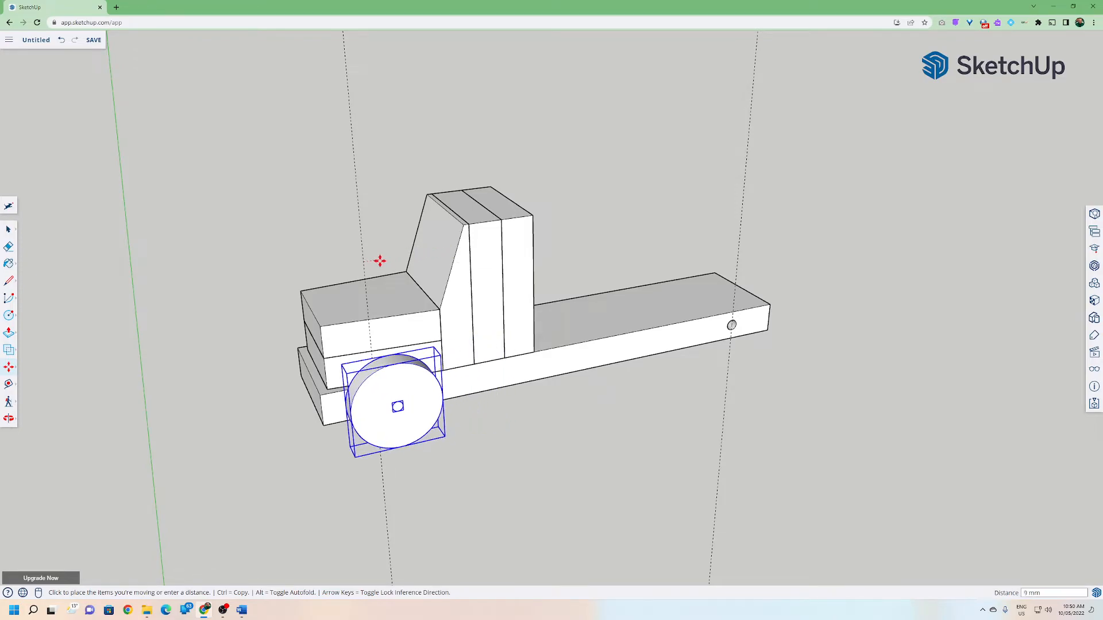
{"action": "key", "text": "Escape"}
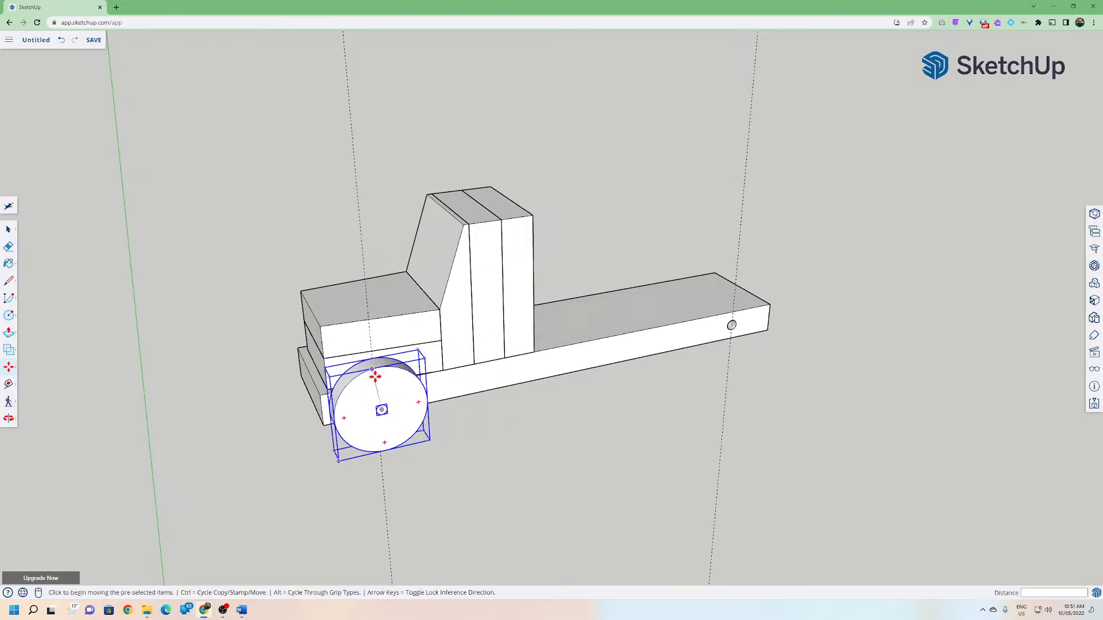
{"action": "left_click", "coordinate": [367, 283]}
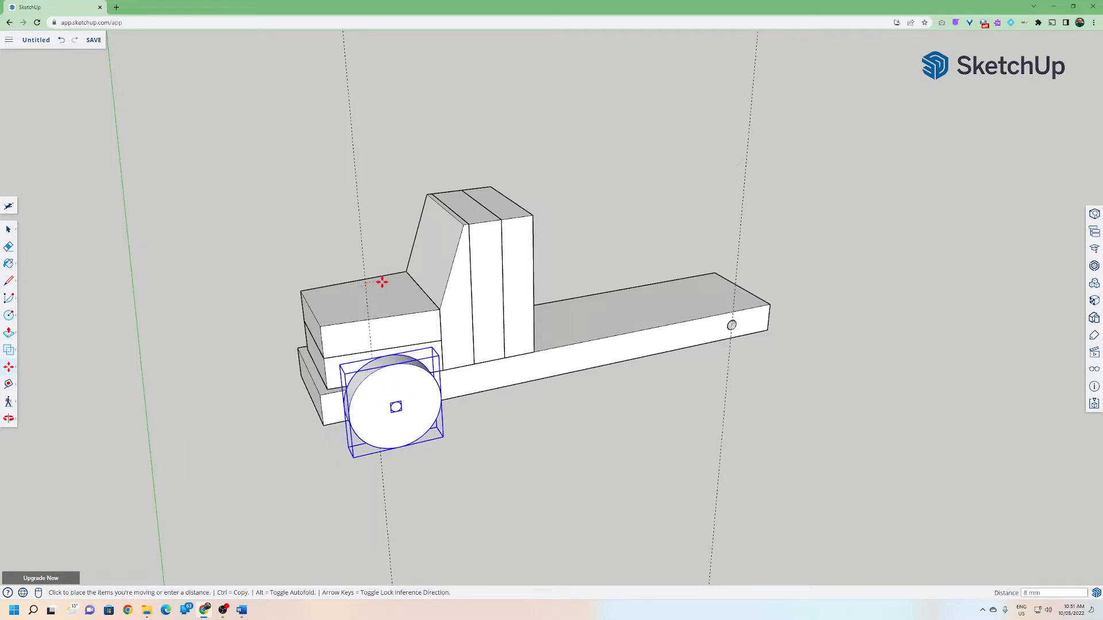
{"action": "key", "text": "ctrl"}
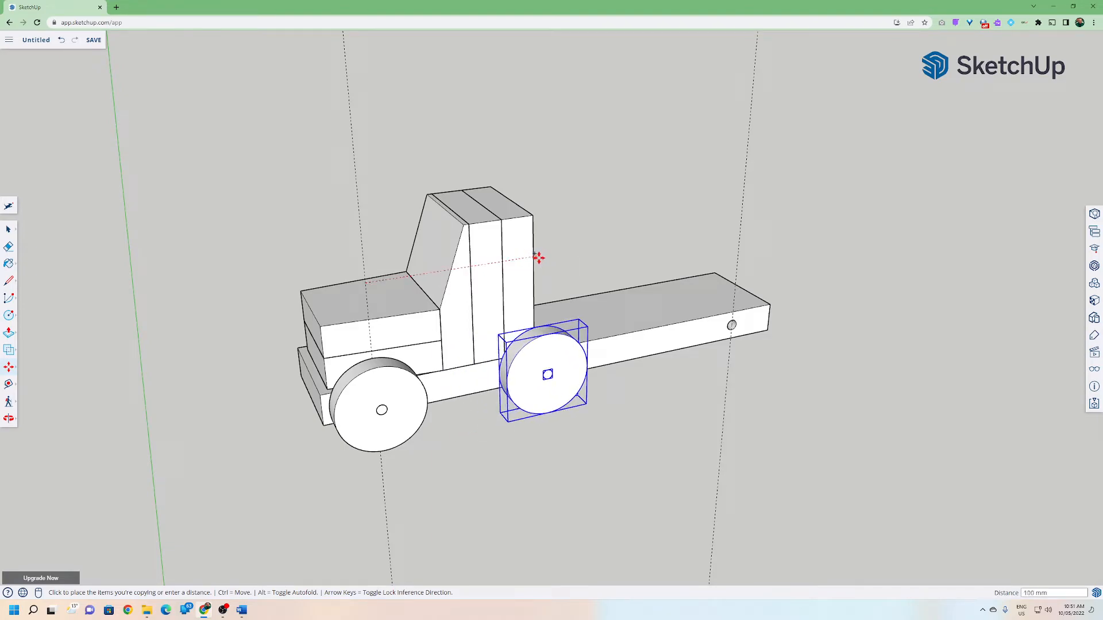
{"action": "left_click", "coordinate": [740, 228]}
Select both wheels on one side and copy them across the chassis, about 79 mm, to the other side.
{"action": "middle_click_drag", "start_coordinate": [739, 247], "coordinate": [652, 315]}
{"action": "key", "text": "m"}
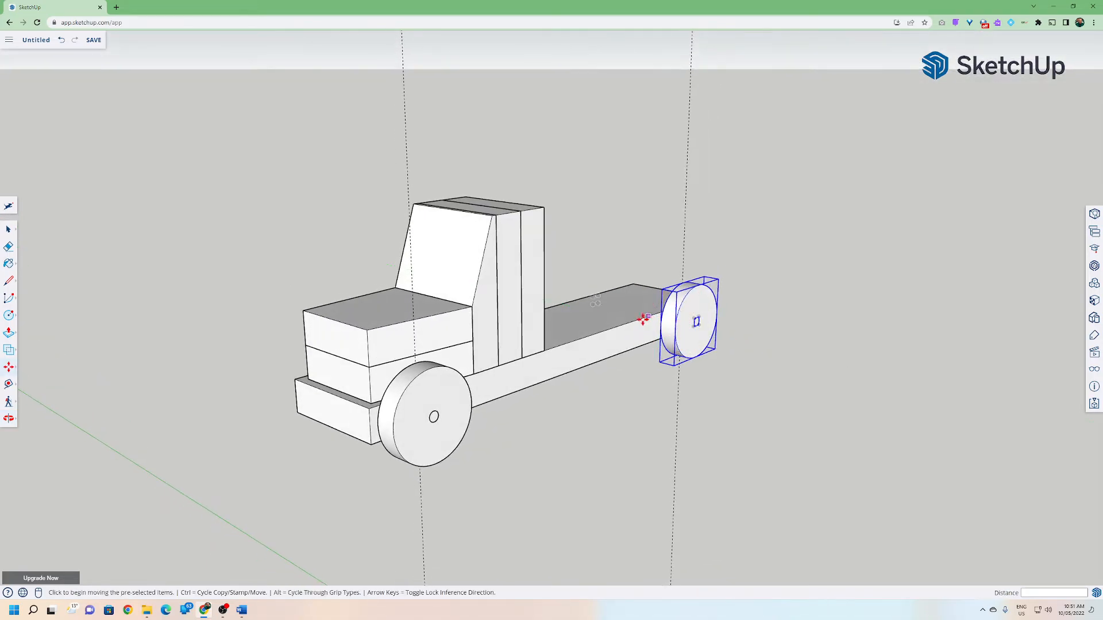
{"action": "middle_click_drag", "start_coordinate": [450, 349], "coordinate": [368, 299]}
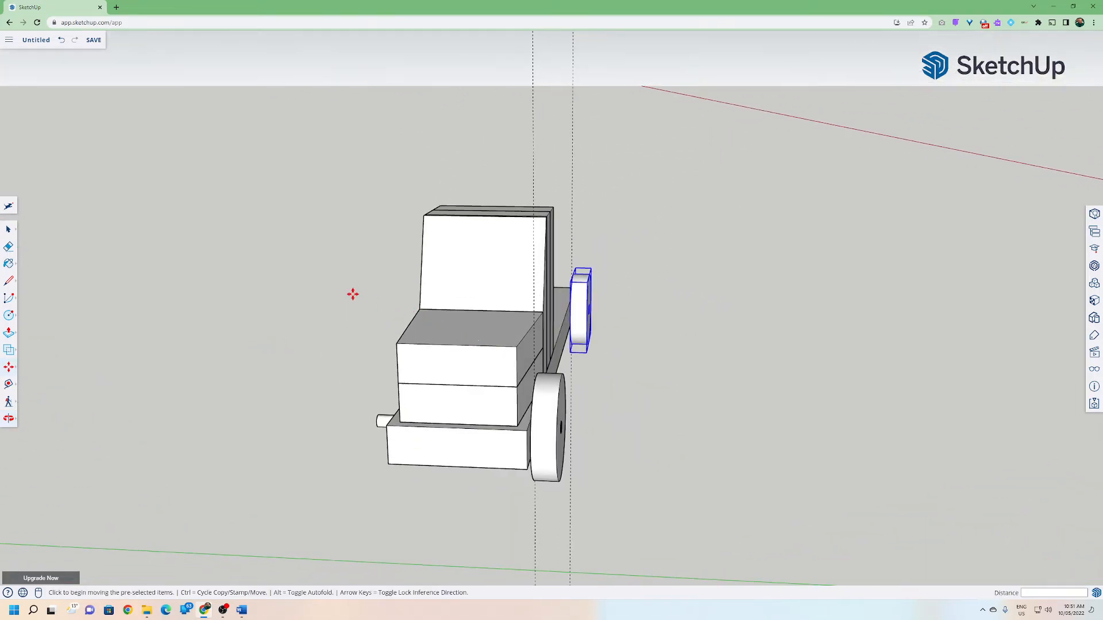
{"action": "left_click", "coordinate": [8, 229]}
{"action": "left_click", "coordinate": [58, 248]}
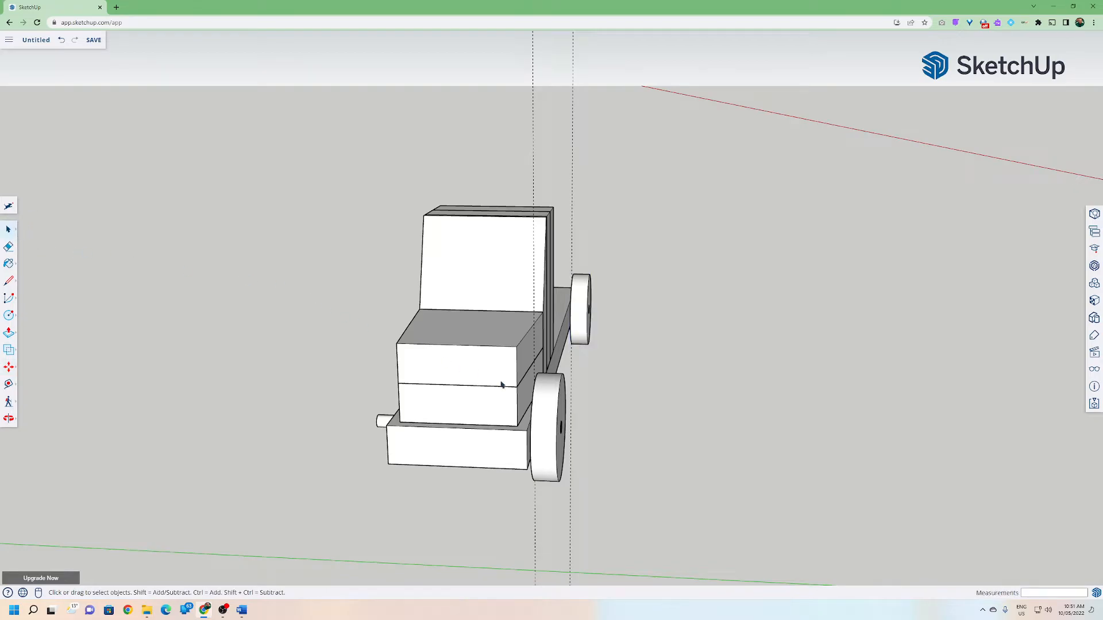
{"action": "left_click", "coordinate": [544, 398]}
{"action": "left_click", "coordinate": [585, 310], "text": "shift"}
{"action": "middle_click_drag", "start_coordinate": [568, 357], "coordinate": [493, 363]}
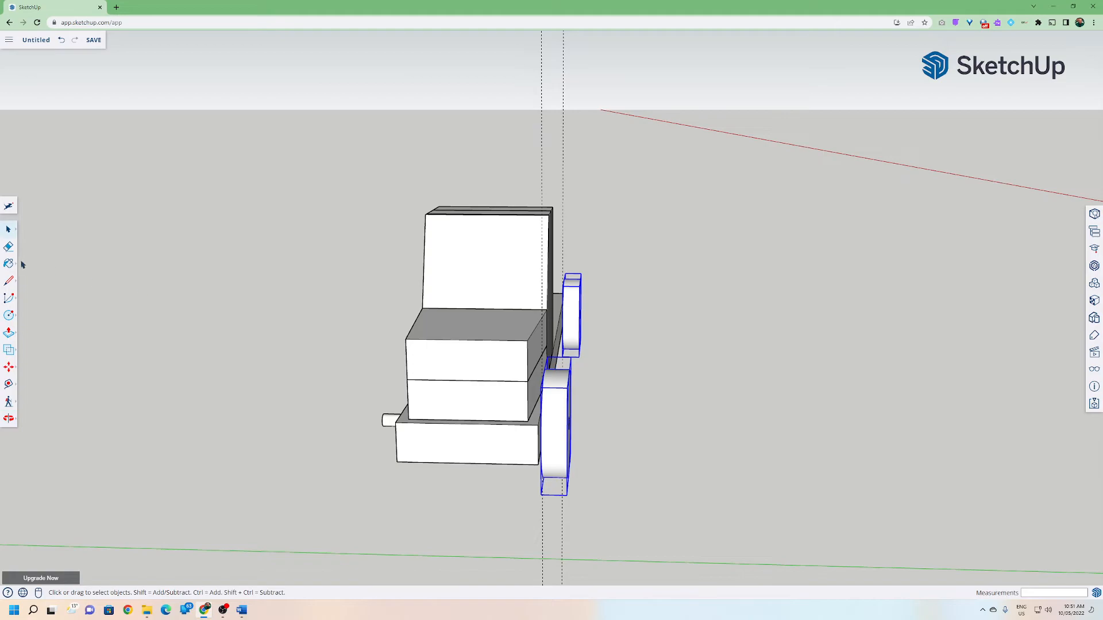
{"action": "left_click", "coordinate": [9, 367]}
{"action": "middle_click_drag", "start_coordinate": [356, 336], "coordinate": [395, 291]}
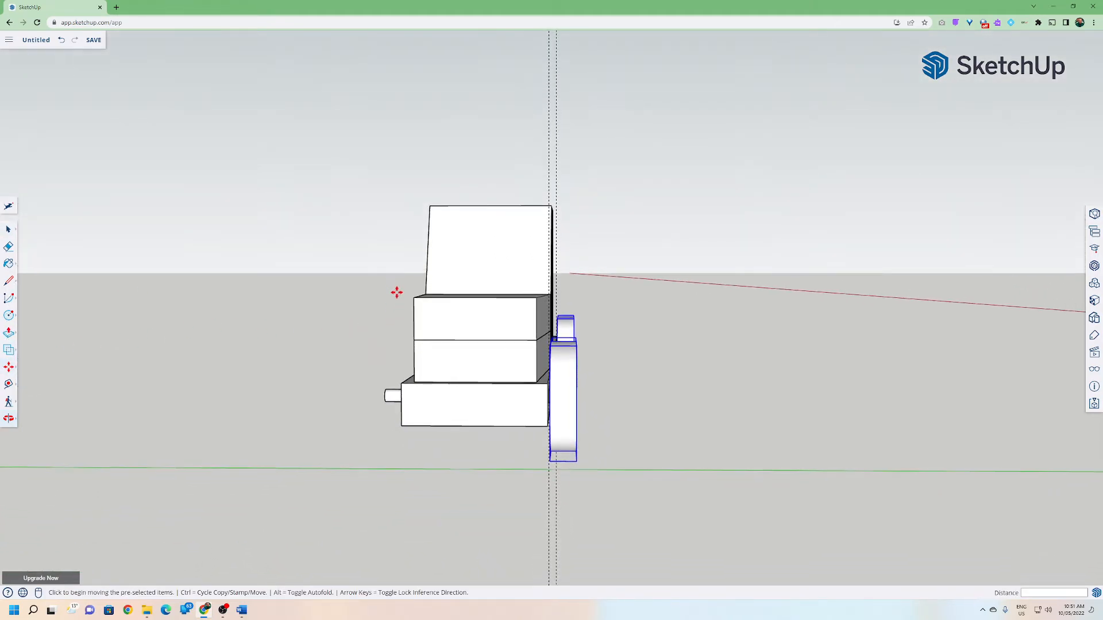
{"action": "scroll", "coordinate": [537, 359], "scroll_direction": "up", "scroll_amount": 2}
{"action": "middle_click_drag", "start_coordinate": [528, 391], "coordinate": [533, 365]}
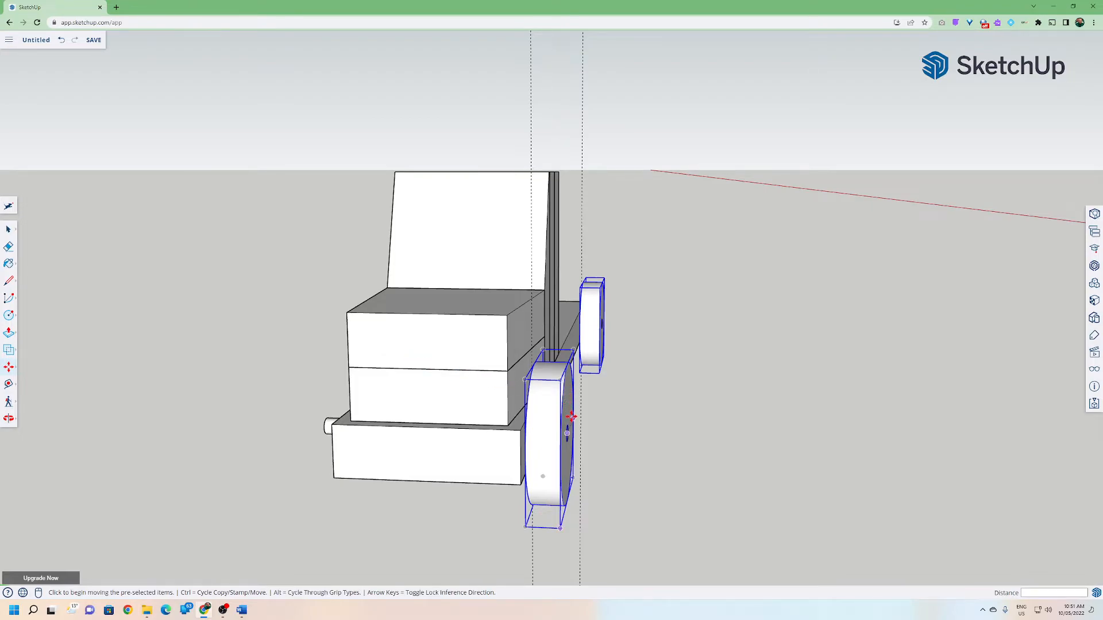
{"action": "middle_click_drag", "start_coordinate": [510, 419], "coordinate": [587, 405]}
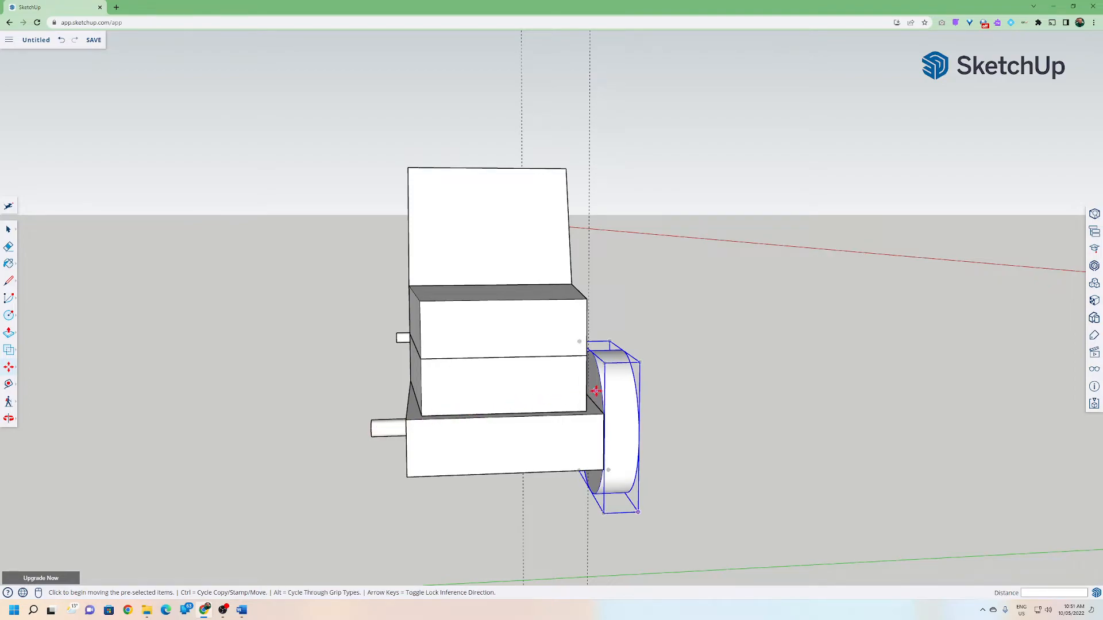
{"action": "scroll", "coordinate": [597, 392], "scroll_direction": "up", "scroll_amount": 2}
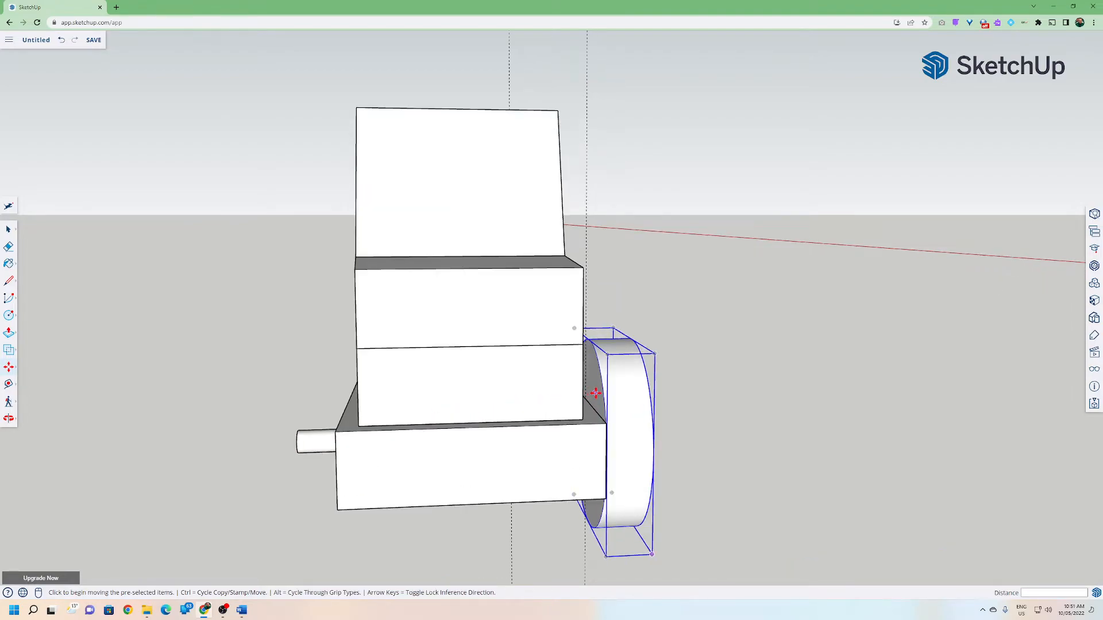
{"action": "left_click", "coordinate": [595, 393]}
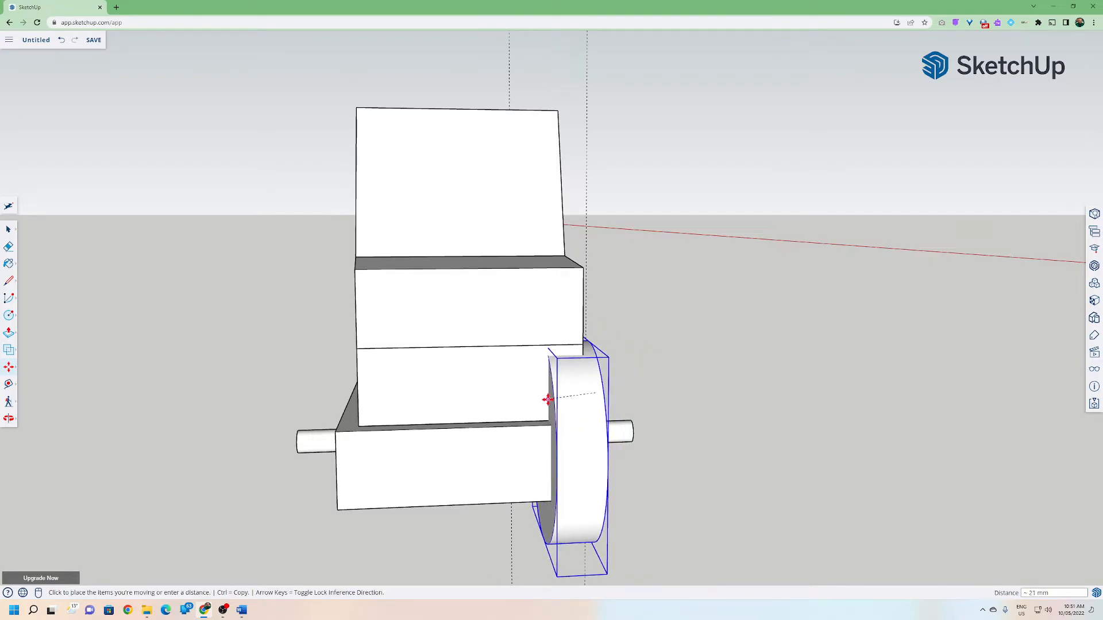
{"action": "key", "text": "ctrl"}
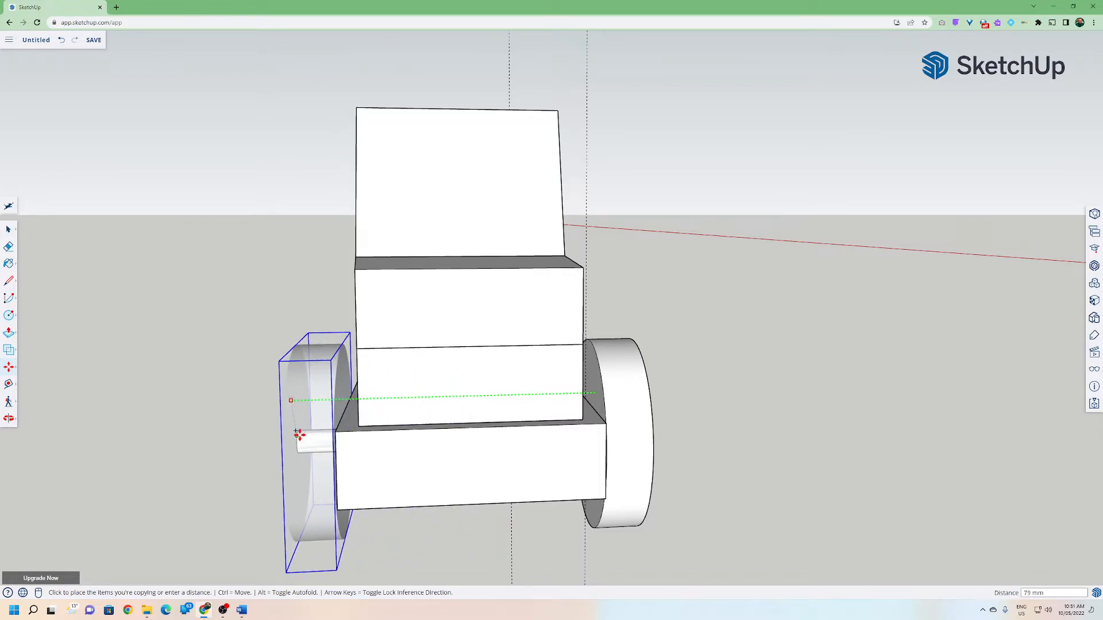
{"action": "left_click", "coordinate": [298, 441]}
Select the two rear wheels and move them 35 mm along the red axis toward the cab.
{"action": "middle_click_drag", "start_coordinate": [229, 449], "coordinate": [189, 391]}
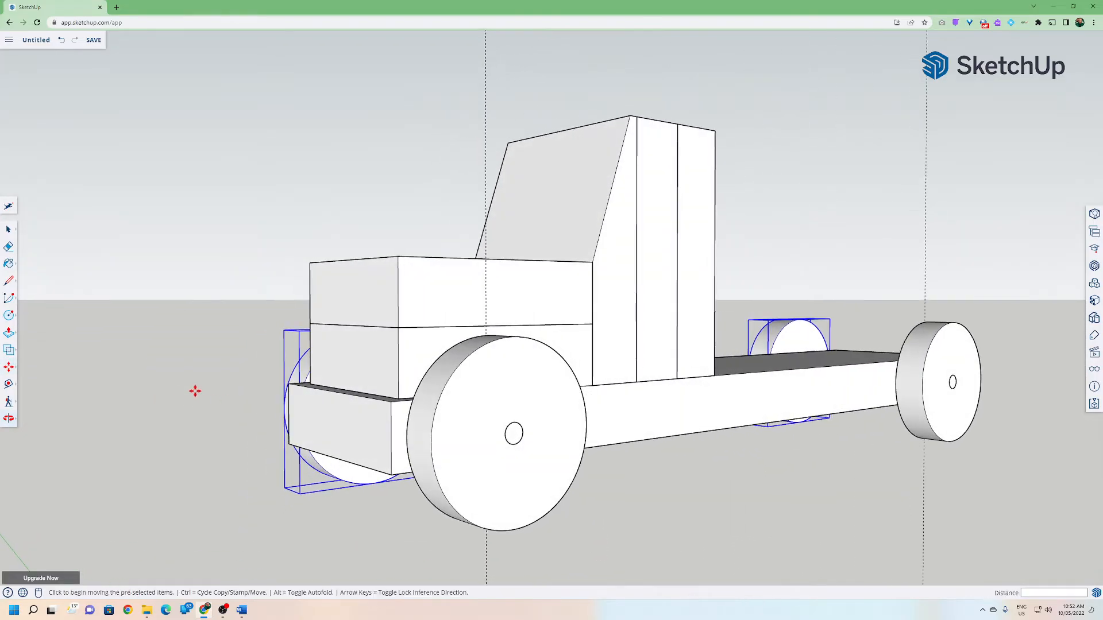
{"action": "scroll", "coordinate": [189, 392], "scroll_direction": "down", "scroll_amount": 3}
{"action": "middle_click_drag", "start_coordinate": [352, 394], "coordinate": [100, 373]}
{"action": "left_click", "coordinate": [9, 230]}
{"action": "left_click", "coordinate": [130, 246]}
{"action": "mouse_move", "coordinate": [577, 316]}
{"action": "middle_mouse_down"}
{"action": "mouse_move", "coordinate": [567, 330]}
{"action": "mouse_move", "coordinate": [588, 322]}
{"action": "middle_mouse_up"}
{"action": "left_click_drag", "start_coordinate": [604, 302], "coordinate": [758, 466]}
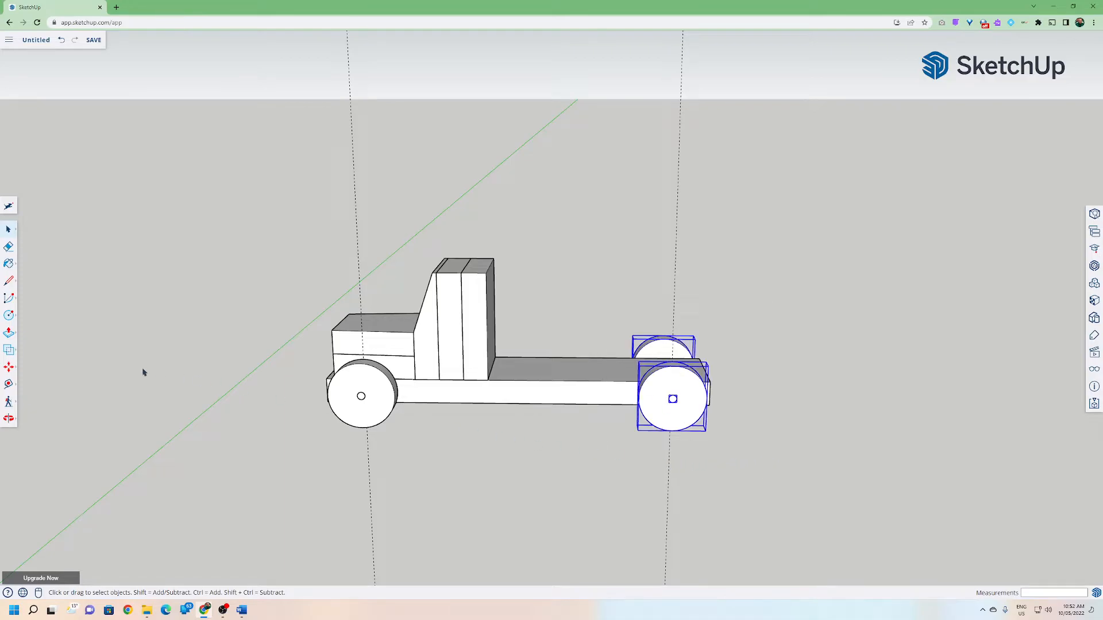
{"action": "left_click", "coordinate": [9, 367]}
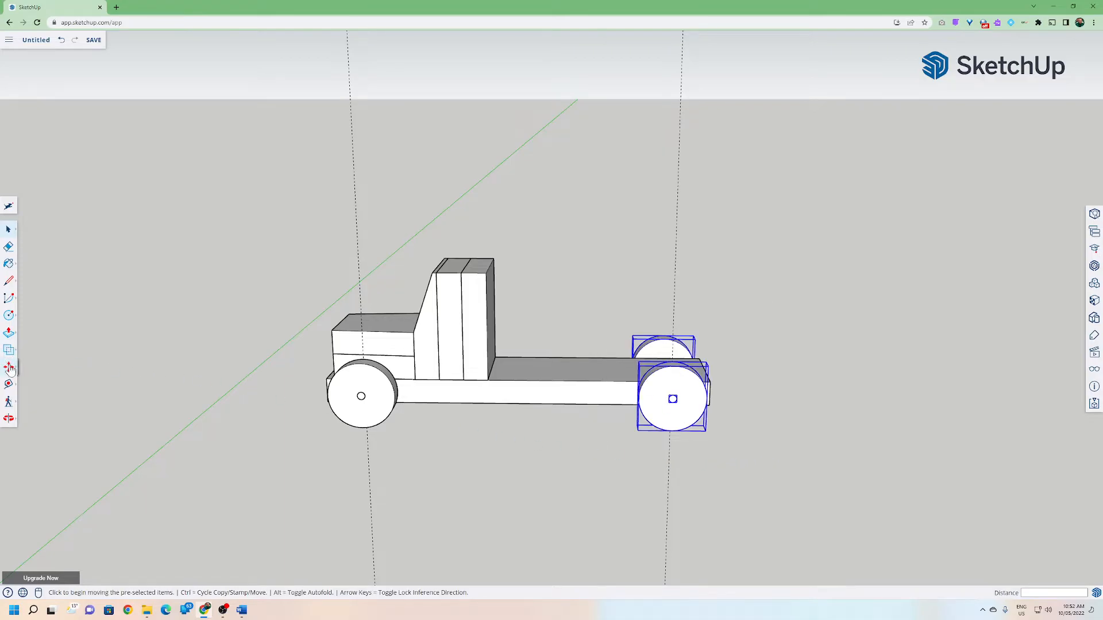
{"action": "left_click", "coordinate": [671, 313]}
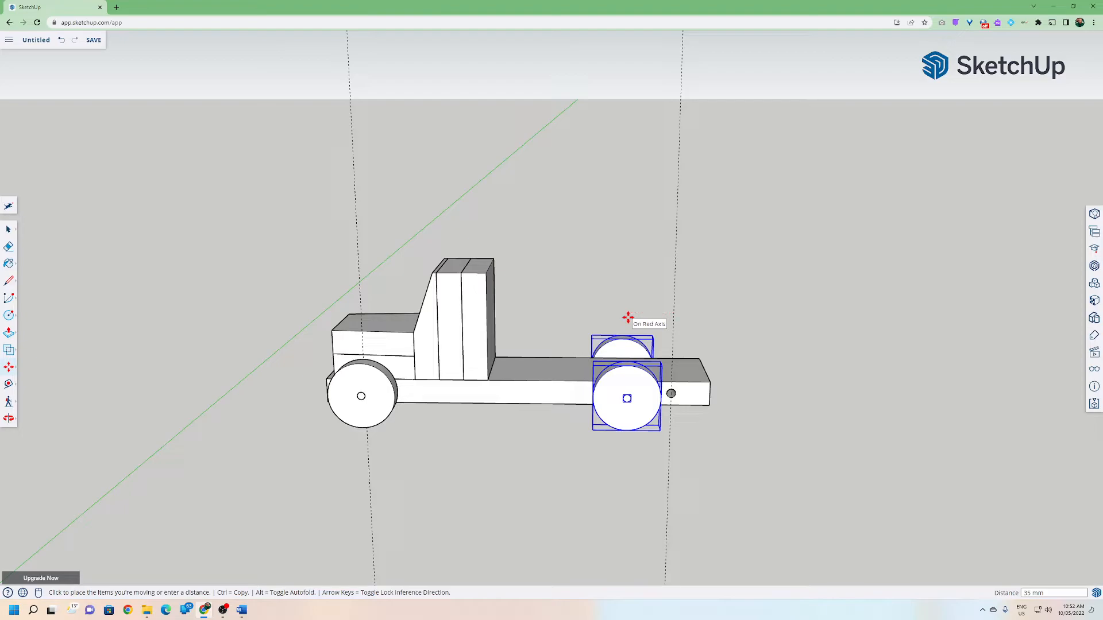
{"action": "left_click", "coordinate": [631, 317]}
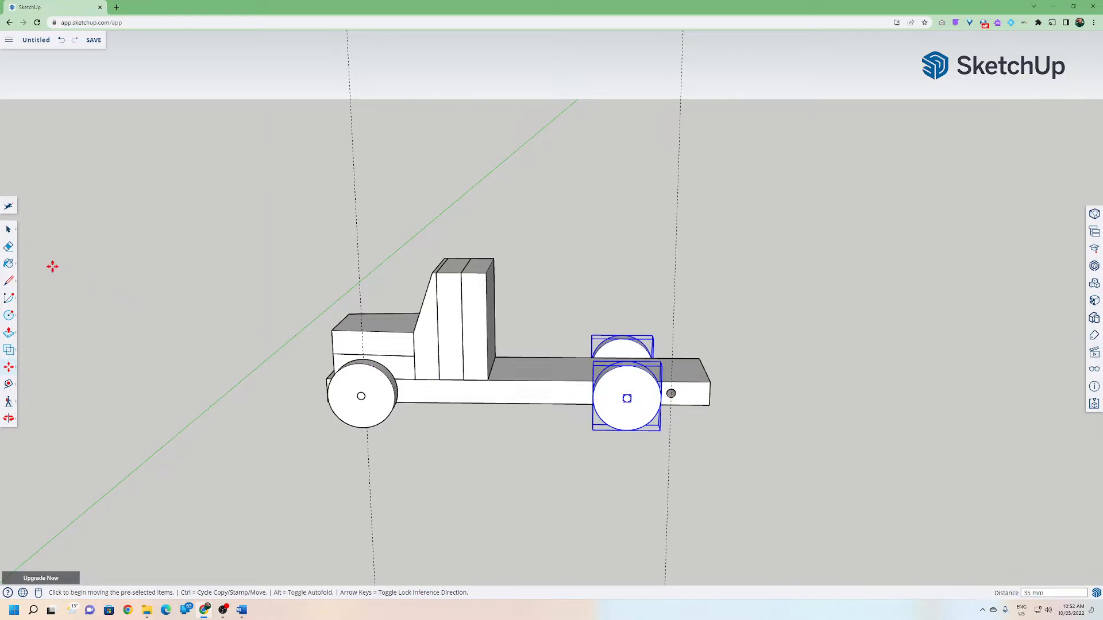
Orbit around the truck to inspect the rear axle and wheel positions along the chassis.
{"action": "left_click", "coordinate": [8, 229]}
{"action": "left_click", "coordinate": [53, 264]}
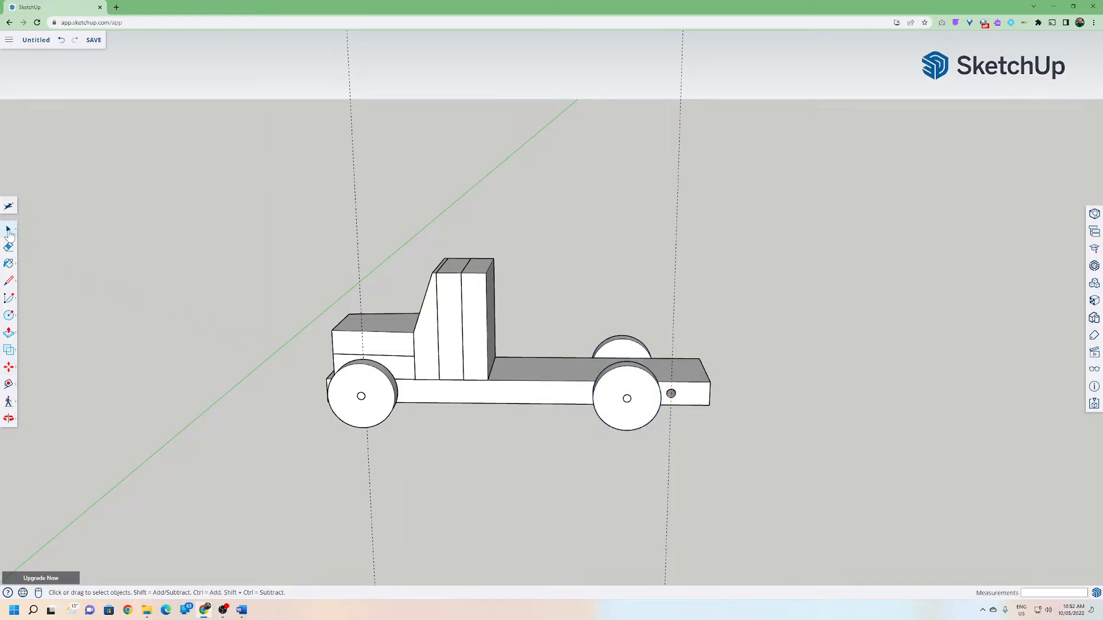
{"action": "middle_click_drag", "start_coordinate": [367, 330], "coordinate": [534, 375]}
{"action": "left_click", "coordinate": [551, 381]}
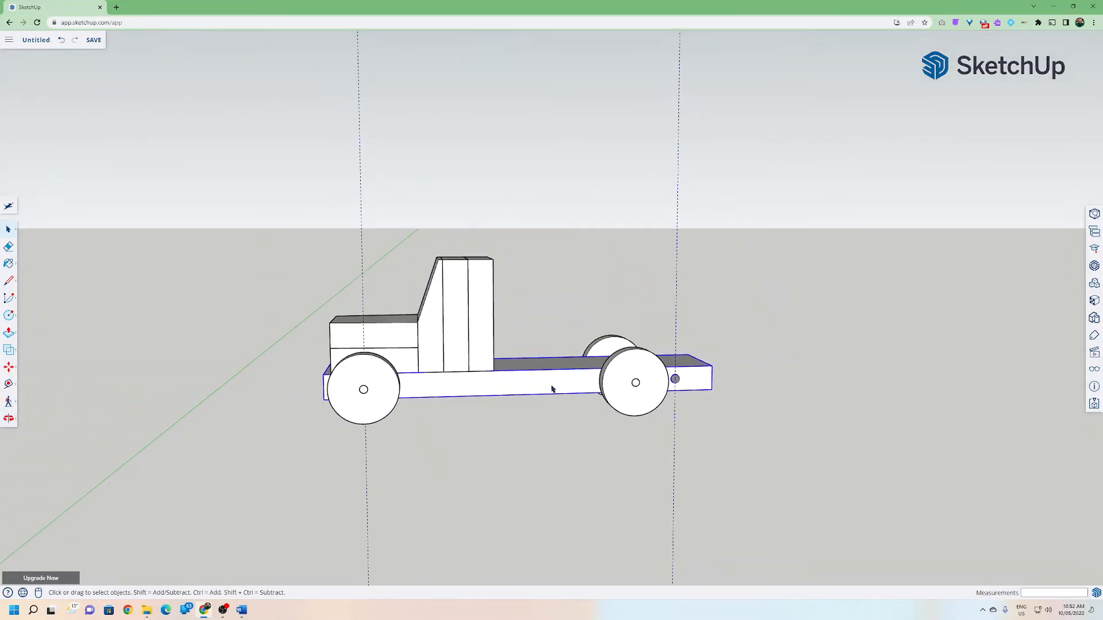
{"action": "middle_click_drag", "start_coordinate": [600, 422], "coordinate": [563, 437]}
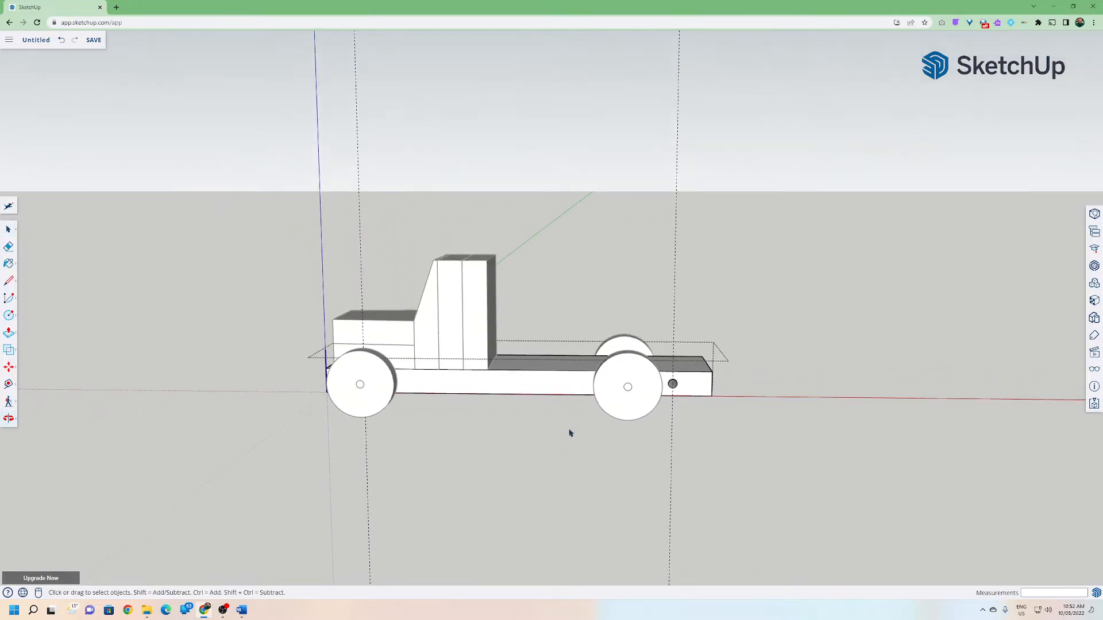
{"action": "left_click_drag", "start_coordinate": [662, 332], "coordinate": [691, 406]}
{"action": "middle_click_drag", "start_coordinate": [727, 408], "coordinate": [706, 401]}
{"action": "left_click_drag", "start_coordinate": [636, 320], "coordinate": [765, 435]}
{"action": "middle_click_drag", "start_coordinate": [737, 421], "coordinate": [787, 415]}
{"action": "left_click", "coordinate": [787, 414]}
Select the rear axle end inside the chassis and move it about 22 mm along the red axis into the rear wheels.
{"action": "left_click", "coordinate": [556, 390]}
{"action": "double_click", "coordinate": [560, 386]}
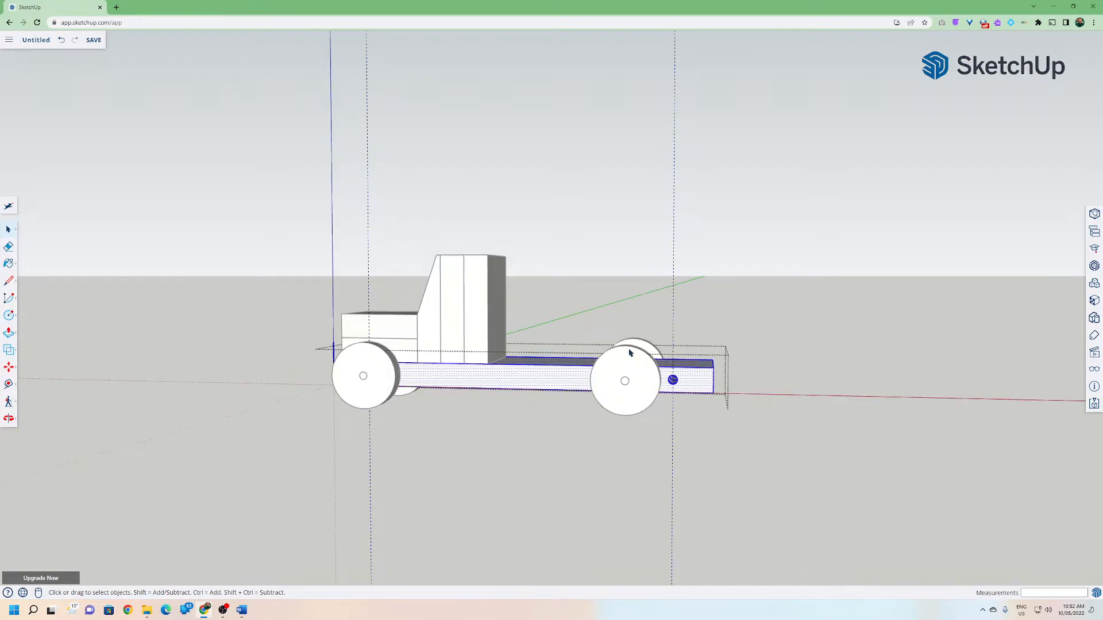
{"action": "left_click", "coordinate": [629, 323]}
{"action": "double_click", "coordinate": [529, 379]}
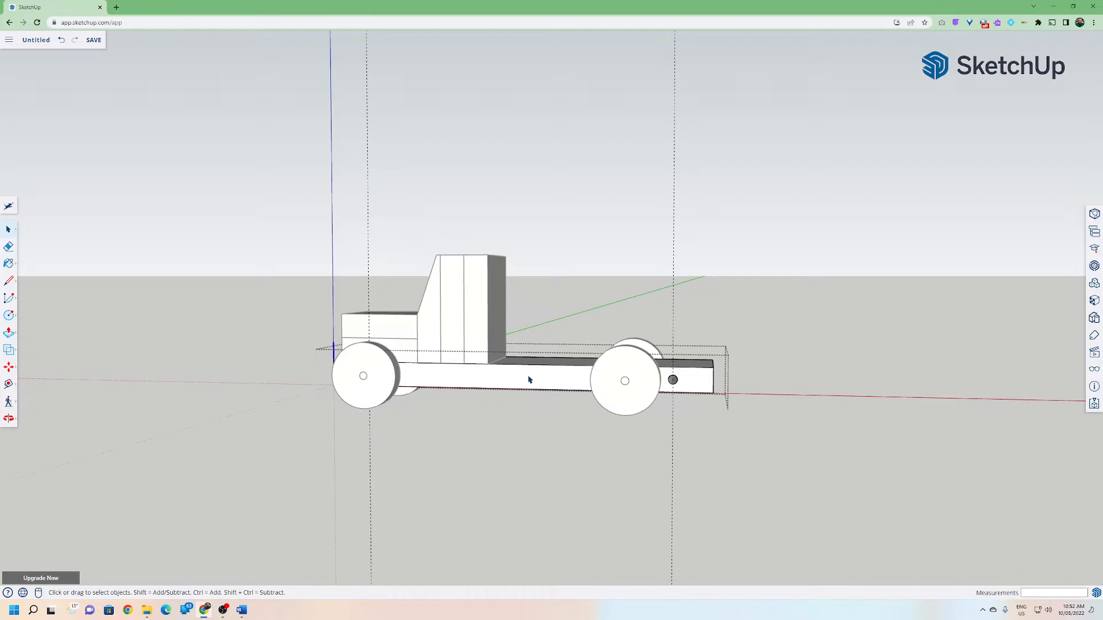
{"action": "middle_click_drag", "start_coordinate": [602, 332], "coordinate": [615, 378]}
{"action": "left_click_drag", "start_coordinate": [600, 323], "coordinate": [687, 420]}
{"action": "middle_click_drag", "start_coordinate": [687, 420], "coordinate": [332, 342]}
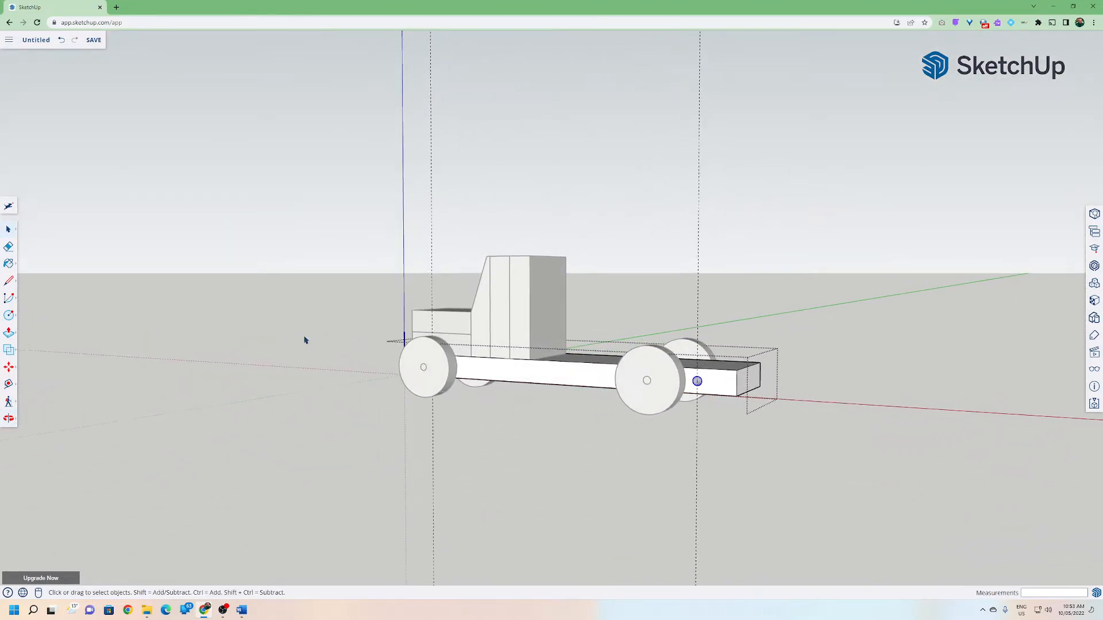
{"action": "left_click", "coordinate": [9, 367]}
{"action": "scroll", "coordinate": [546, 349], "scroll_direction": "up", "scroll_amount": 1}
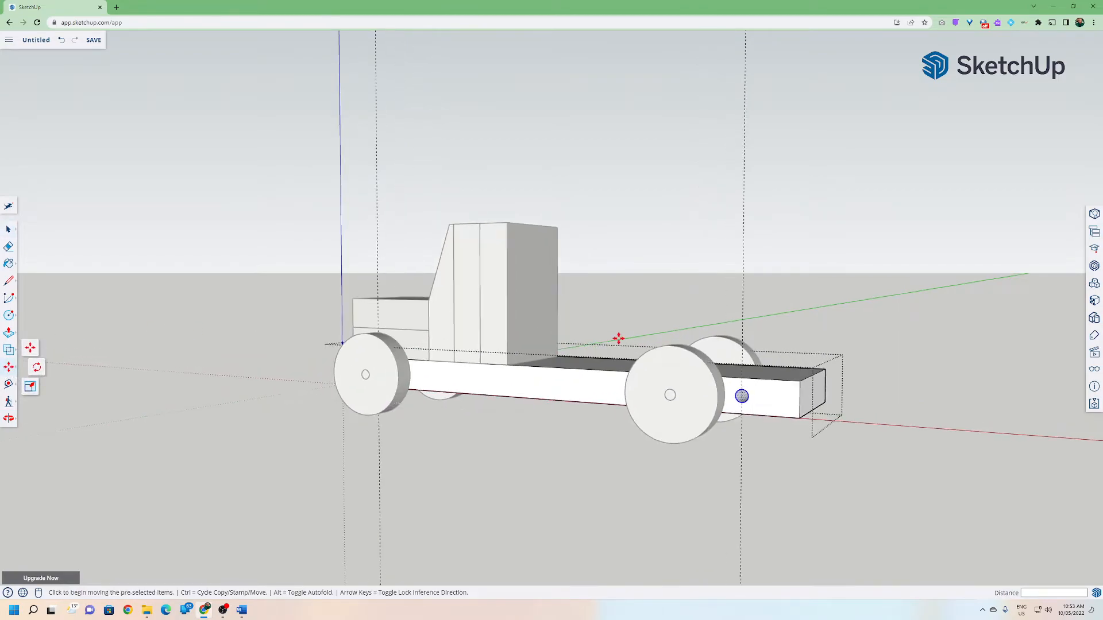
{"action": "left_click", "coordinate": [742, 316]}
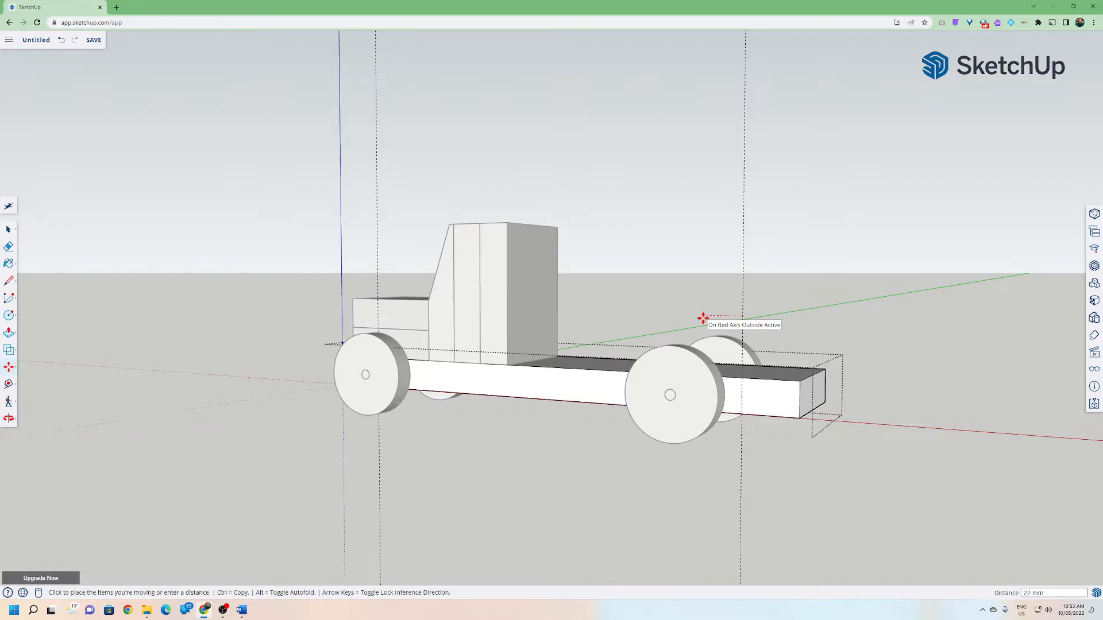
{"action": "left_click", "coordinate": [703, 318]}
{"action": "left_click", "coordinate": [9, 230]}
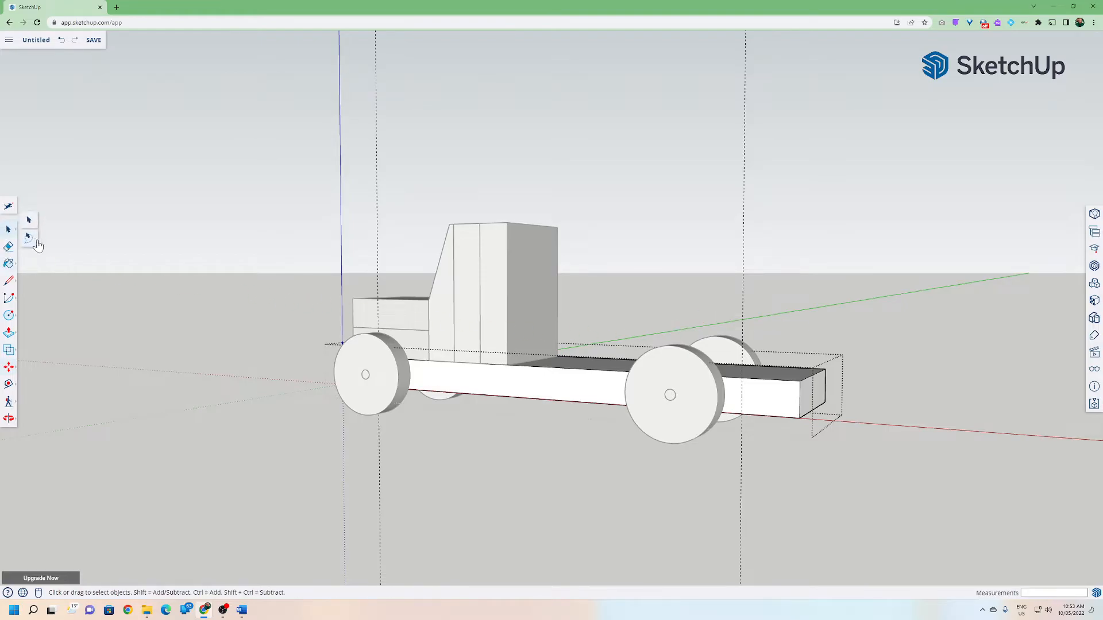
Orbit and zoom around the finished truck to inspect it from several angles.
{"action": "left_click", "coordinate": [99, 262]}
{"action": "middle_click_drag", "start_coordinate": [313, 369], "coordinate": [706, 379]}
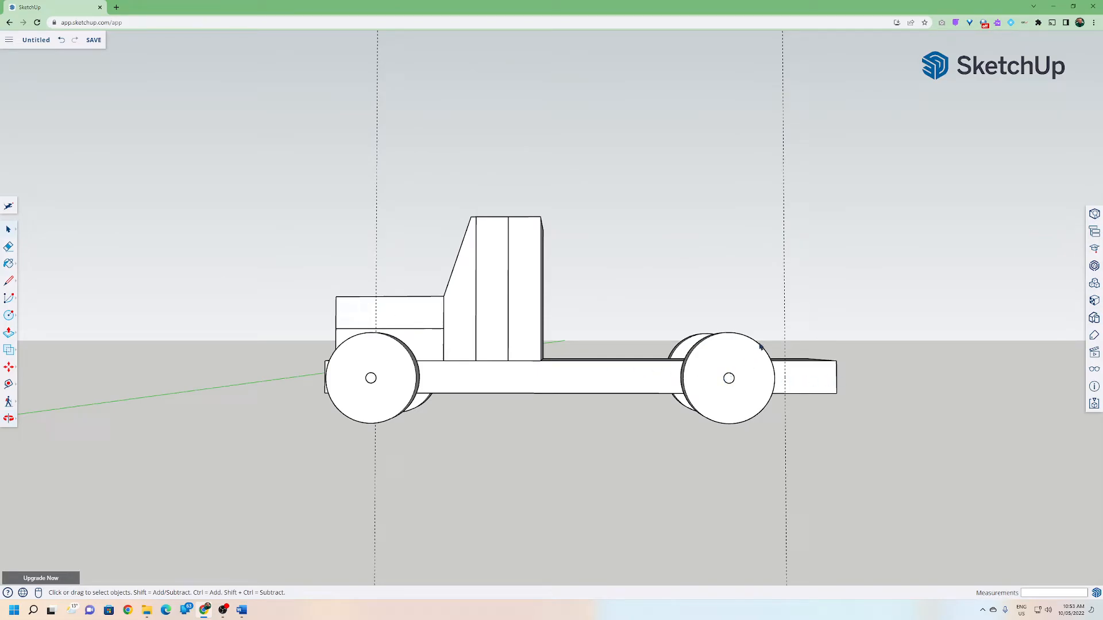
{"action": "middle_click_drag", "start_coordinate": [626, 349], "coordinate": [553, 410]}
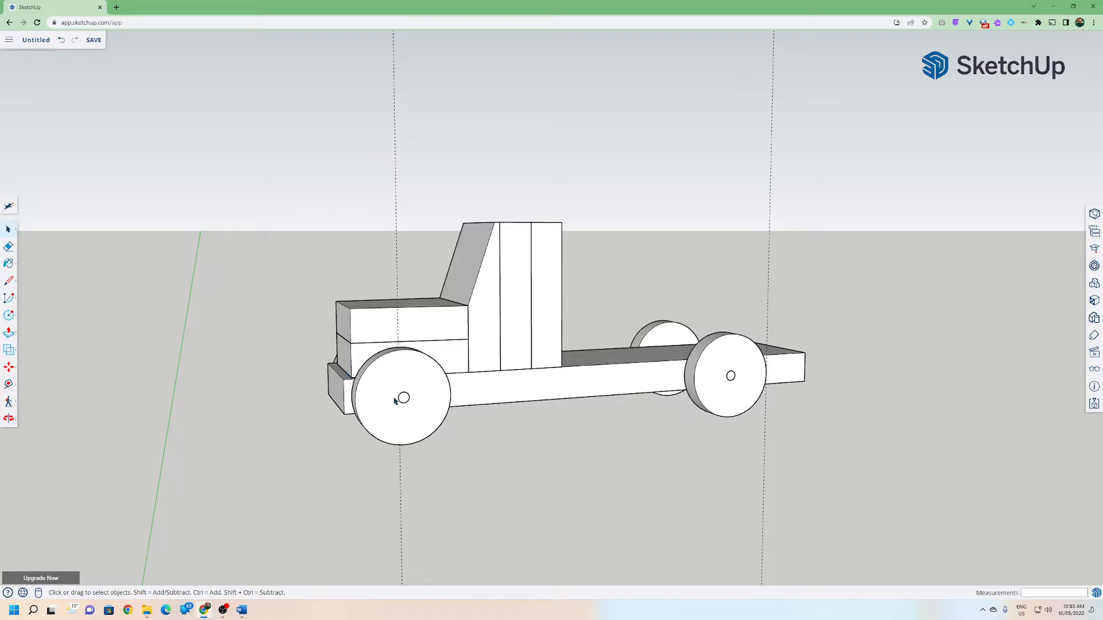
{"action": "middle_click_drag", "start_coordinate": [522, 397], "coordinate": [624, 413]}
{"action": "left_click", "coordinate": [438, 207]}
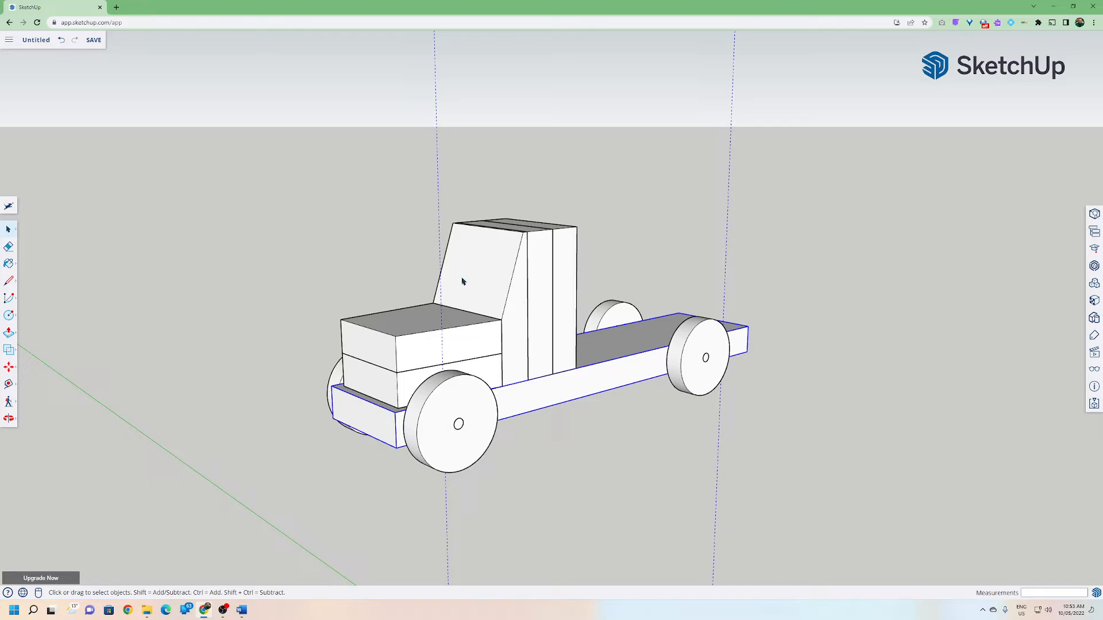
{"action": "triple_click", "coordinate": [564, 387]}
{"action": "left_click", "coordinate": [747, 151]}
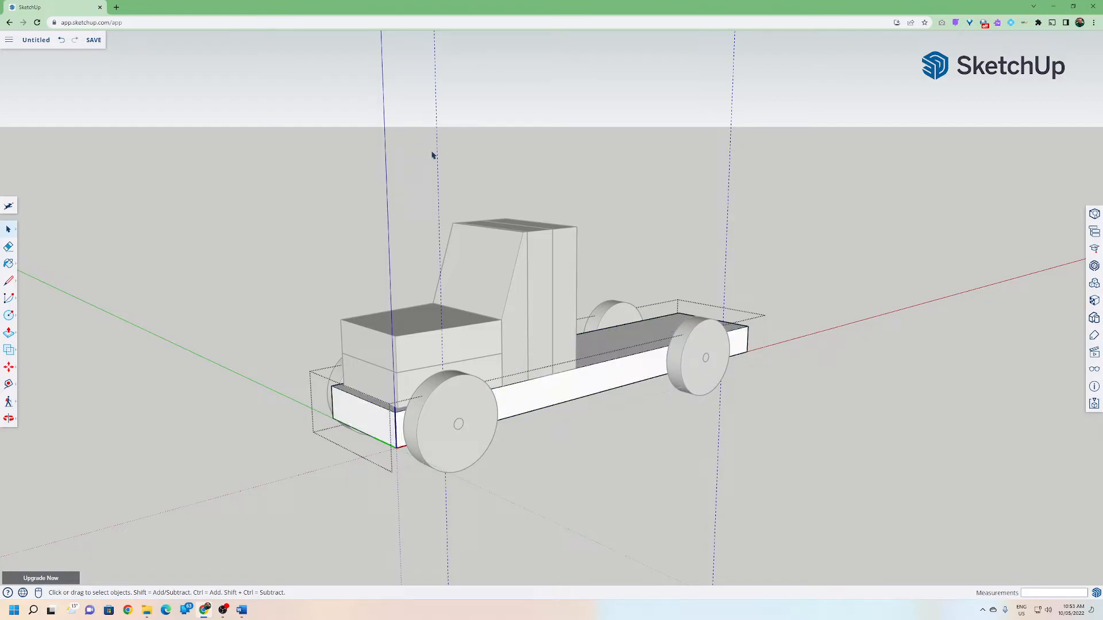
{"action": "left_click", "coordinate": [379, 205]}
{"action": "middle_click_drag", "start_coordinate": [389, 211], "coordinate": [651, 439]}
{"action": "scroll", "coordinate": [588, 406], "scroll_direction": "up", "scroll_amount": 3}
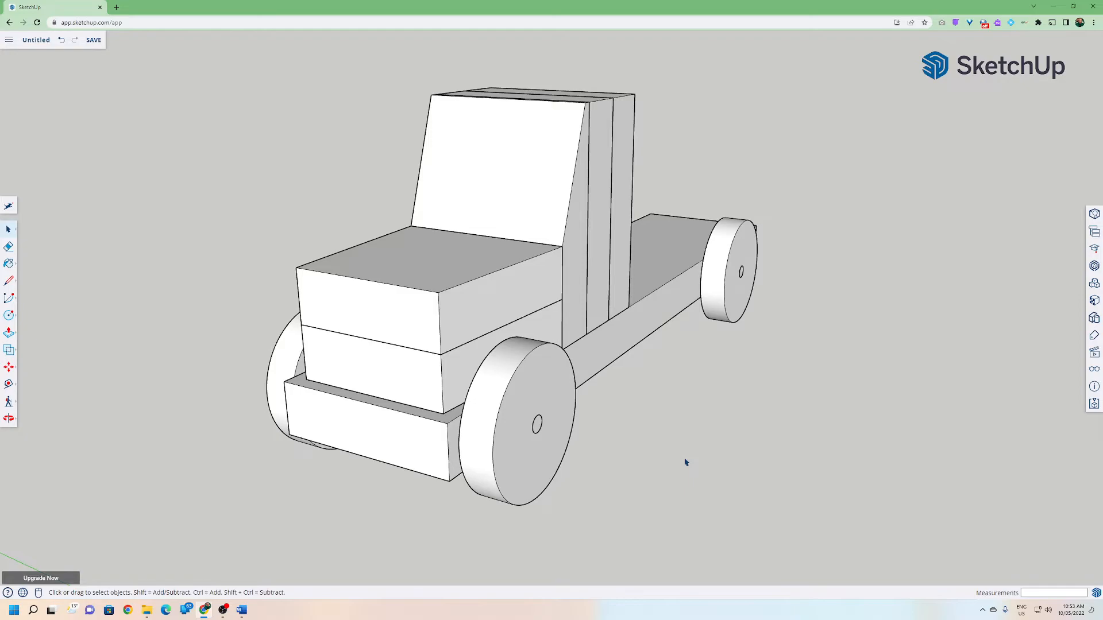
{"action": "middle_click_drag", "start_coordinate": [812, 468], "coordinate": [171, 450]}
{"action": "middle_click_drag", "start_coordinate": [722, 416], "coordinate": [807, 341]}
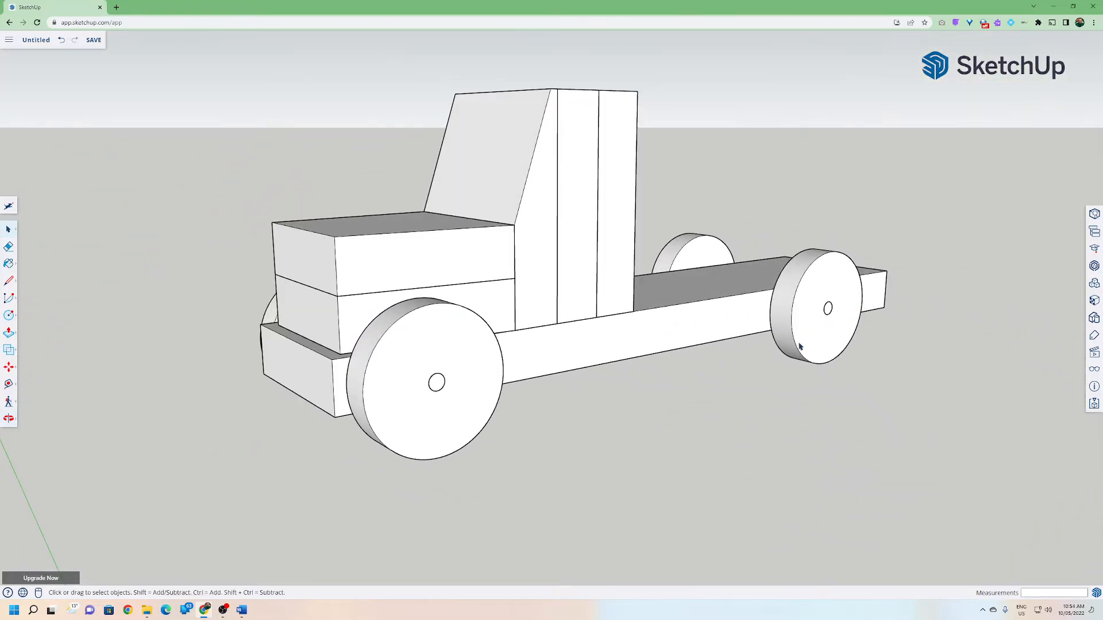
{"action": "middle_click_drag", "start_coordinate": [668, 407], "coordinate": [670, 465]}
Save the model as ToyTruck2022 in the SketchUp project, purging all unused items.
{"action": "left_click", "coordinate": [9, 40]}
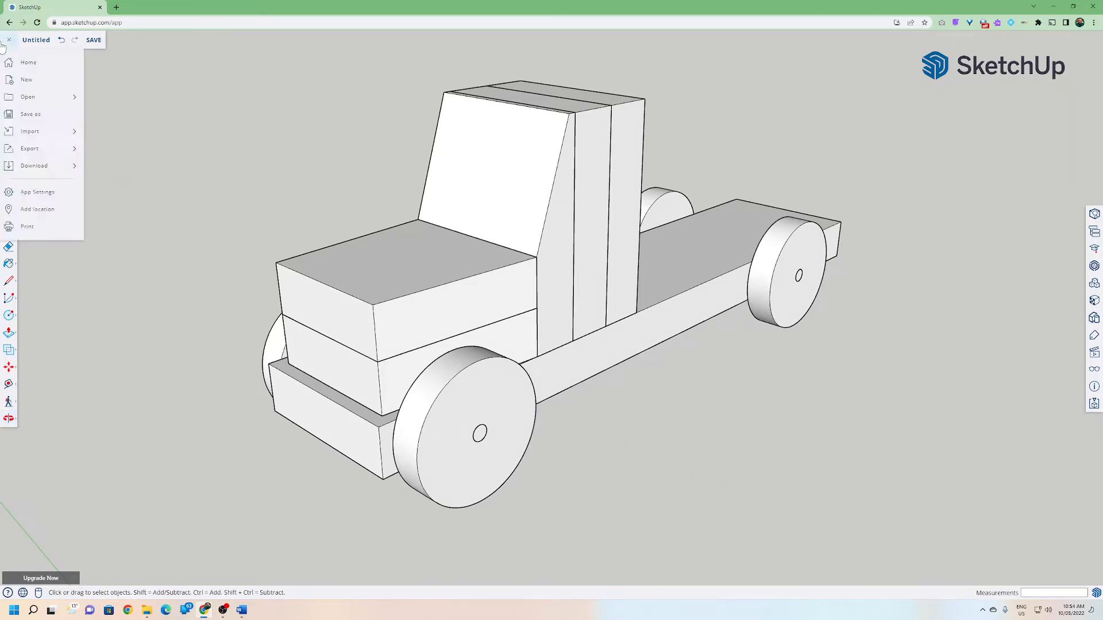
{"action": "left_click", "coordinate": [43, 114]}
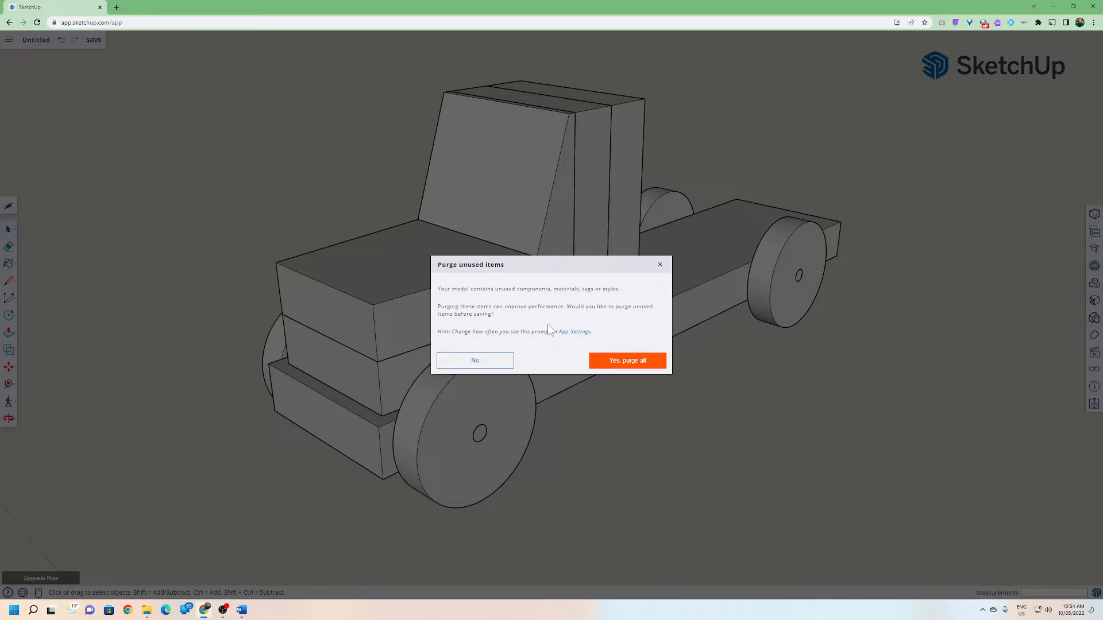
{"action": "left_click", "coordinate": [609, 362]}
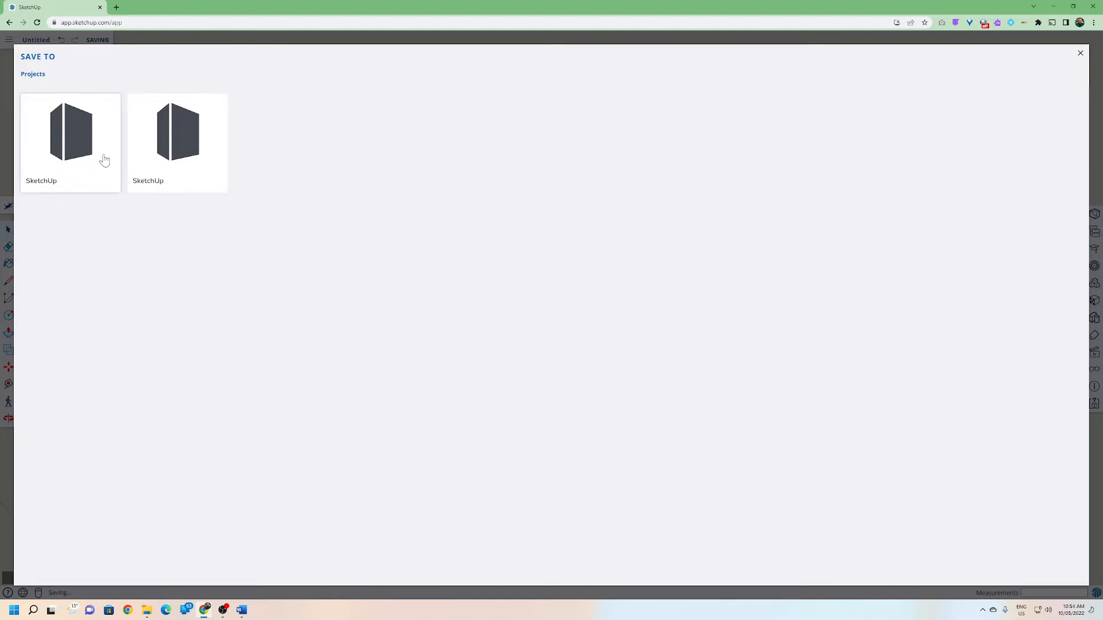
{"action": "left_click", "coordinate": [58, 162]}
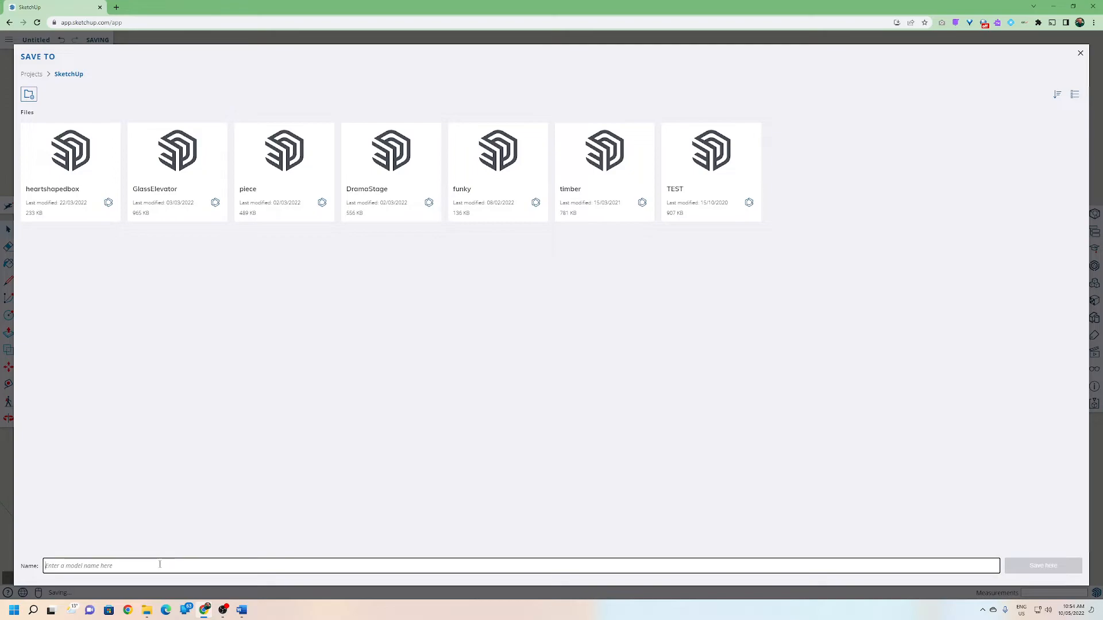
{"action": "type", "text": "TOYTRU"}
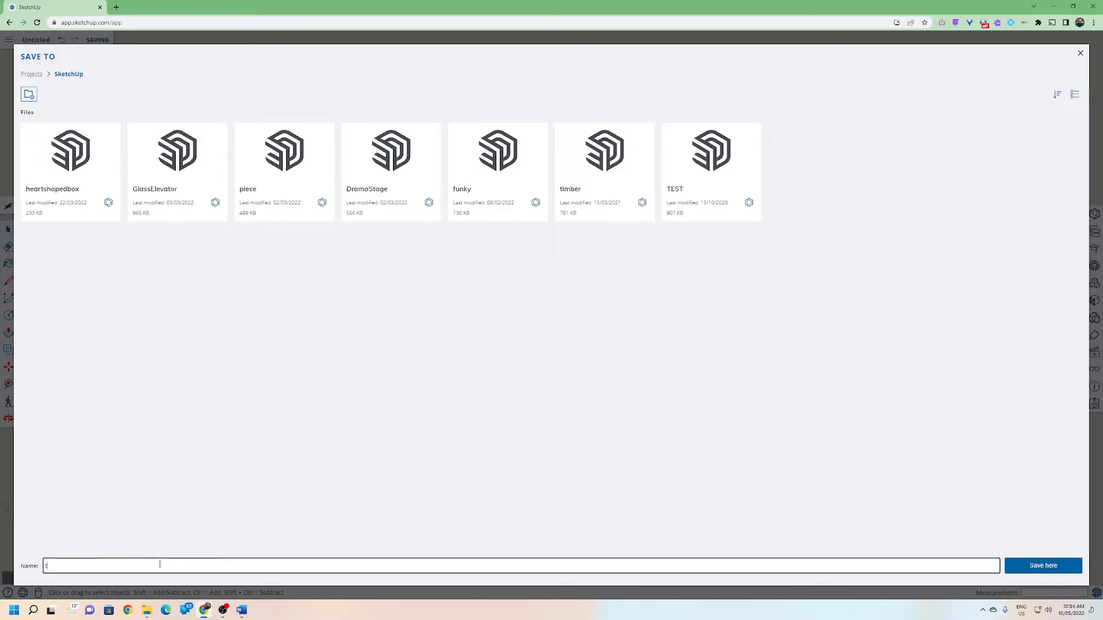
{"action": "type", "text": "CK"}
{"action": "key", "text": "BackSpace"}
{"action": "key", "text": "BackSpace"}
{"action": "key", "text": "BackSpace"}
{"action": "key", "text": "BackSpace"}
{"action": "key", "text": "BackSpace"}
{"action": "key", "text": "BackSpace"}
{"action": "key", "text": "BackSpace"}
{"action": "key", "text": "BackSpace"}
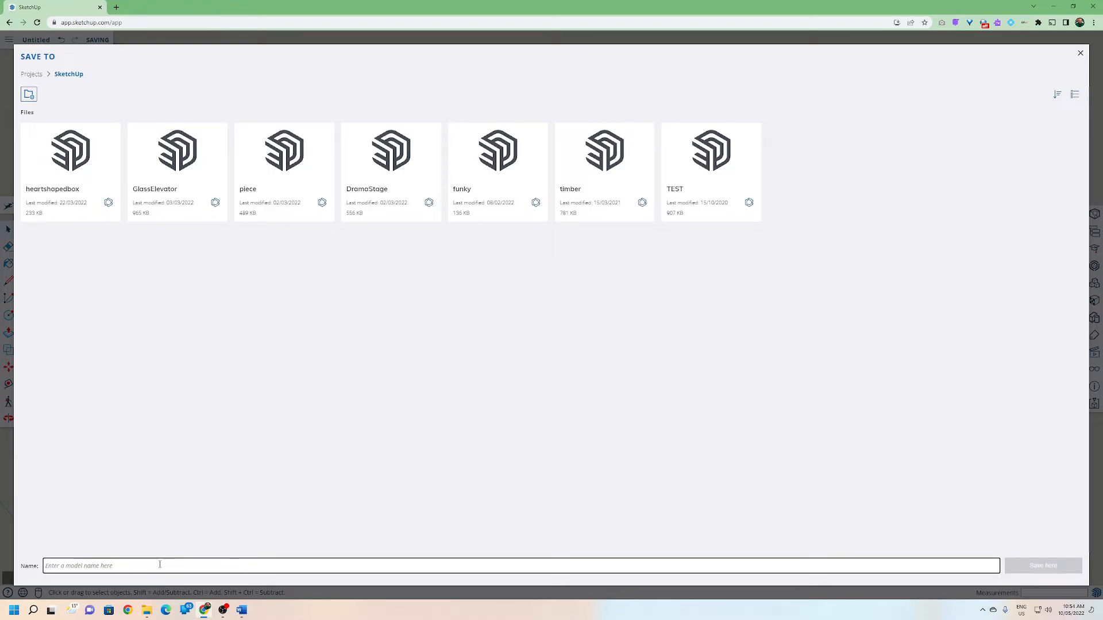
{"action": "type", "text": "ToyTruck2022"}
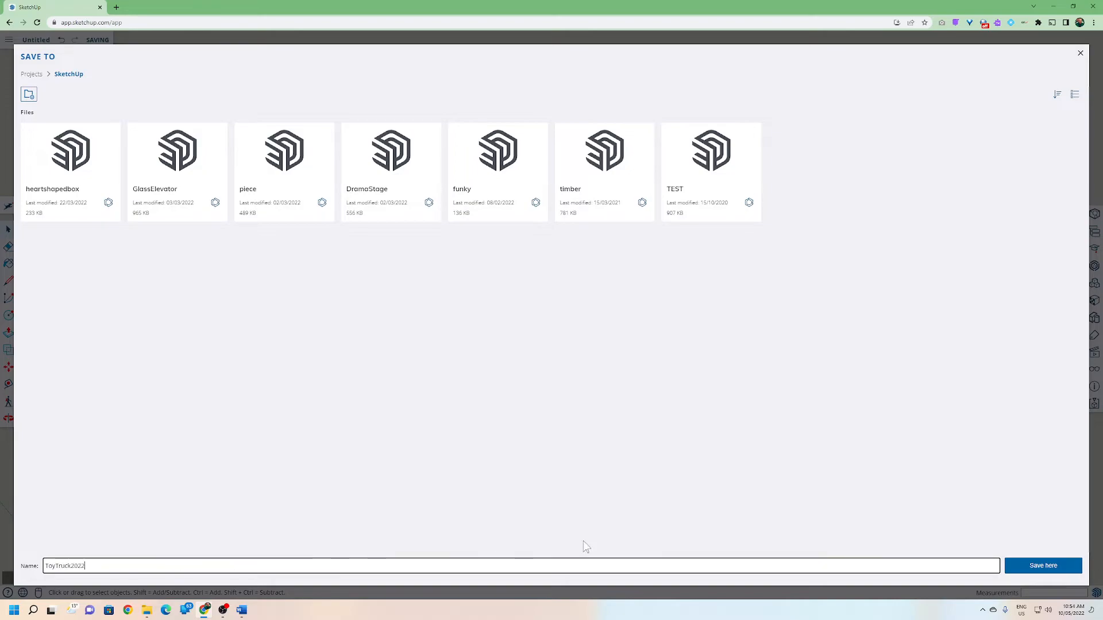
{"action": "left_click", "coordinate": [1024, 566]}
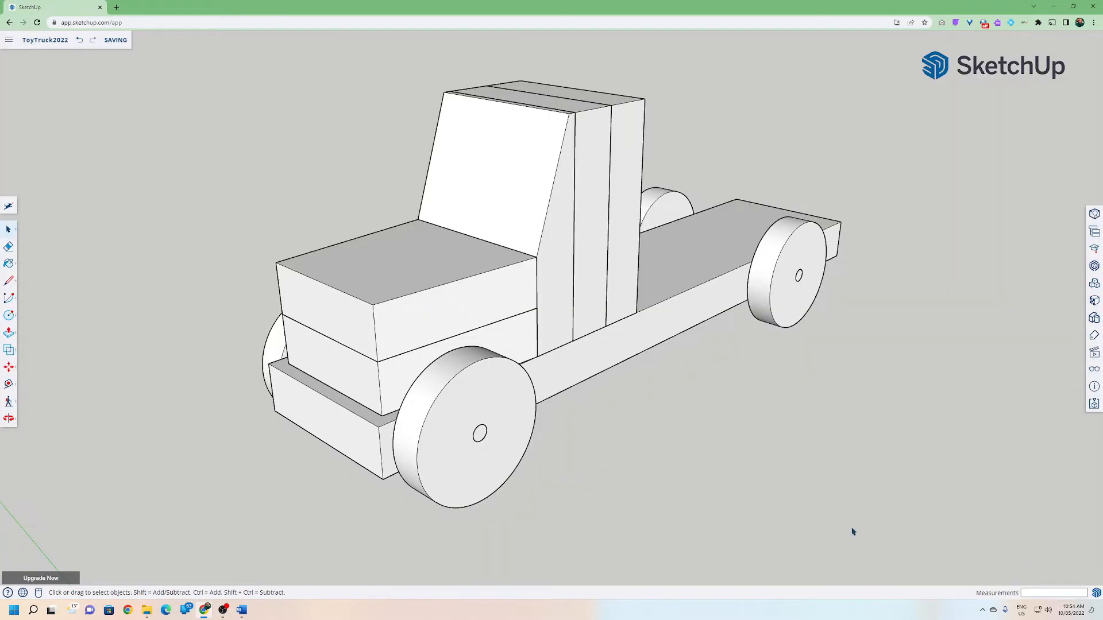
Start a new model and delete the default scale figure.
{"action": "middle_click_drag", "start_coordinate": [586, 441], "coordinate": [463, 419]}
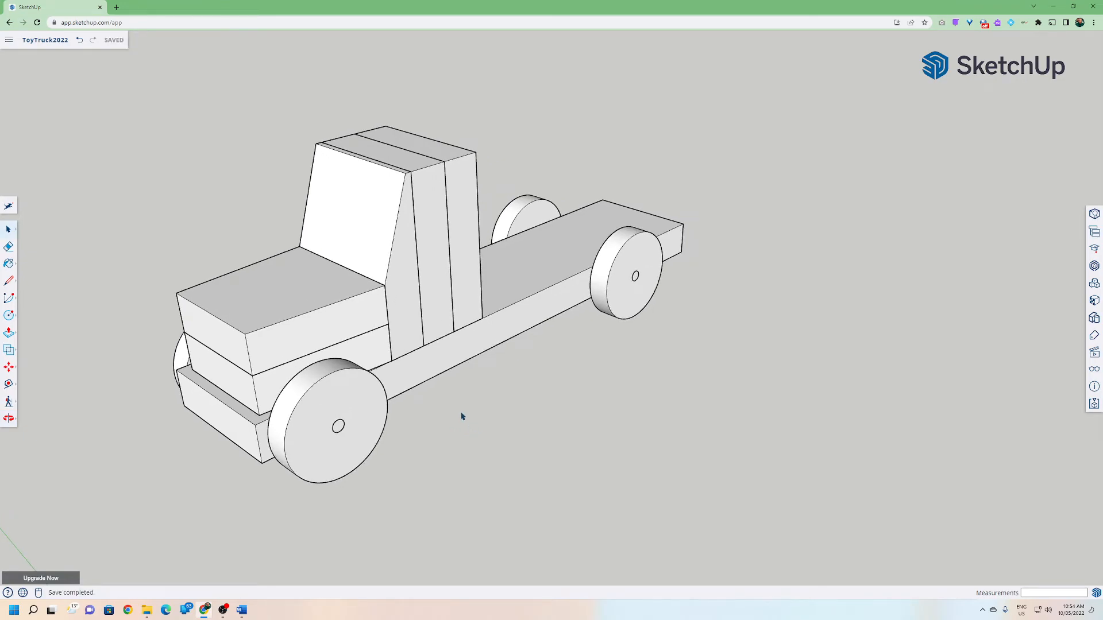
{"action": "middle_click_drag", "start_coordinate": [462, 417], "coordinate": [525, 396]}
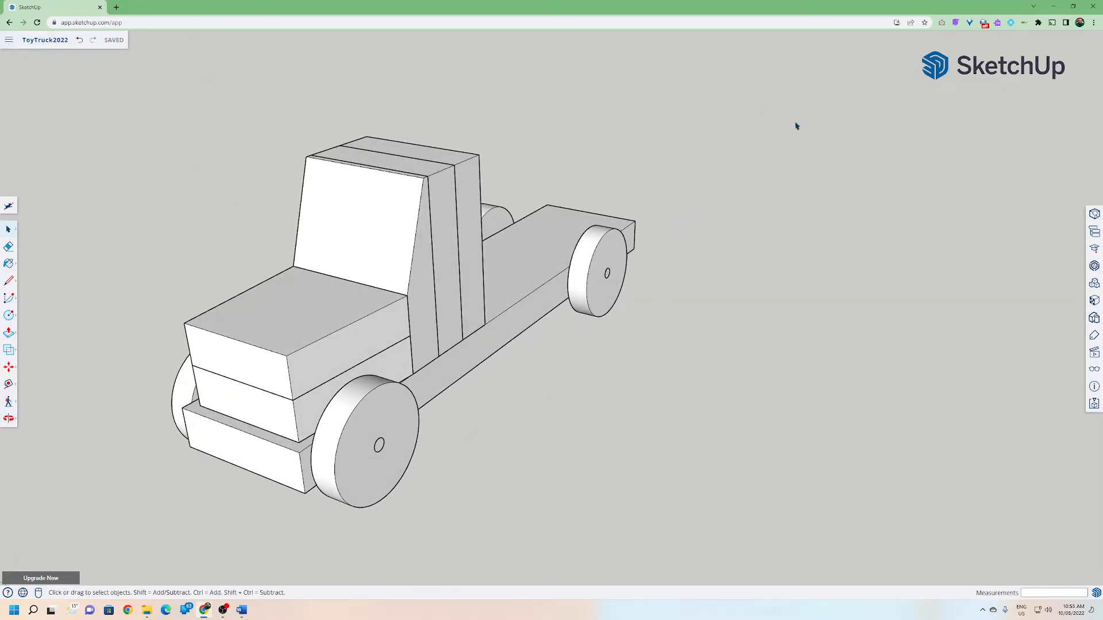
{"action": "left_click", "coordinate": [9, 39]}
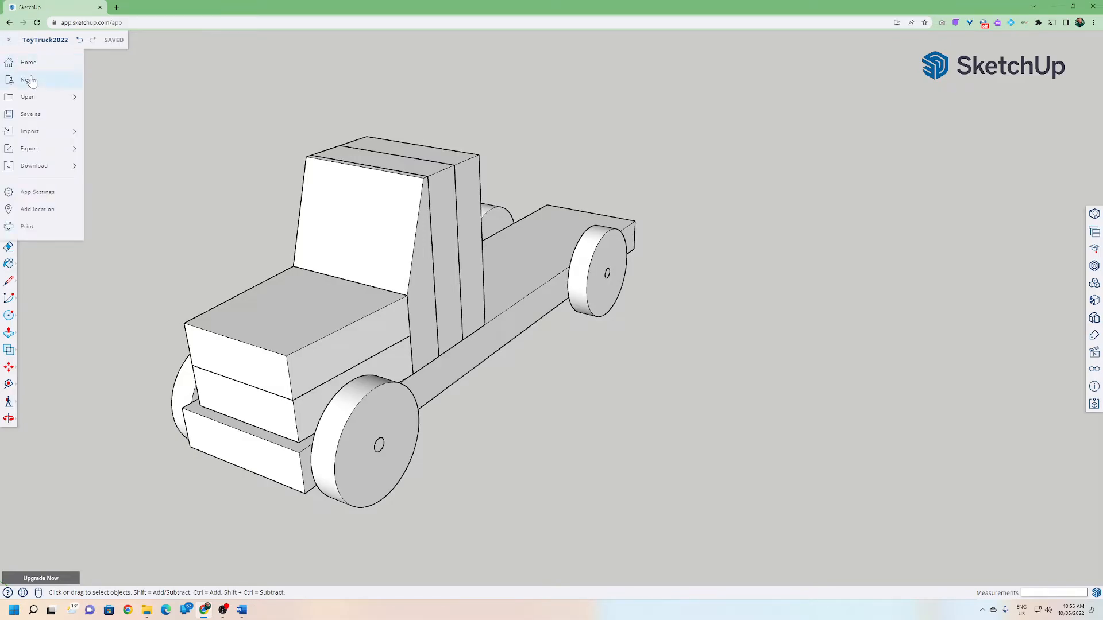
{"action": "left_click", "coordinate": [49, 87]}
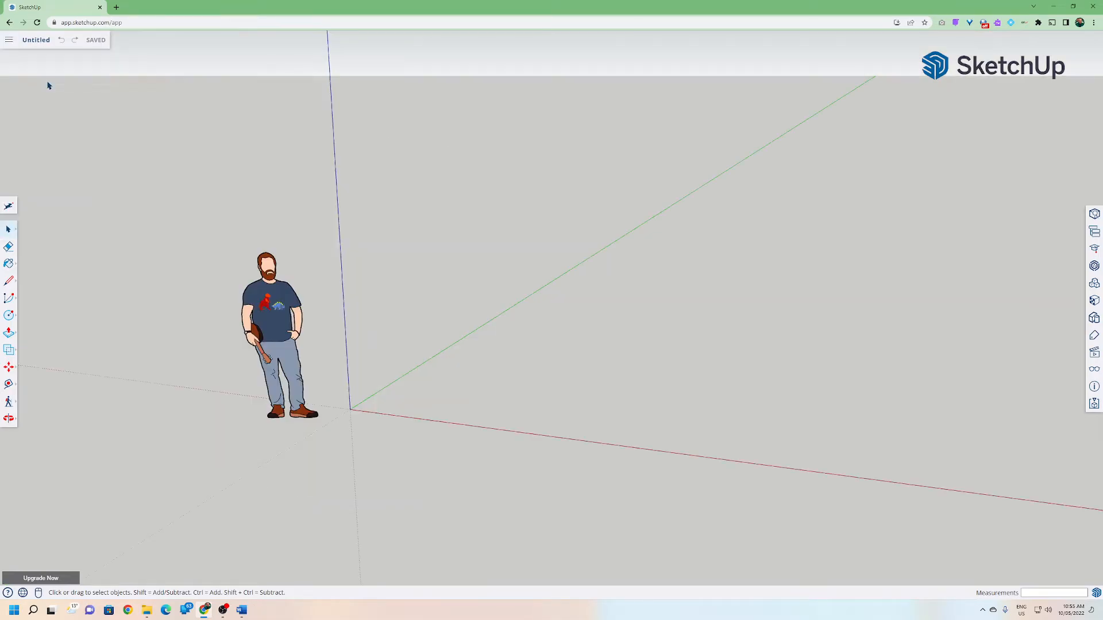
{"action": "left_click", "coordinate": [266, 302]}
{"action": "key", "text": "Delete"}
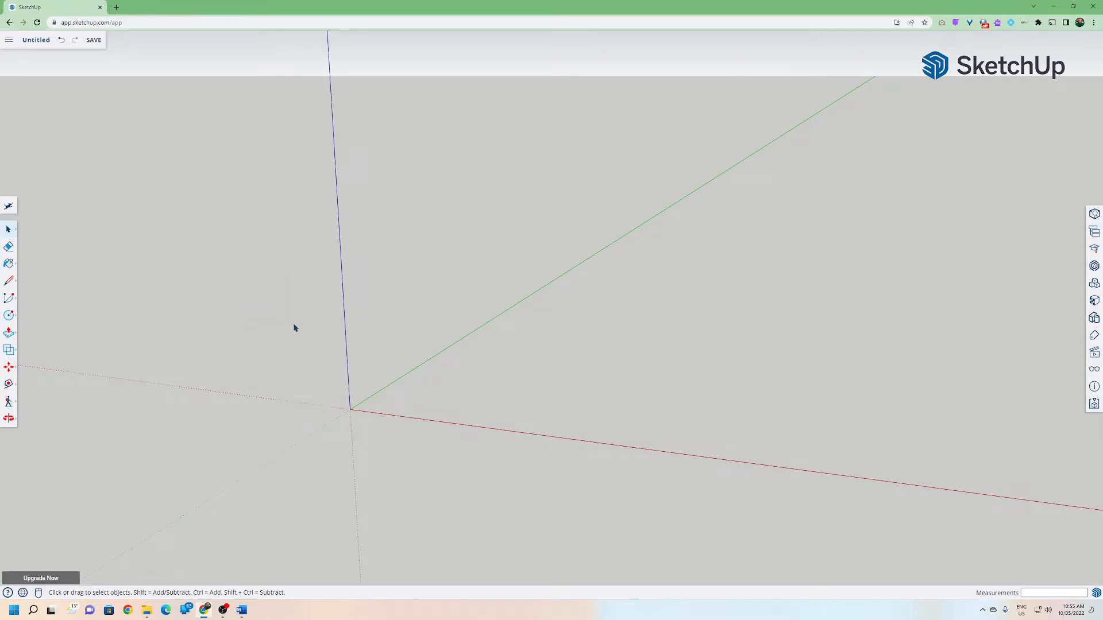
Search 3D Warehouse for timber toy truck and place the Timber Toy Trucks model at the origin.
{"action": "middle_click_drag", "start_coordinate": [604, 405], "coordinate": [370, 379], "text": "shift"}
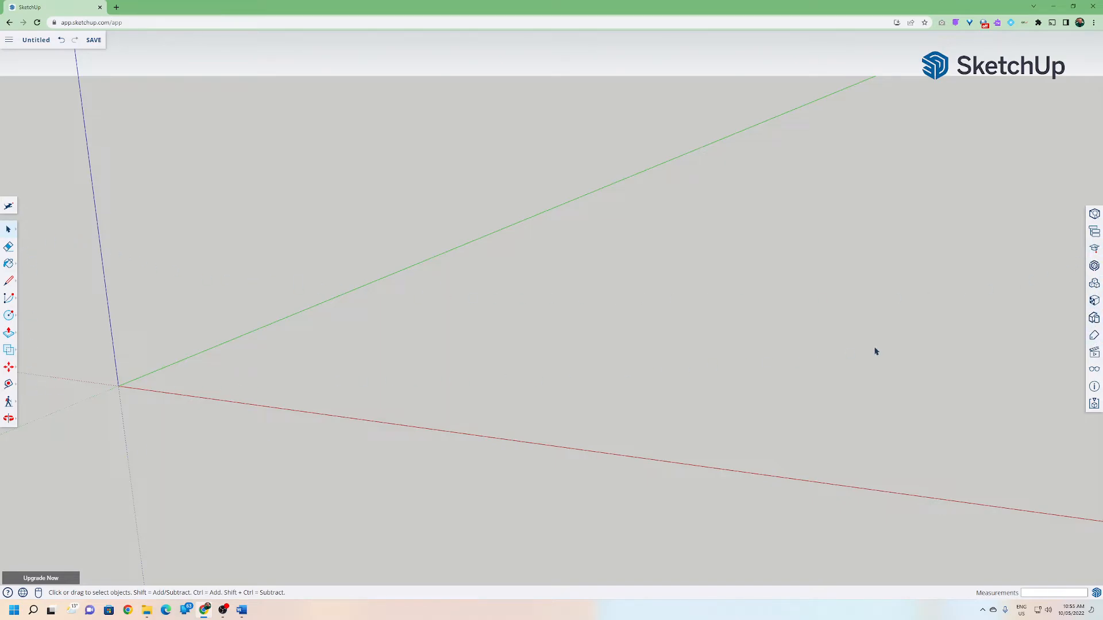
{"action": "left_click", "coordinate": [1094, 267]}
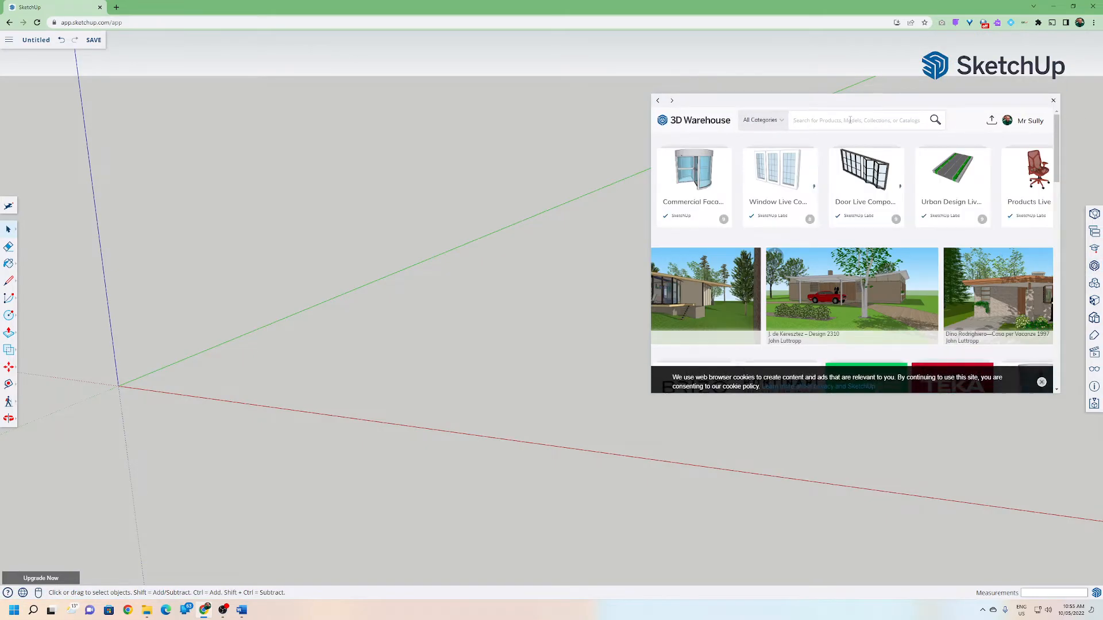
{"action": "left_click", "coordinate": [850, 120]}
{"action": "type", "text": "timber toy truck"}
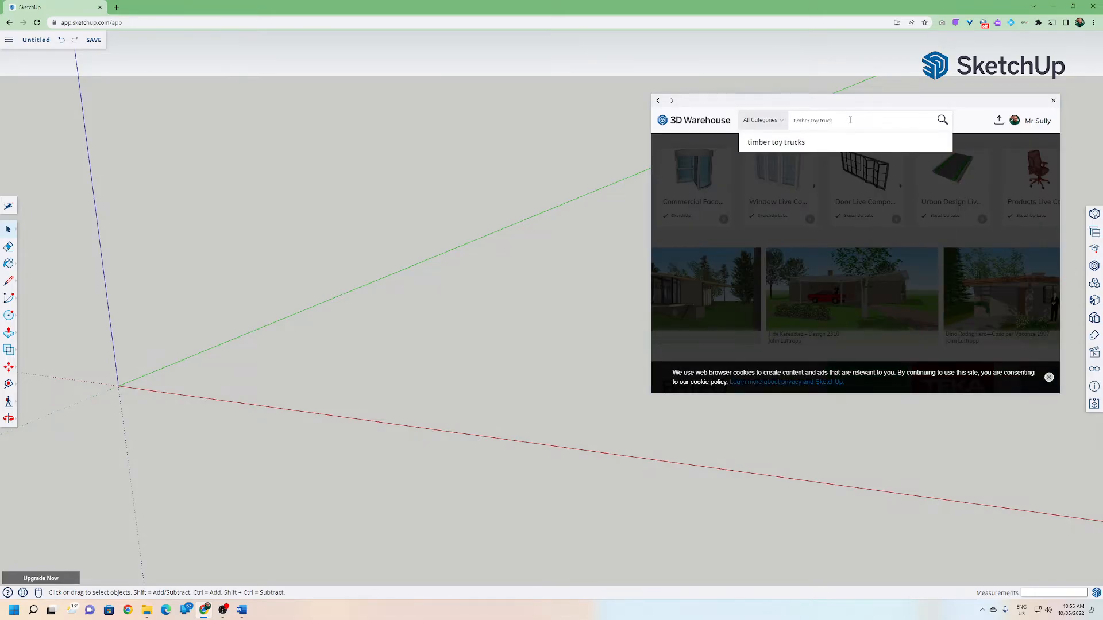
{"action": "key", "text": "Return"}
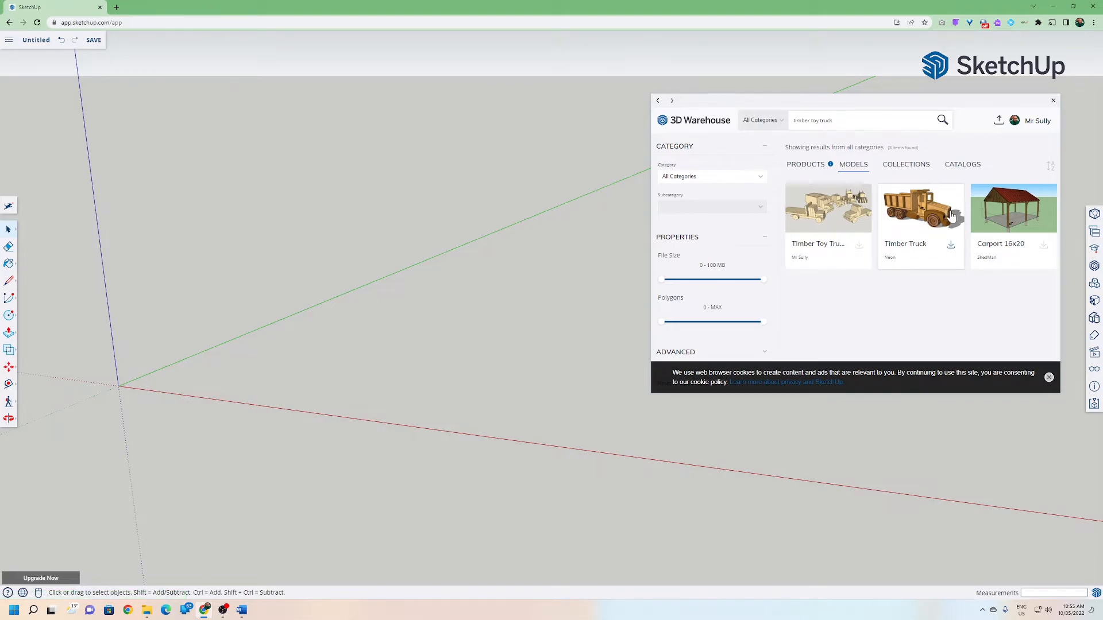
{"action": "left_click", "coordinate": [859, 246]}
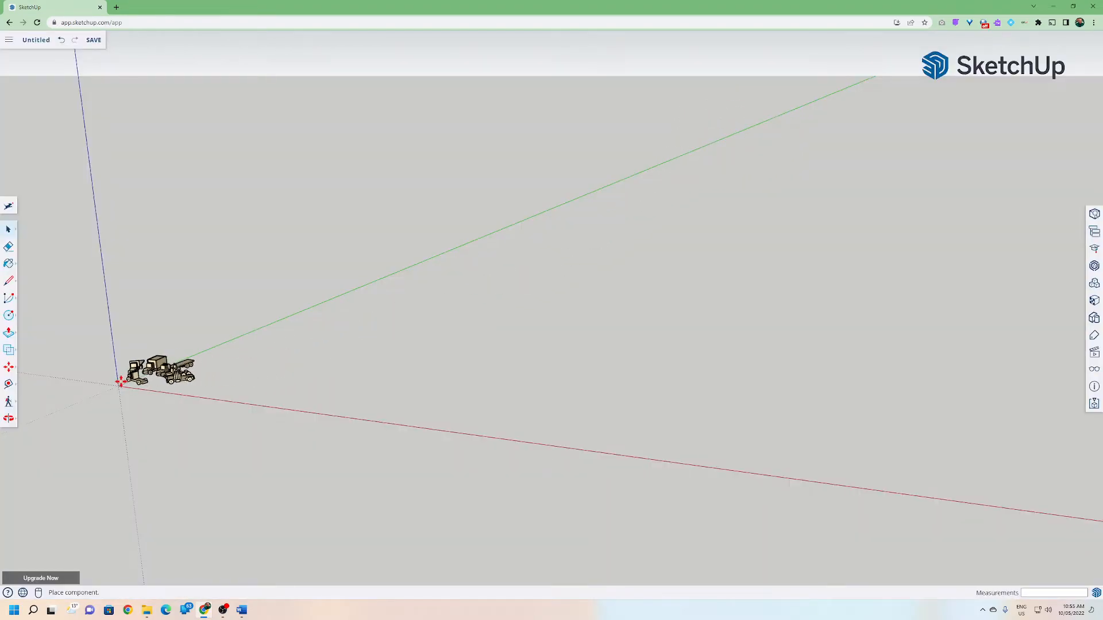
{"action": "left_click", "coordinate": [120, 383]}
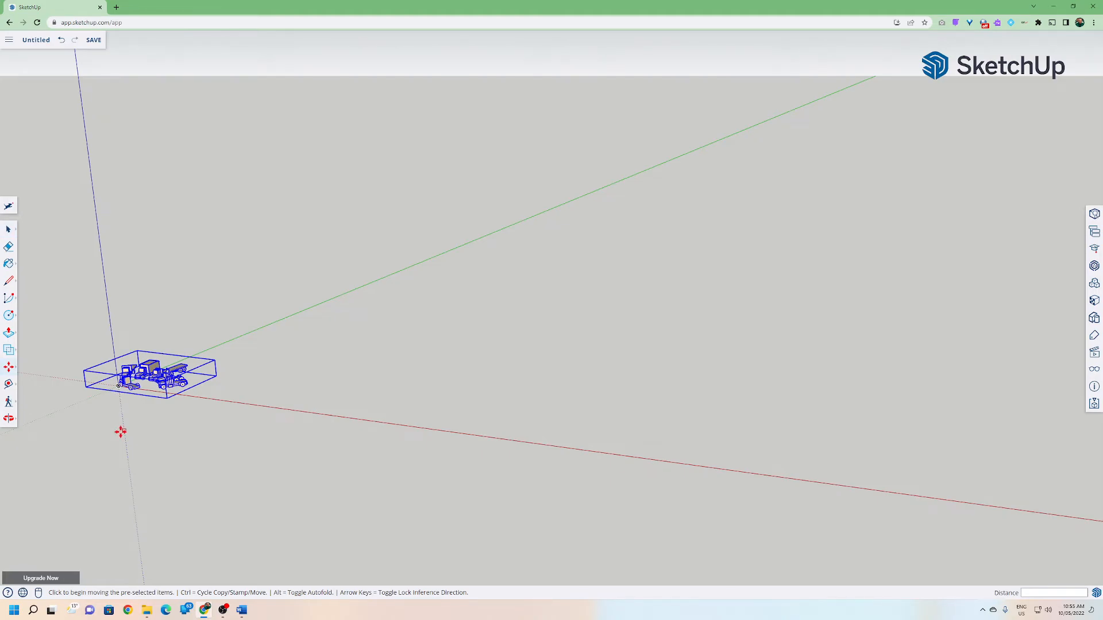
Zoom and pan in on the imported toy truck models to examine them.
{"action": "middle_click_drag", "start_coordinate": [121, 432], "coordinate": [428, 467], "text": "shift"}
{"action": "middle_click_drag", "start_coordinate": [231, 457], "coordinate": [485, 431], "text": "shift"}
{"action": "scroll", "coordinate": [359, 416], "scroll_direction": "up", "scroll_amount": 2}
{"action": "scroll", "coordinate": [453, 365], "scroll_direction": "up", "scroll_amount": 5}
{"action": "scroll", "coordinate": [455, 361], "scroll_direction": "up", "scroll_amount": 4}
{"action": "scroll", "coordinate": [450, 408], "scroll_direction": "up", "scroll_amount": 3}
{"action": "middle_click_drag", "start_coordinate": [481, 458], "coordinate": [315, 438]}
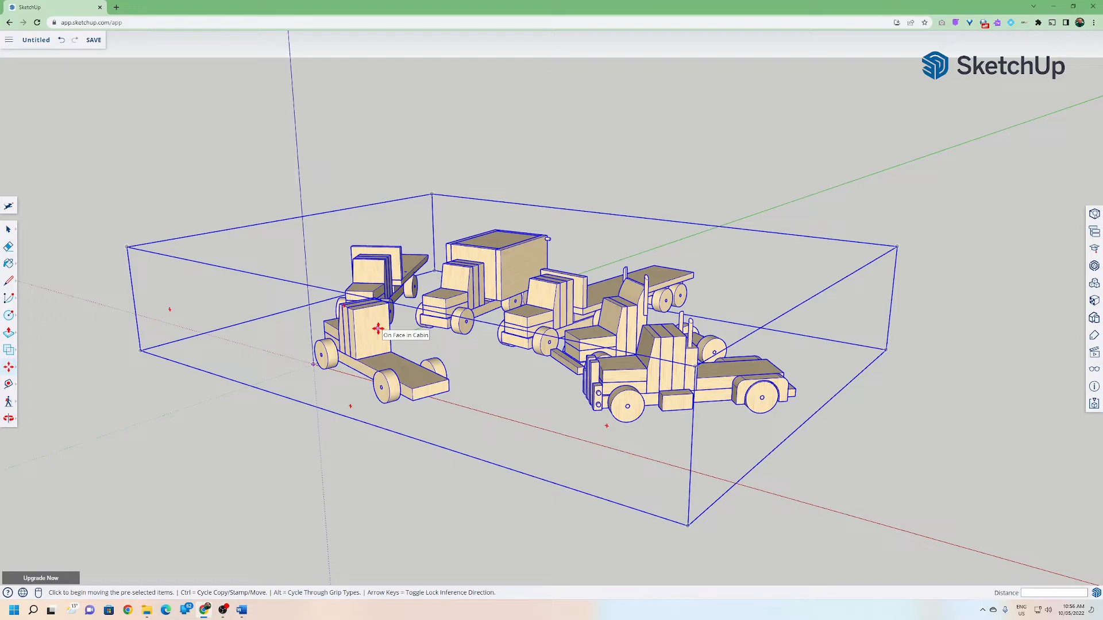
Orbit and zoom around the imported truck collection to inspect it from several angles.
{"action": "middle_click_drag", "start_coordinate": [239, 356], "coordinate": [559, 447]}
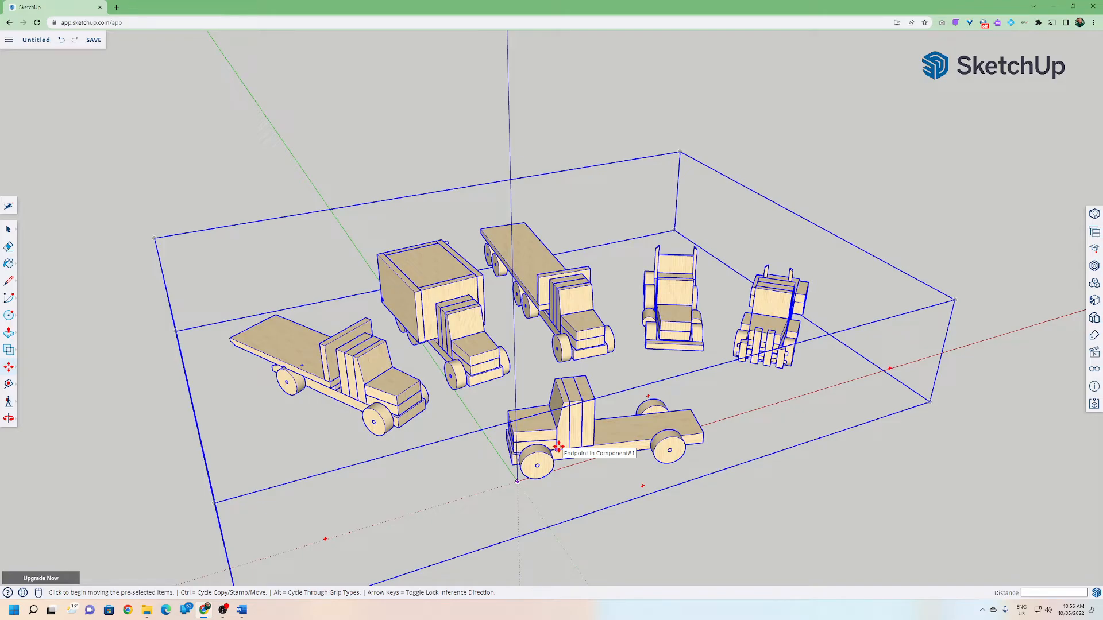
{"action": "middle_click_drag", "start_coordinate": [481, 458], "coordinate": [451, 419]}
{"action": "scroll", "coordinate": [560, 413], "scroll_direction": "up", "scroll_amount": 6}
{"action": "scroll", "coordinate": [451, 419], "scroll_direction": "down", "scroll_amount": 1}
{"action": "scroll", "coordinate": [452, 419], "scroll_direction": "down", "scroll_amount": 1}
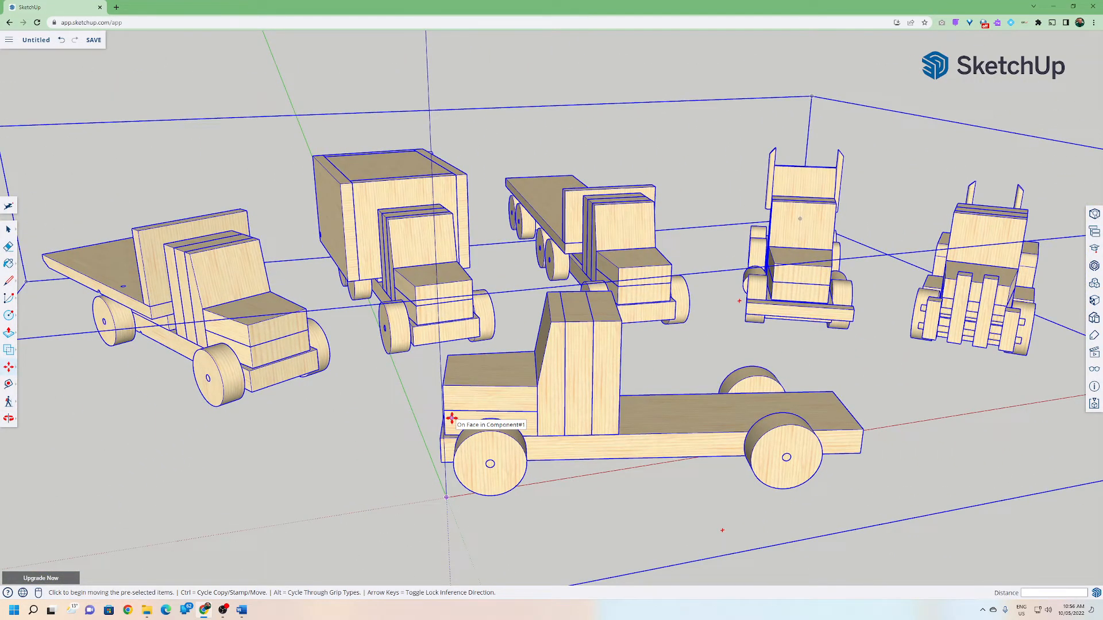
{"action": "middle_click_drag", "start_coordinate": [448, 440], "coordinate": [404, 449]}
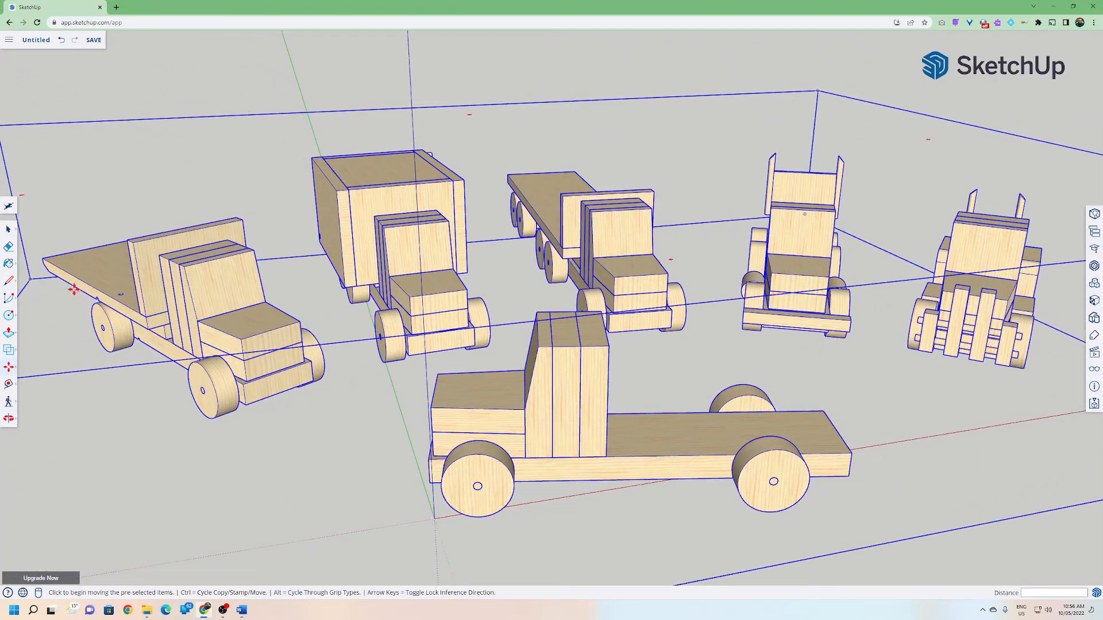
Explode the imported Timber Toy Trucks model into its separate trucks.
{"action": "left_click", "coordinate": [8, 229]}
{"action": "left_click", "coordinate": [209, 167]}
{"action": "scroll", "coordinate": [291, 367], "scroll_direction": "down", "scroll_amount": 3}
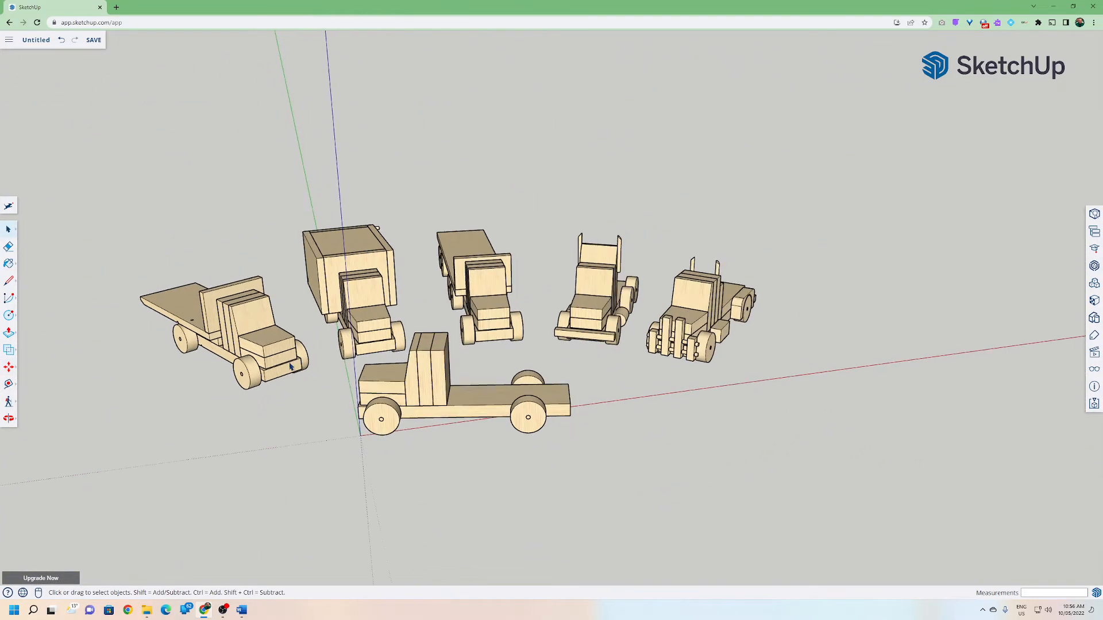
{"action": "left_click", "coordinate": [379, 335]}
{"action": "middle_click_drag", "start_coordinate": [373, 411], "coordinate": [498, 447]}
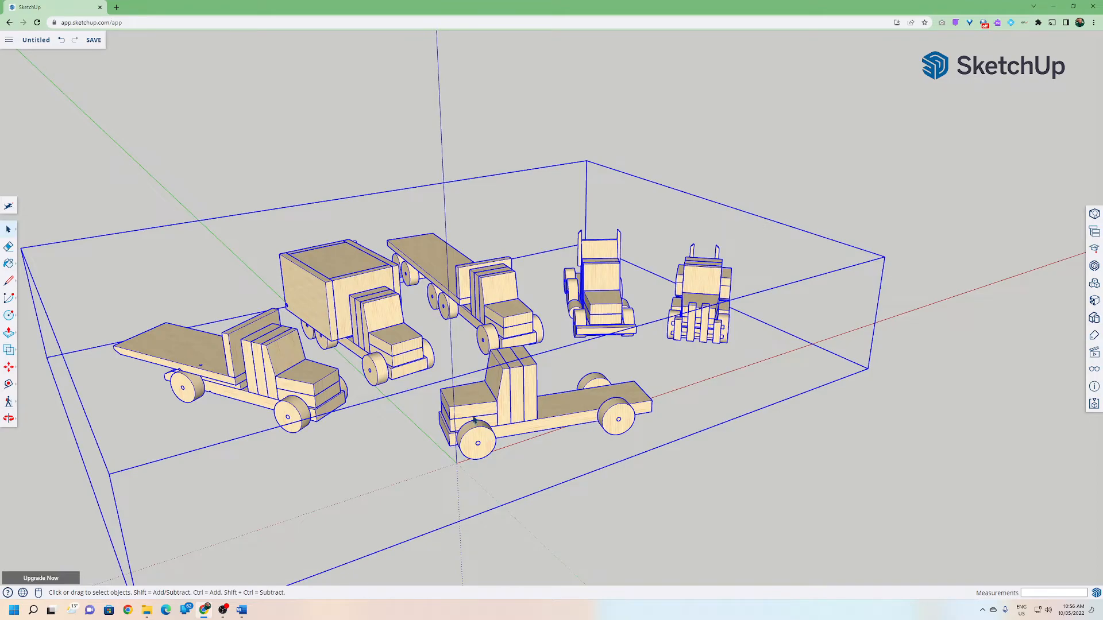
{"action": "right_click", "coordinate": [475, 421]}
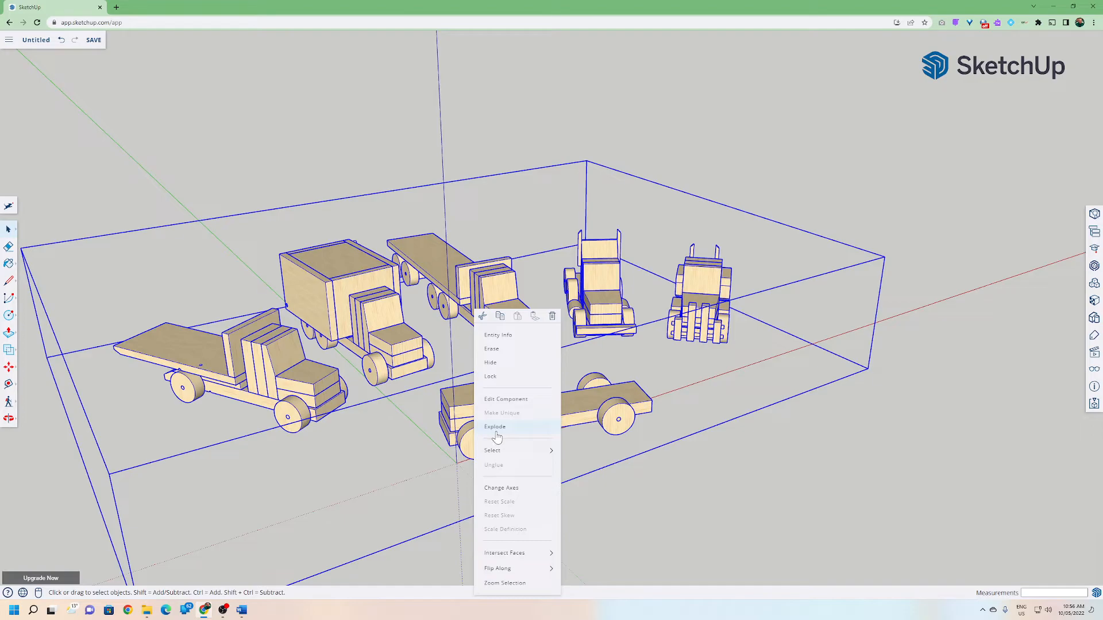
{"action": "left_click", "coordinate": [495, 428]}
Select each separated truck in turn to check that it is its own group.
{"action": "left_click", "coordinate": [522, 487]}
{"action": "left_click", "coordinate": [491, 421]}
{"action": "left_click", "coordinate": [410, 362]}
{"action": "left_click", "coordinate": [303, 375]}
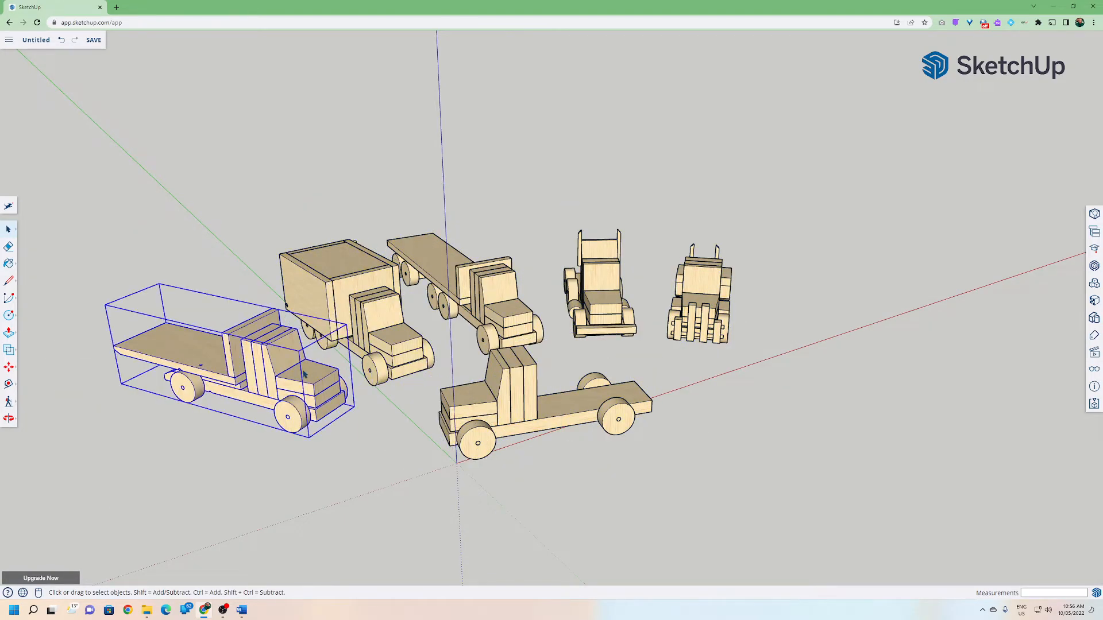
{"action": "left_click", "coordinate": [490, 317]}
{"action": "left_click", "coordinate": [613, 301]}
{"action": "left_click", "coordinate": [702, 304]}
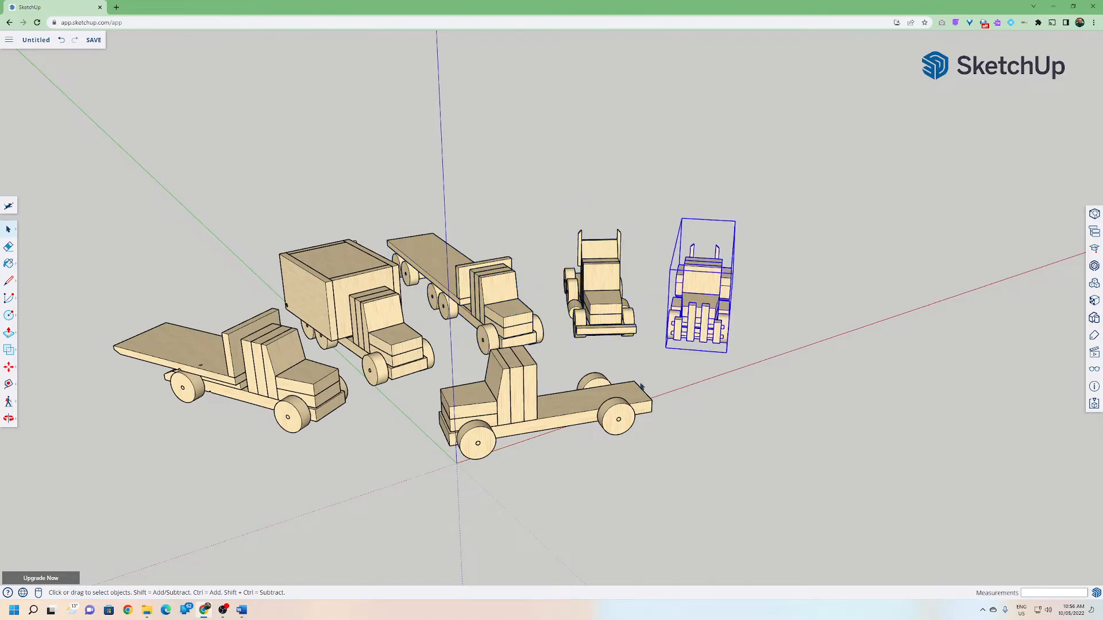
{"action": "right_click", "coordinate": [682, 316]}
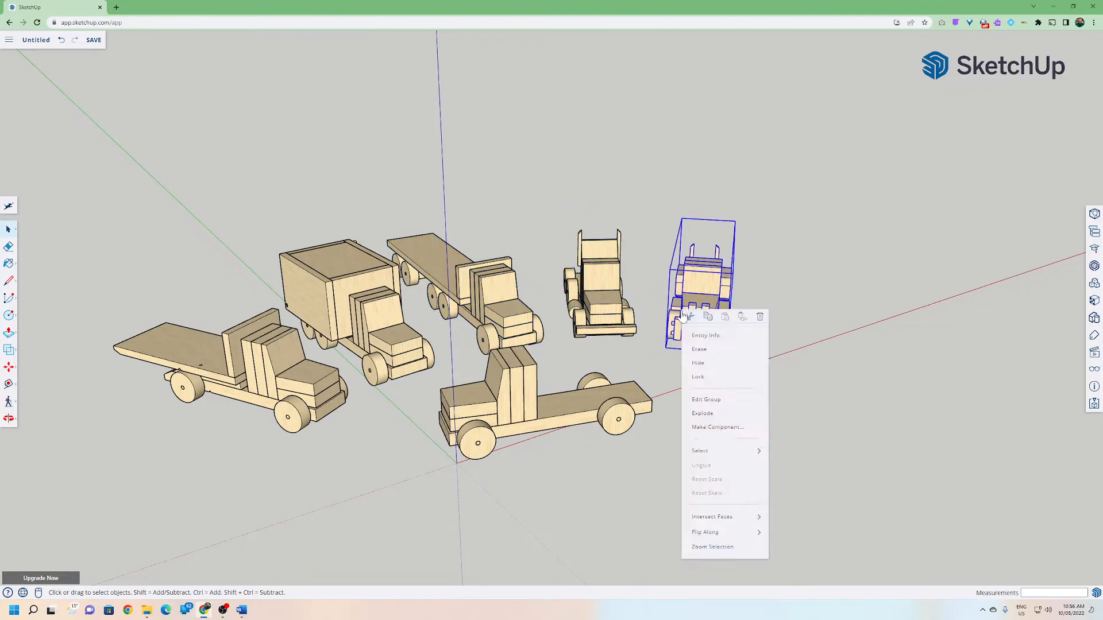
{"action": "left_click", "coordinate": [571, 478]}
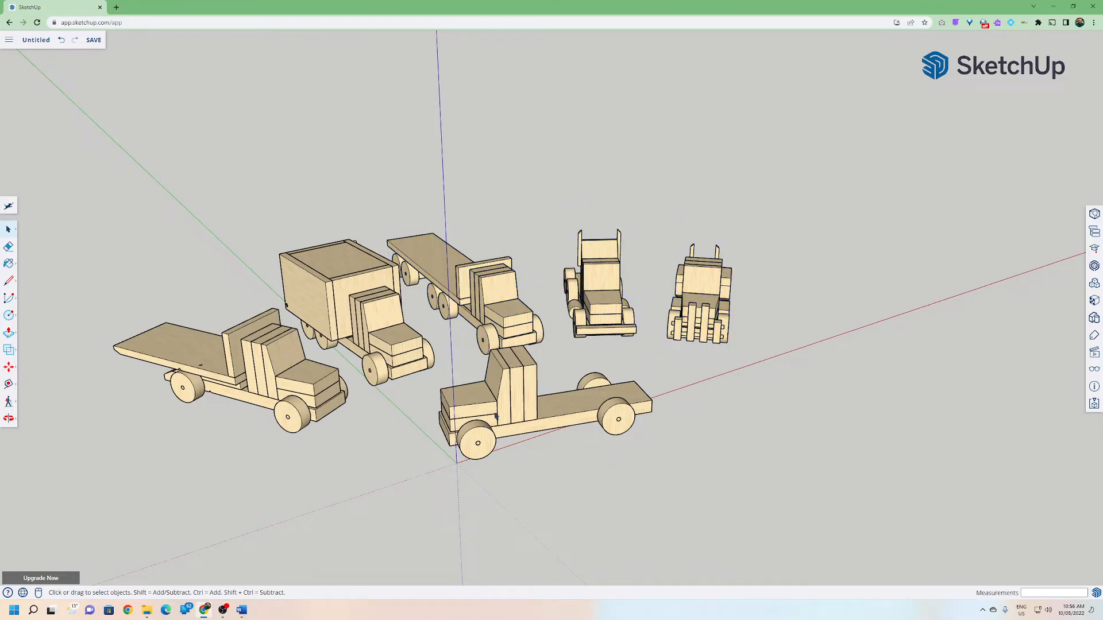
Orbit and zoom around the trucks, examining the flatbed truck closely from low side views.
{"action": "middle_click_drag", "start_coordinate": [289, 482], "coordinate": [377, 422]}
{"action": "scroll", "coordinate": [611, 403], "scroll_direction": "up", "scroll_amount": 5}
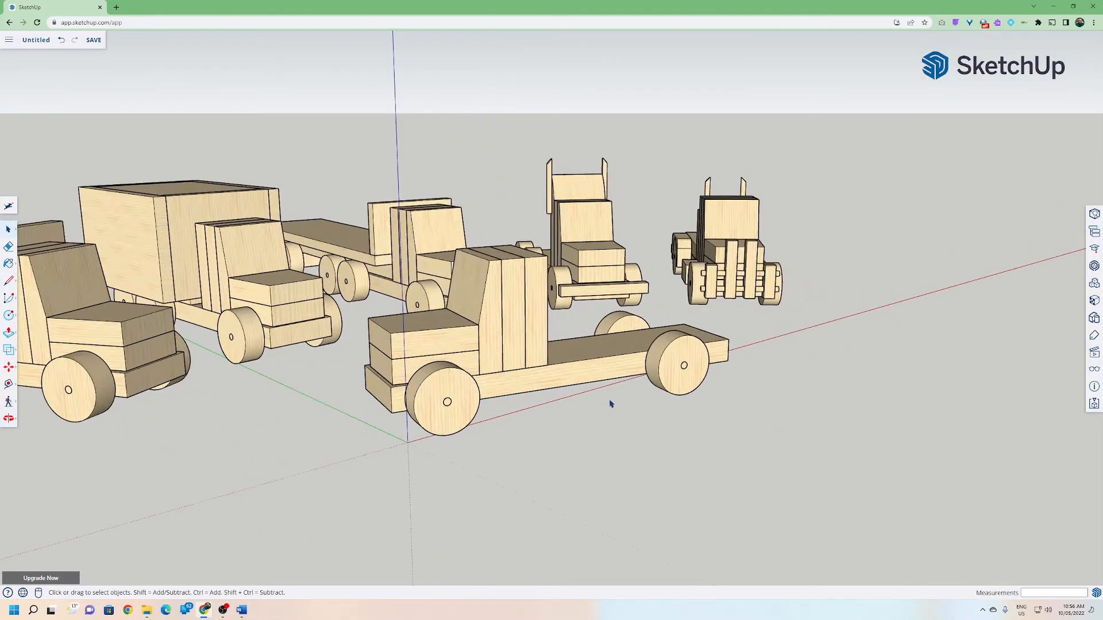
{"action": "middle_click_drag", "start_coordinate": [593, 401], "coordinate": [677, 438]}
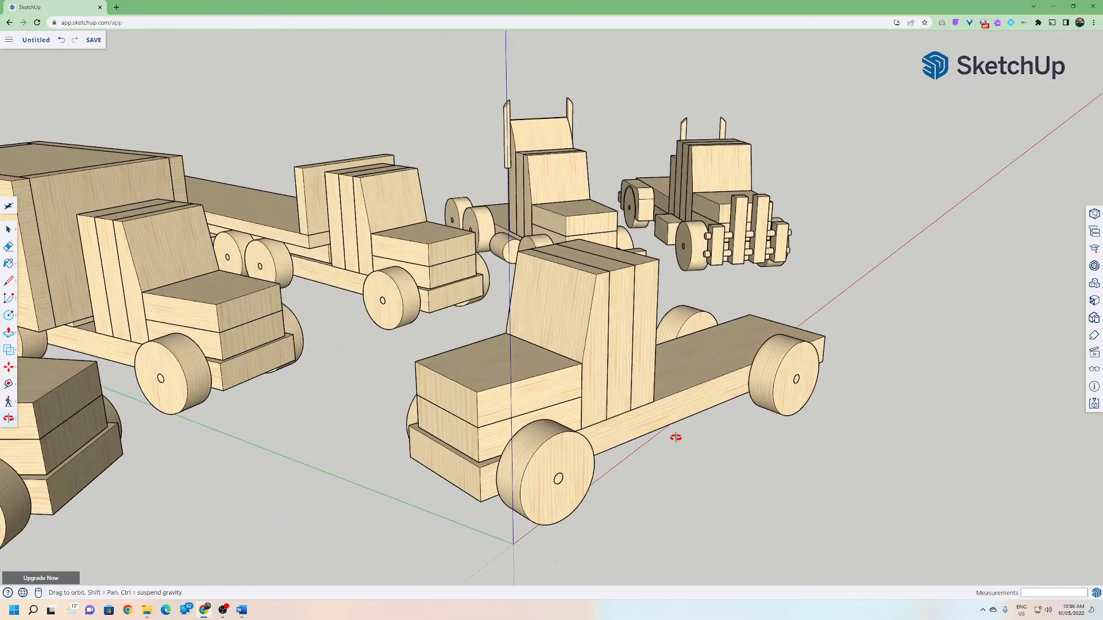
{"action": "scroll", "coordinate": [675, 442], "scroll_direction": "down", "scroll_amount": 3}
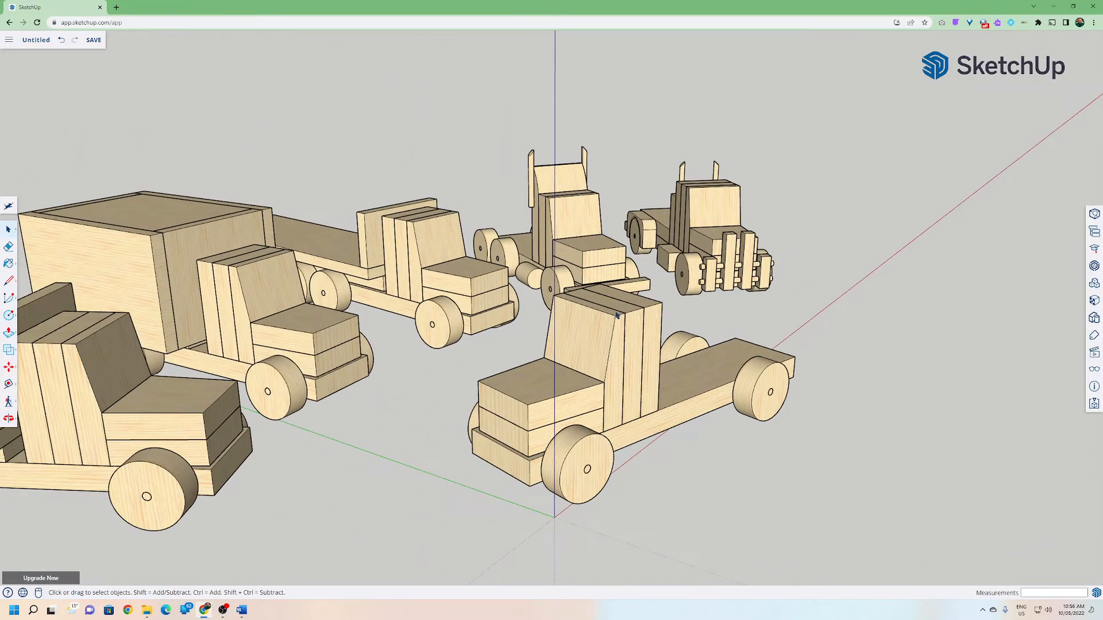
{"action": "middle_click_drag", "start_coordinate": [479, 437], "coordinate": [402, 423]}
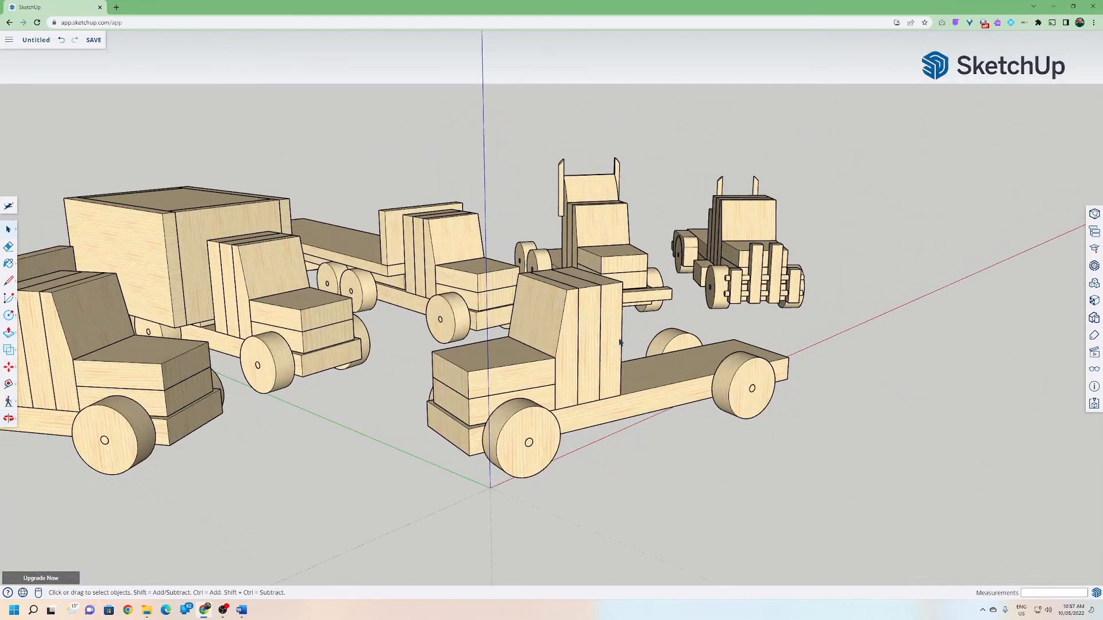
{"action": "middle_click_drag", "start_coordinate": [557, 424], "coordinate": [646, 459]}
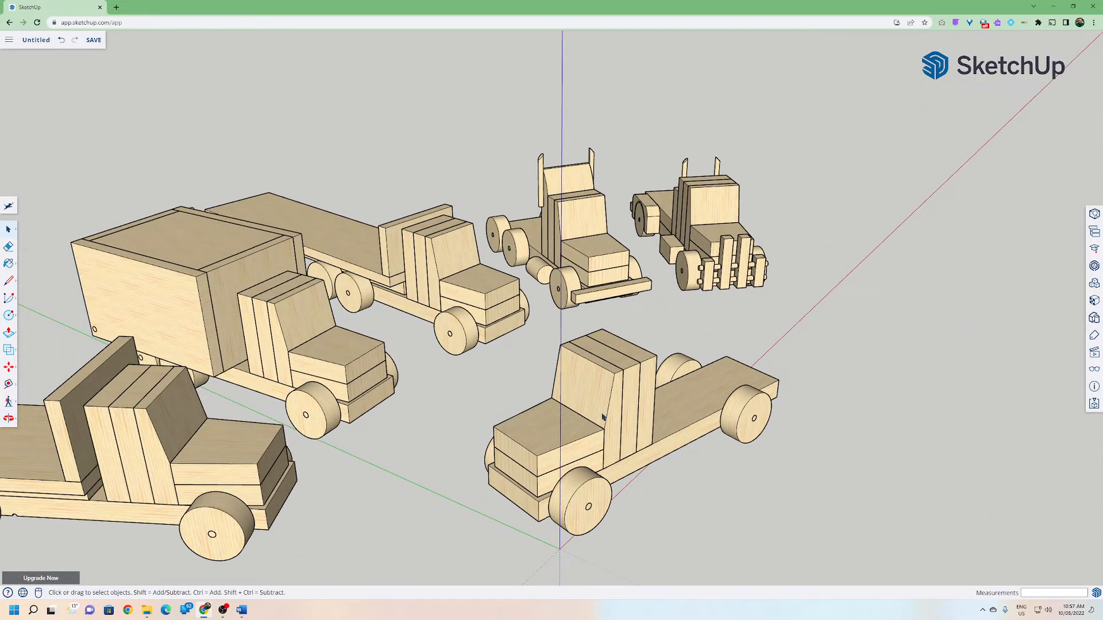
{"action": "scroll", "coordinate": [541, 471], "scroll_direction": "down", "scroll_amount": 2}
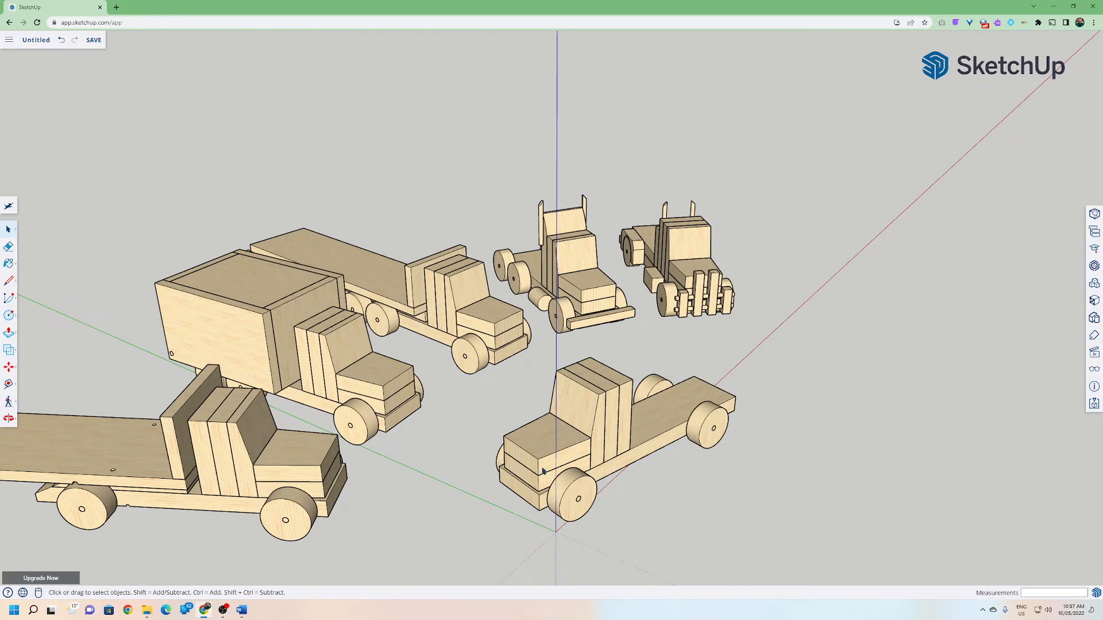
{"action": "middle_click_drag", "start_coordinate": [536, 470], "coordinate": [653, 365], "text": "shift"}
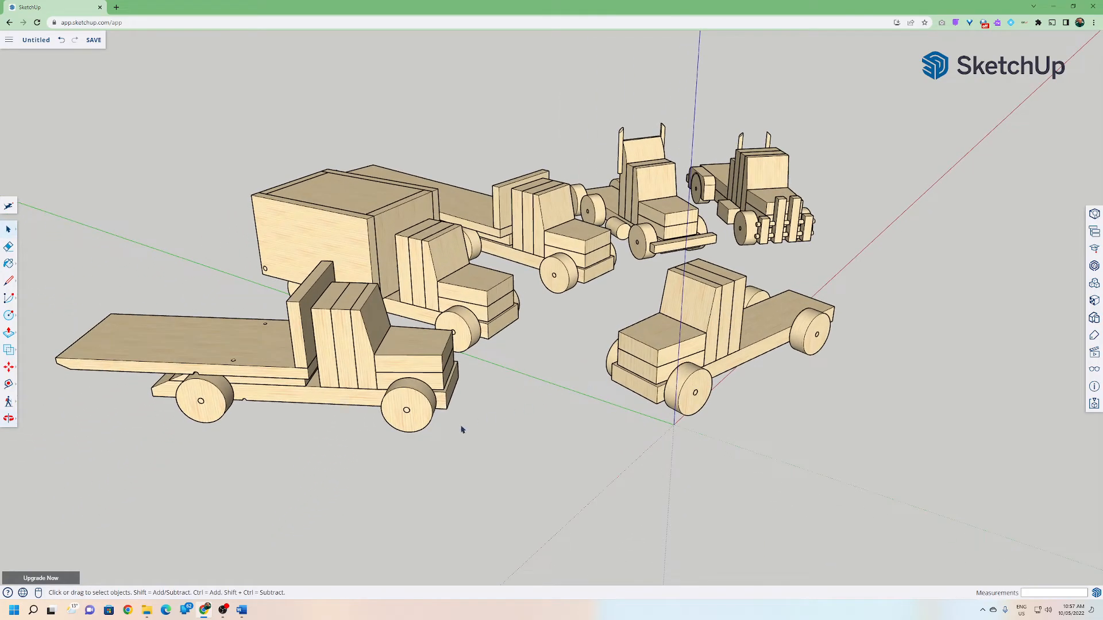
{"action": "middle_click_drag", "start_coordinate": [420, 448], "coordinate": [553, 313]}
{"action": "middle_click_drag", "start_coordinate": [411, 288], "coordinate": [553, 425]}
{"action": "scroll", "coordinate": [552, 430], "scroll_direction": "up", "scroll_amount": 2}
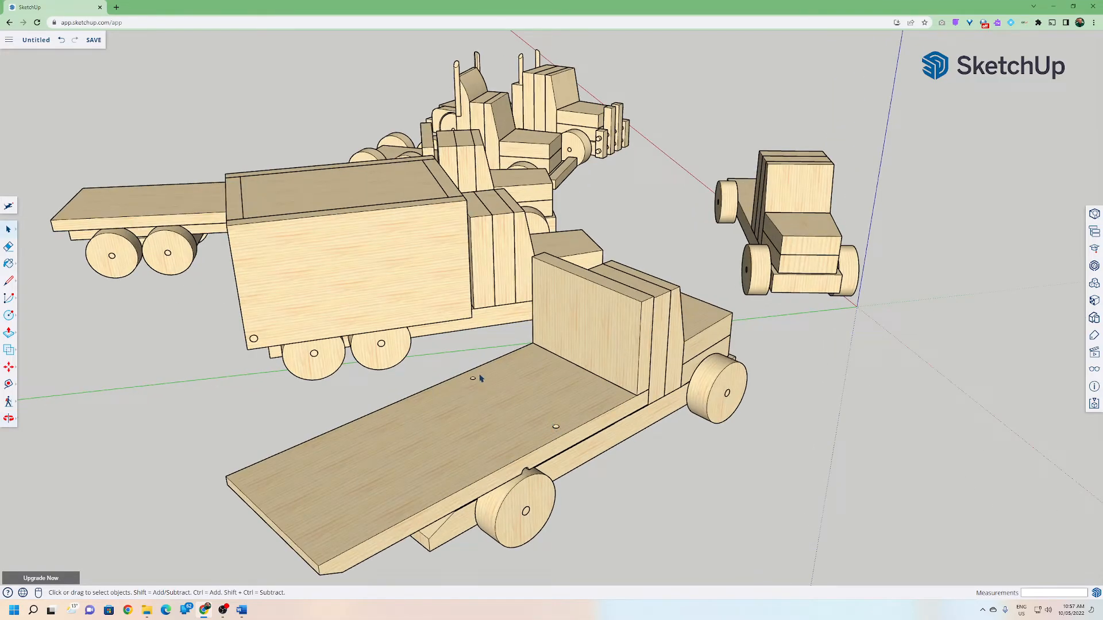
{"action": "middle_click_drag", "start_coordinate": [520, 433], "coordinate": [412, 240]}
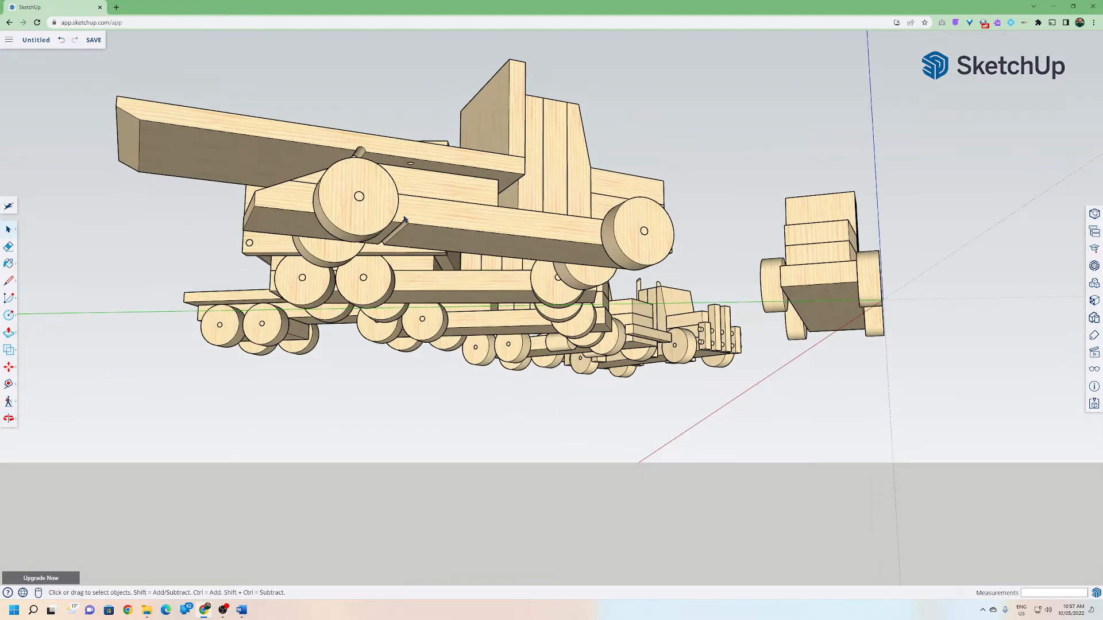
{"action": "middle_click_drag", "start_coordinate": [359, 197], "coordinate": [359, 233]}
{"action": "scroll", "coordinate": [354, 231], "scroll_direction": "up", "scroll_amount": 3}
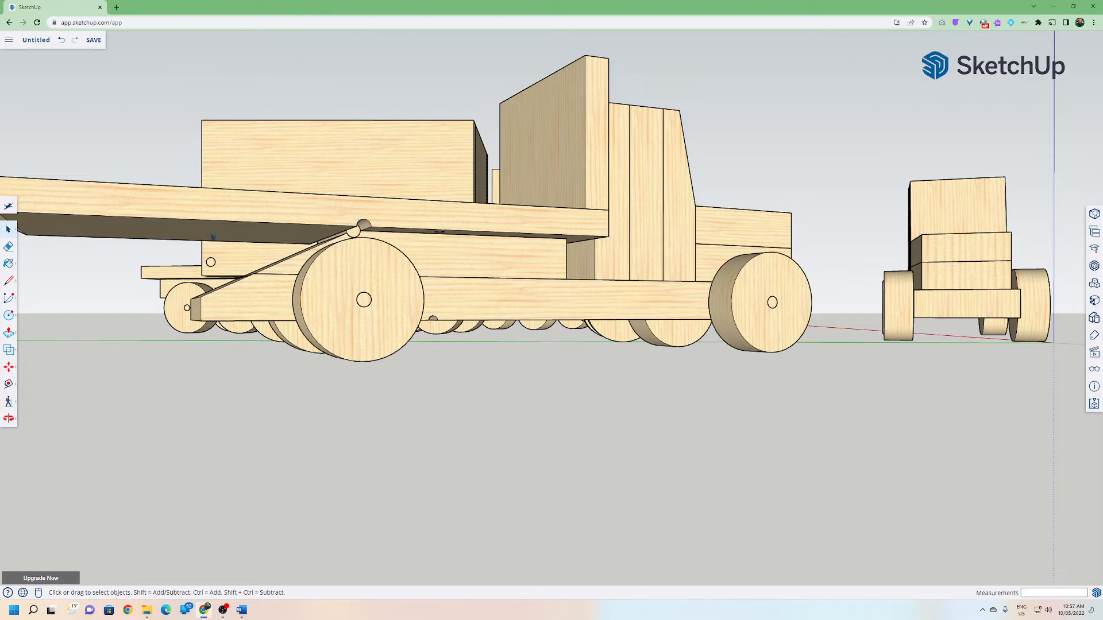
{"action": "middle_click_drag", "start_coordinate": [268, 296], "coordinate": [275, 359]}
Open the flatbed truck's group and make its tilting deck and headboard pieces into a group.
{"action": "left_click", "coordinate": [400, 346]}
{"action": "scroll", "coordinate": [416, 409], "scroll_direction": "down", "scroll_amount": 2}
{"action": "scroll", "coordinate": [417, 413], "scroll_direction": "down", "scroll_amount": 1}
{"action": "right_click", "coordinate": [424, 382]}
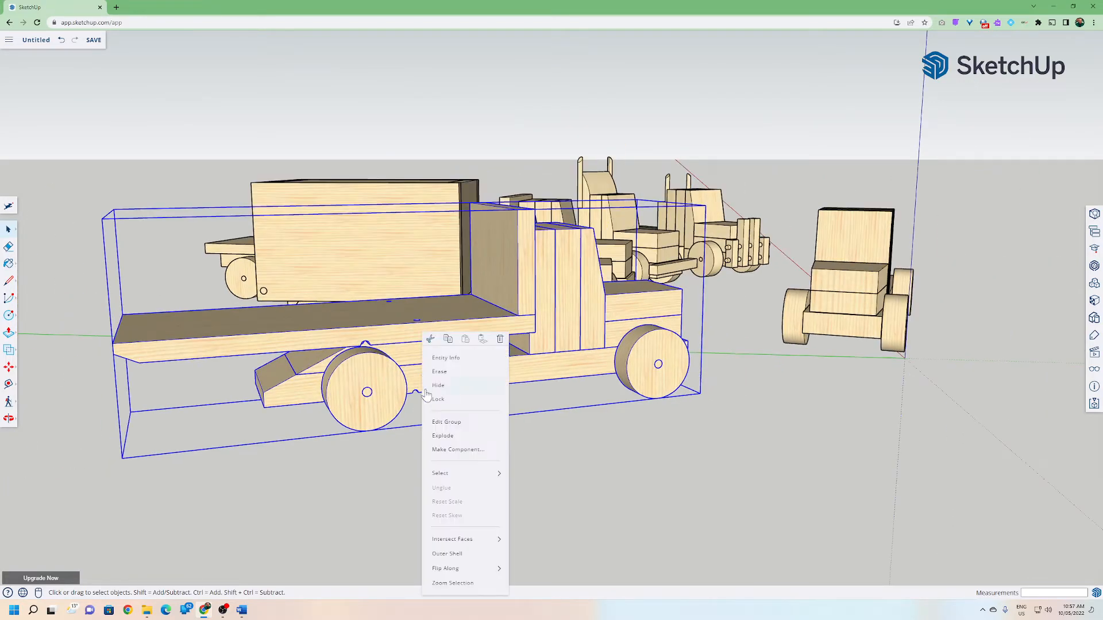
{"action": "left_click", "coordinate": [438, 425]}
{"action": "left_click", "coordinate": [443, 442]}
{"action": "middle_click_drag", "start_coordinate": [445, 439], "coordinate": [454, 343]}
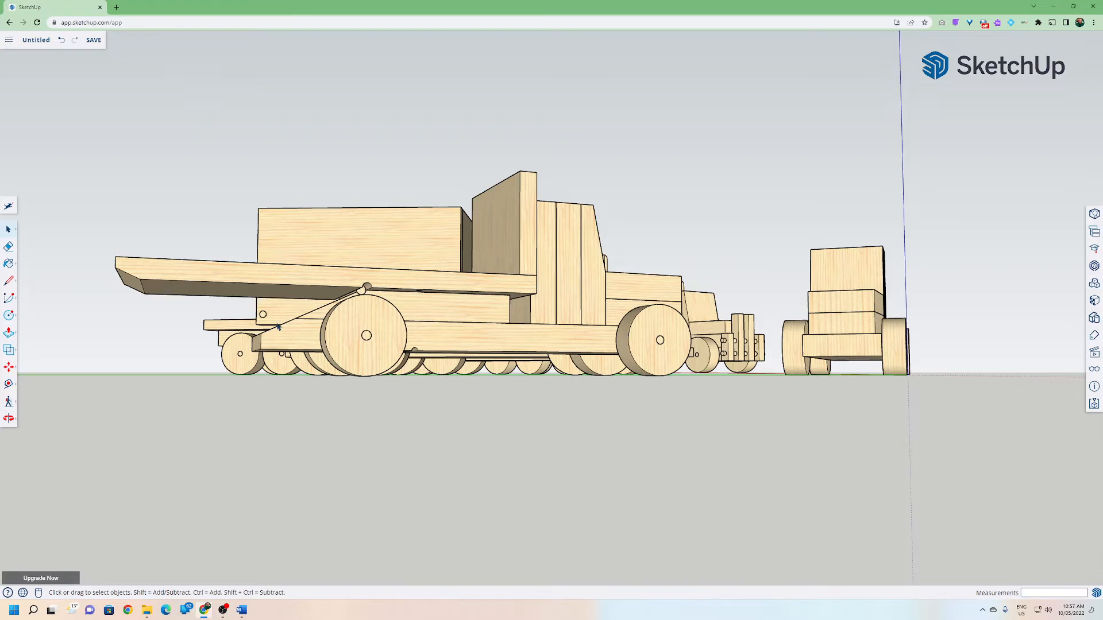
{"action": "middle_click_drag", "start_coordinate": [346, 303], "coordinate": [443, 323]}
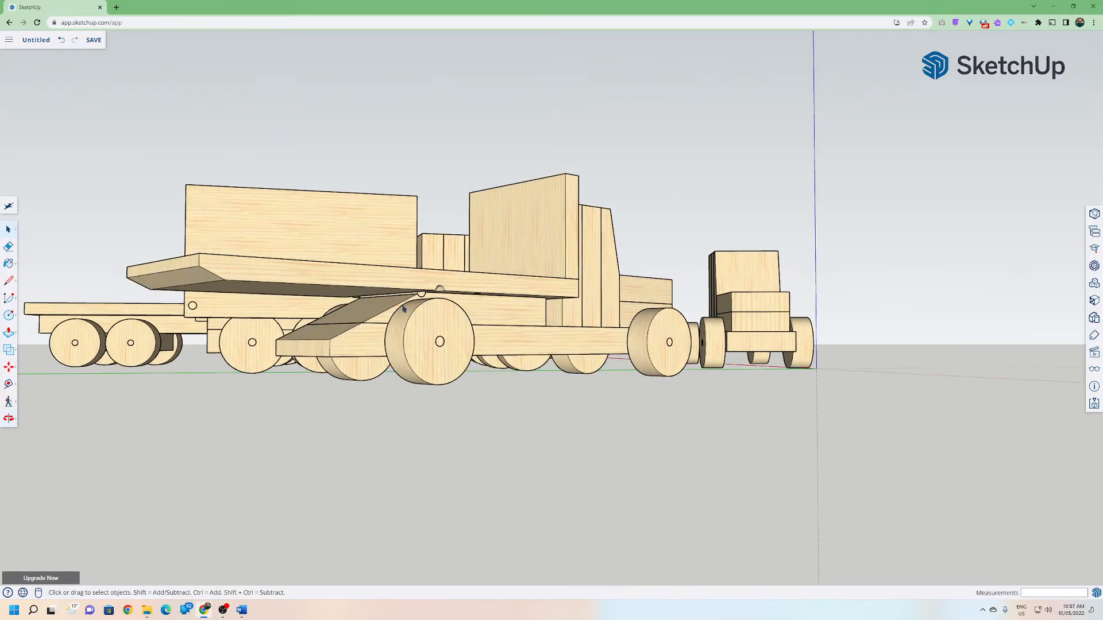
{"action": "scroll", "coordinate": [472, 309], "scroll_direction": "up", "scroll_amount": 3}
{"action": "left_click", "coordinate": [437, 268]}
{"action": "middle_click_drag", "start_coordinate": [615, 261], "coordinate": [508, 353]}
{"action": "left_click", "coordinate": [606, 255]}
{"action": "left_click", "coordinate": [585, 305], "text": "shift"}
{"action": "right_click", "coordinate": [586, 307]}
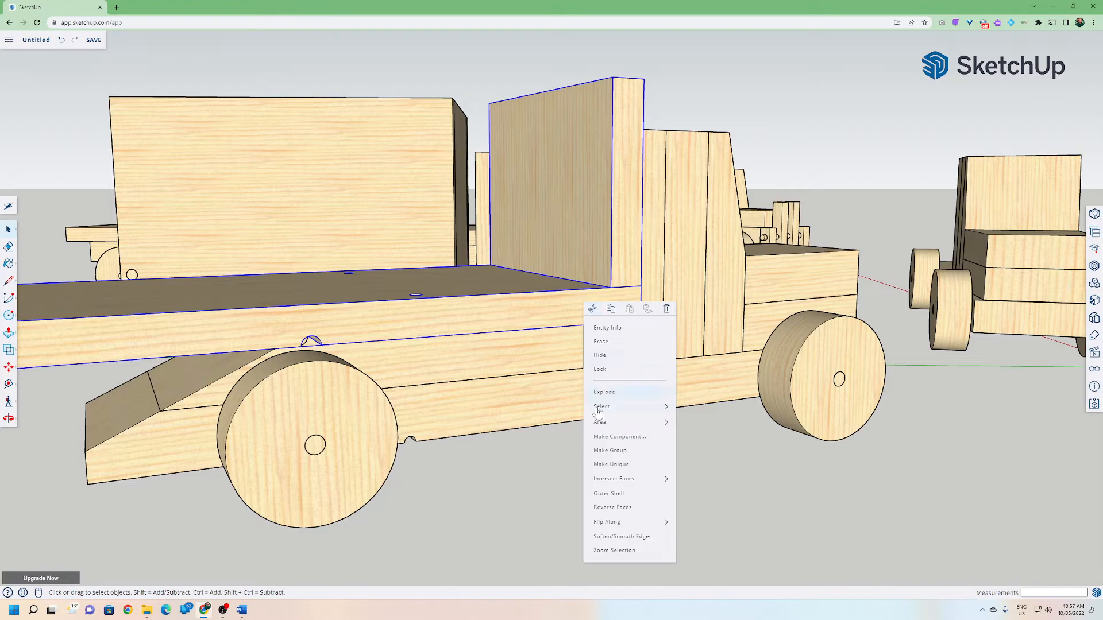
{"action": "left_click", "coordinate": [604, 451]}
Rotate the deck group about its front pivot pin to tilt it upward.
{"action": "middle_click_drag", "start_coordinate": [506, 456], "coordinate": [269, 300]}
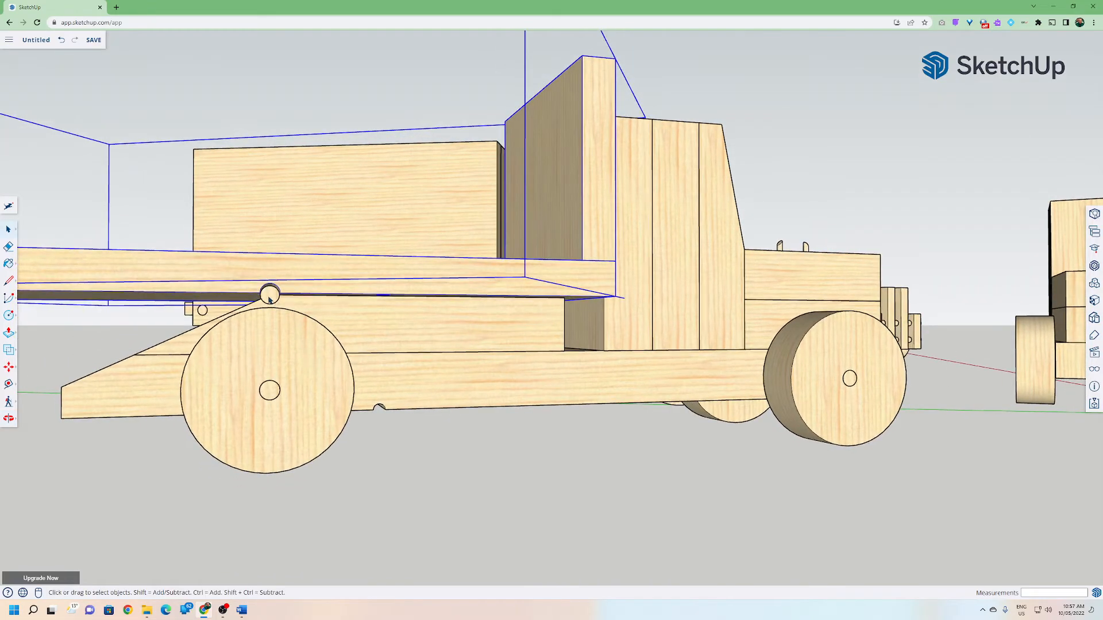
{"action": "scroll", "coordinate": [271, 298], "scroll_direction": "up", "scroll_amount": 2}
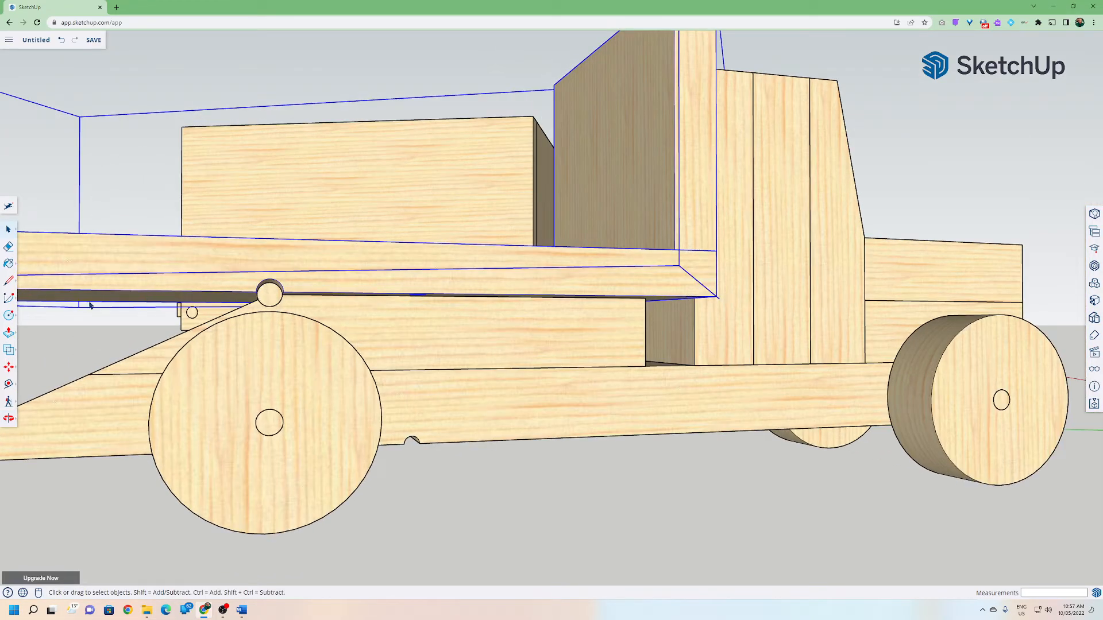
{"action": "left_click", "coordinate": [31, 373]}
{"action": "scroll", "coordinate": [270, 299], "scroll_direction": "up", "scroll_amount": 5}
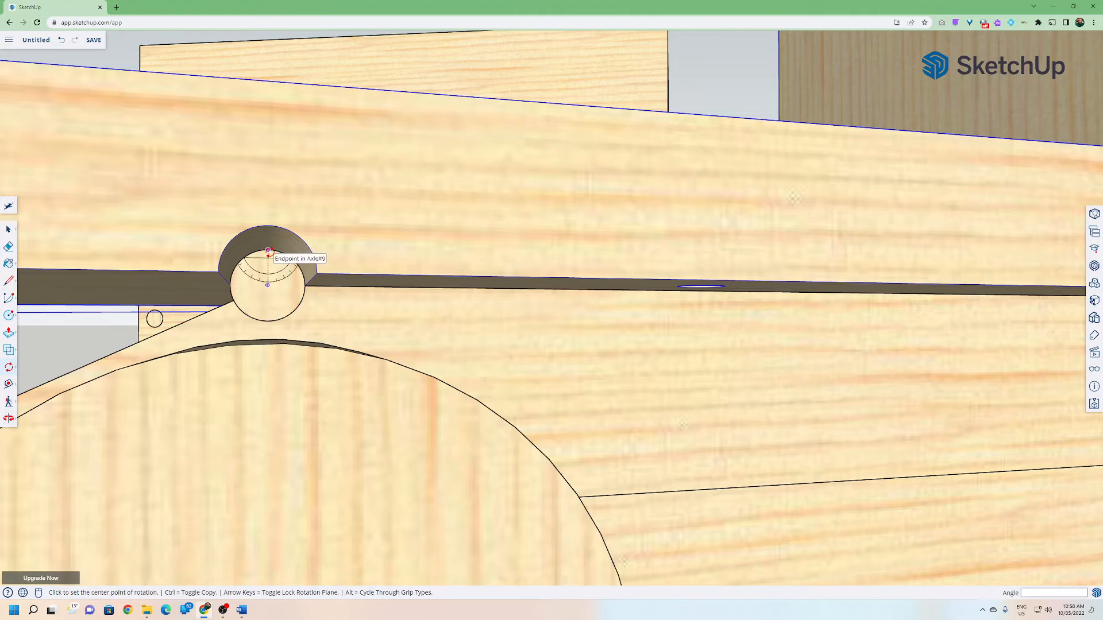
{"action": "left_click", "coordinate": [268, 285]}
{"action": "left_click", "coordinate": [356, 283]}
{"action": "scroll", "coordinate": [351, 280], "scroll_direction": "down", "scroll_amount": 10}
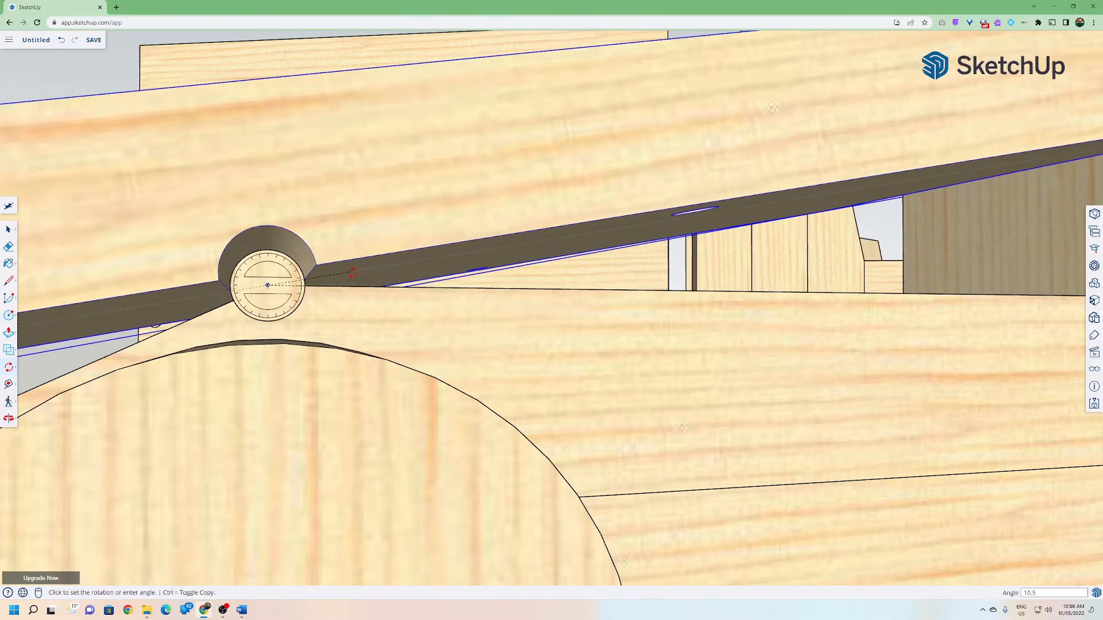
{"action": "scroll", "coordinate": [344, 275], "scroll_direction": "down", "scroll_amount": 1}
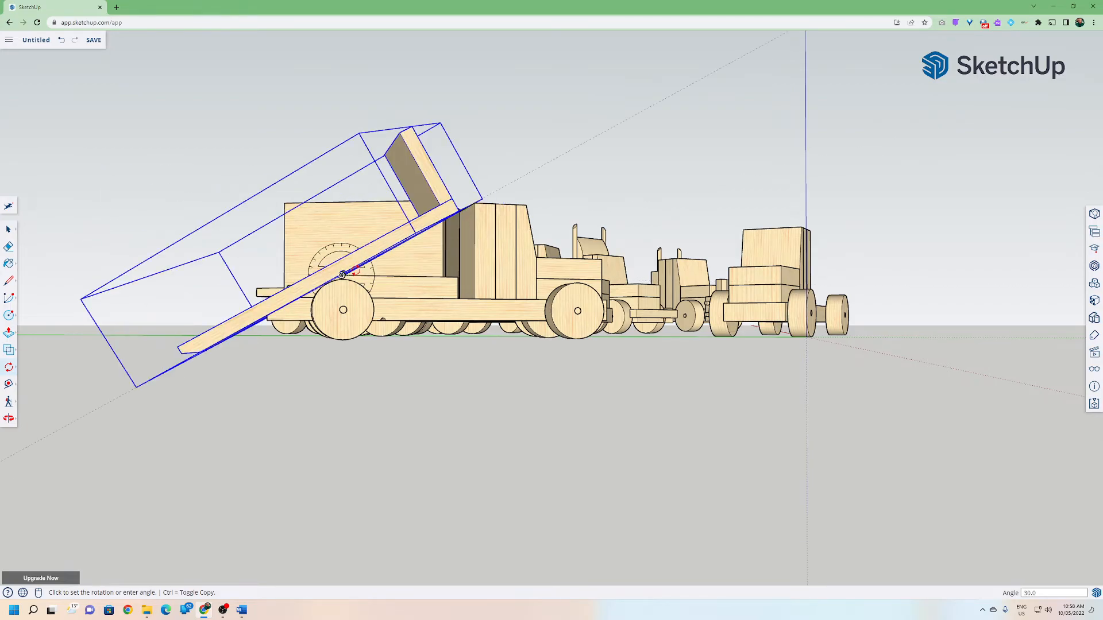
{"action": "middle_click_drag", "start_coordinate": [356, 368], "coordinate": [1057, 465]}
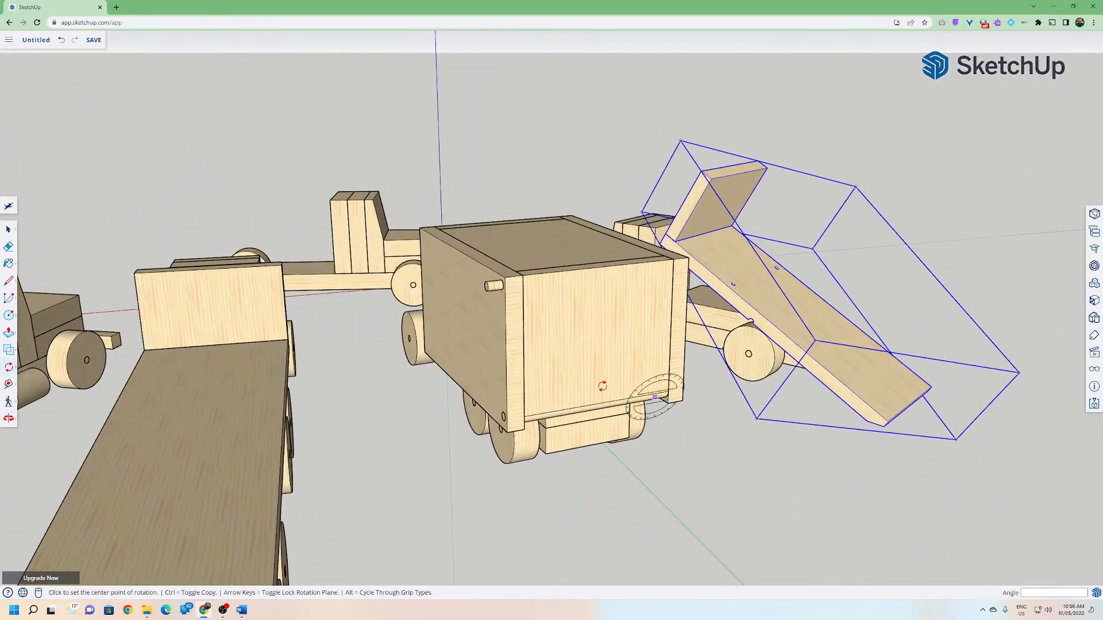
Explode the box truck's group into its parts.
{"action": "left_click", "coordinate": [8, 229]}
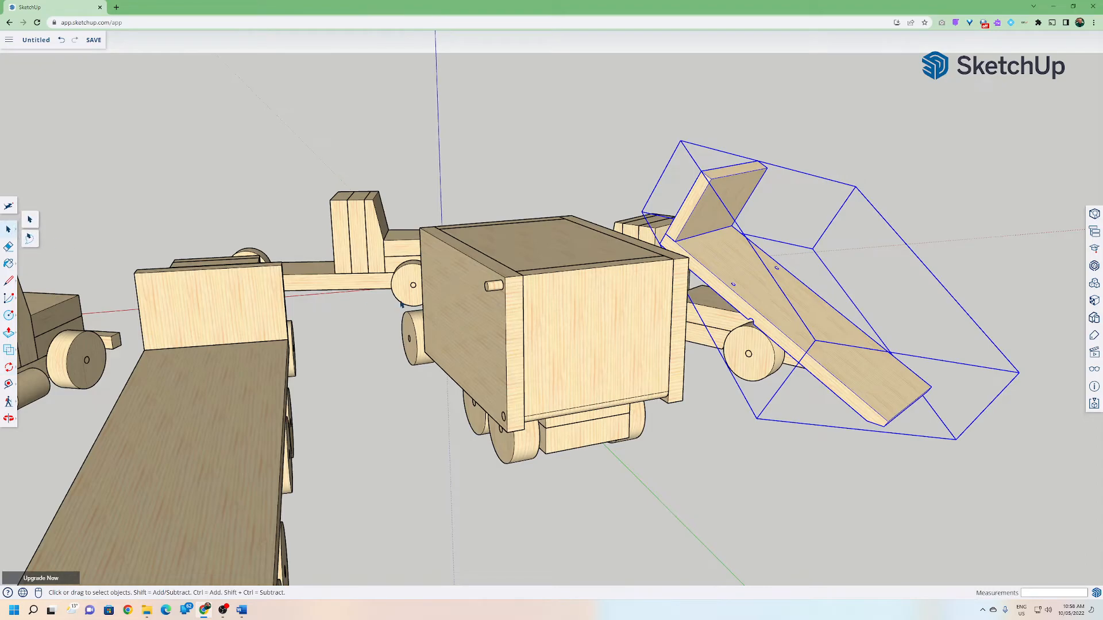
{"action": "left_click", "coordinate": [489, 292]}
{"action": "right_click", "coordinate": [498, 321]}
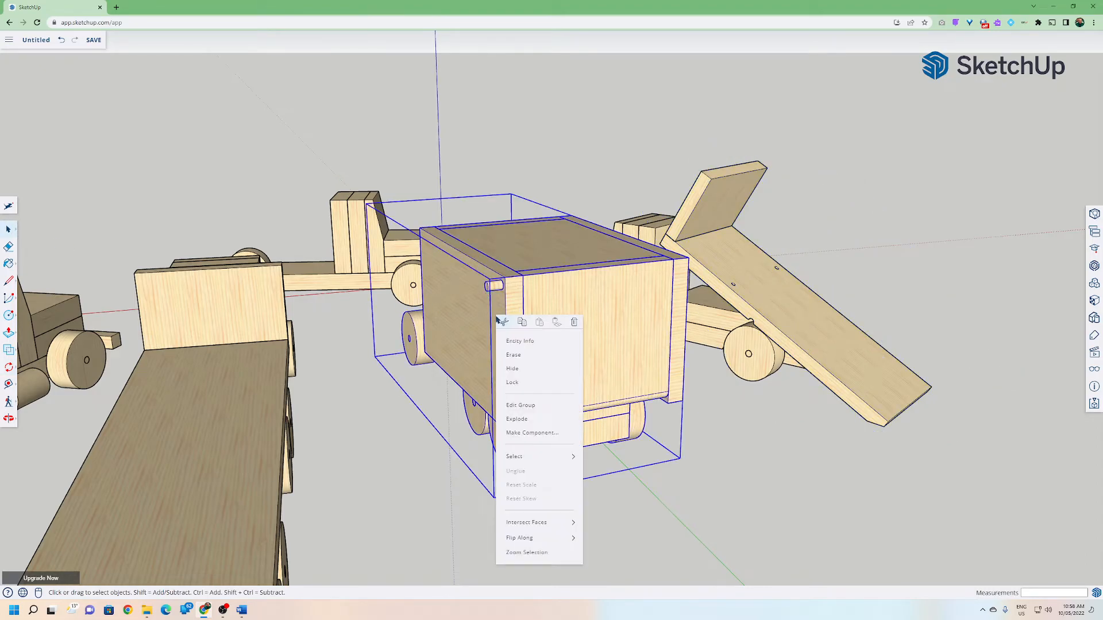
{"action": "left_click", "coordinate": [514, 423]}
{"action": "left_click", "coordinate": [442, 438]}
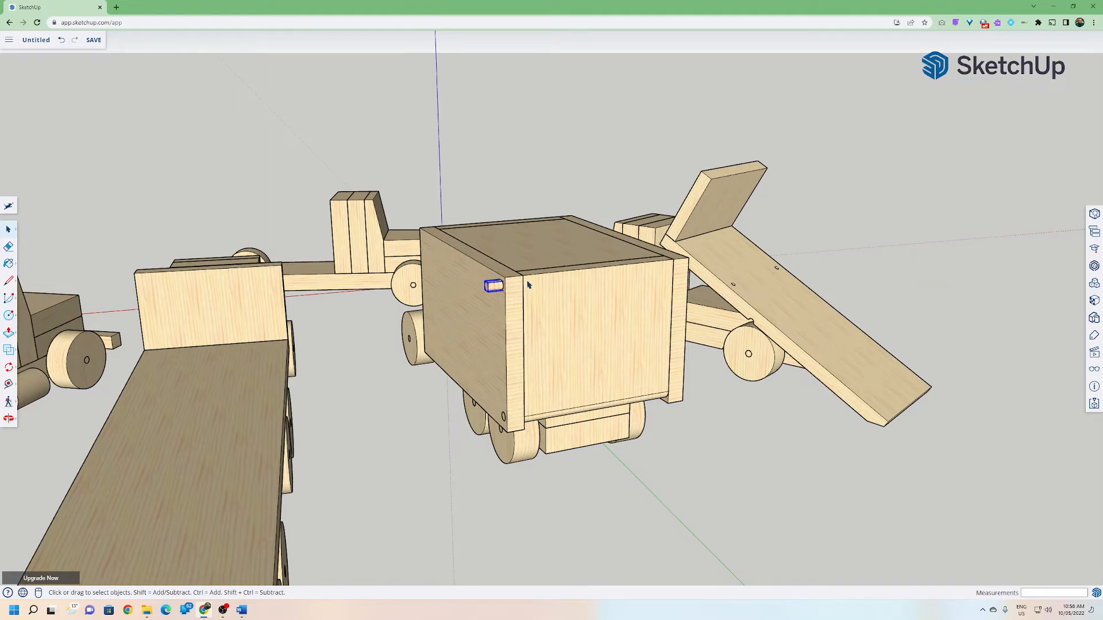
Select the box truck's upper door pin and move it out of its hole.
{"action": "left_click", "coordinate": [557, 310]}
{"action": "middle_click_drag", "start_coordinate": [561, 398], "coordinate": [831, 278]}
{"action": "scroll", "coordinate": [577, 246], "scroll_direction": "up", "scroll_amount": 6}
{"action": "middle_click_drag", "start_coordinate": [829, 289], "coordinate": [809, 293]}
{"action": "middle_click_drag", "start_coordinate": [829, 227], "coordinate": [883, 188]}
{"action": "middle_click_drag", "start_coordinate": [765, 393], "coordinate": [663, 212]}
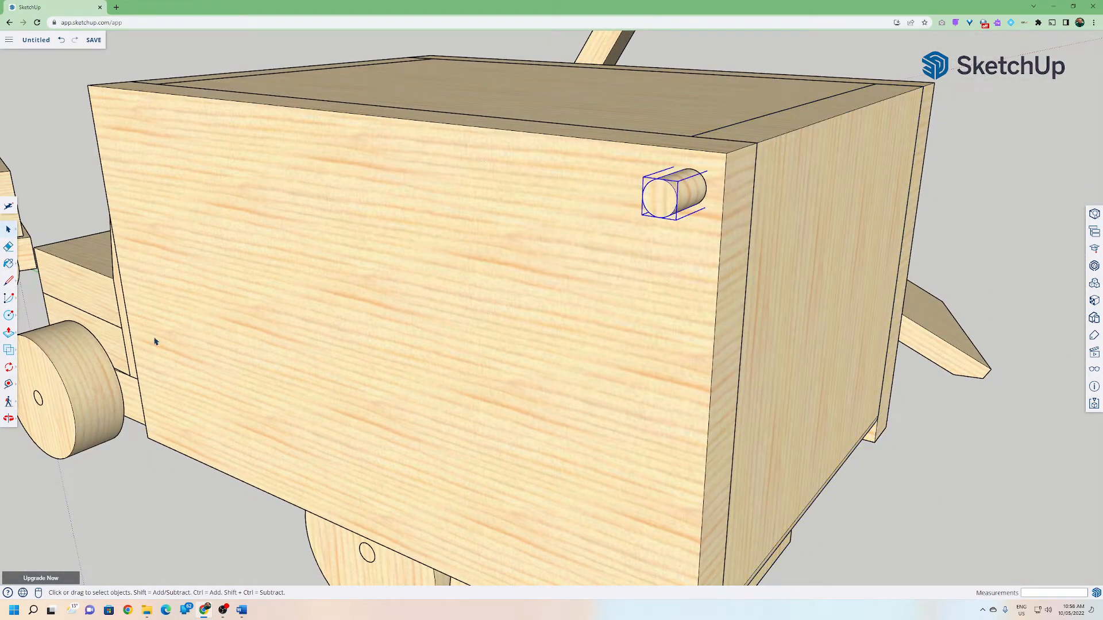
{"action": "left_click", "coordinate": [8, 368]}
{"action": "left_click", "coordinate": [31, 349]}
{"action": "left_click", "coordinate": [659, 201]}
{"action": "left_click", "coordinate": [675, 183]}
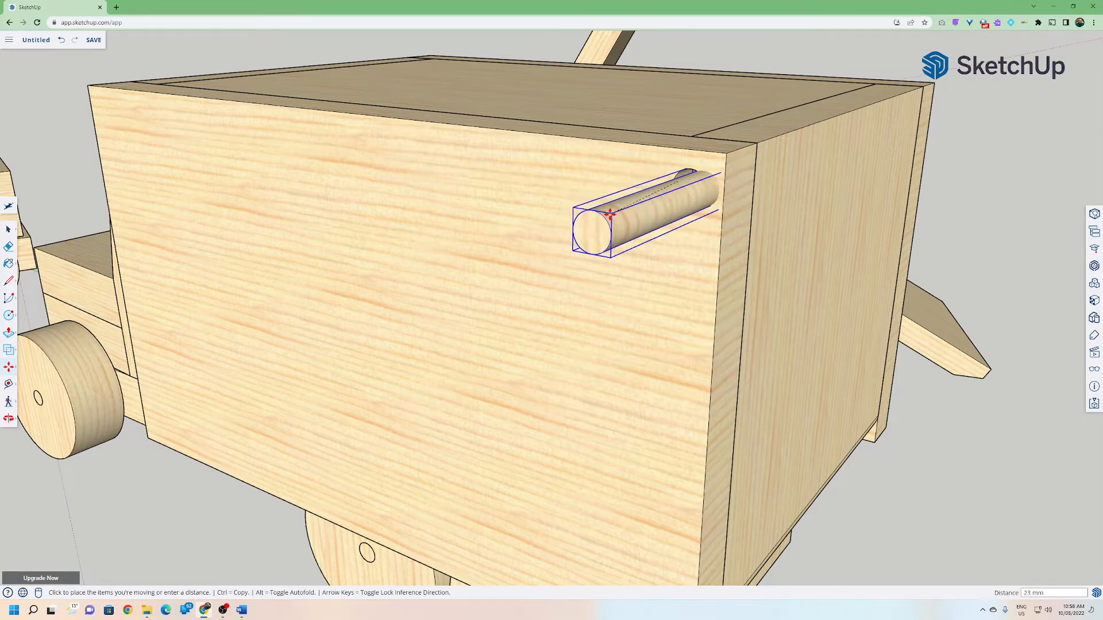
{"action": "middle_click_drag", "start_coordinate": [567, 235], "coordinate": [463, 220]}
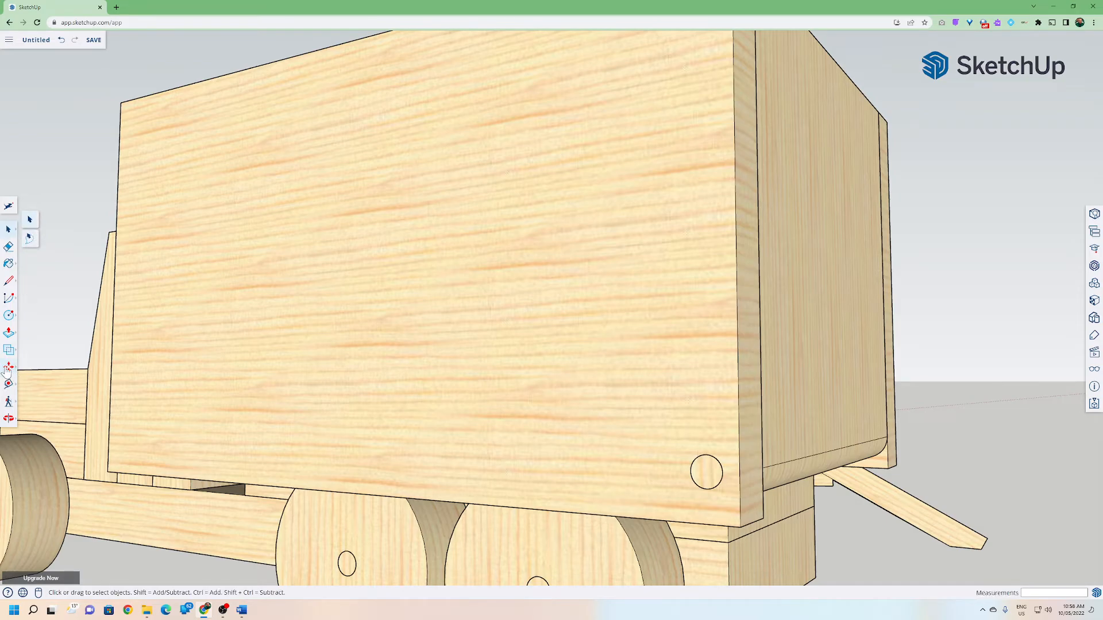
Rotate the box truck's rear door about its lower pin to swing it down like a ramp.
{"action": "left_click", "coordinate": [36, 369]}
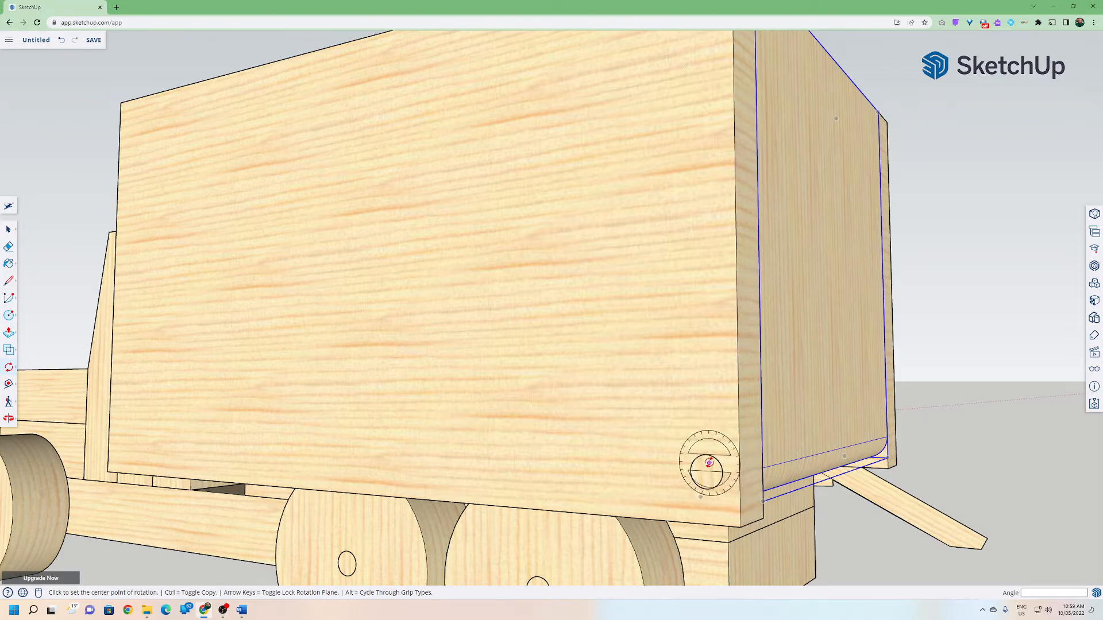
{"action": "scroll", "coordinate": [697, 476], "scroll_direction": "up", "scroll_amount": 5}
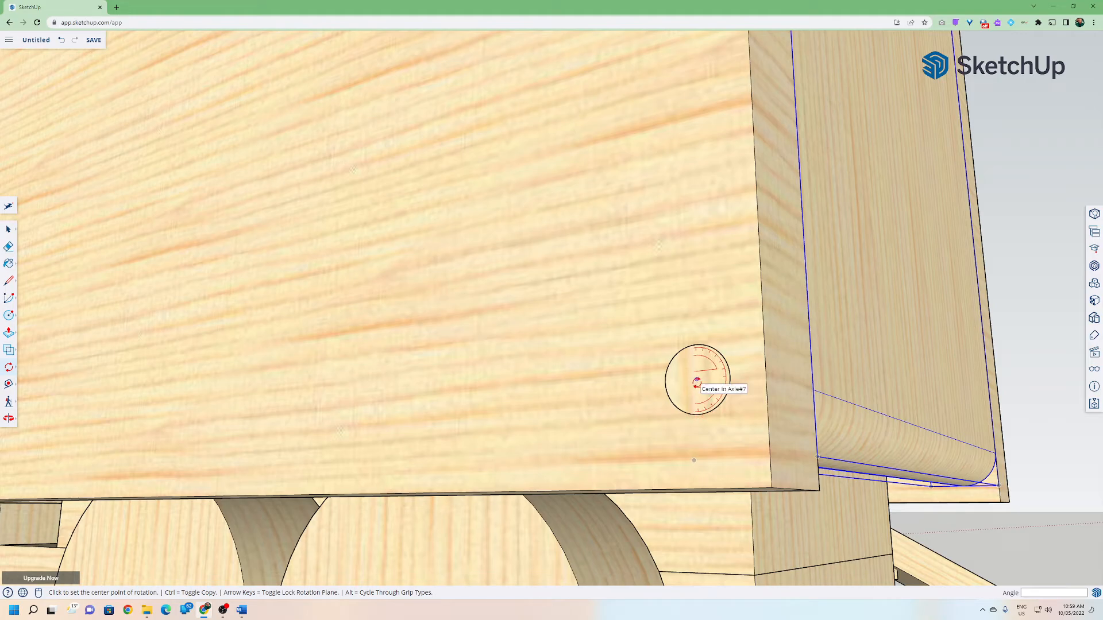
{"action": "left_click", "coordinate": [691, 266]}
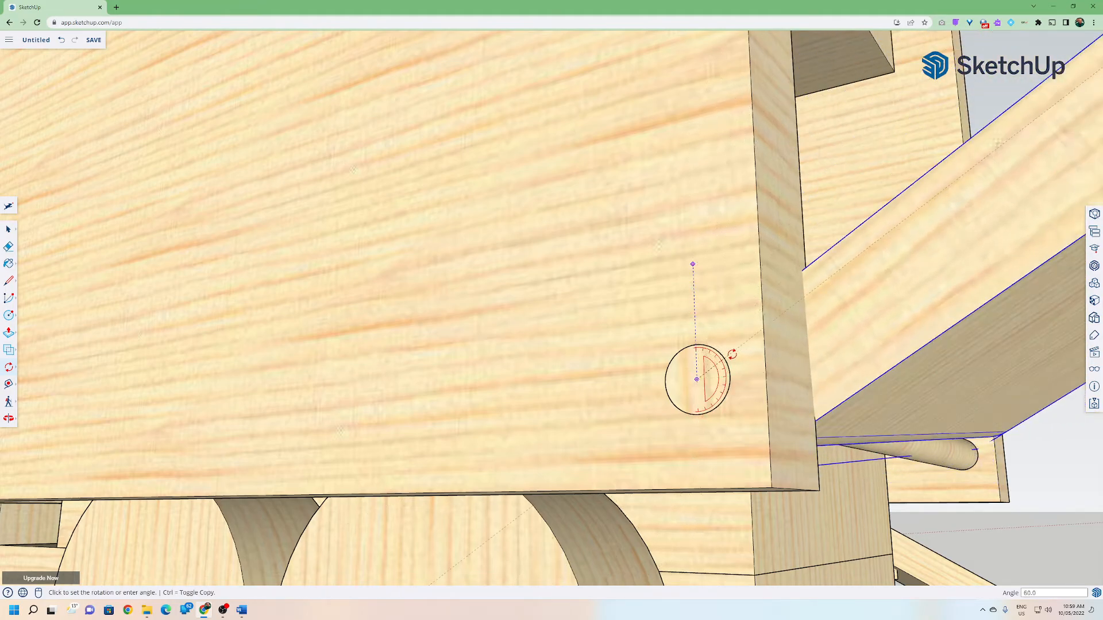
{"action": "left_click", "coordinate": [725, 363]}
{"action": "middle_click_drag", "start_coordinate": [725, 363], "coordinate": [693, 440]}
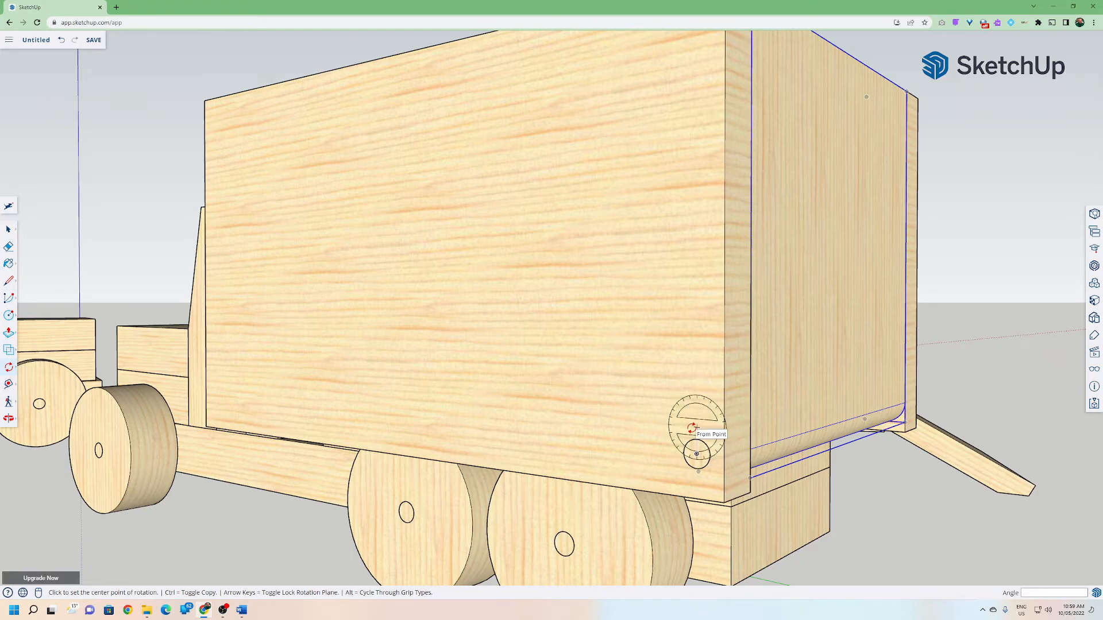
{"action": "left_click", "coordinate": [697, 390]}
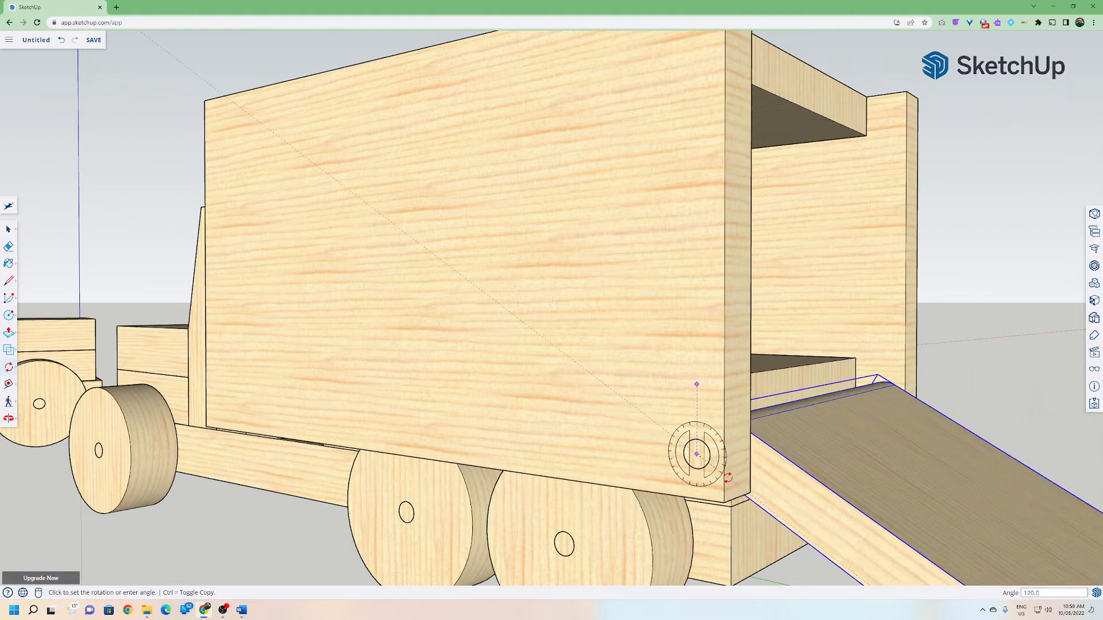
{"action": "scroll", "coordinate": [729, 478], "scroll_direction": "down", "scroll_amount": 5}
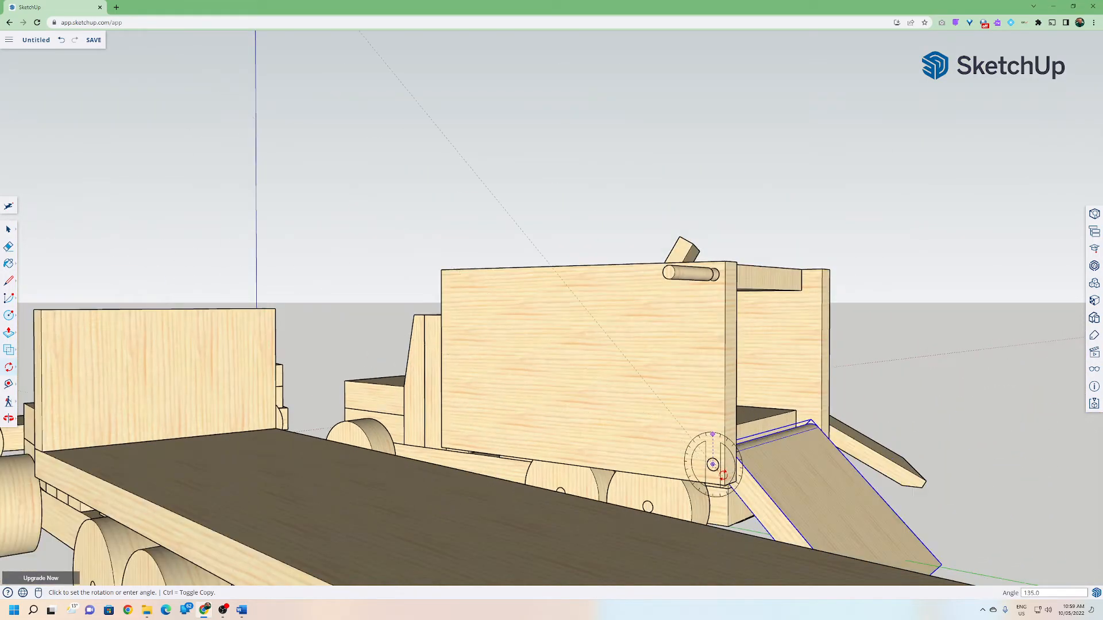
{"action": "middle_click_drag", "start_coordinate": [812, 470], "coordinate": [493, 368]}
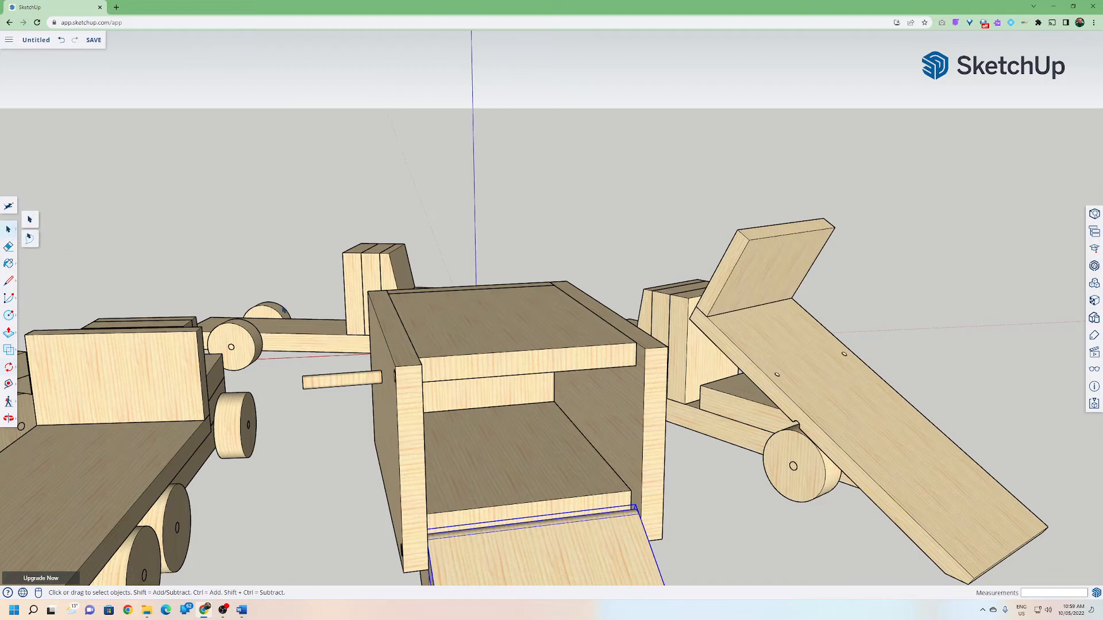
Move the box truck's roof panel up off the box.
{"action": "left_click", "coordinate": [10, 366]}
{"action": "left_click", "coordinate": [31, 349]}
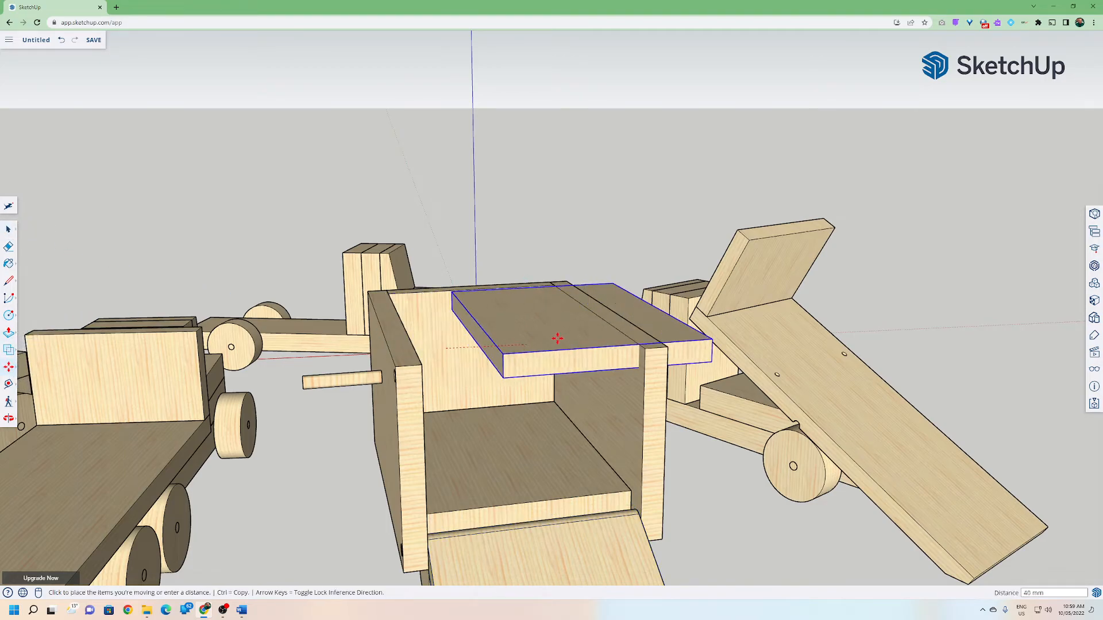
{"action": "left_click", "coordinate": [976, 310]}
{"action": "middle_click_drag", "start_coordinate": [697, 411], "coordinate": [889, 489]}
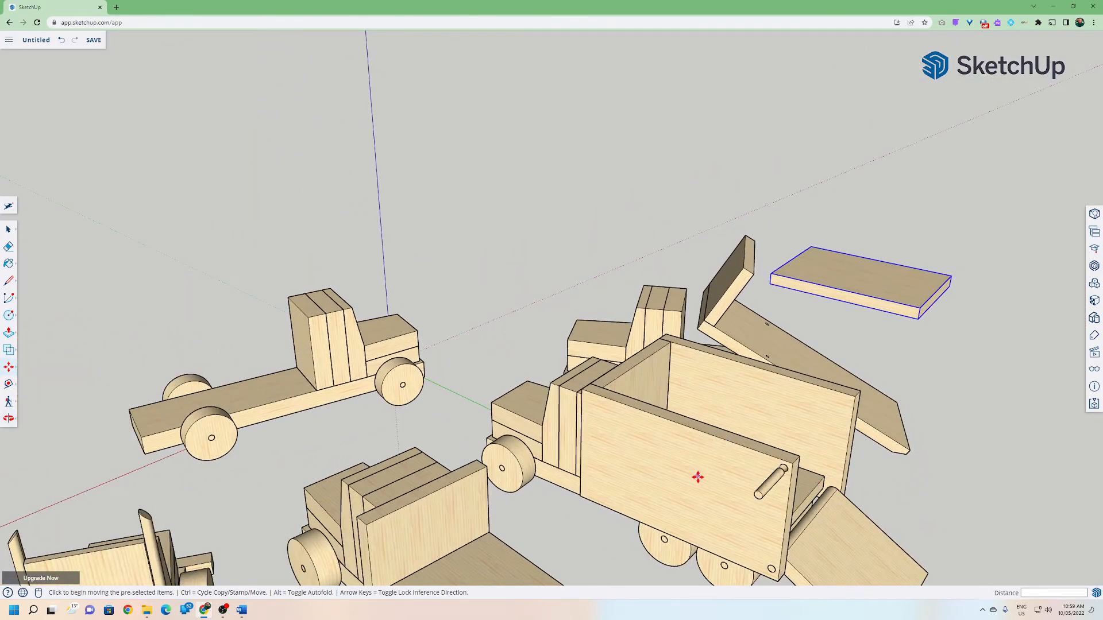
Orbit and zoom around the trucks, examining the semi-truck cabs, wheels and chassis closely.
{"action": "middle_click_drag", "start_coordinate": [695, 481], "coordinate": [514, 316]}
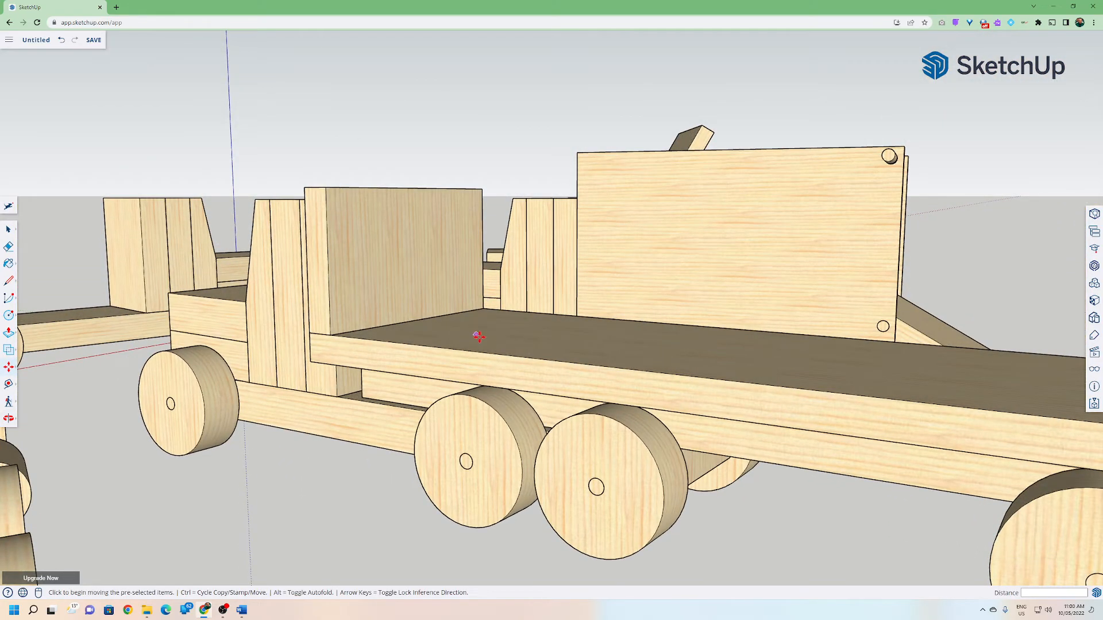
{"action": "scroll", "coordinate": [477, 336], "scroll_direction": "down", "scroll_amount": 3}
{"action": "middle_click_drag", "start_coordinate": [556, 401], "coordinate": [500, 330]}
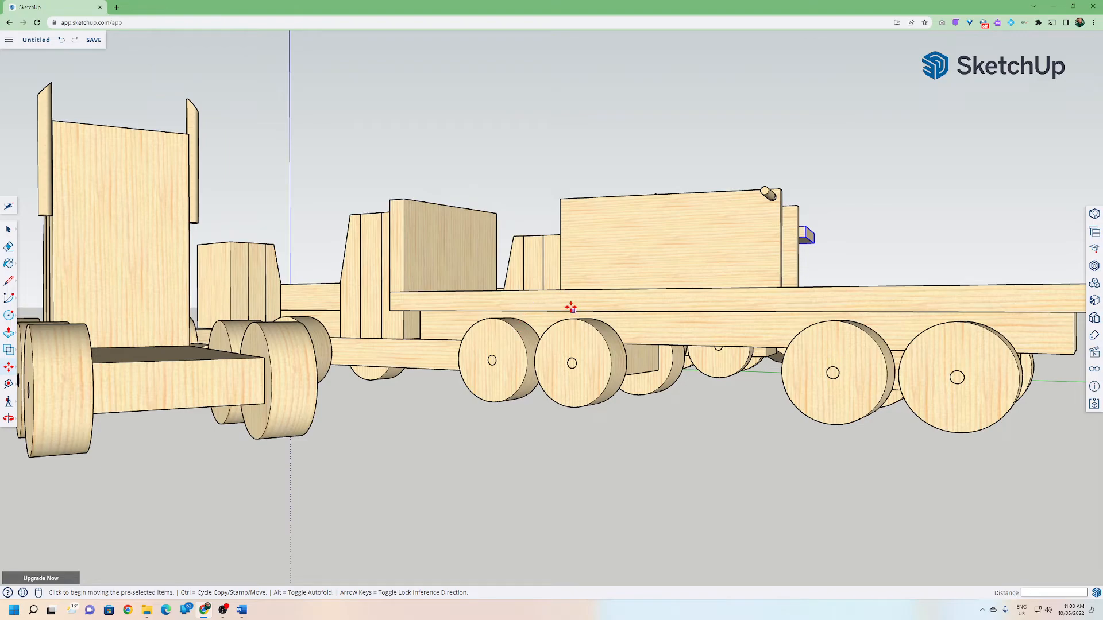
{"action": "middle_click_drag", "start_coordinate": [532, 297], "coordinate": [529, 371]}
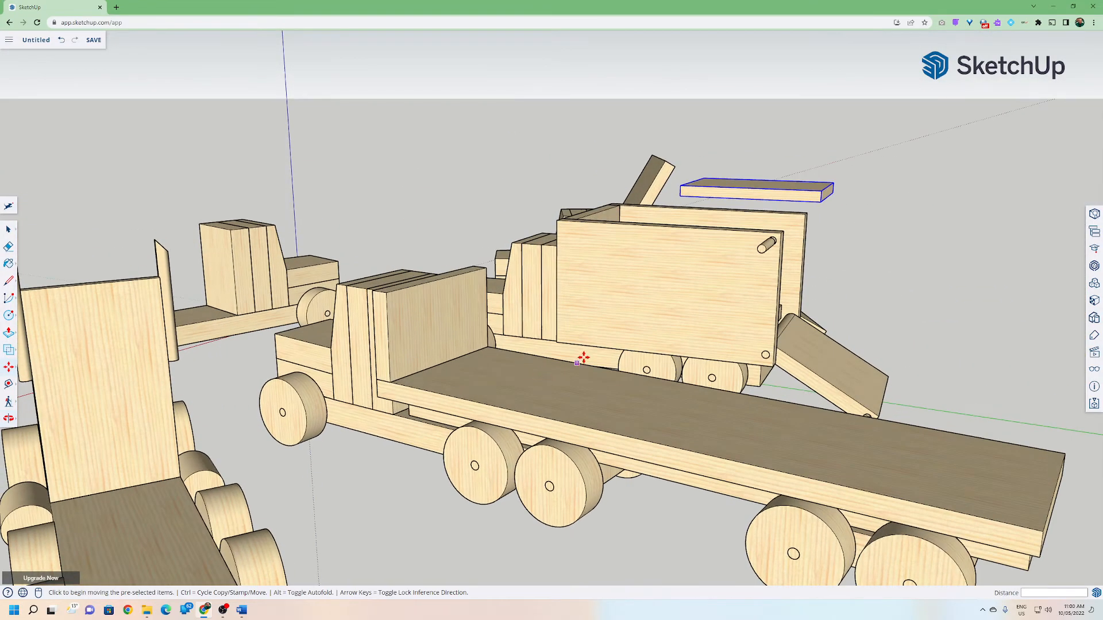
{"action": "scroll", "coordinate": [508, 400], "scroll_direction": "down", "scroll_amount": 4}
{"action": "middle_click_drag", "start_coordinate": [386, 467], "coordinate": [738, 450]}
{"action": "scroll", "coordinate": [738, 450], "scroll_direction": "up", "scroll_amount": 4}
{"action": "middle_click_drag", "start_coordinate": [649, 436], "coordinate": [422, 403]}
{"action": "key", "text": "m"}
{"action": "middle_click_drag", "start_coordinate": [611, 408], "coordinate": [740, 366]}
{"action": "scroll", "coordinate": [671, 480], "scroll_direction": "up", "scroll_amount": 5}
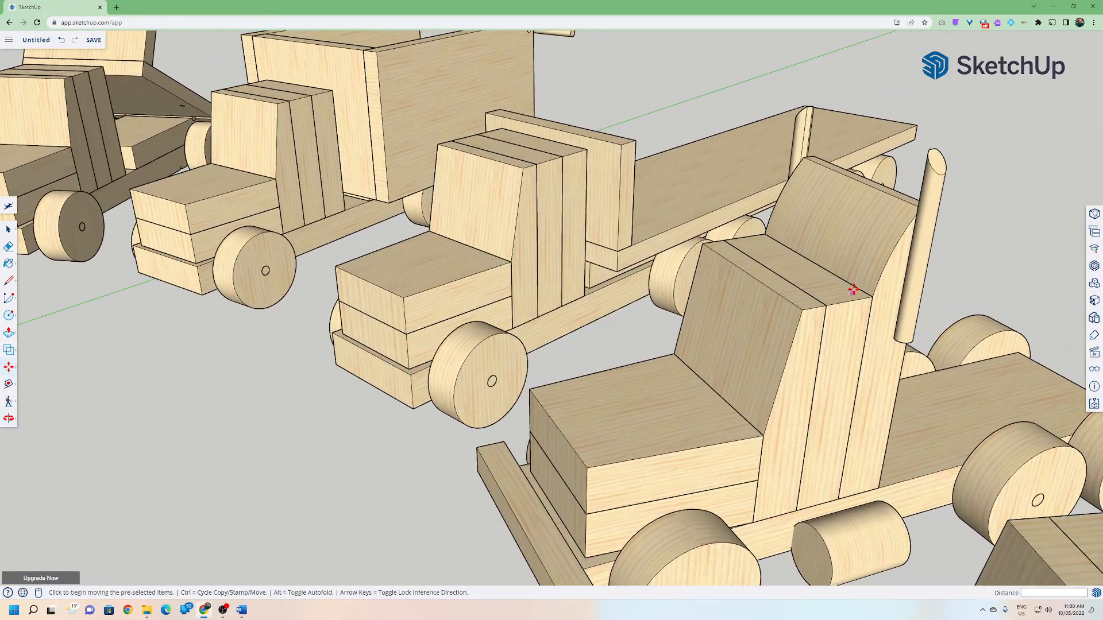
{"action": "middle_click_drag", "start_coordinate": [809, 357], "coordinate": [743, 340]}
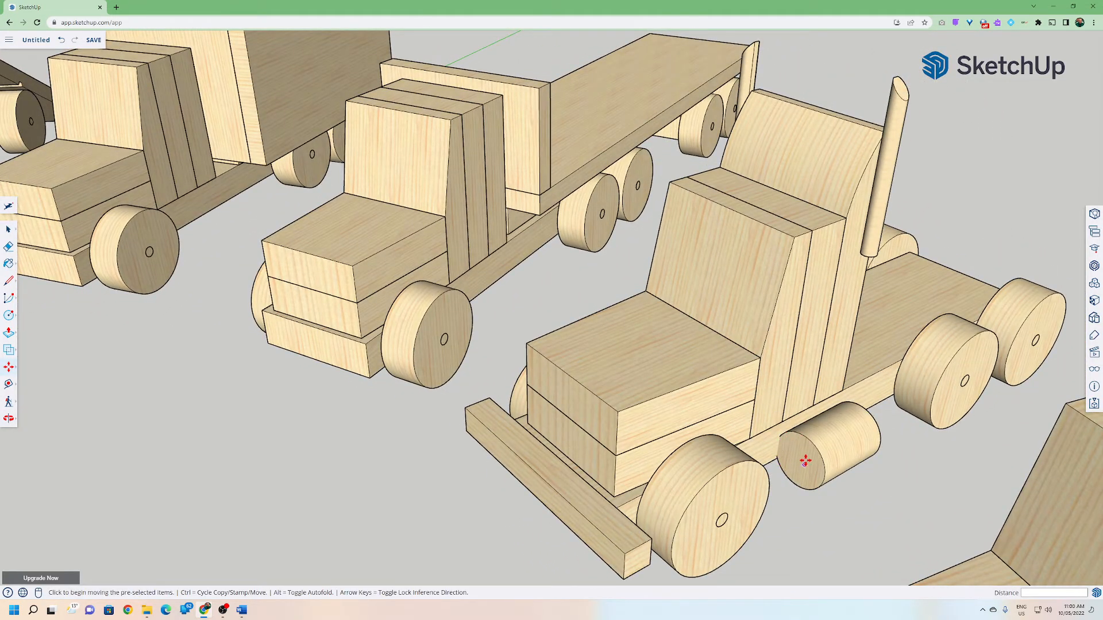
{"action": "middle_click_drag", "start_coordinate": [801, 461], "coordinate": [828, 417]}
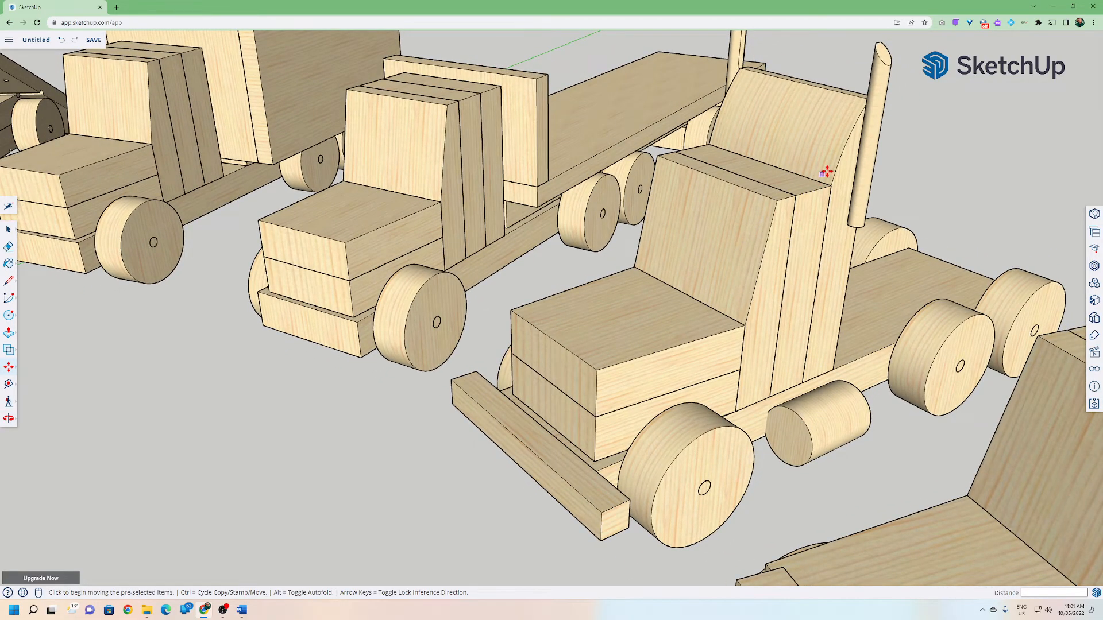
{"action": "middle_click_drag", "start_coordinate": [793, 136], "coordinate": [939, 277]}
{"action": "scroll", "coordinate": [735, 431], "scroll_direction": "down", "scroll_amount": 5}
{"action": "middle_click_drag", "start_coordinate": [776, 511], "coordinate": [725, 236]}
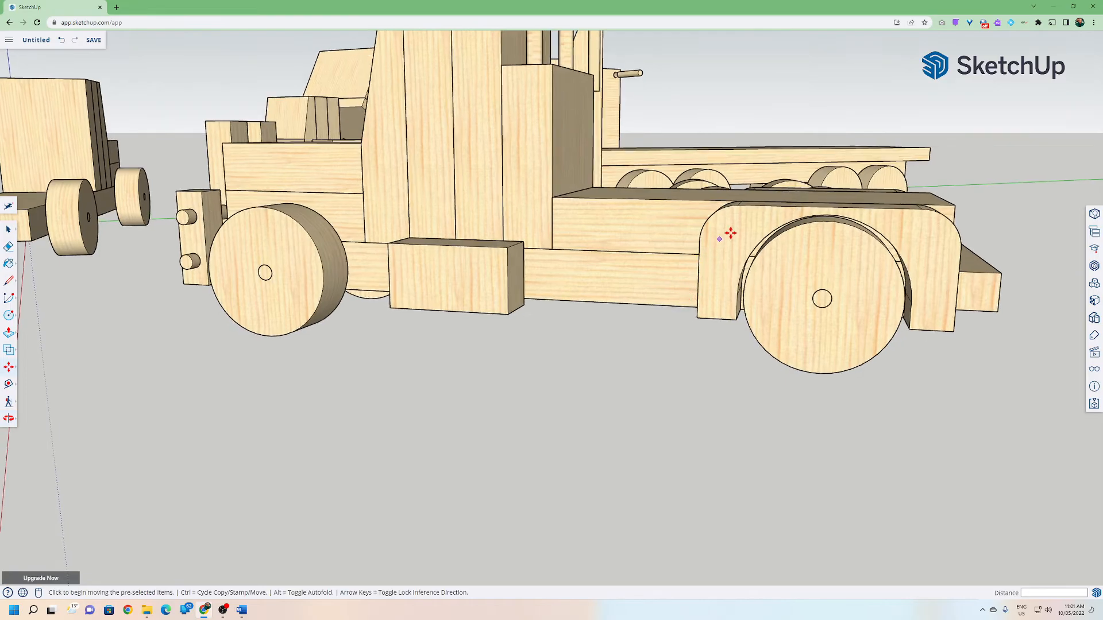
{"action": "middle_click_drag", "start_coordinate": [900, 263], "coordinate": [735, 277]}
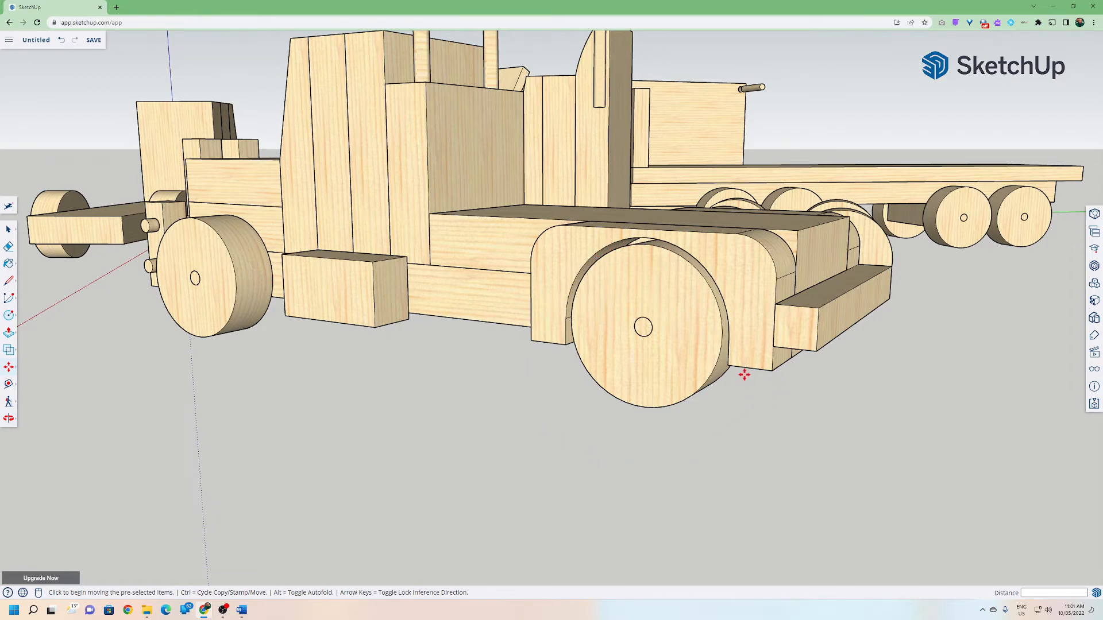
{"action": "middle_click_drag", "start_coordinate": [576, 228], "coordinate": [685, 362]}
{"action": "scroll", "coordinate": [593, 387], "scroll_direction": "down", "scroll_amount": 6}
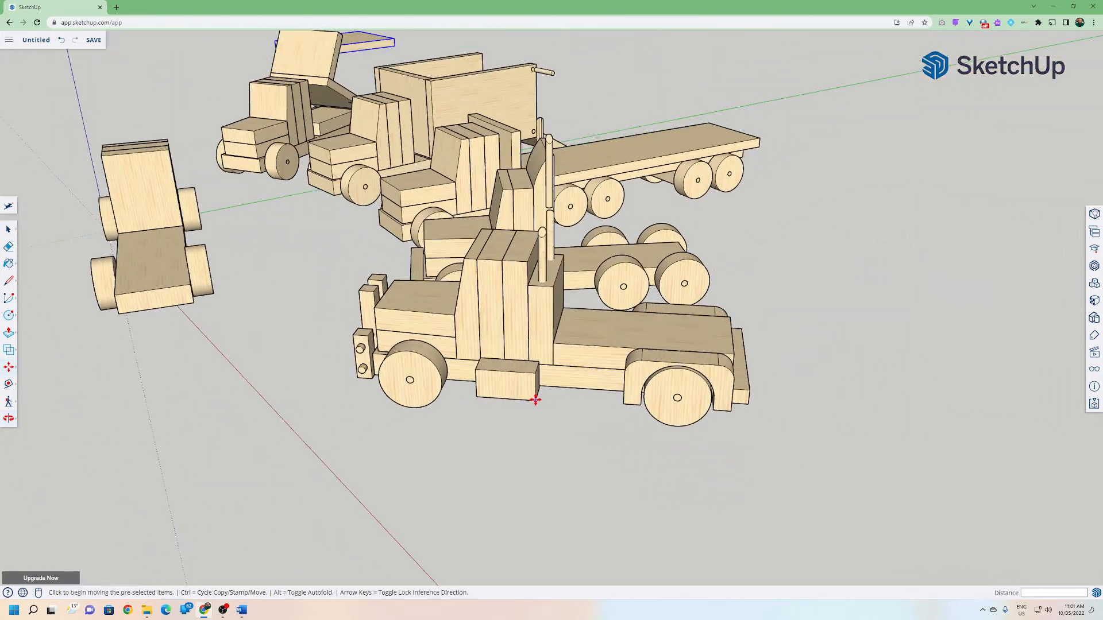
{"action": "middle_click_drag", "start_coordinate": [391, 391], "coordinate": [649, 376]}
{"action": "middle_click_drag", "start_coordinate": [483, 368], "coordinate": [239, 288], "text": "shift"}
Orbit and zoom around the whole row of trucks, examining the flatbed truck's cab and bed.
{"action": "key", "text": "m"}
{"action": "middle_click_drag", "start_coordinate": [356, 312], "coordinate": [294, 314]}
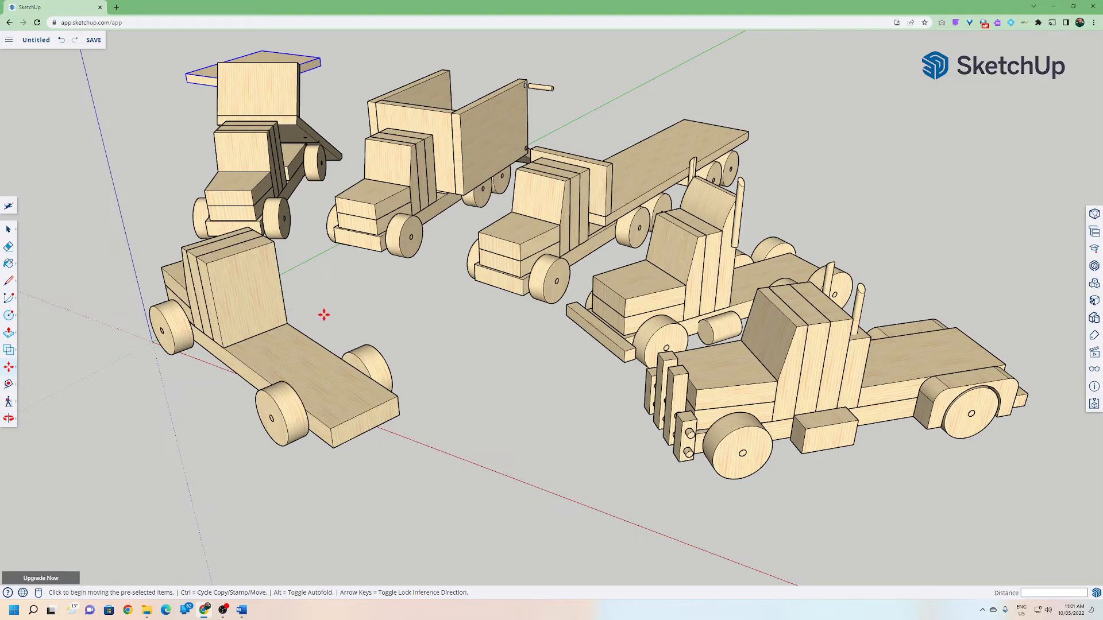
{"action": "middle_click_drag", "start_coordinate": [330, 319], "coordinate": [296, 323]}
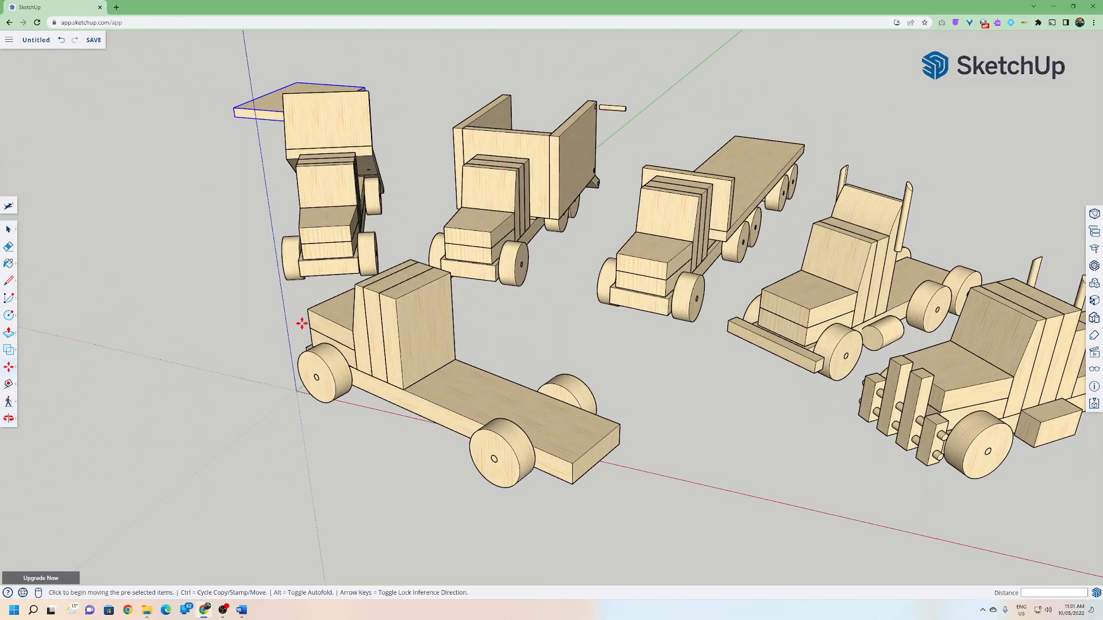
{"action": "middle_click_drag", "start_coordinate": [400, 339], "coordinate": [324, 322]}
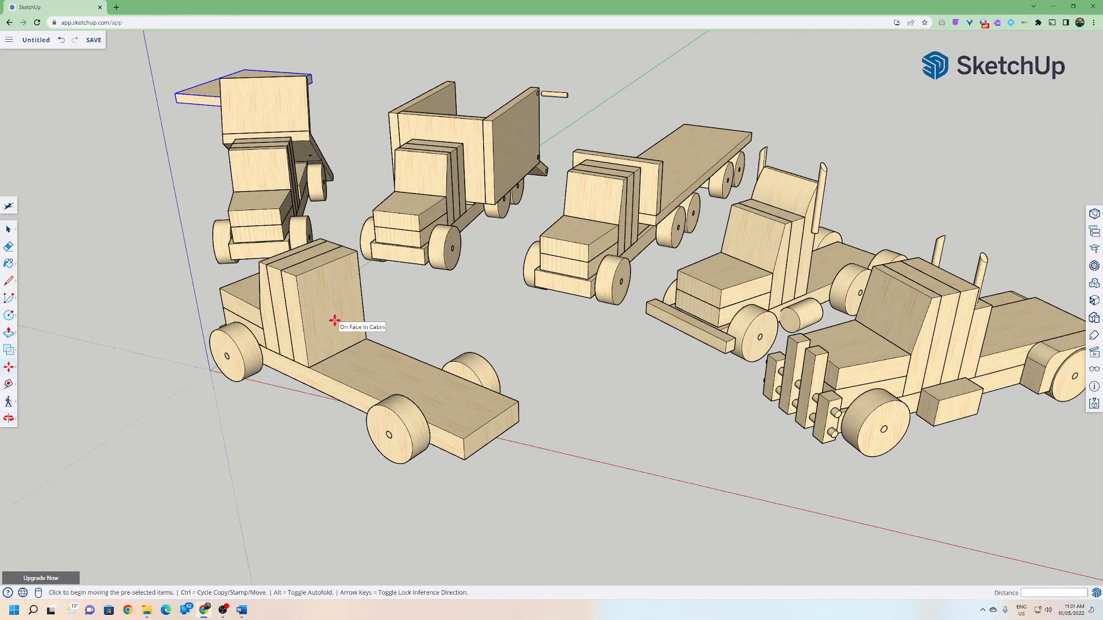
{"action": "middle_click_drag", "start_coordinate": [340, 332], "coordinate": [547, 364]}
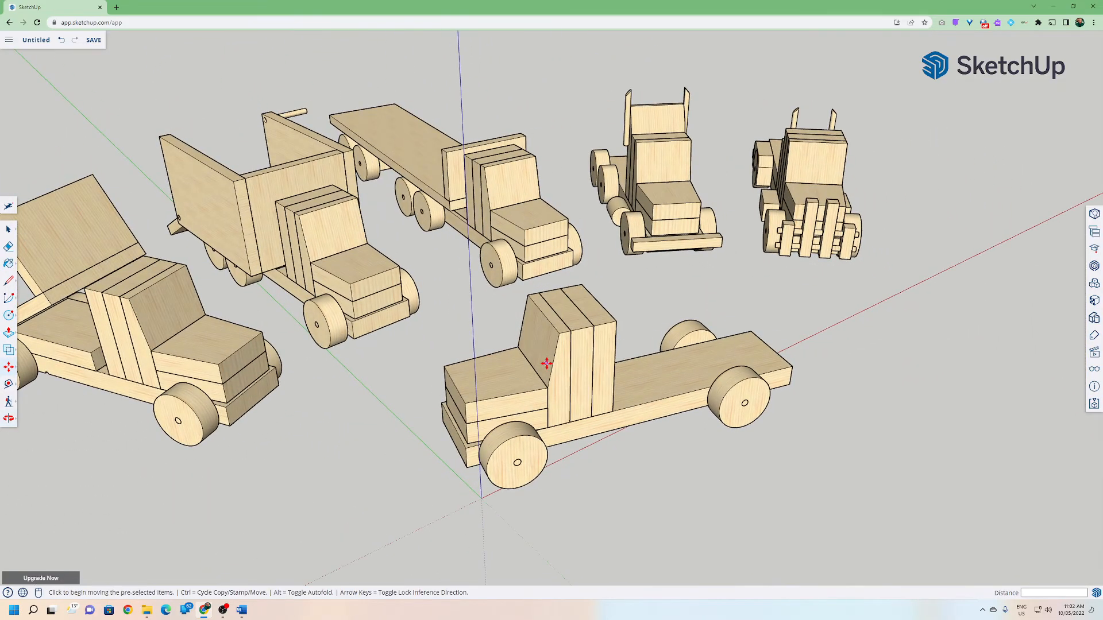
{"action": "scroll", "coordinate": [545, 366], "scroll_direction": "down", "scroll_amount": 2}
{"action": "middle_click_drag", "start_coordinate": [419, 376], "coordinate": [431, 395]}
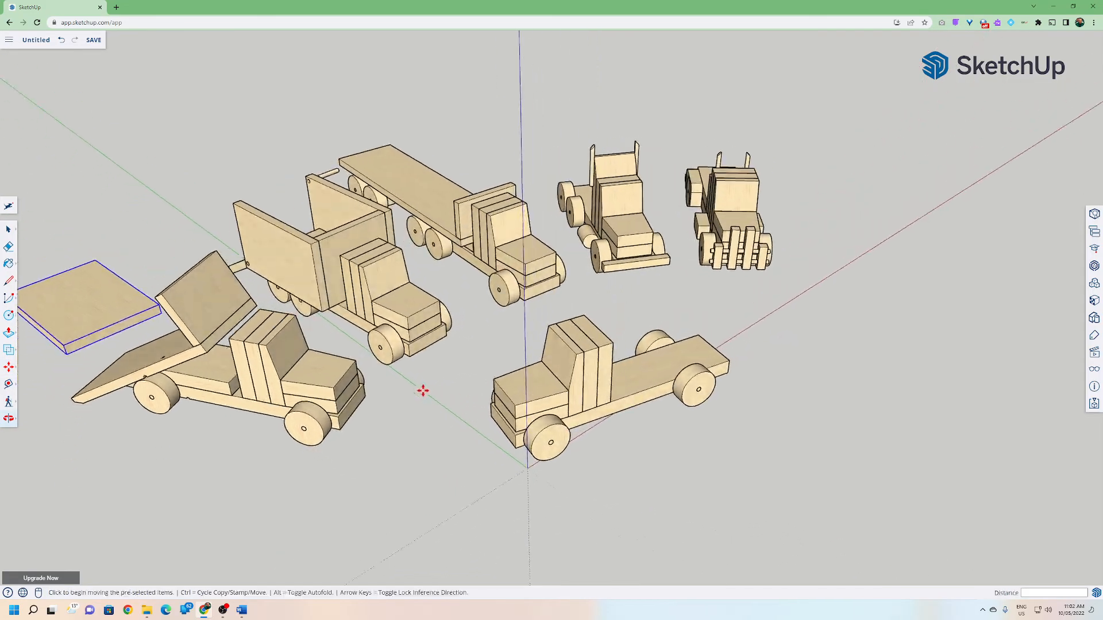
{"action": "middle_click_drag", "start_coordinate": [568, 304], "coordinate": [166, 291]}
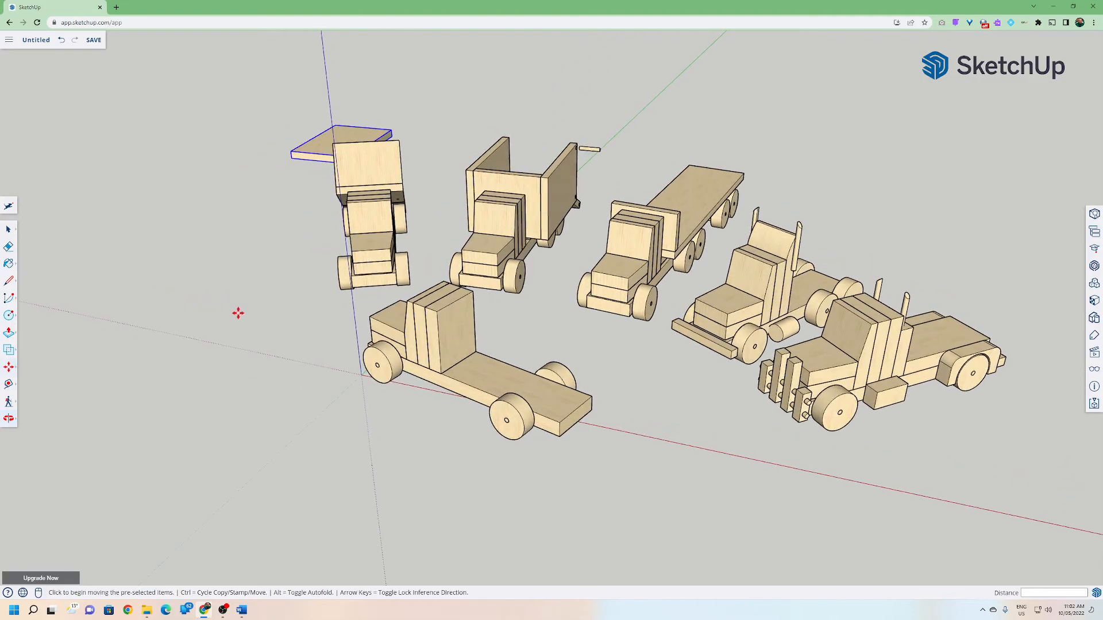
{"action": "middle_click_drag", "start_coordinate": [322, 337], "coordinate": [292, 356]}
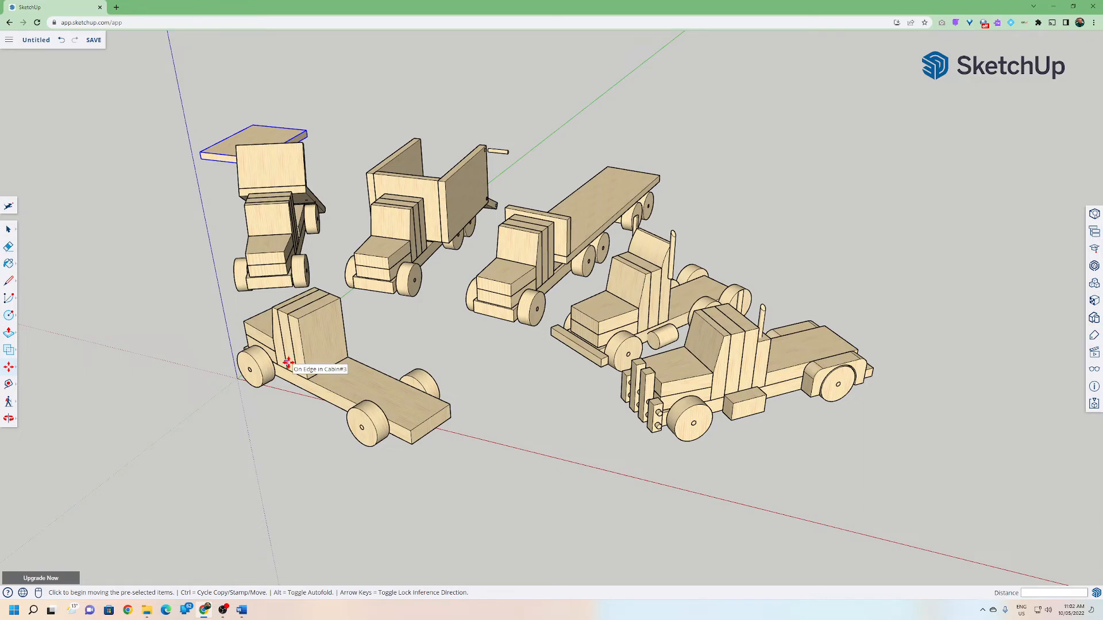
{"action": "middle_click_drag", "start_coordinate": [288, 362], "coordinate": [395, 323]}
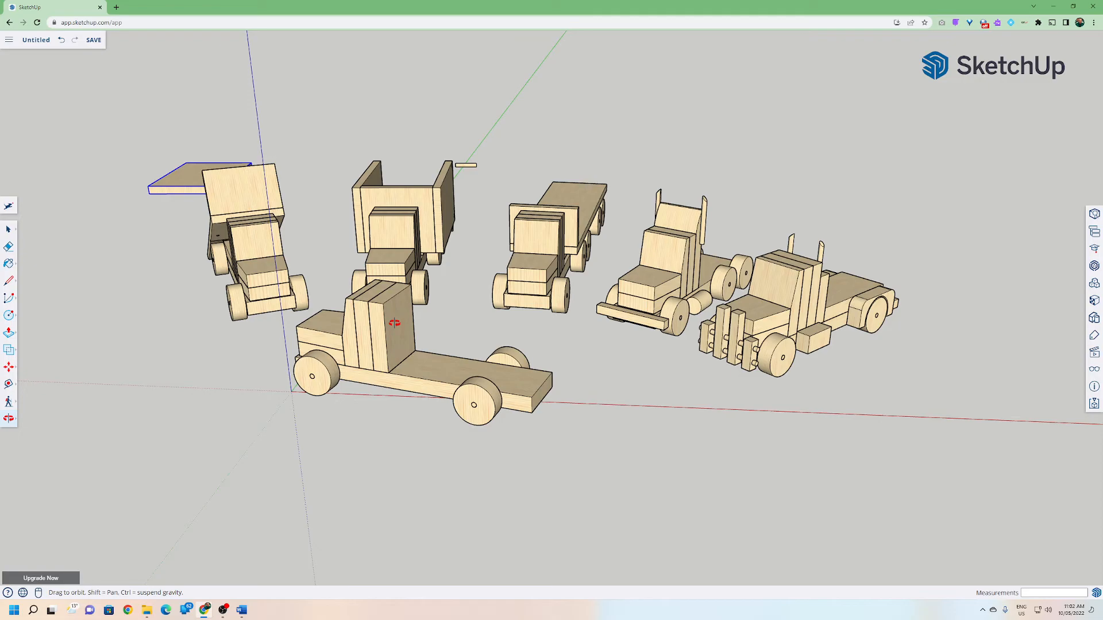
{"action": "scroll", "coordinate": [397, 325], "scroll_direction": "up", "scroll_amount": 5}
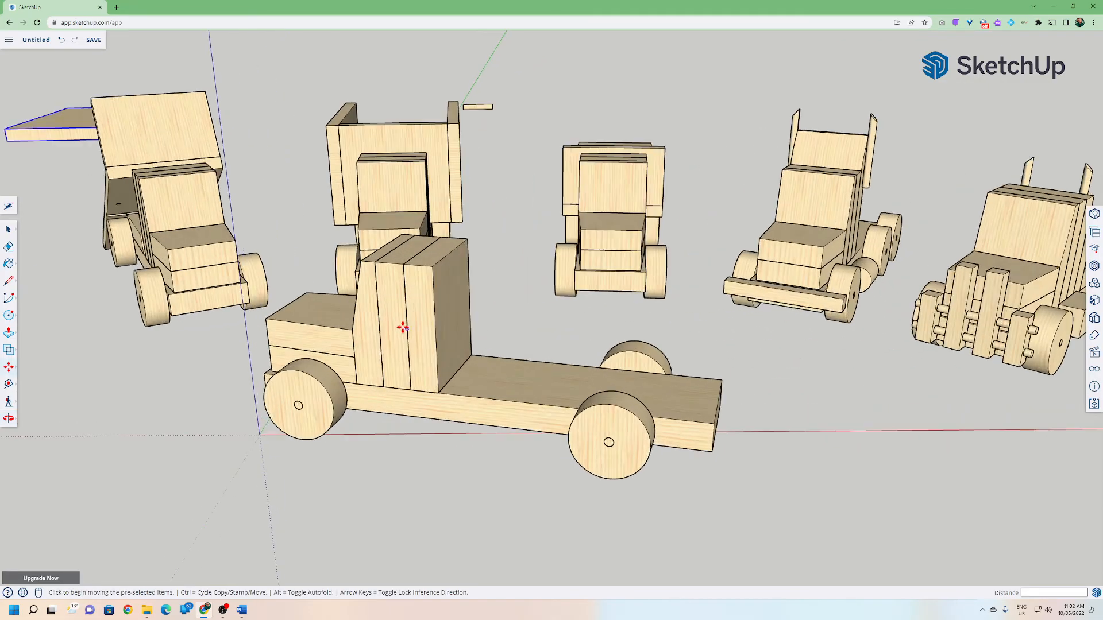
{"action": "middle_click_drag", "start_coordinate": [399, 354], "coordinate": [395, 383]}
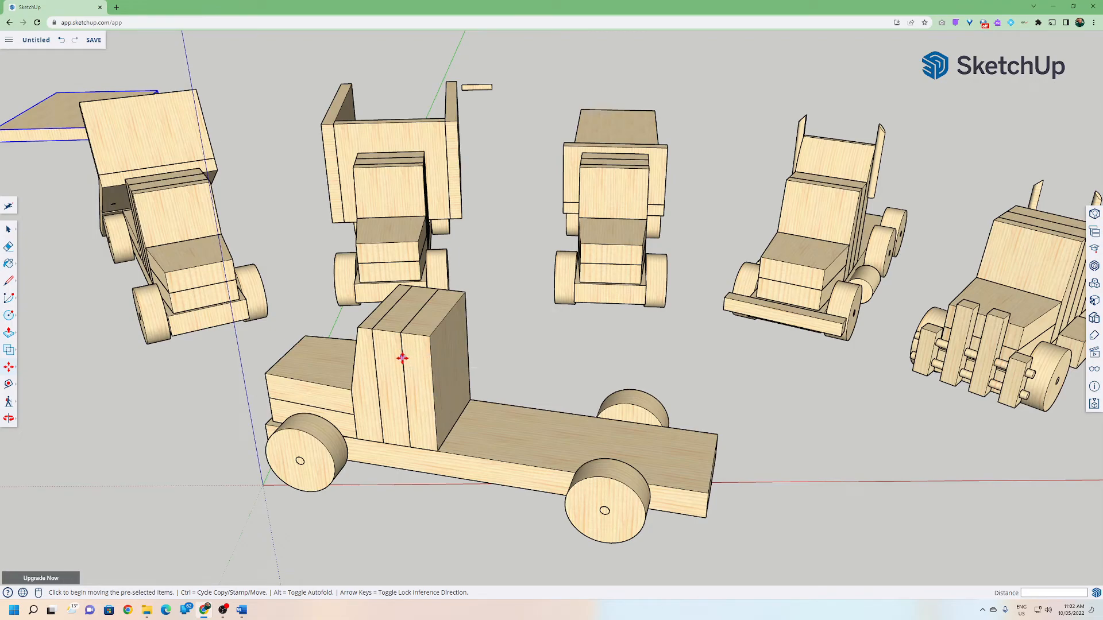
{"action": "middle_click_drag", "start_coordinate": [396, 360], "coordinate": [484, 374]}
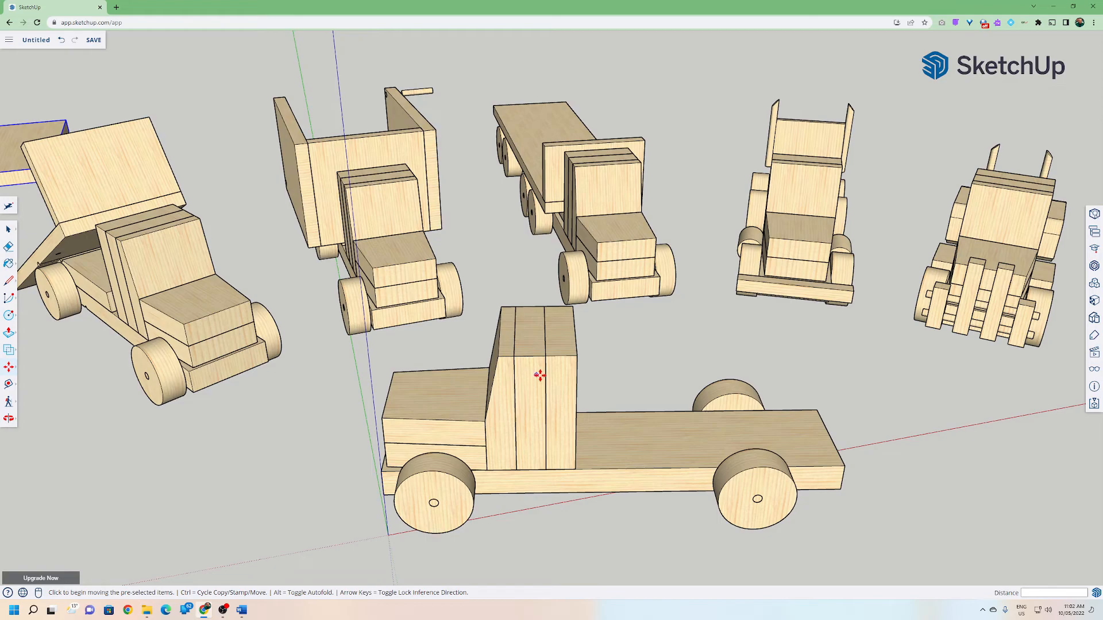
{"action": "middle_click_drag", "start_coordinate": [548, 377], "coordinate": [447, 400]}
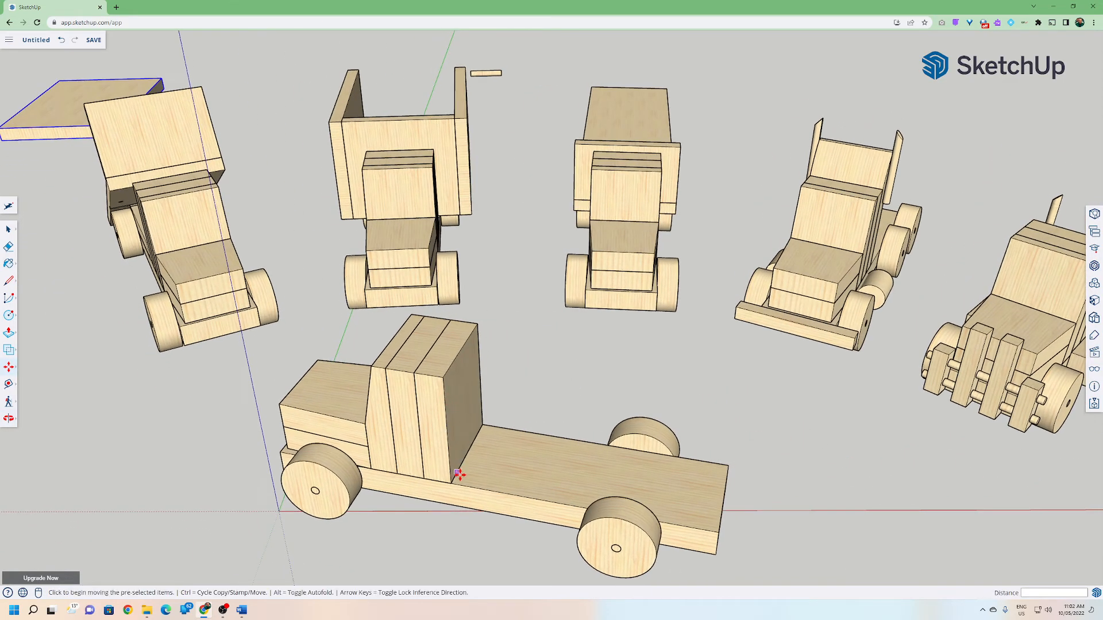
{"action": "middle_click_drag", "start_coordinate": [640, 460], "coordinate": [525, 453]}
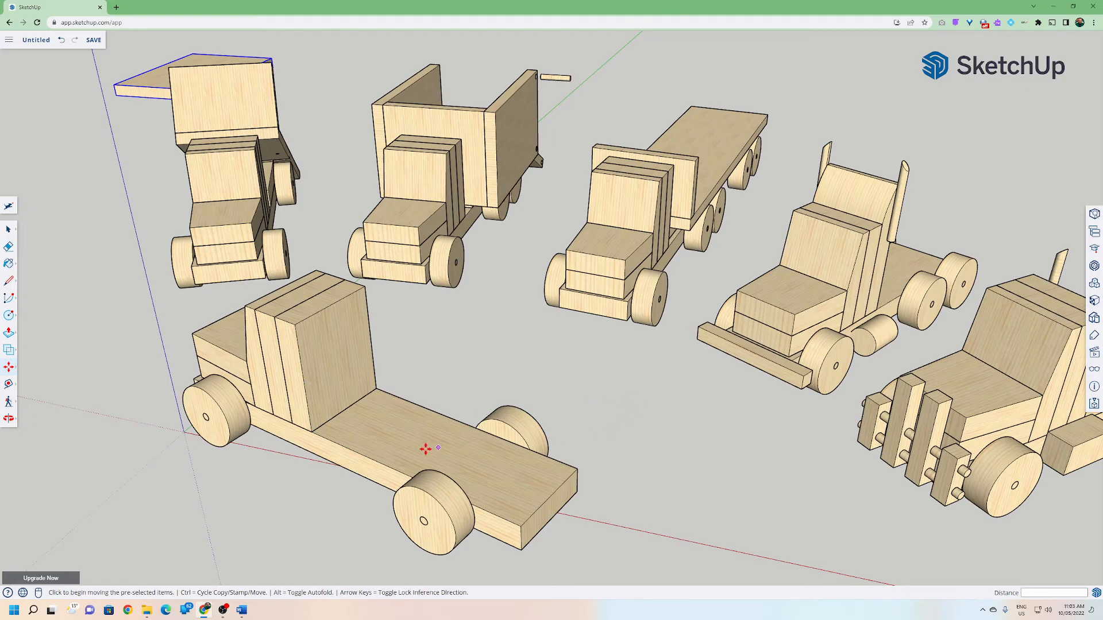
{"action": "middle_click_drag", "start_coordinate": [401, 458], "coordinate": [559, 459]}
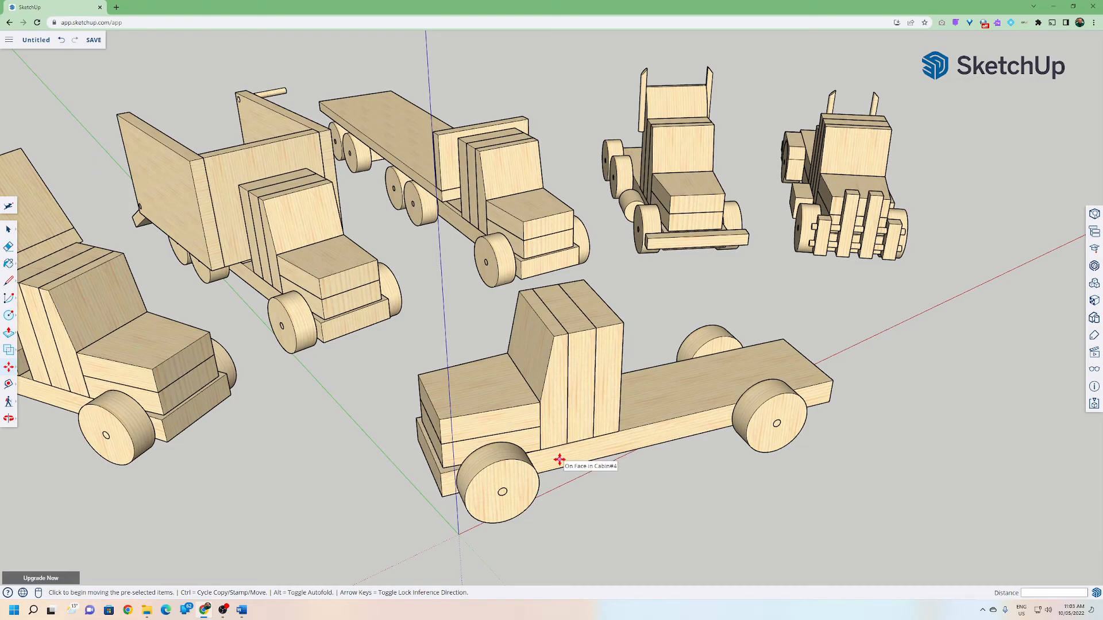
Orbit and zoom in on the semi-truck fronts, examining the grille posts, bumper bars and front wheels up close.
{"action": "middle_click_drag", "start_coordinate": [866, 288], "coordinate": [732, 288]}
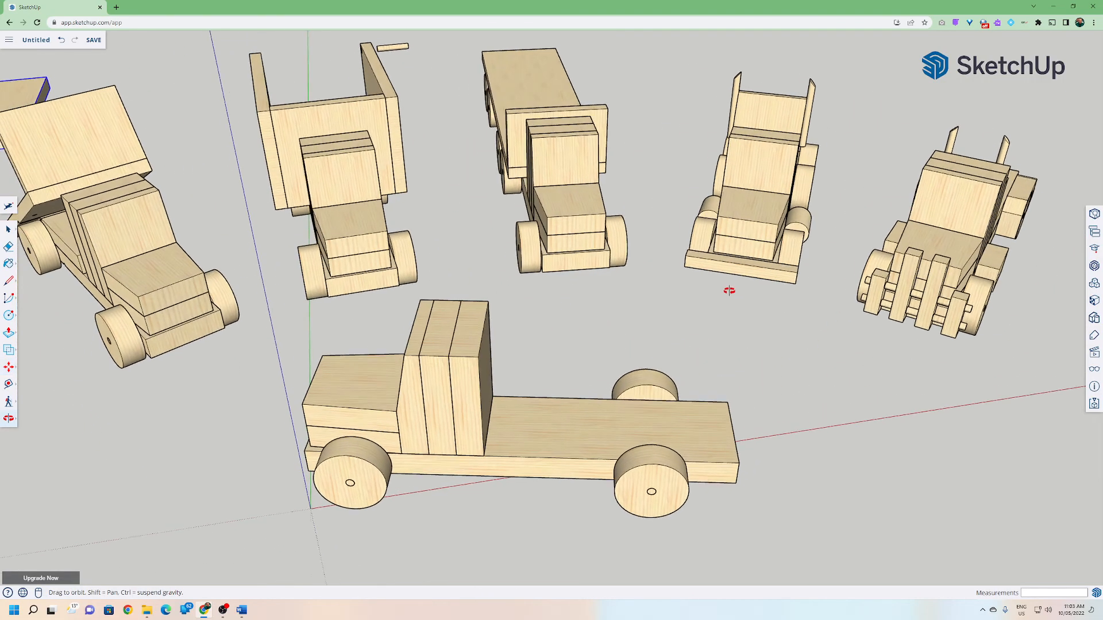
{"action": "scroll", "coordinate": [873, 301], "scroll_direction": "up", "scroll_amount": 6}
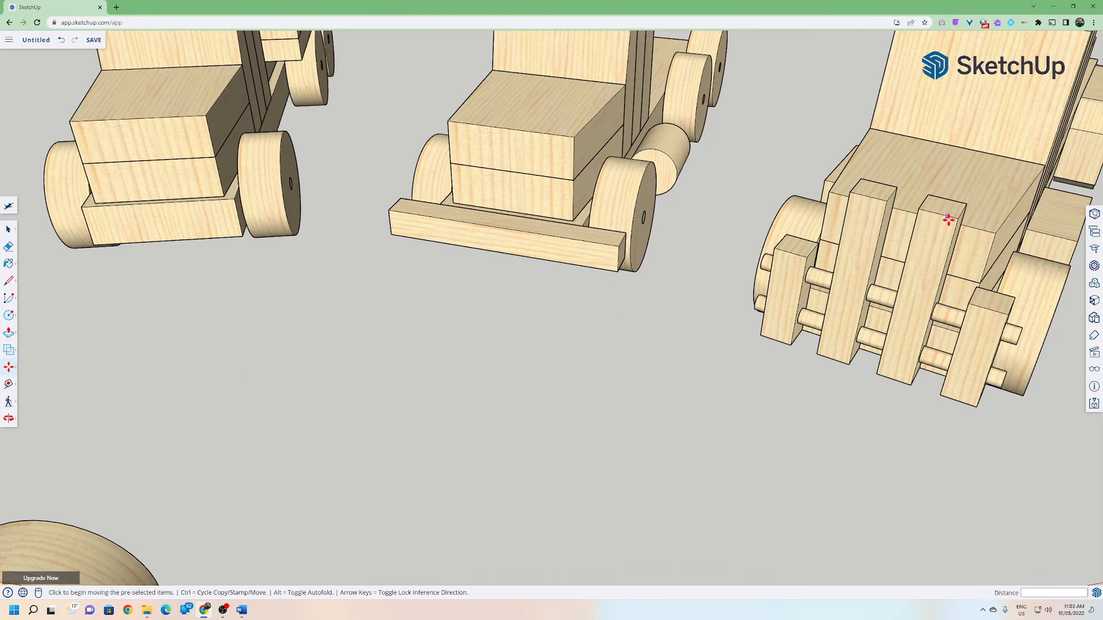
{"action": "middle_click_drag", "start_coordinate": [944, 232], "coordinate": [609, 222]}
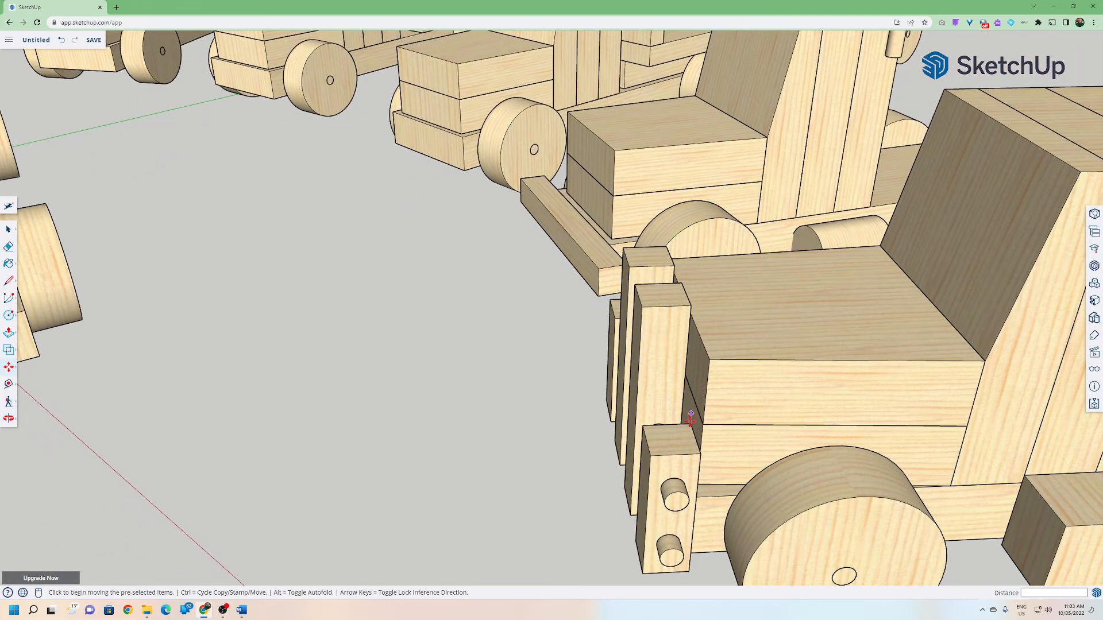
{"action": "scroll", "coordinate": [672, 476], "scroll_direction": "up", "scroll_amount": 1}
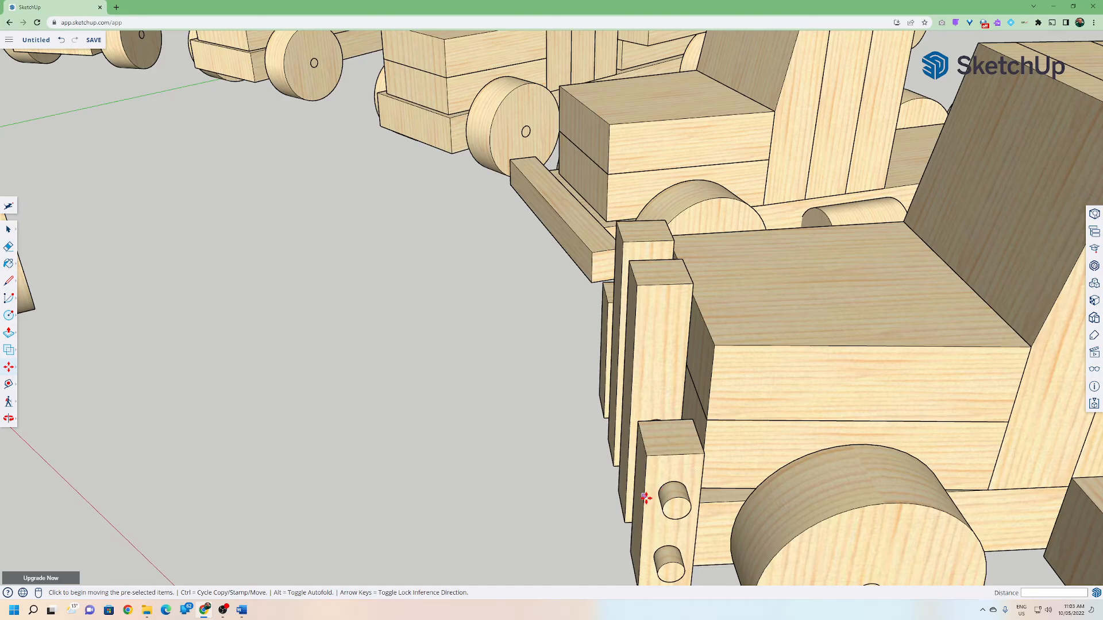
{"action": "middle_click_drag", "start_coordinate": [655, 495], "coordinate": [800, 416]}
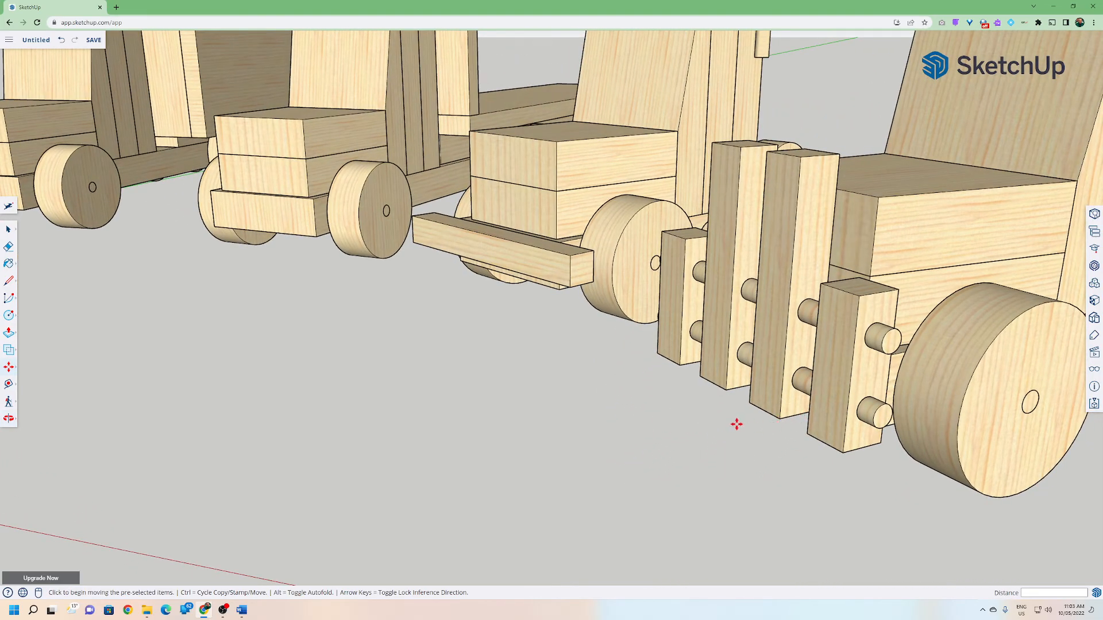
{"action": "scroll", "coordinate": [659, 421], "scroll_direction": "down", "scroll_amount": 3}
{"action": "scroll", "coordinate": [659, 420], "scroll_direction": "down", "scroll_amount": 4}
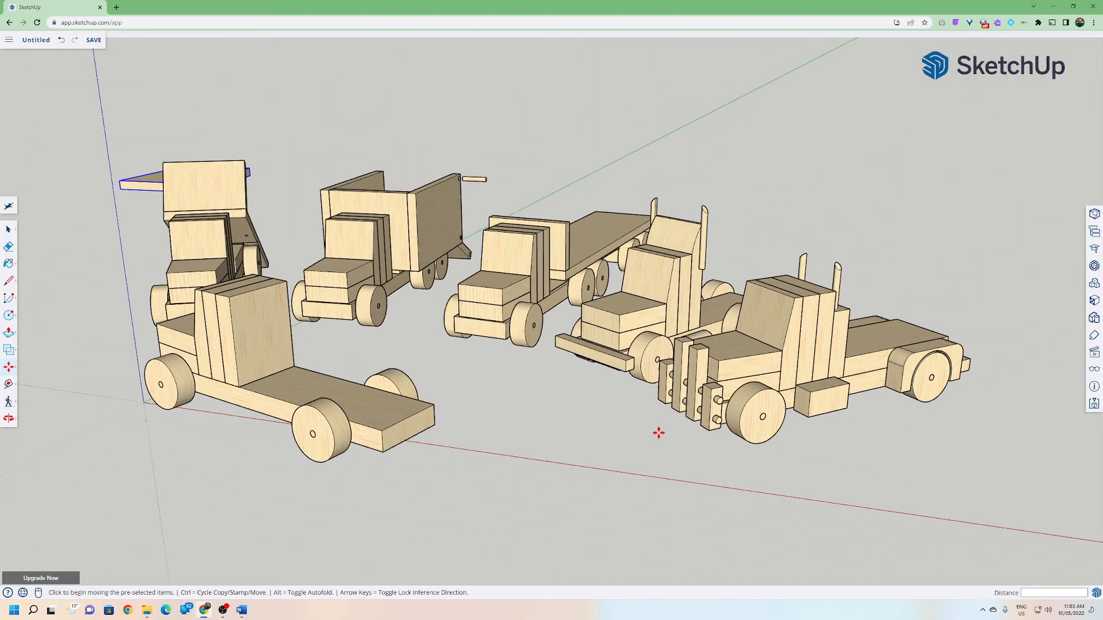